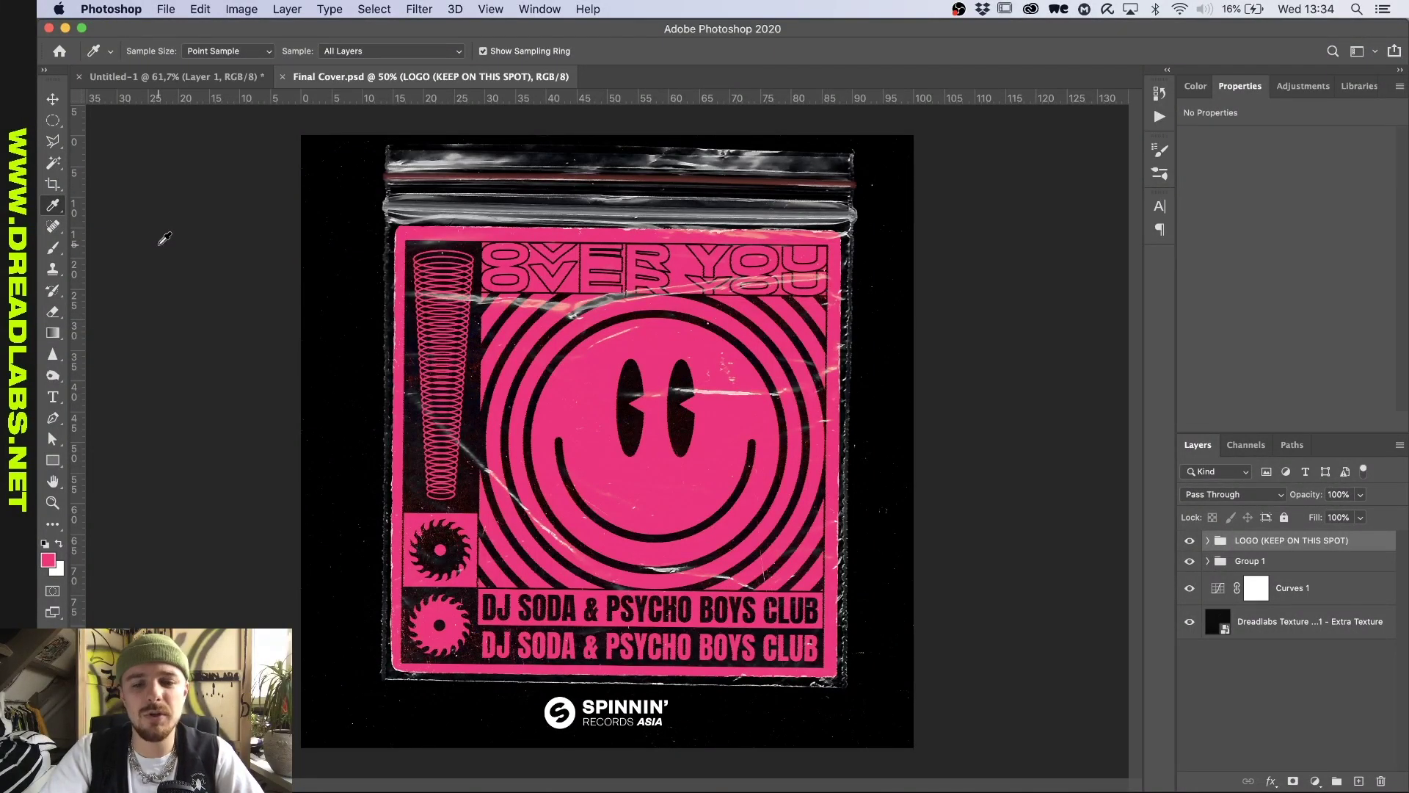
# Step: In Illustrator, show the grid and draw an unfilled, black-stroked square frame one grid square inside the artboard edges
pyautogui.press('v')
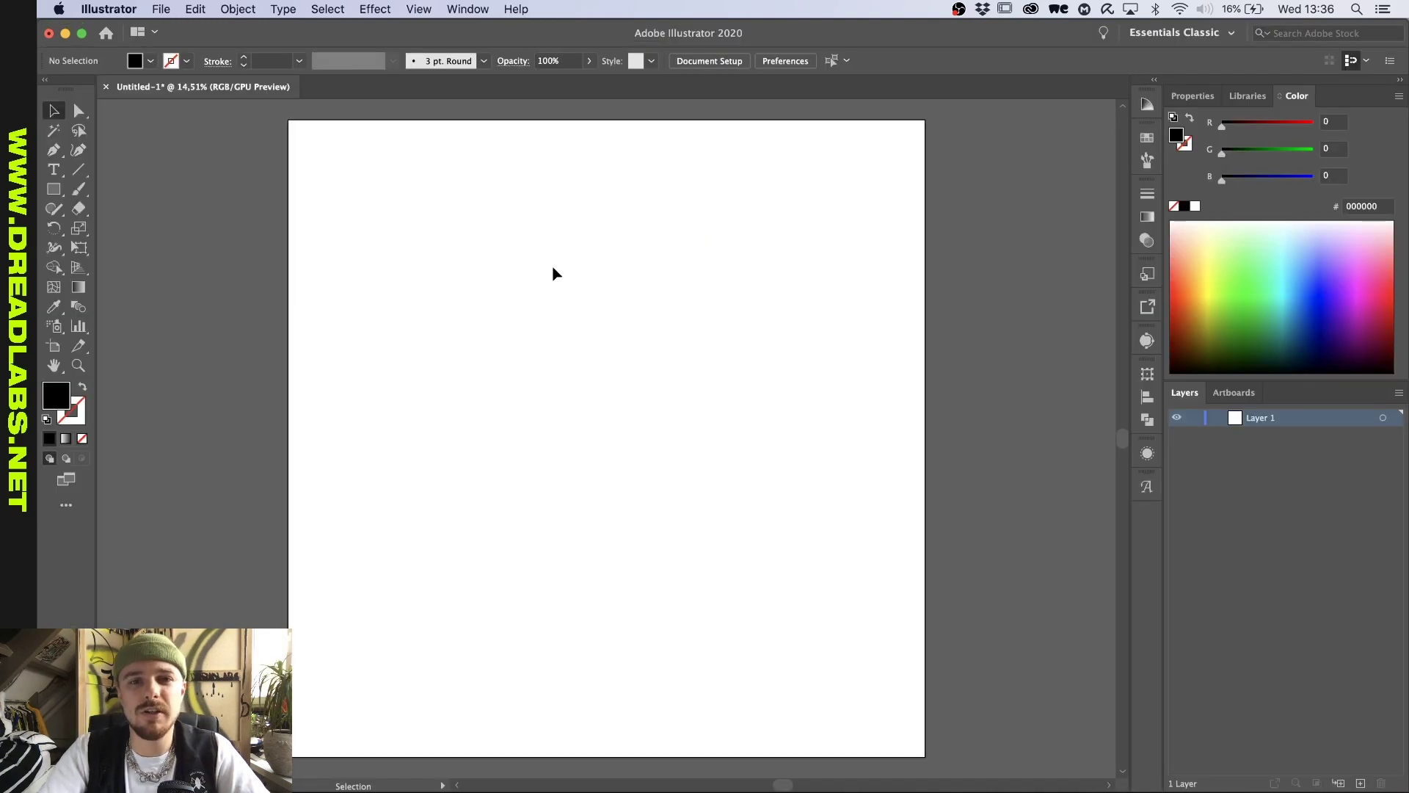
pyautogui.press('super+apostrophe')
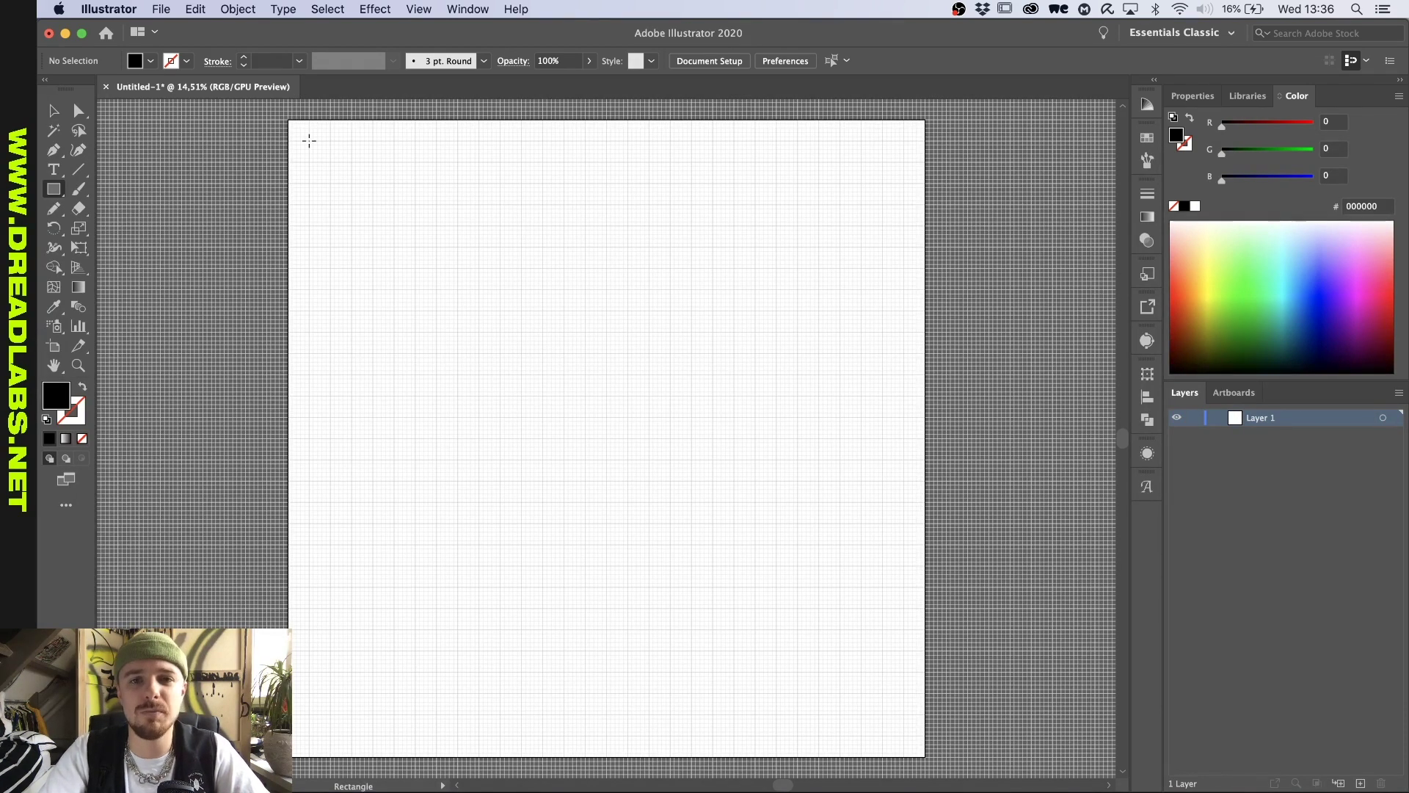
pyautogui.moveTo(580, 331)
pyautogui.mouseDown()
pyautogui.moveTo(914, 601)
pyautogui.moveTo(905, 749)
pyautogui.moveTo(905, 734)
pyautogui.mouseUp()
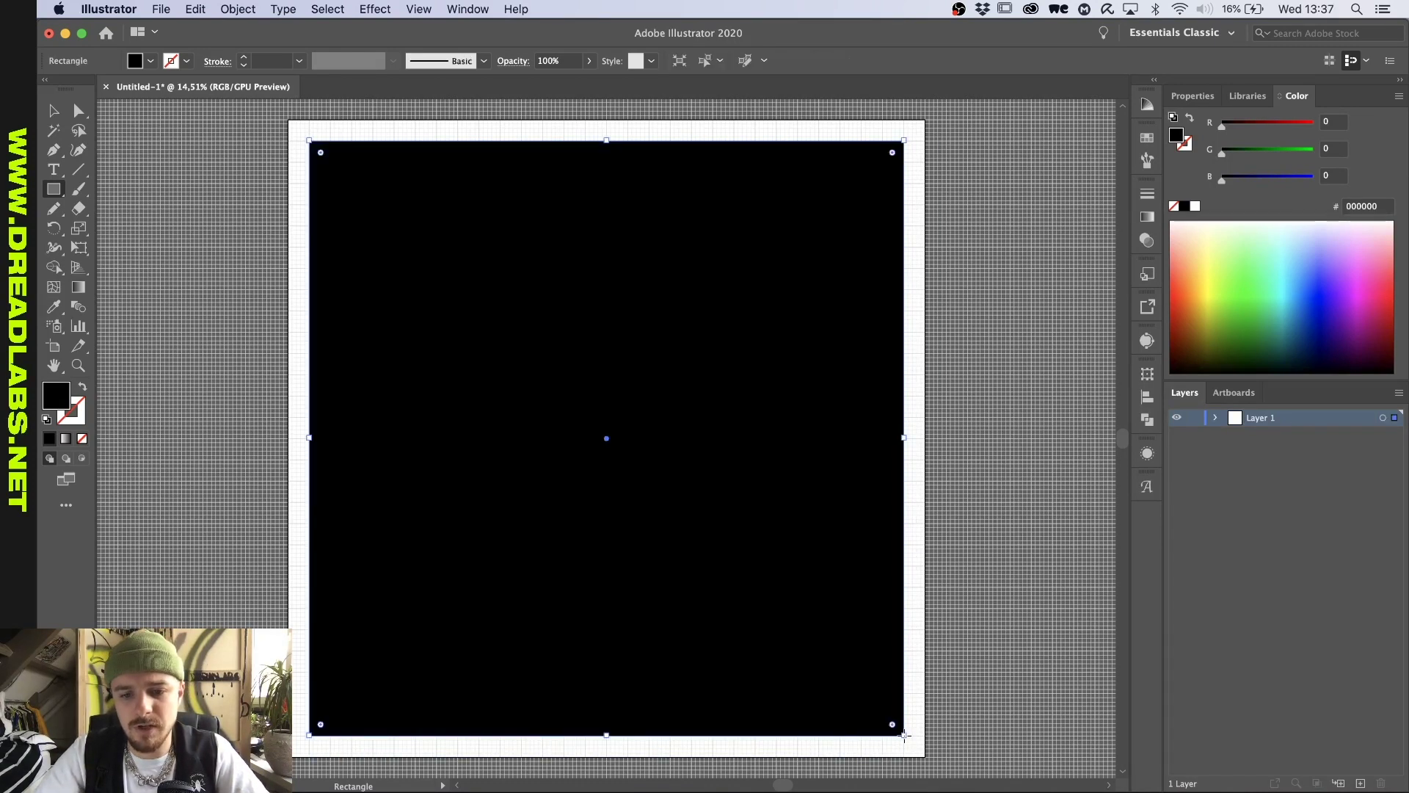
pyautogui.hotkey('shift', 'x')
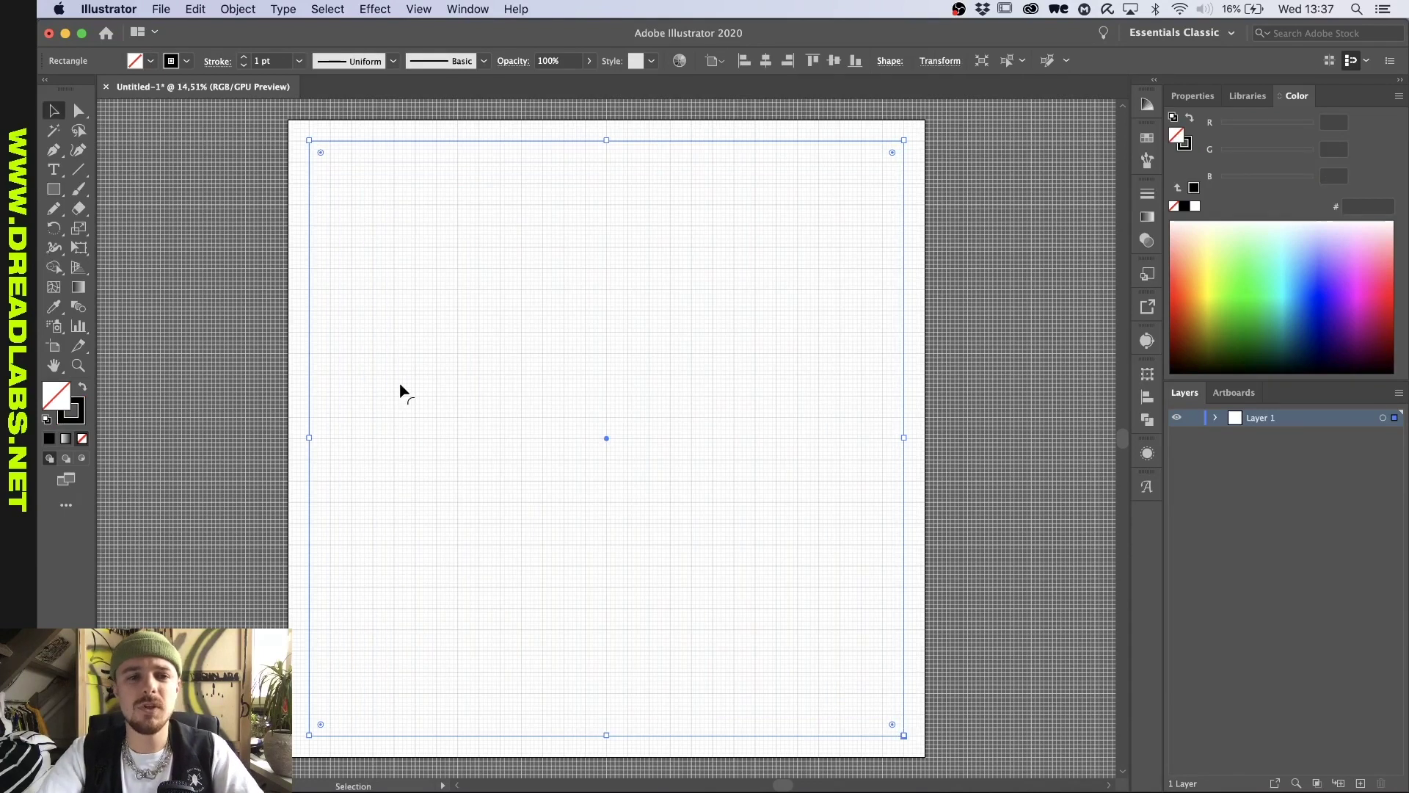
pyautogui.click(301, 209)
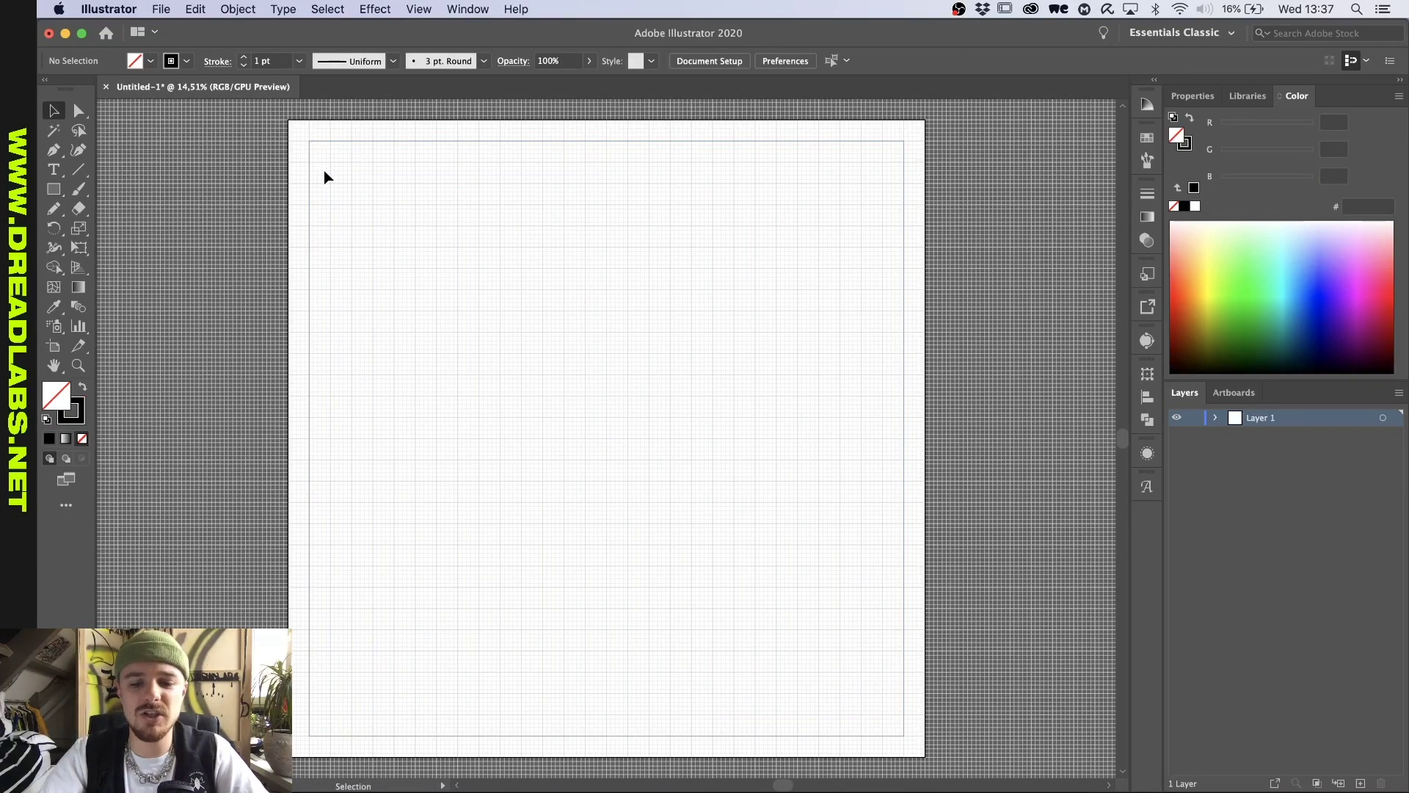
# Step: Draw a second unfilled square from the frame's lower-left corner, covering about three quarters of the frame's width and height
pyautogui.press('m')
pyautogui.scroll(3, 287, 123)
pyautogui.hscroll(2, 287, 122)
pyautogui.scroll(-2, 287, 123)
pyautogui.press('super+apostrophe')
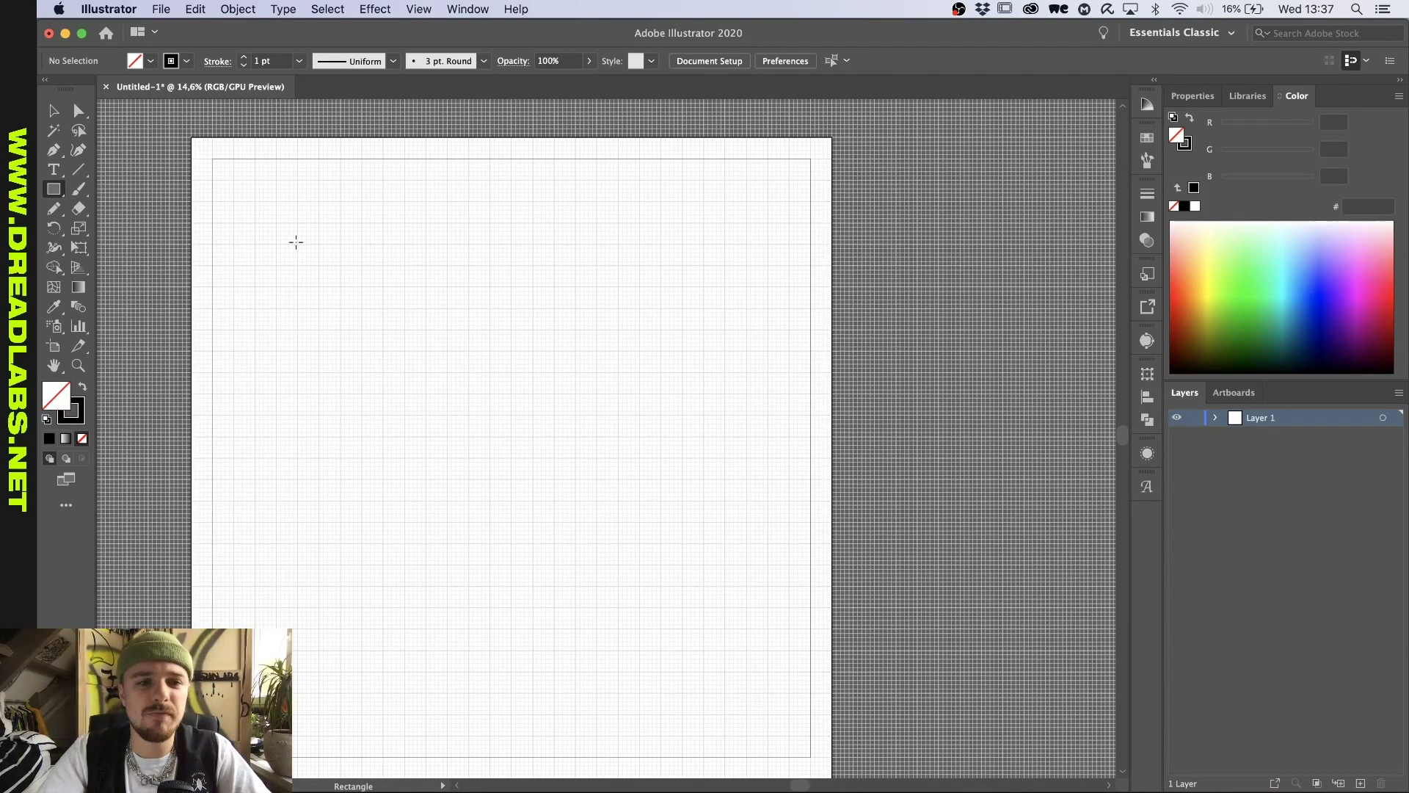
pyautogui.hscroll(-3, 296, 242)
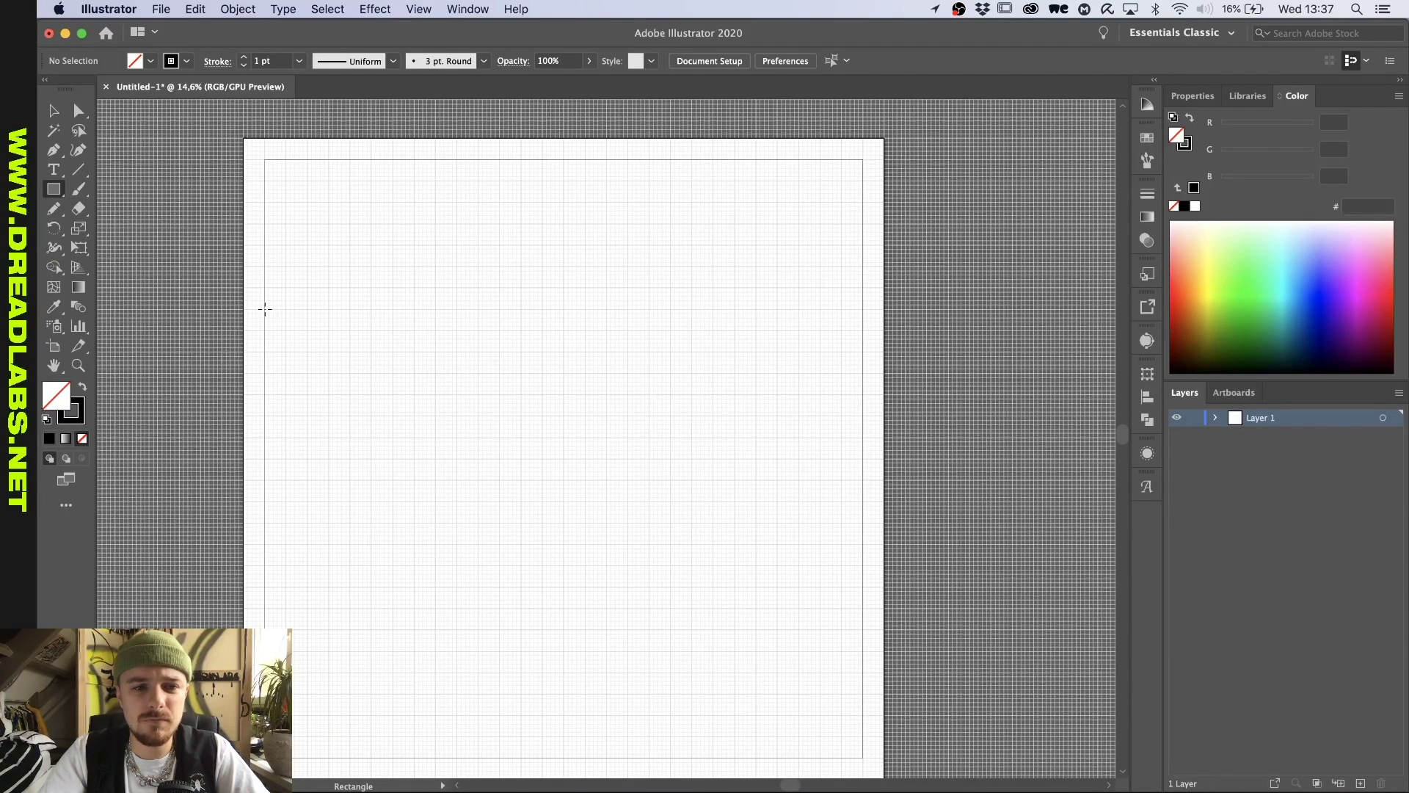
pyautogui.moveTo(372, 339); pyautogui.dragTo(667, 572)
pyautogui.press('super+z')
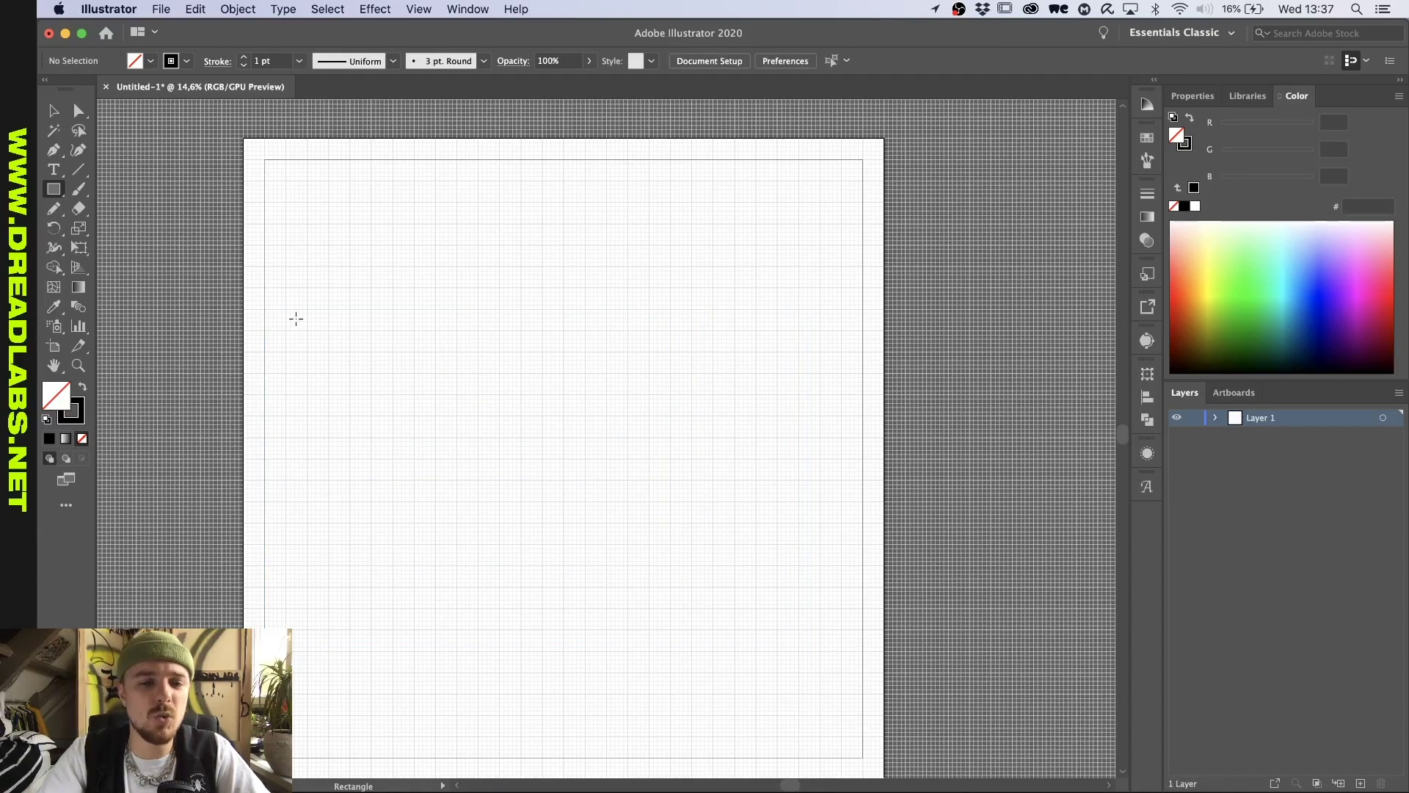
pyautogui.scroll(-2, 298, 318)
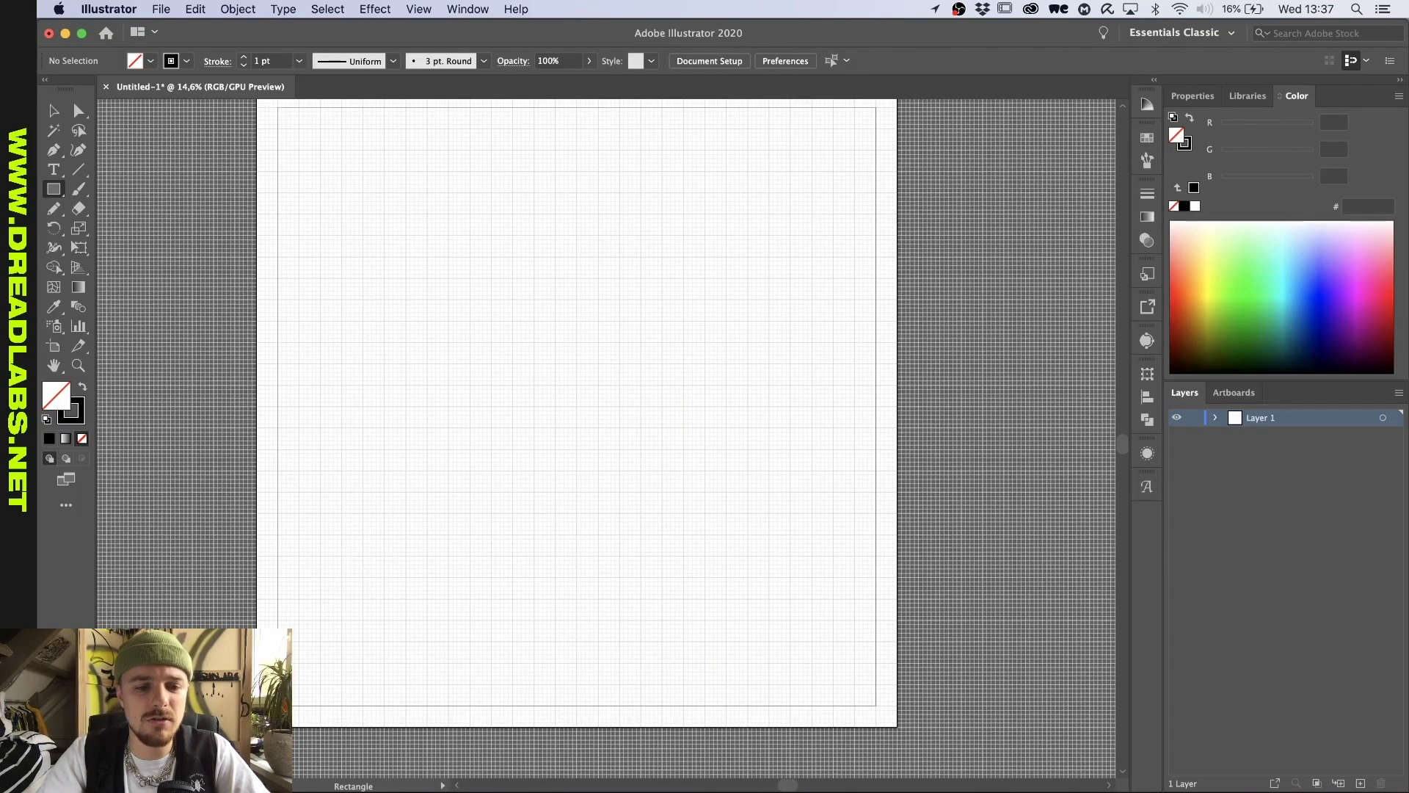
pyautogui.moveTo(278, 707); pyautogui.dragTo(724, 258)
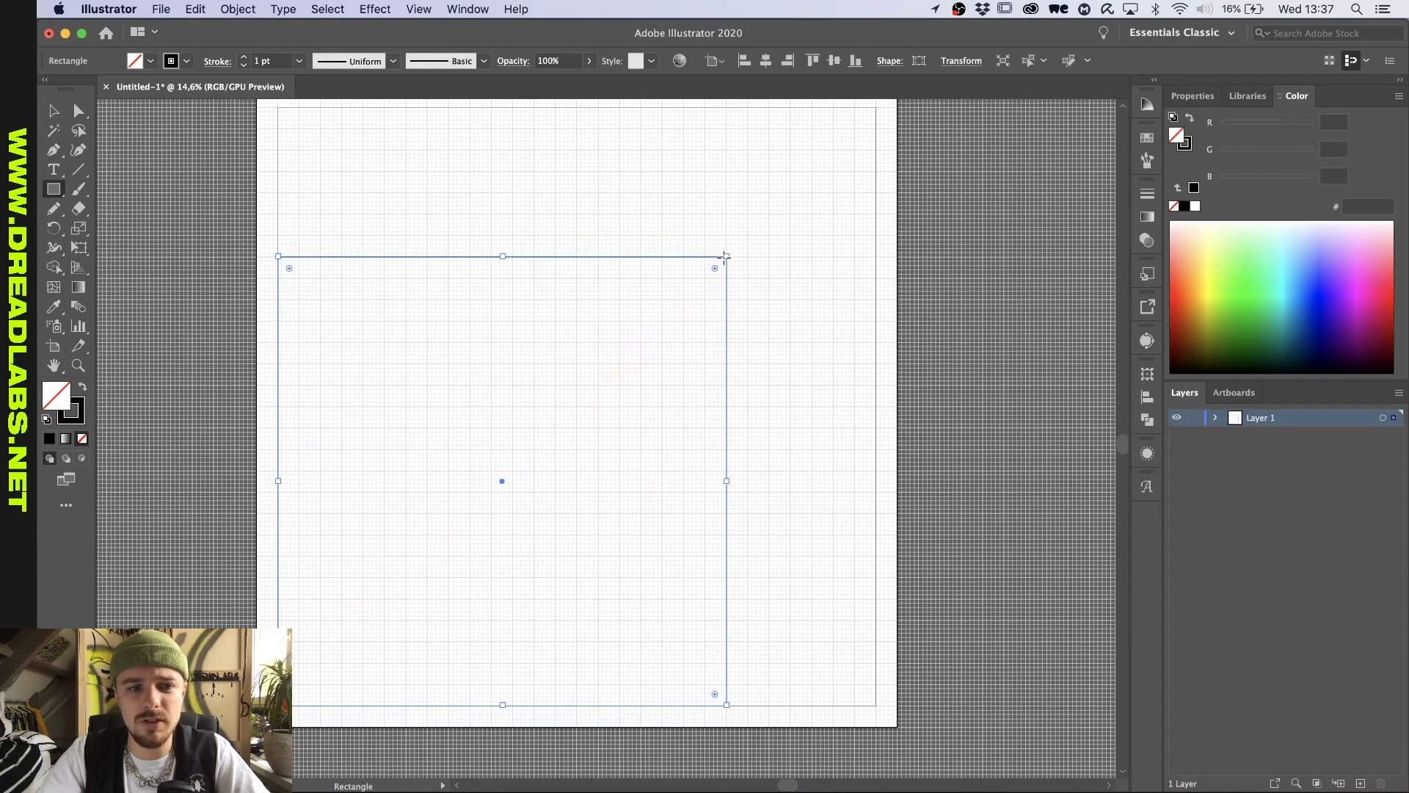
pyautogui.scroll(5, 724, 258)
pyautogui.scroll(-5, 724, 258)
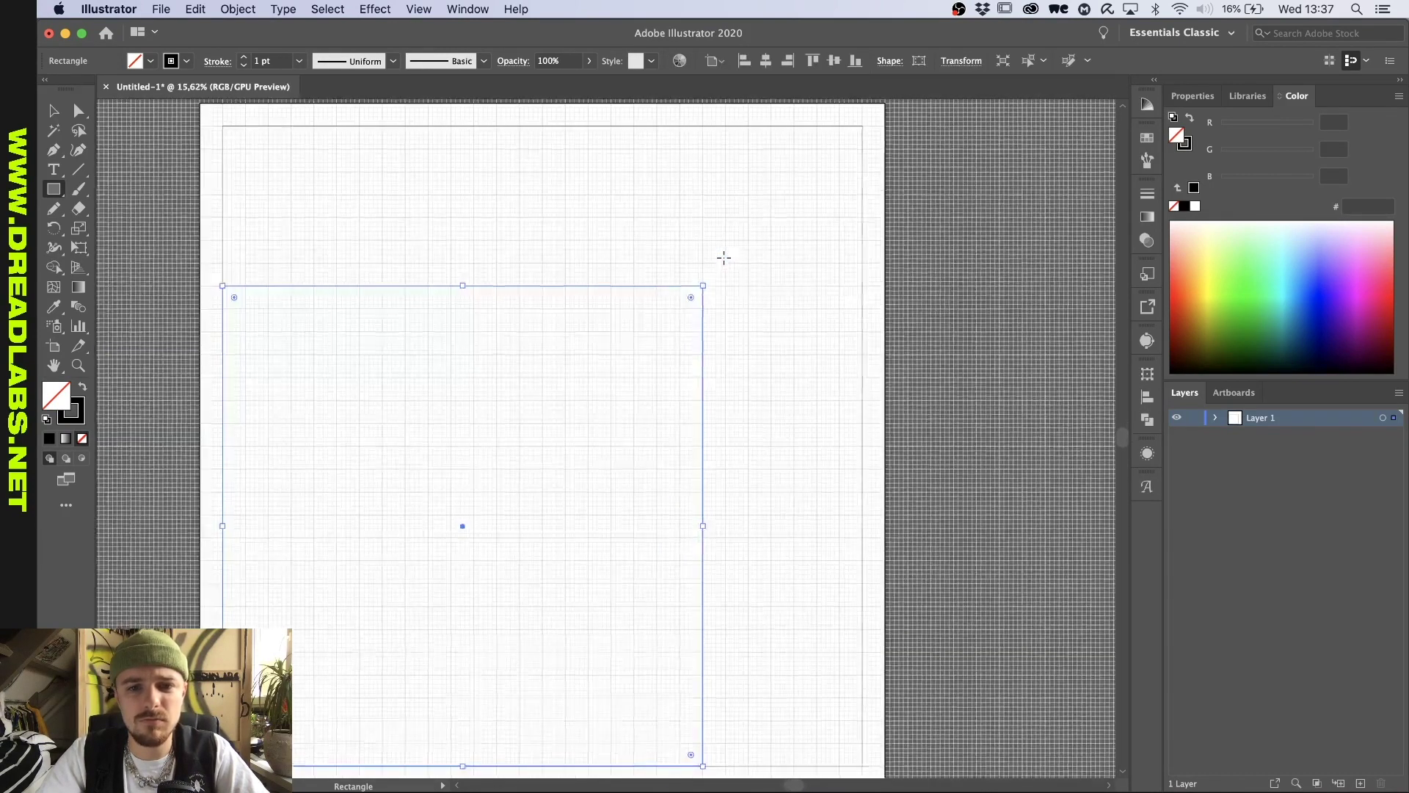
pyautogui.scroll(1, 724, 257)
pyautogui.press('v')
pyautogui.click(643, 255)
pyautogui.hscroll(-2, 643, 255)
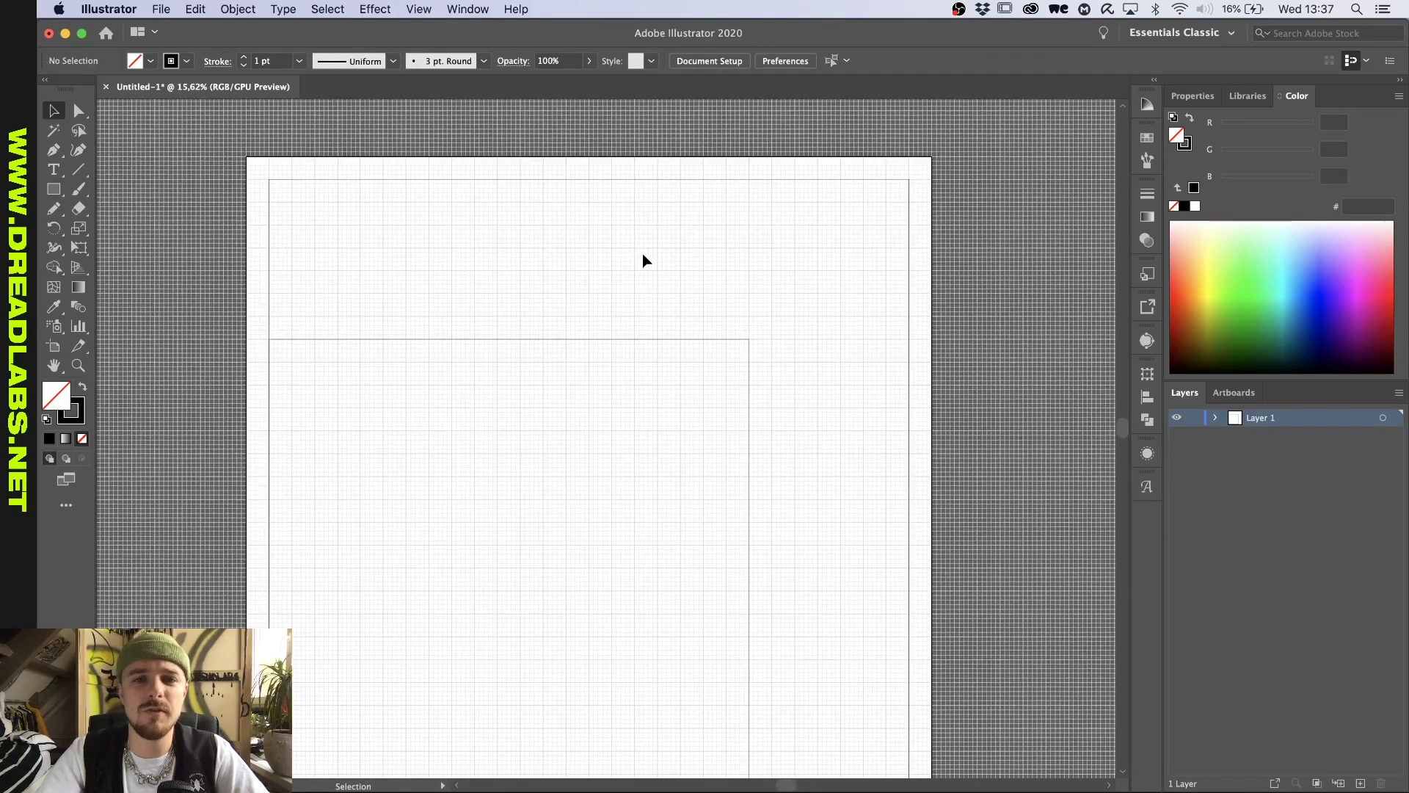
# Step: Add a large "DREADLABS" title in ARK-ES Solid Medium above the inner square and convert it to outlines
pyautogui.press('t')
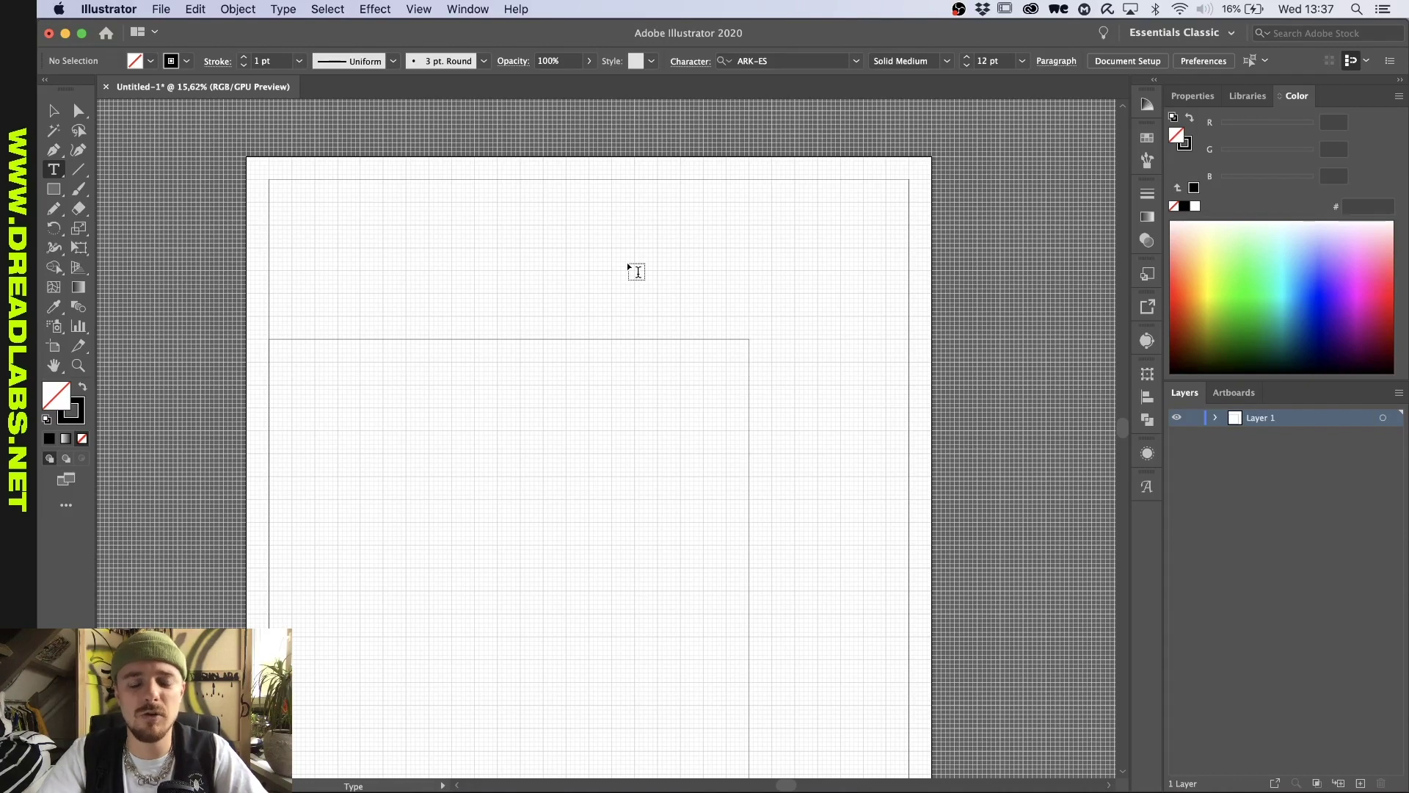
pyautogui.click(515, 254)
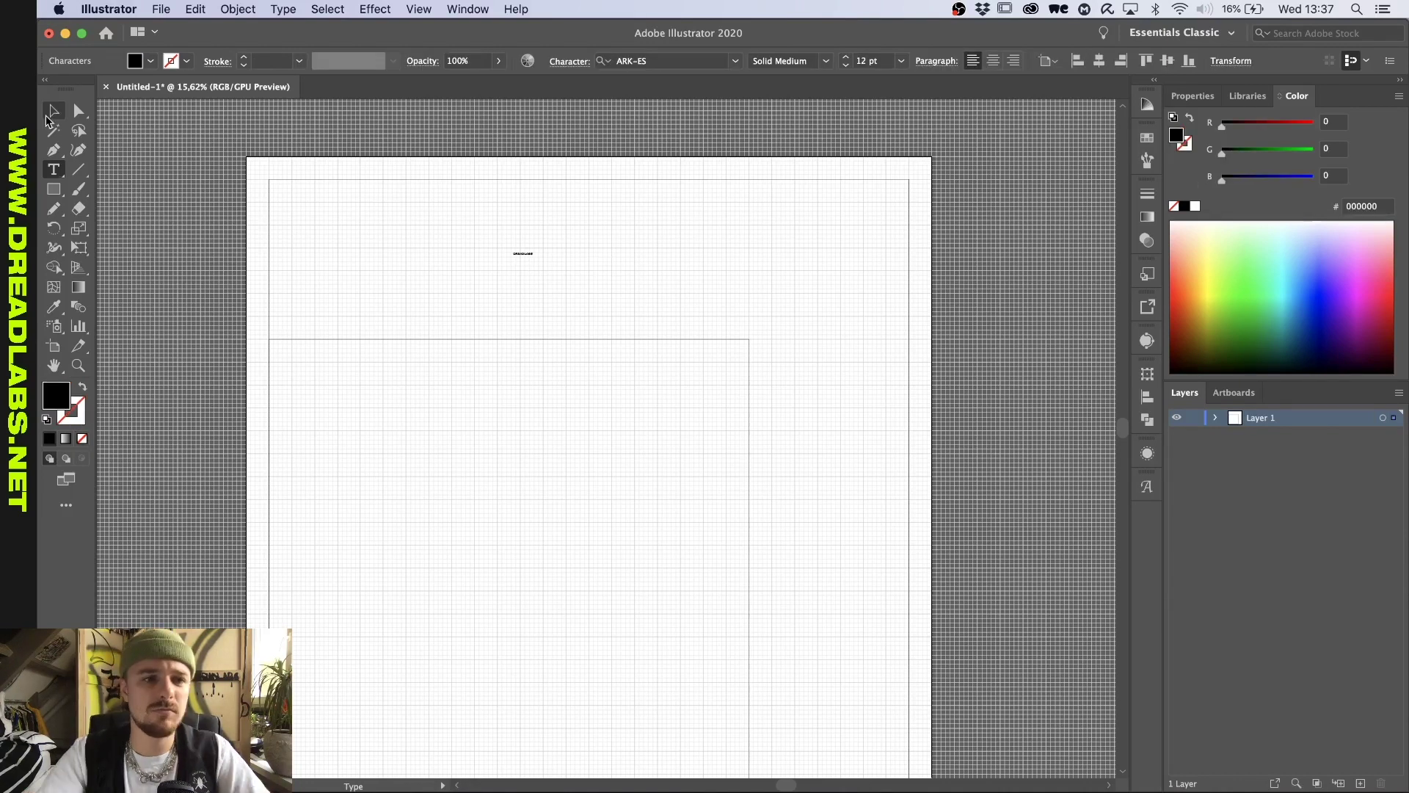
pyautogui.click(53, 110)
pyautogui.rightClick(575, 260)
pyautogui.moveTo(534, 257); pyautogui.dragTo(807, 254)
pyautogui.click(636, 367)
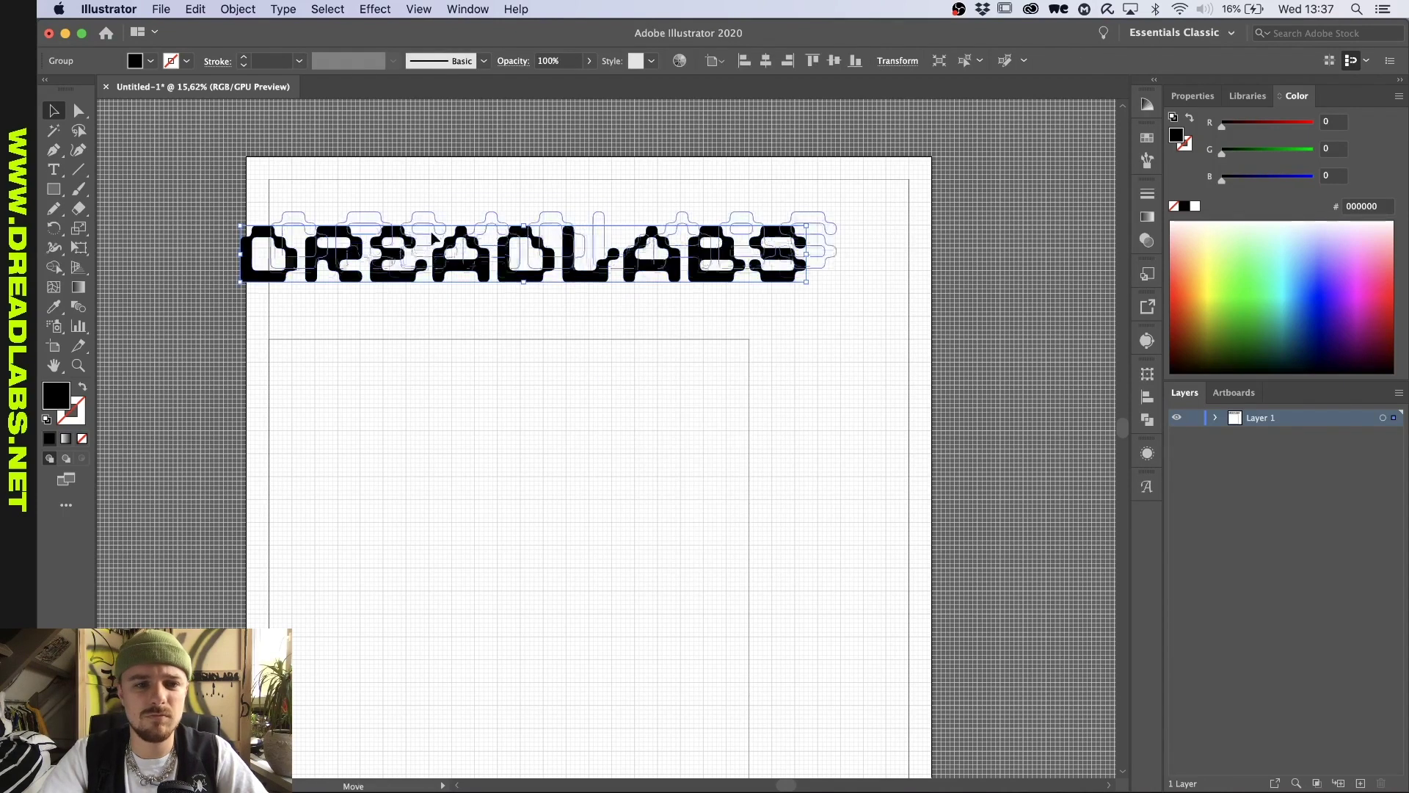
# Step: Move the DREADLABS lettering into the top-left corner of the outer frame and scale it to span the frame's width
pyautogui.moveTo(396, 255); pyautogui.dragTo(430, 227)
pyautogui.scroll(5, 268, 206)
pyautogui.moveTo(339, 256); pyautogui.dragTo(331, 192)
pyautogui.hscroll(10, 333, 200)
pyautogui.scroll(3, 334, 202)
pyautogui.moveTo(516, 397); pyautogui.dragTo(841, 439)
# Step: Duplicate the DREADLABS lettering directly below the original and rotate the copy 180 degrees
pyautogui.scroll(-8, 692, 488)
pyautogui.moveTo(701, 386); pyautogui.dragTo(701, 455)
pyautogui.scroll(5, 439, 445)
pyautogui.scroll(-5, 441, 443)
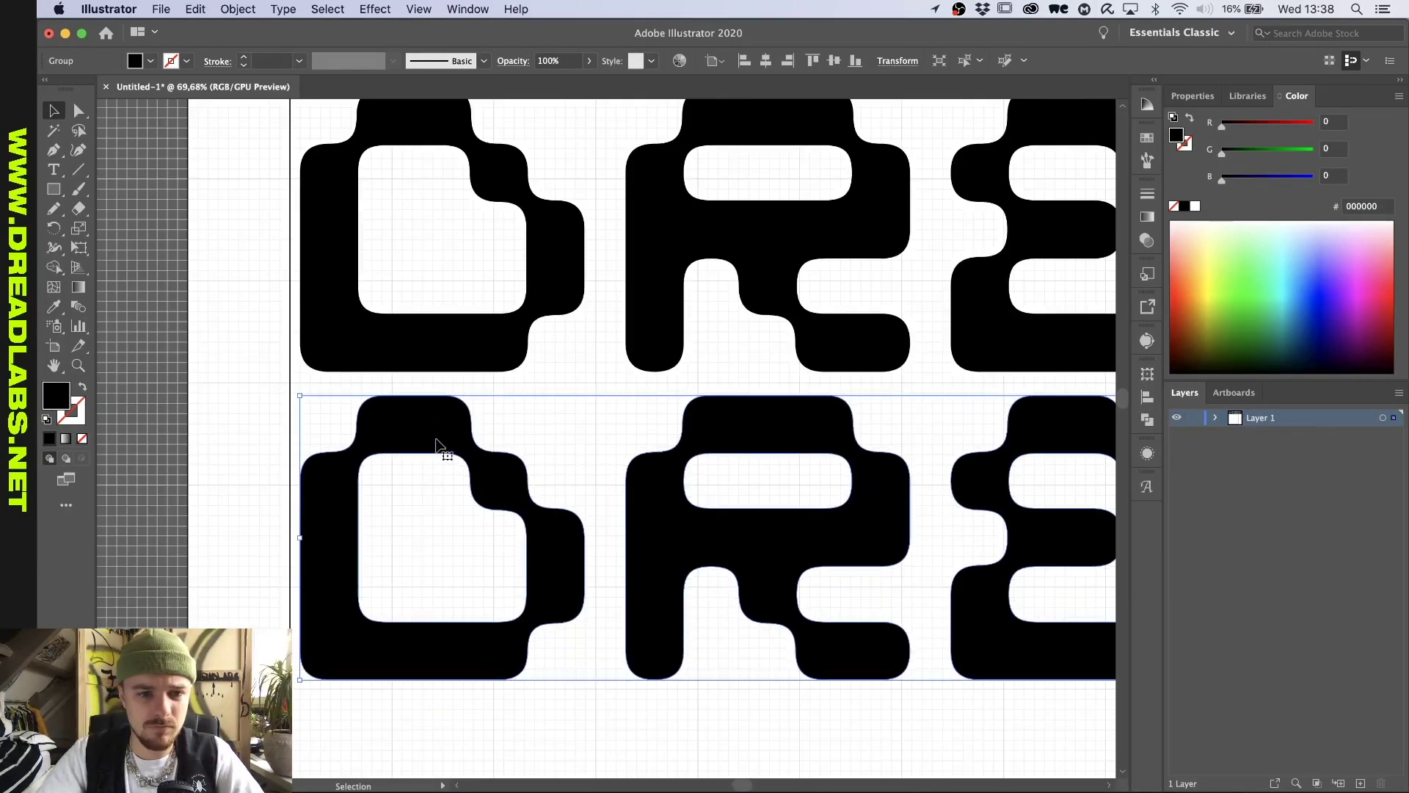
pyautogui.moveTo(421, 513)
pyautogui.mouseDown()
pyautogui.moveTo(672, 230)
pyautogui.moveTo(1042, 455)
pyautogui.mouseUp()
# Step: Swap the fill and stroke of the rotated DREADLABS copy and thicken its black outline
pyautogui.hotkey('shift', 'x')
pyautogui.click(527, 524)
pyautogui.scroll(-5, 527, 524)
pyautogui.scroll(8, 517, 510)
pyautogui.click(500, 481)
pyautogui.click(245, 56)
pyautogui.click(245, 57)
pyautogui.click(245, 56)
pyautogui.click(218, 61)
pyautogui.click(124, 146)
# Step: Raise the top edge of the inner square until it meets the underside of the outlined DREADLABS lettering
pyautogui.click(425, 585)
pyautogui.scroll(-5, 425, 585)
pyautogui.press('m')
pyautogui.scroll(5, 294, 507)
pyautogui.scroll(-5, 153, 556)
pyautogui.hscroll(3, 153, 556)
pyautogui.scroll(6, 661, 598)
pyautogui.press('v')
pyautogui.scroll(-3, 312, 479)
pyautogui.scroll(3, 316, 486)
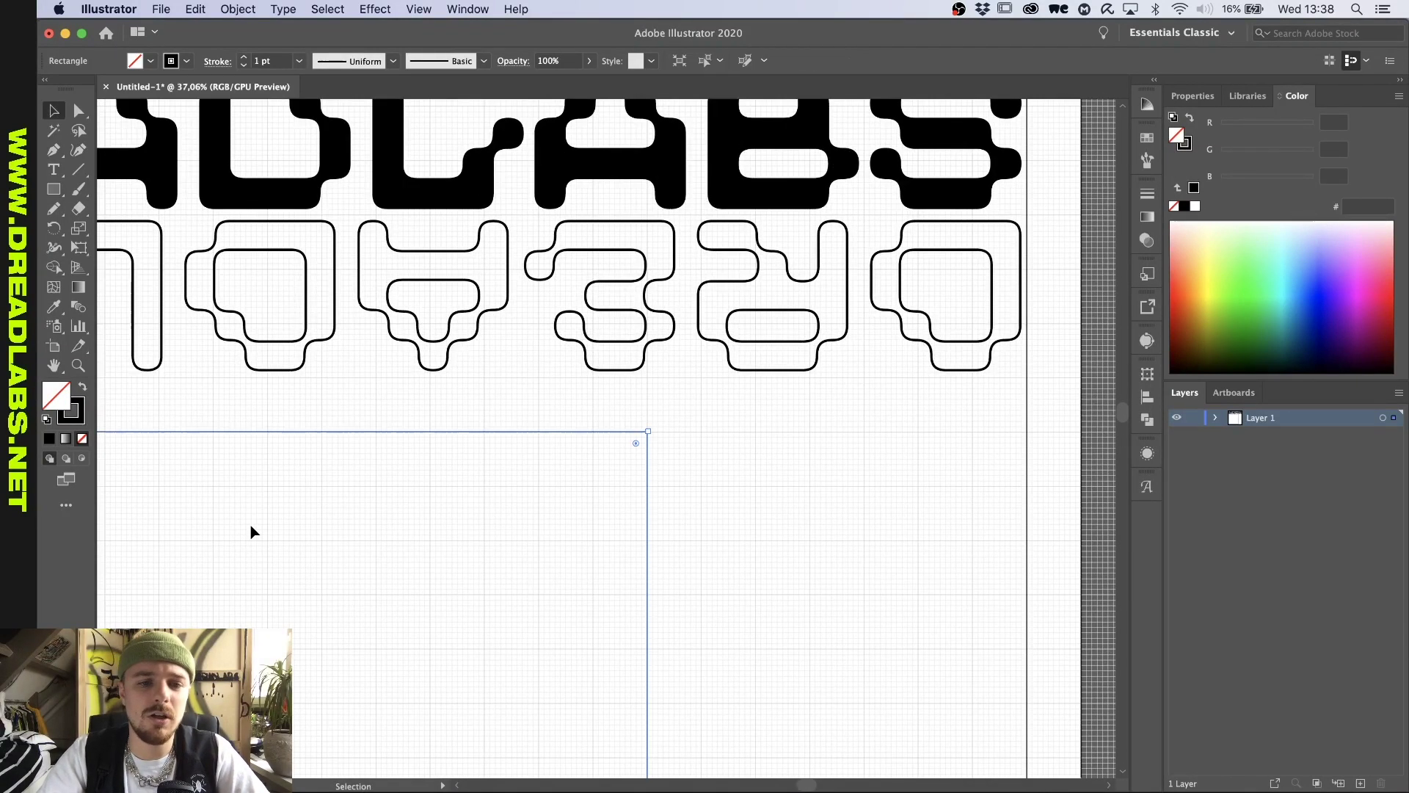
pyautogui.moveTo(249, 525); pyautogui.dragTo(250, 525)
pyautogui.hscroll(-5, 249, 525)
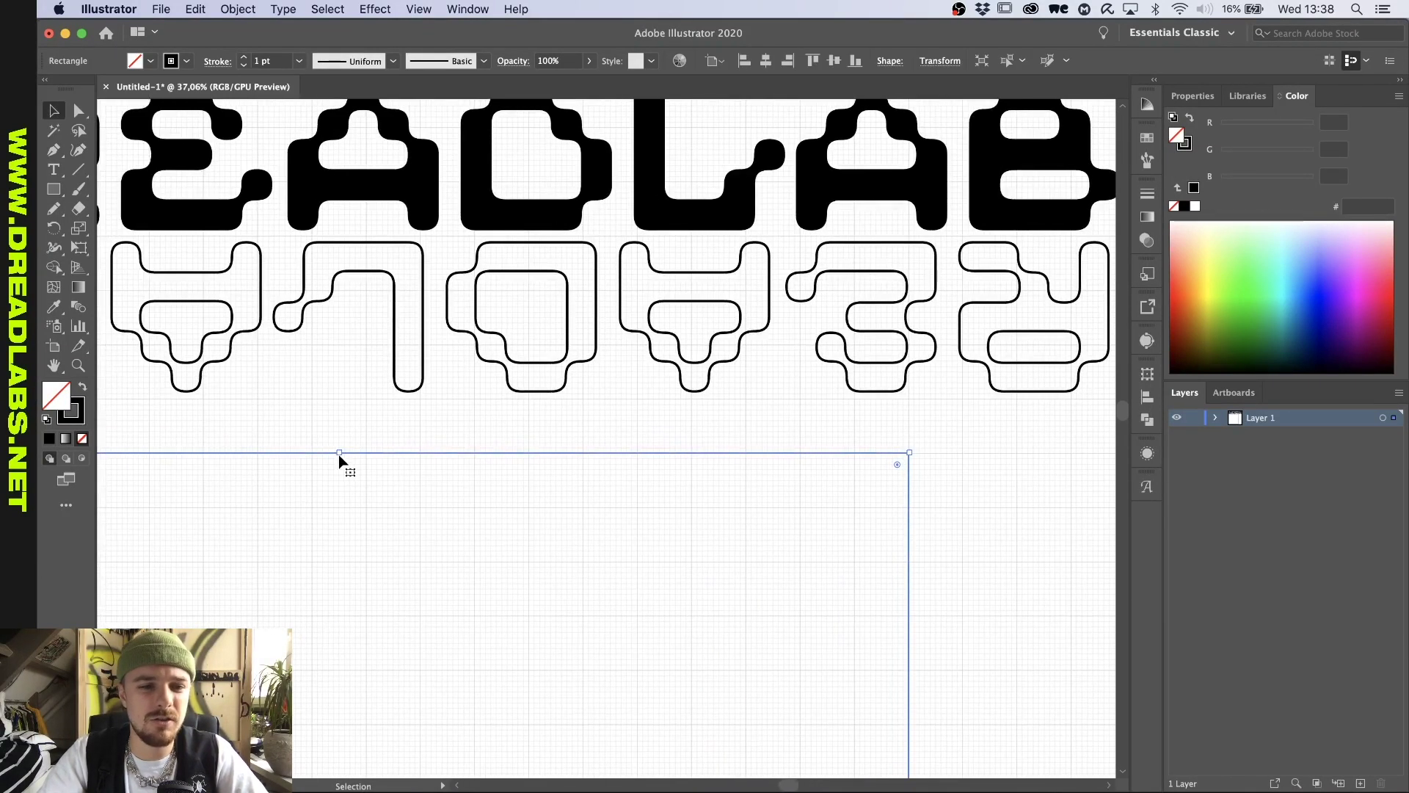
pyautogui.moveTo(341, 455); pyautogui.dragTo(346, 399)
pyautogui.scroll(-2, 587, 482)
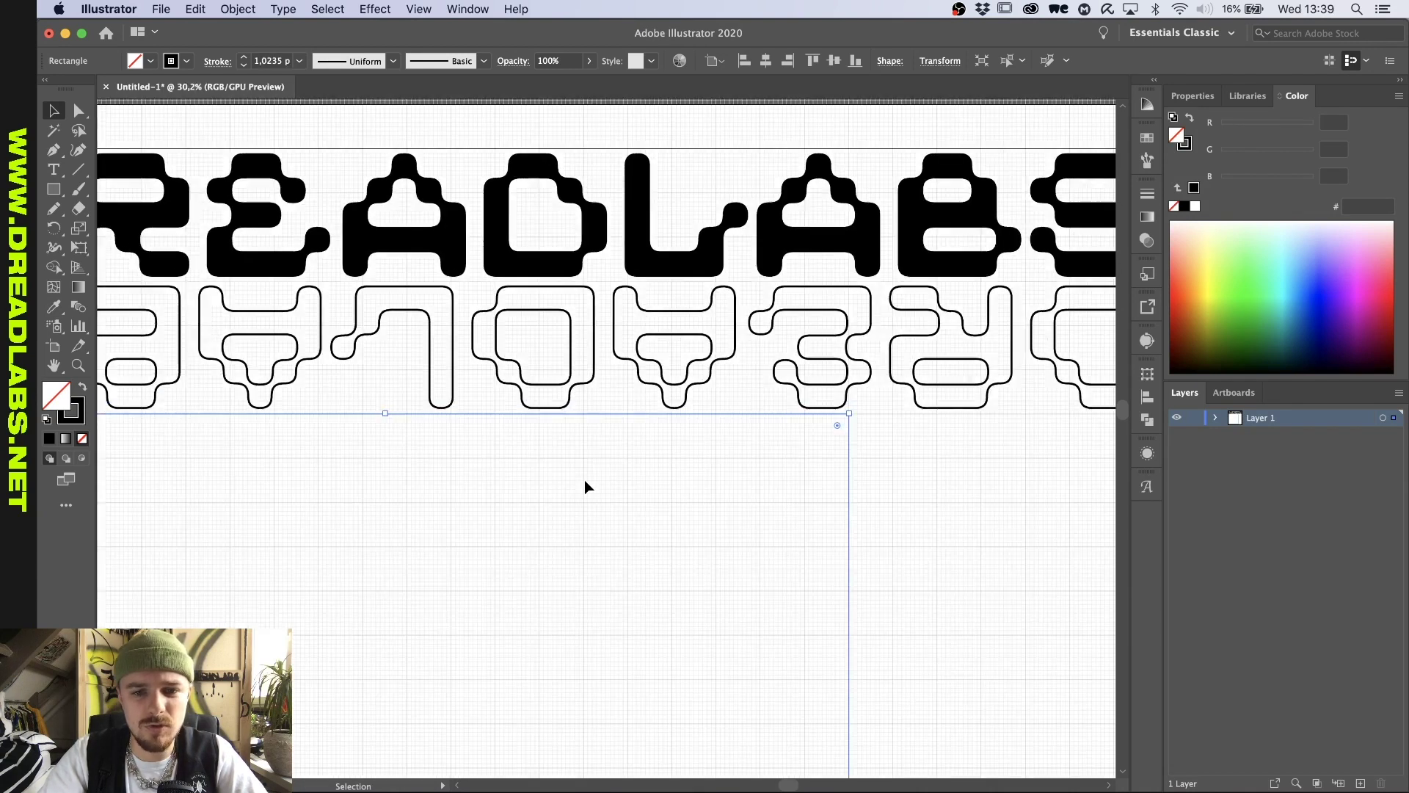
pyautogui.scroll(-3, 324, 459)
pyautogui.scroll(-3, 435, 438)
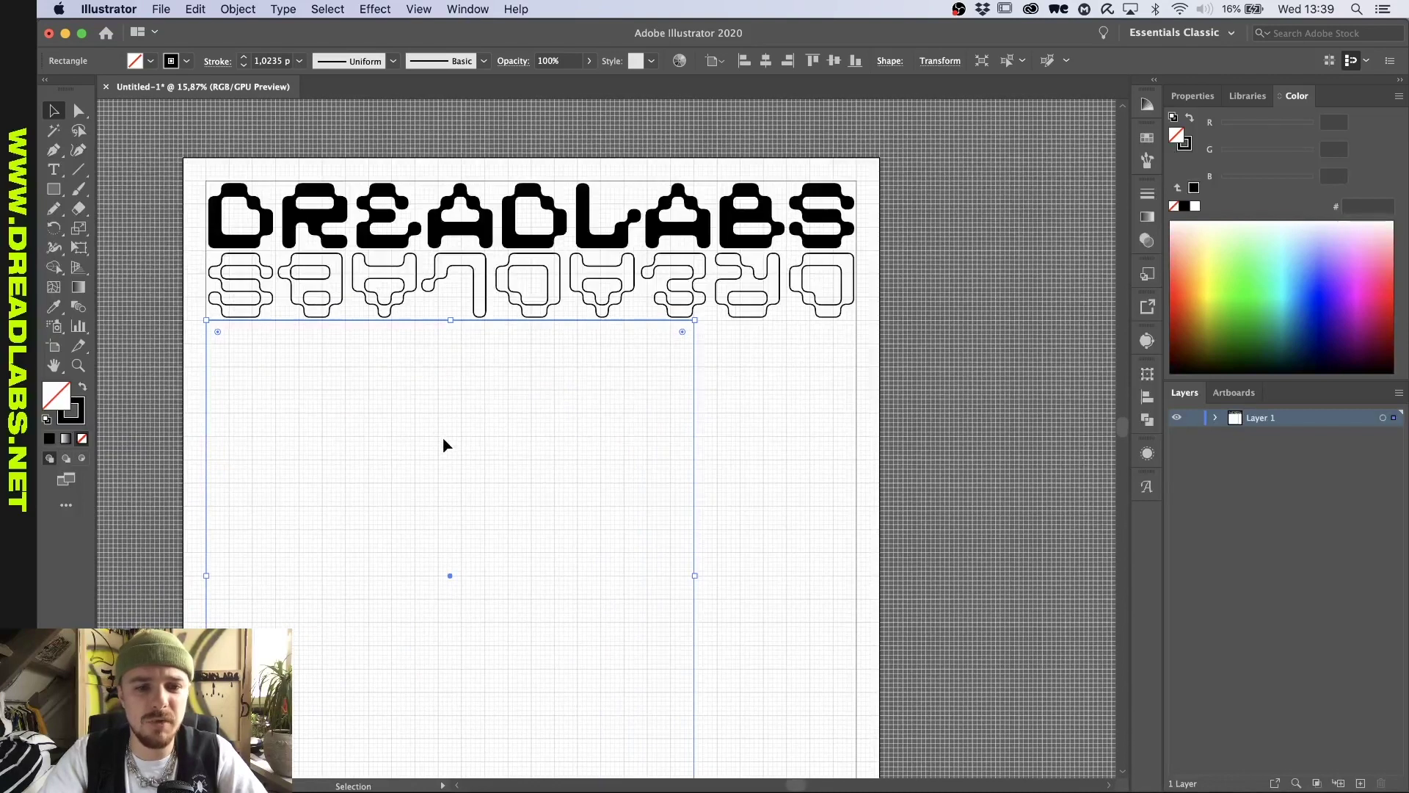
pyautogui.click(592, 365)
# Step: Draw an unfilled rectangle across the top of the empty column between the inner frame and the outer frame's right edge
pyautogui.scroll(2, 679, 285)
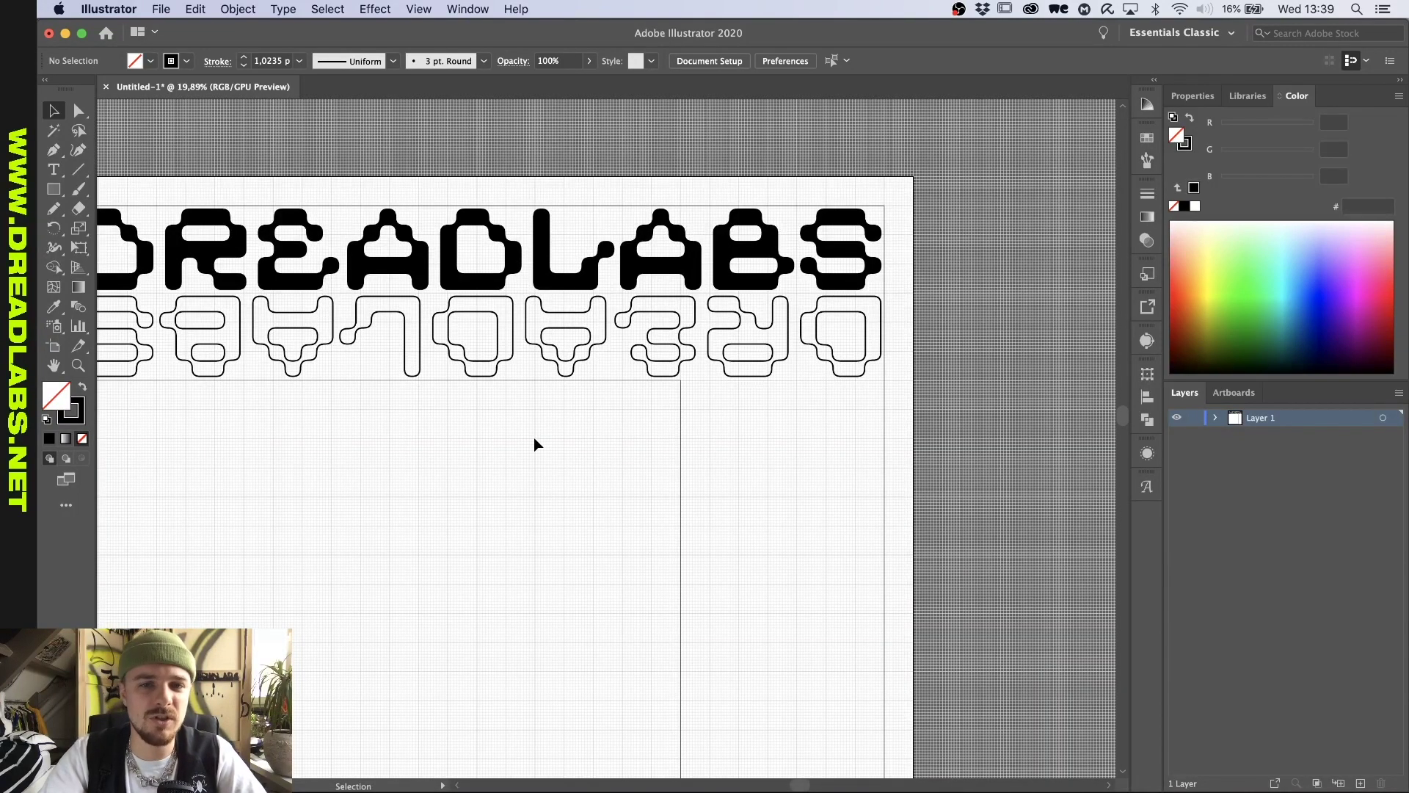
pyautogui.scroll(2, 594, 406)
pyautogui.hscroll(4, 598, 411)
pyautogui.scroll(1, 598, 411)
pyautogui.scroll(3, 595, 405)
pyautogui.moveTo(413, 319); pyautogui.dragTo(999, 485)
pyautogui.press('i')
pyautogui.press('v')
# Step: Check the stroke settings and edge alignment of the frame rectangles around the new box
pyautogui.scroll(3, 512, 481)
pyautogui.click(216, 62)
pyautogui.moveTo(381, 431); pyautogui.dragTo(320, 596)
pyautogui.moveTo(278, 291); pyautogui.dragTo(293, 291)
pyautogui.press('super+z')
pyautogui.scroll(3, 269, 291)
pyautogui.click(211, 309)
pyautogui.click(289, 314)
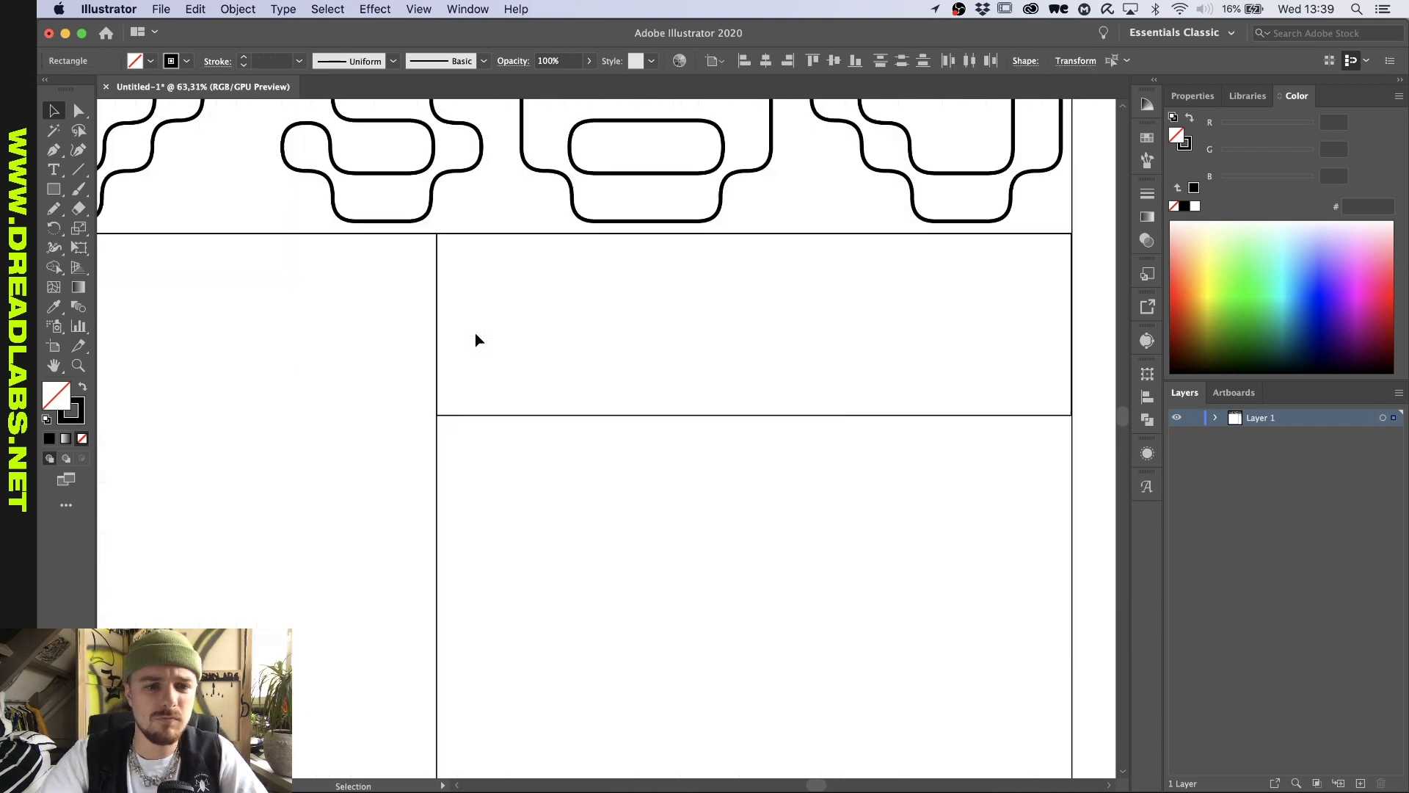
pyautogui.scroll(-8, 475, 332)
pyautogui.click(541, 317)
# Step: Add the text "rave away" in Nimbus Sans Black Italic below the new box
pyautogui.scroll(-2, 540, 317)
pyautogui.scroll(-2, 541, 317)
pyautogui.scroll(3, 541, 317)
pyautogui.press('t')
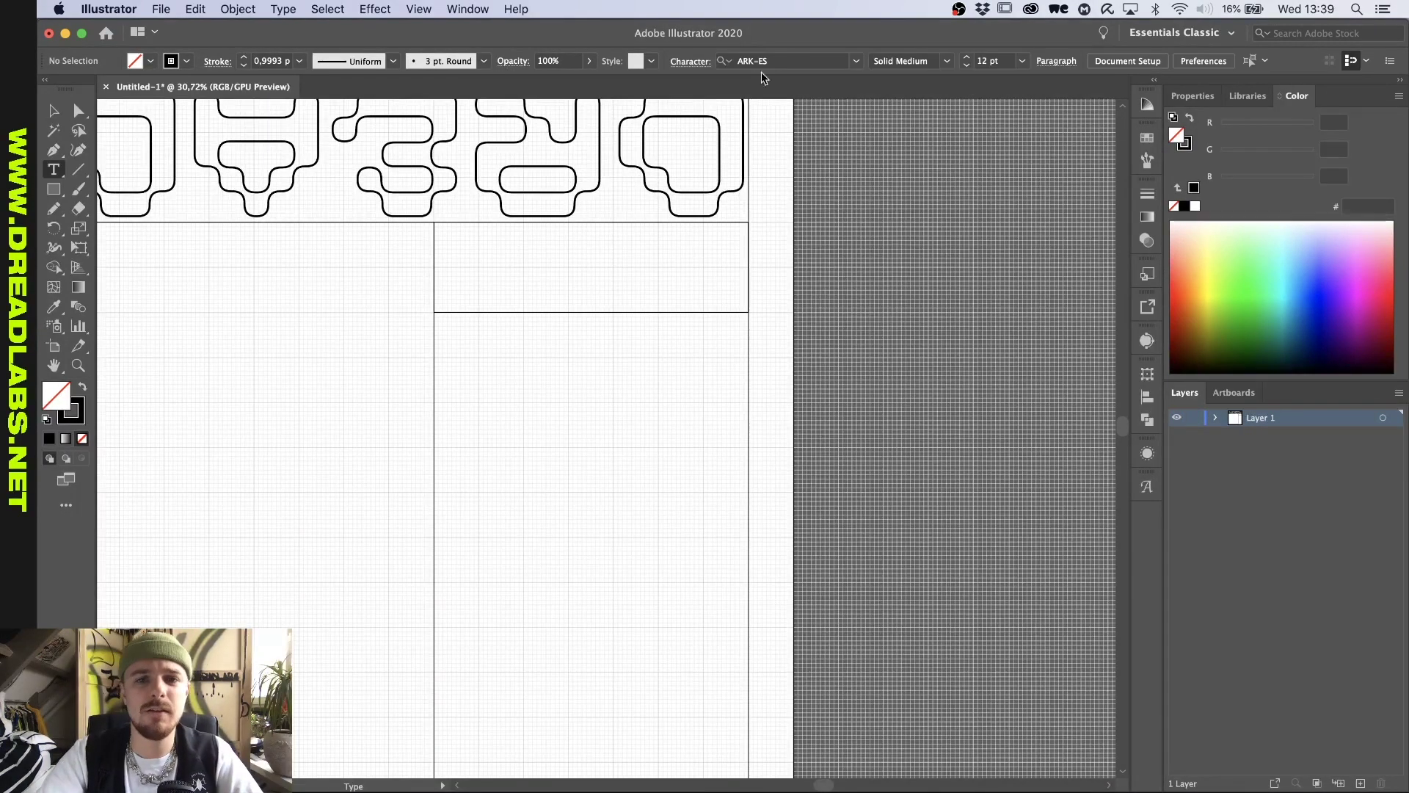
pyautogui.click(855, 61)
pyautogui.write('nimbus')
pyautogui.click(800, 318)
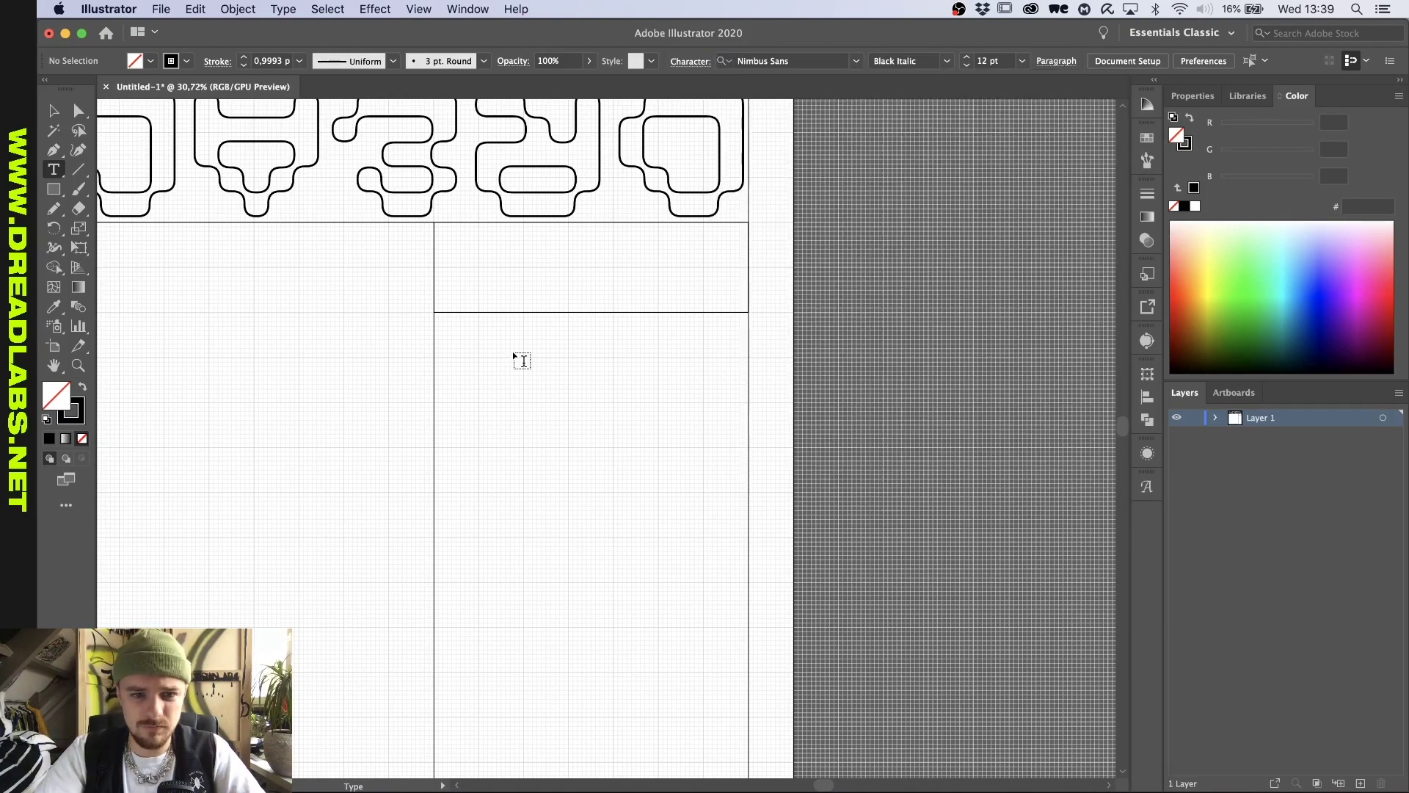
pyautogui.click(513, 401)
pyautogui.write('rave away')
pyautogui.press('Escape')
# Step: Enlarge the "rave away" text to about 129 pt and change its font to Nimbus Sans Extd Black
pyautogui.moveTo(544, 407); pyautogui.dragTo(673, 432)
pyautogui.click(825, 61)
pyautogui.click(734, 61)
pyautogui.write('nimbus sa')
pyautogui.click(671, 497)
pyautogui.scroll(2, 698, 358)
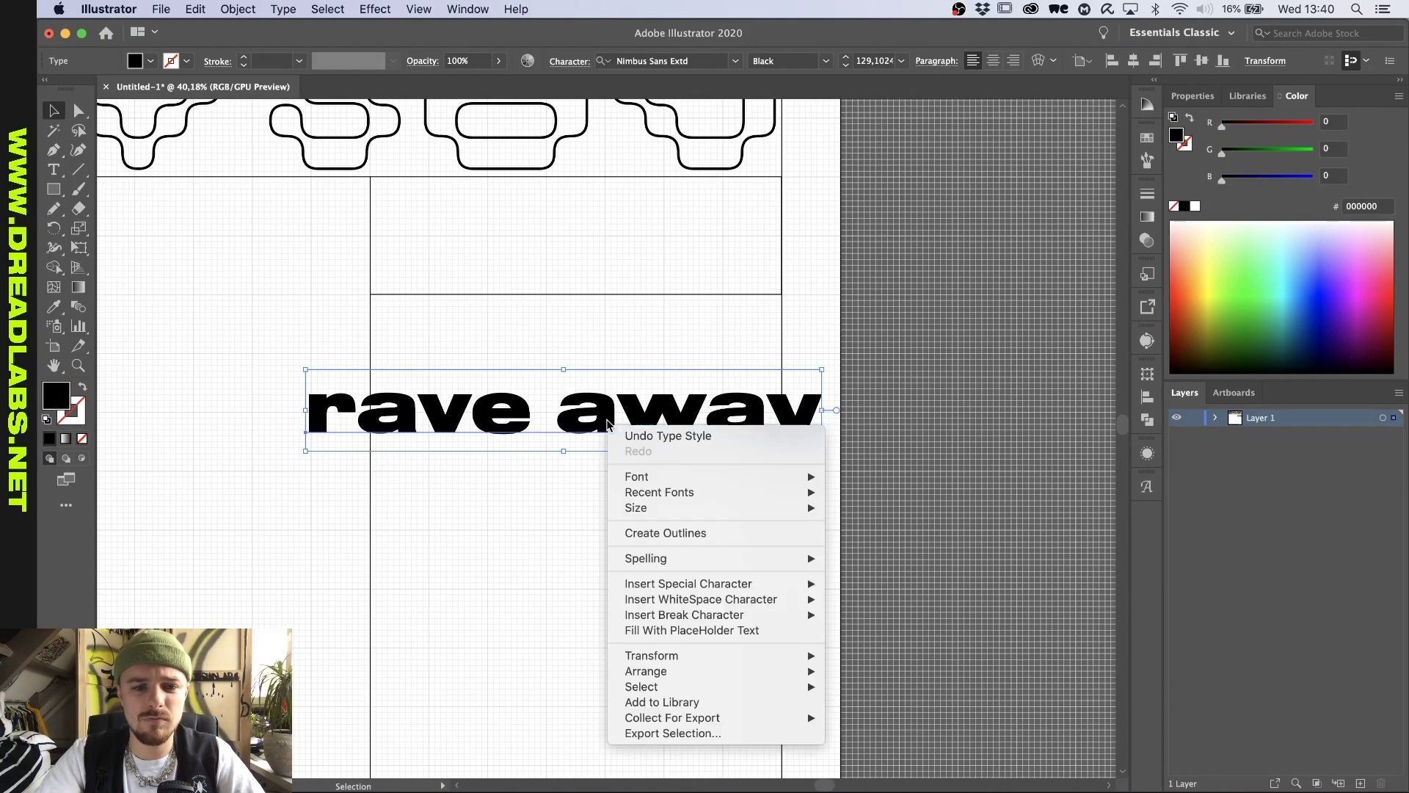
# Step: Tighten the tracking of the "rave away" text to -120
pyautogui.click(570, 63)
pyautogui.hotkey('alt', 'Left')
pyautogui.hotkey('alt', 'Left')
pyautogui.hotkey('alt', 'Left')
pyautogui.hotkey('alt', 'Left')
pyautogui.hotkey('alt', 'Left')
pyautogui.hotkey('alt', 'Left')
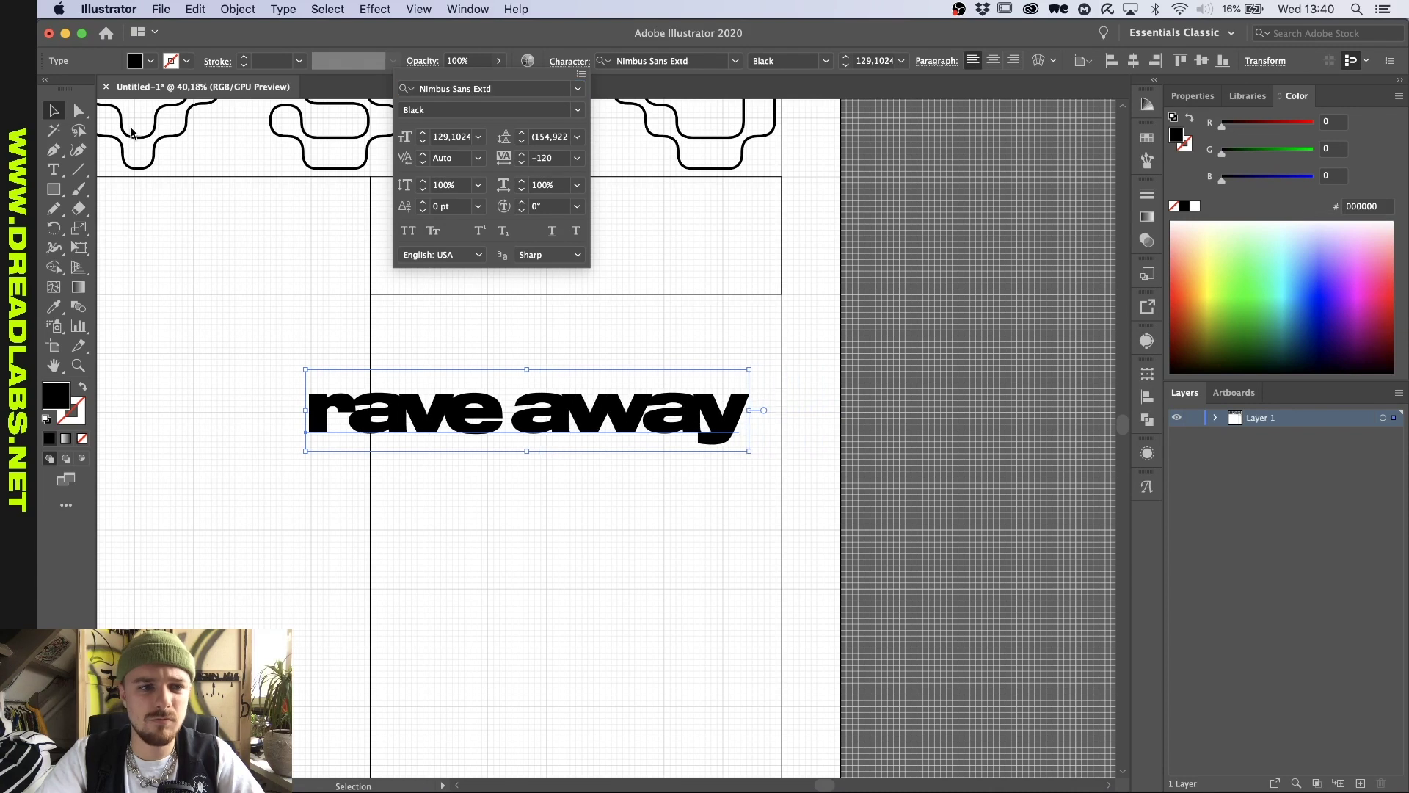
# Step: Convert the "rave away" text to outlines and shear it by 25 degrees
pyautogui.rightClick(533, 392)
pyautogui.click(645, 503)
pyautogui.scroll(2, 638, 401)
pyautogui.rightClick(639, 399)
pyautogui.moveTo(679, 588)
pyautogui.click(940, 669)
pyautogui.write('25')
pyautogui.click(54, 351)
pyautogui.click(253, 387)
# Step: Move the slanted "rave away" lettering into the small box and scale it to fit between the box edges
pyautogui.scroll(-1, 252, 396)
pyautogui.moveTo(395, 432); pyautogui.dragTo(492, 216)
pyautogui.moveTo(825, 242); pyautogui.dragTo(726, 232)
pyautogui.moveTo(622, 220); pyautogui.dragTo(630, 215)
# Step: Unite the overlapping letters of "rave away" with Pathfinder and deselect them
pyautogui.scroll(1, 629, 215)
pyautogui.click(1146, 419)
pyautogui.click(949, 410)
pyautogui.scroll(3, 692, 349)
pyautogui.click(692, 349)
pyautogui.press('m')
pyautogui.press('v')
pyautogui.scroll(1, 536, 358)
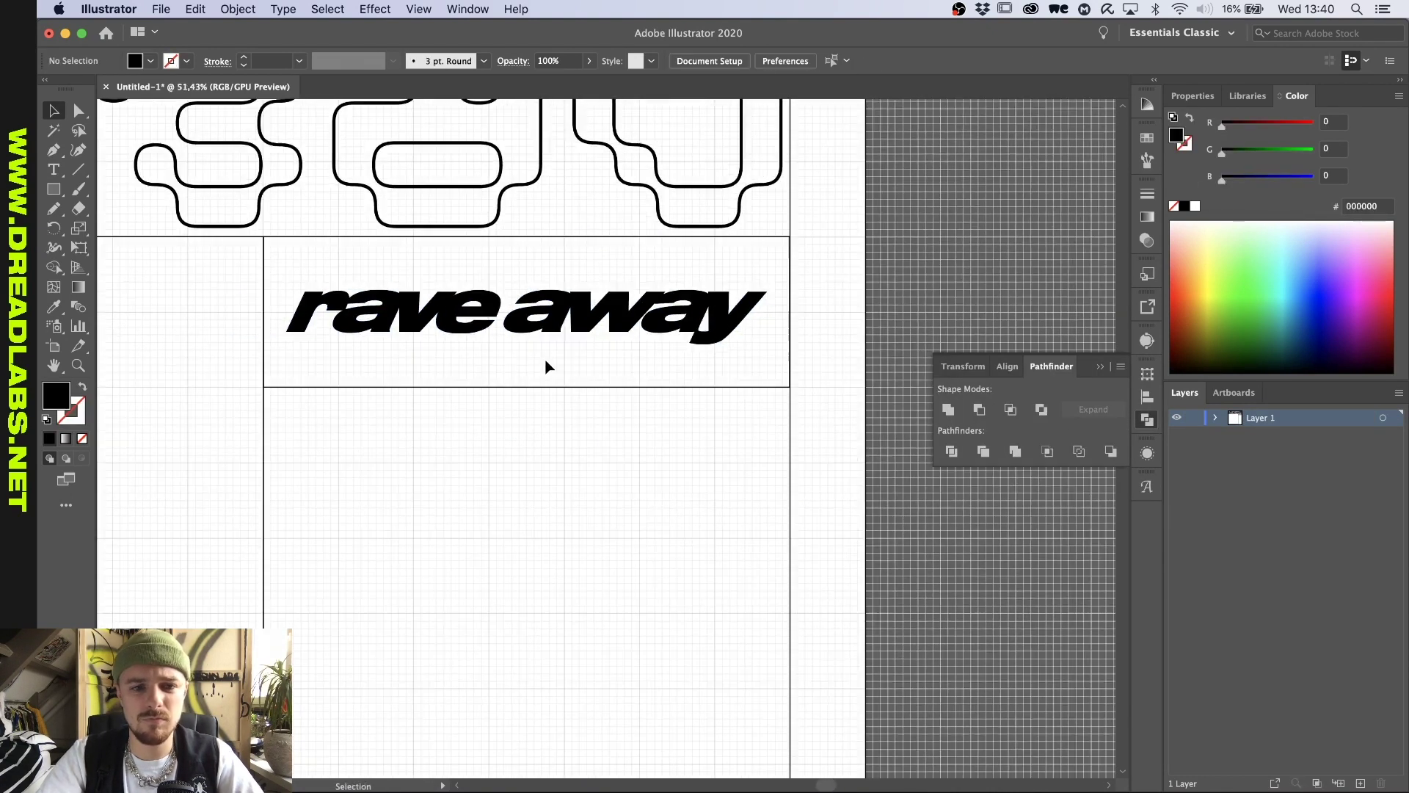
# Step: Hide the "rave away" lettering and draw an unfilled, black-stroked ellipse of 100 by 28.57 px centred in the box
pyautogui.keyDown('super'); pyautogui.click(621, 333); pyautogui.keyUp('super')
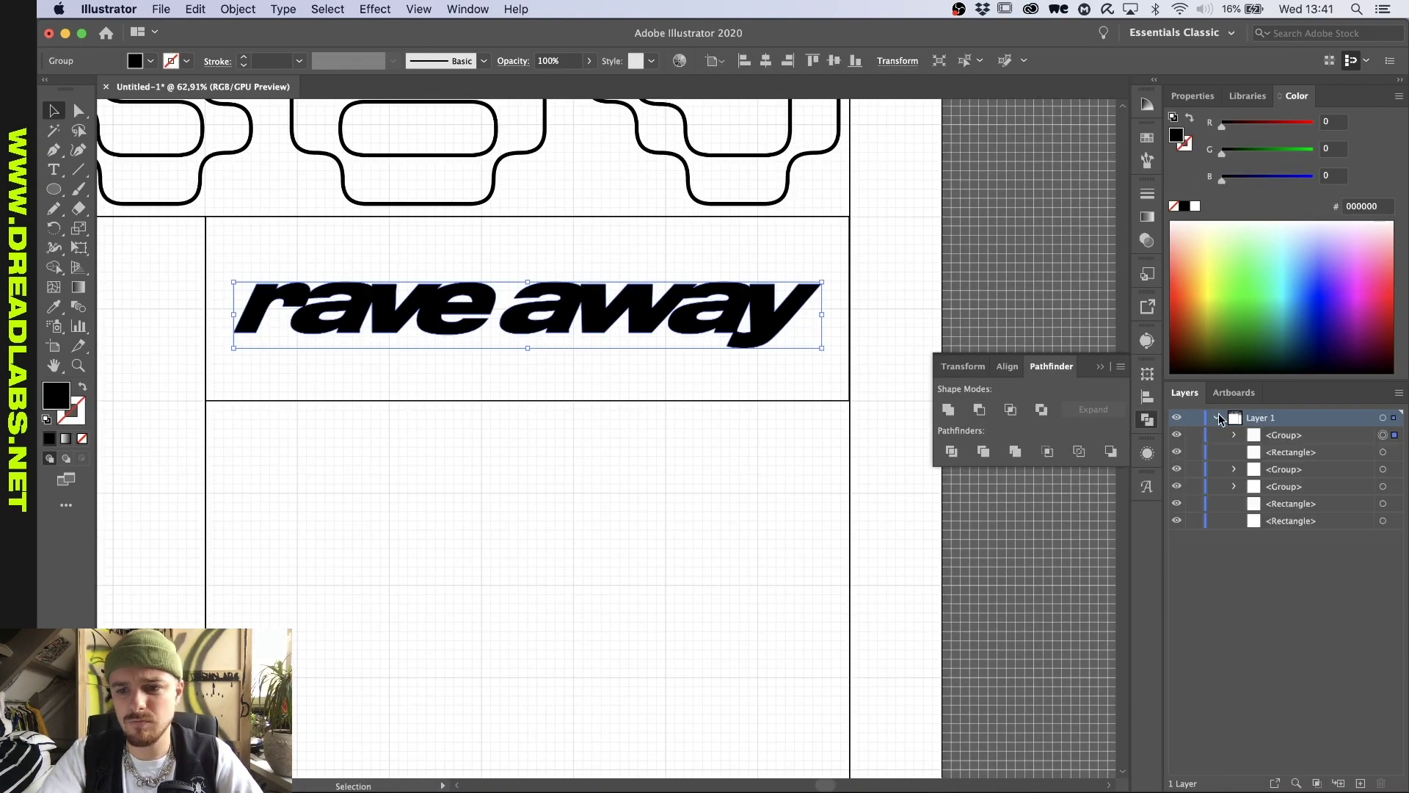
pyautogui.press('super+3')
pyautogui.moveTo(205, 400); pyautogui.dragTo(849, 217)
pyautogui.hotkey('shift', 'x')
pyautogui.hotkey('ctrl', 'k')
pyautogui.click(630, 614)
pyautogui.moveTo(850, 309); pyautogui.dragTo(575, 307)
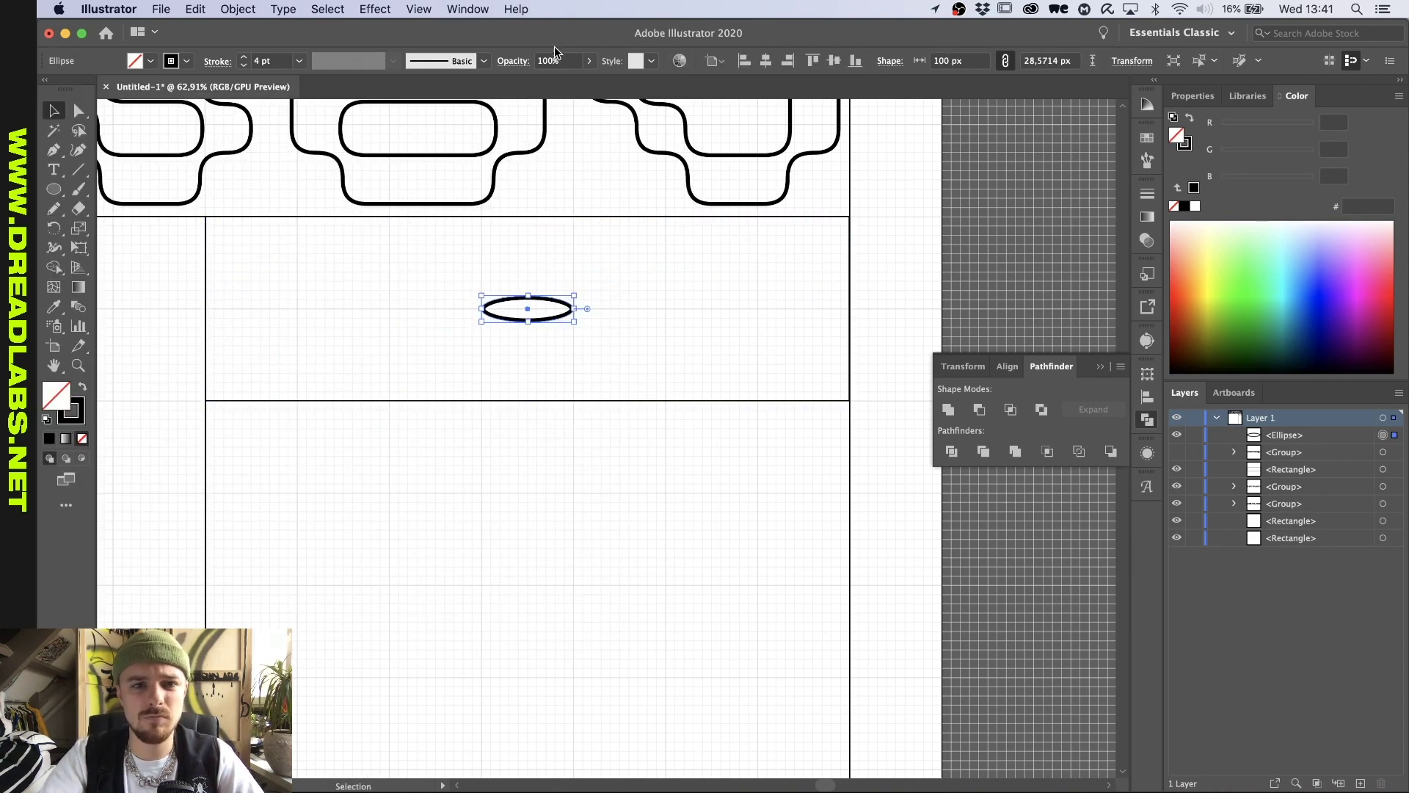
pyautogui.click(375, 9)
pyautogui.moveTo(440, 174)
pyautogui.click(650, 200)
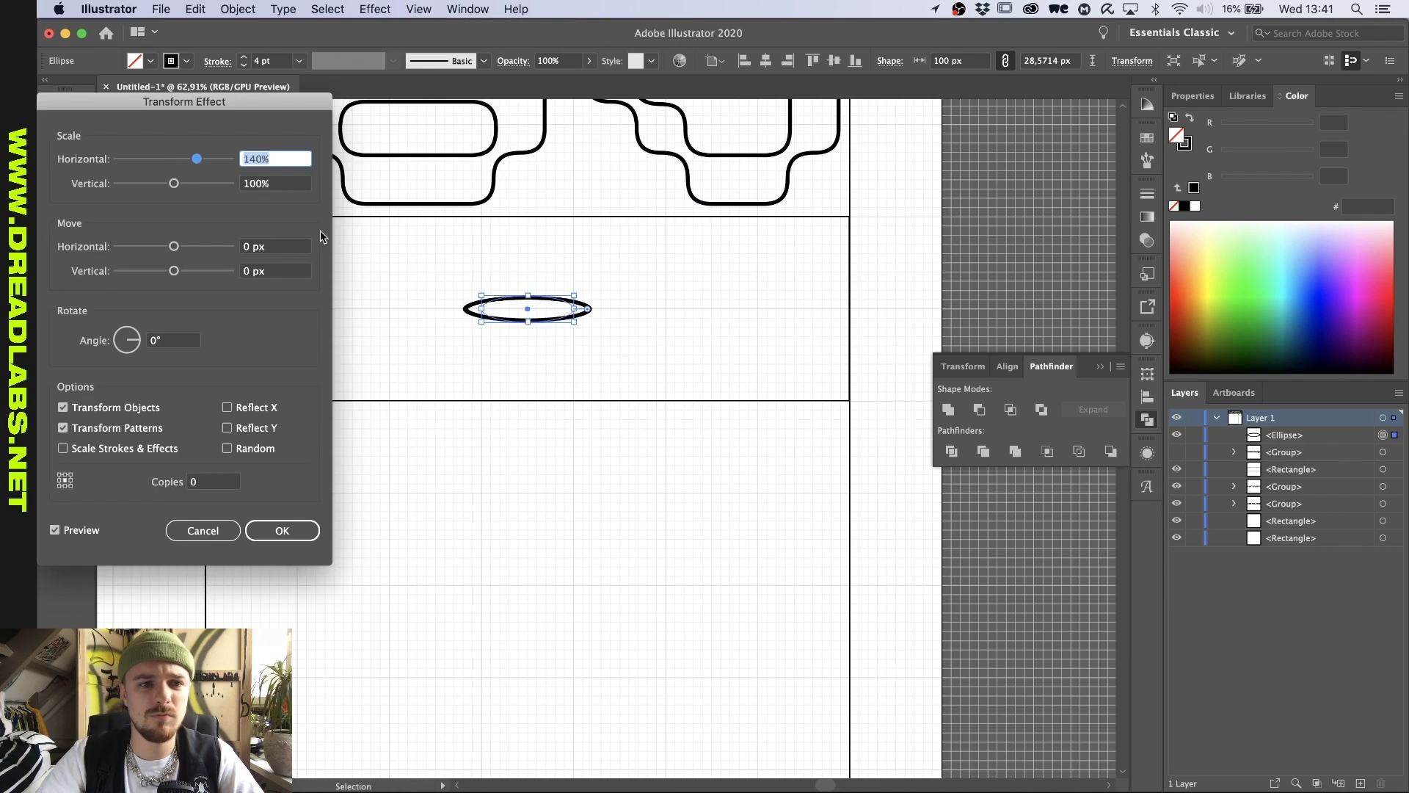
pyautogui.write('150')
pyautogui.press('Tab')
pyautogui.write('150')
pyautogui.click(207, 478)
pyautogui.write('6')
pyautogui.click(109, 454)
pyautogui.click(108, 453)
pyautogui.click(203, 530)
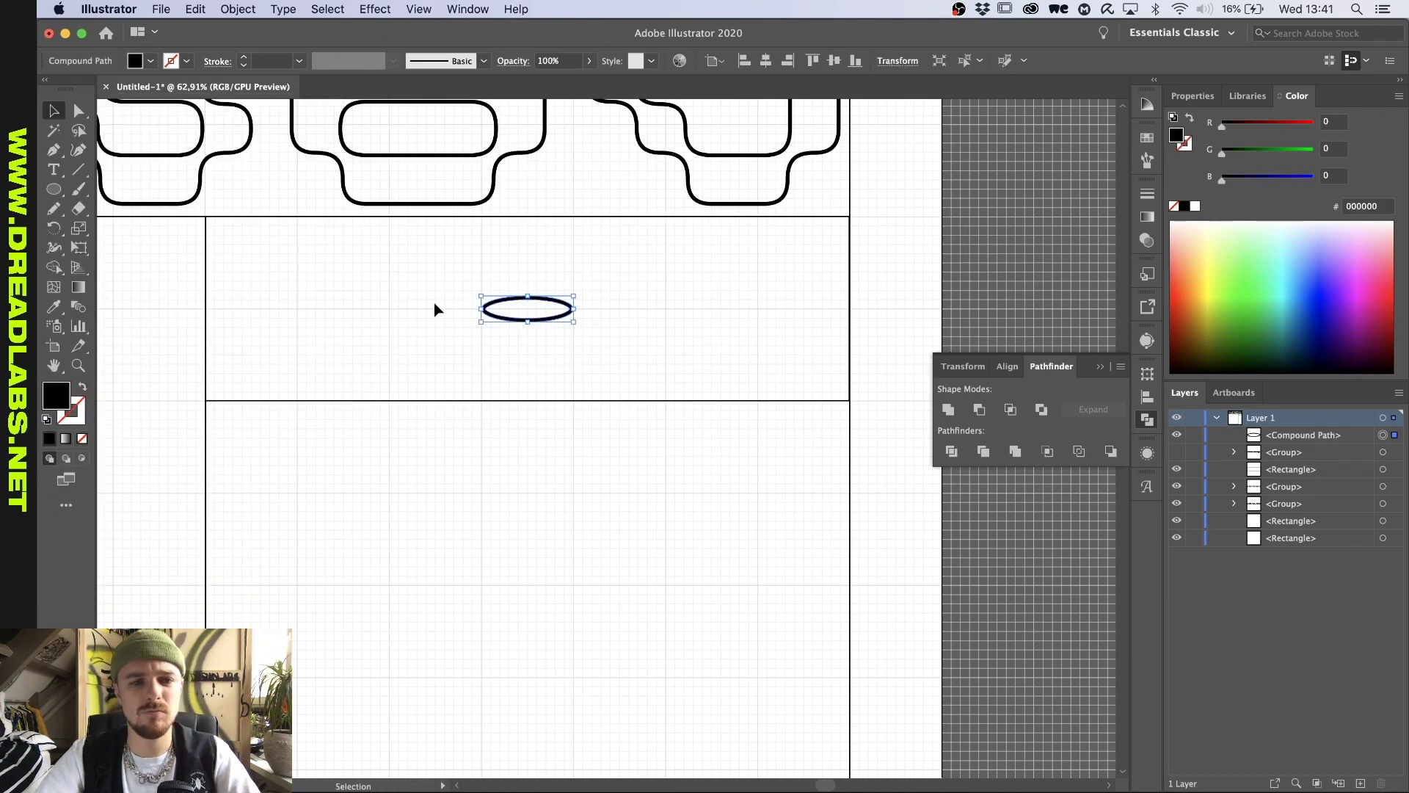
# Step: Offset the ellipse's path outward repeatedly to build evenly spaced concentric rings filling the height of the box
pyautogui.scroll(3, 528, 305)
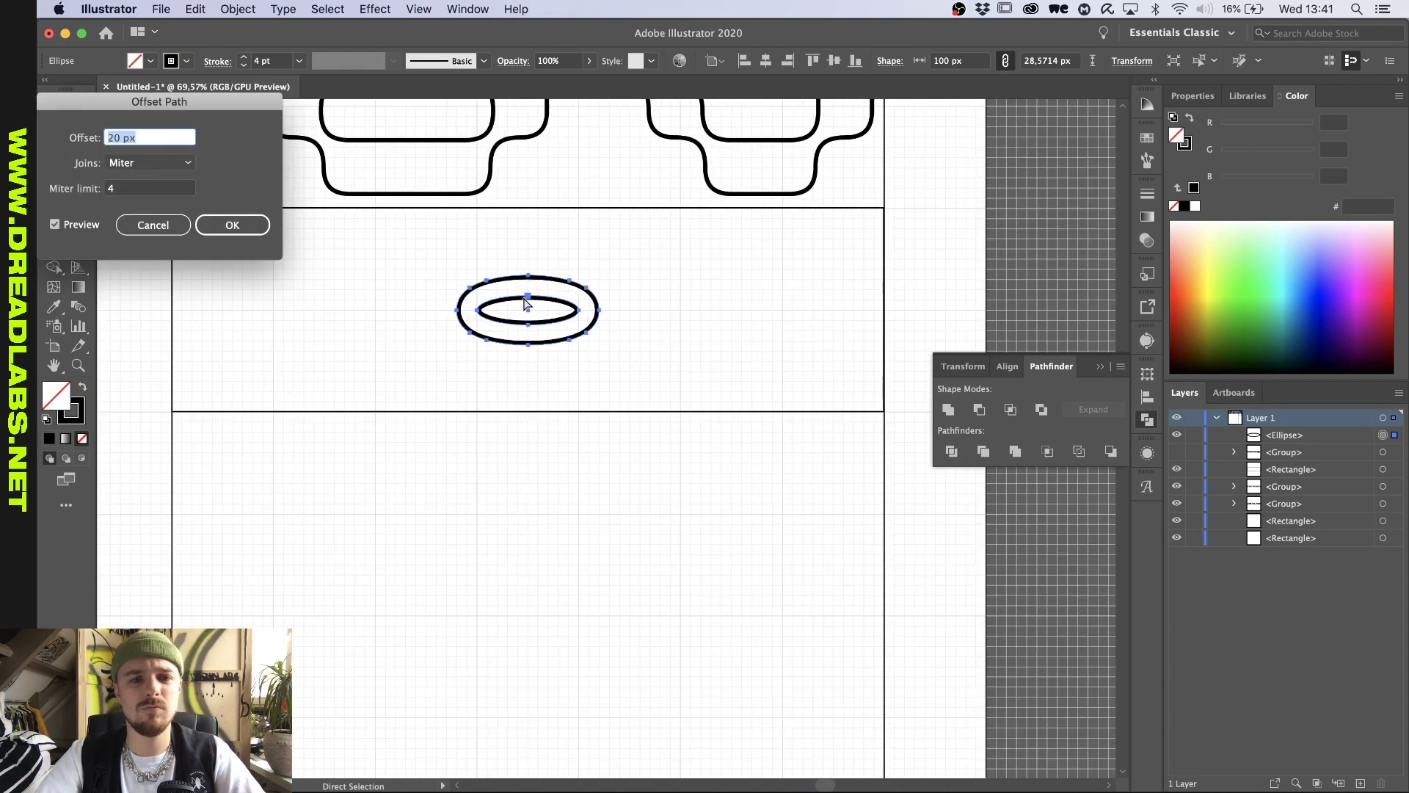
pyautogui.press('Return')
pyautogui.press('super+alt+o')
pyautogui.press('Return')
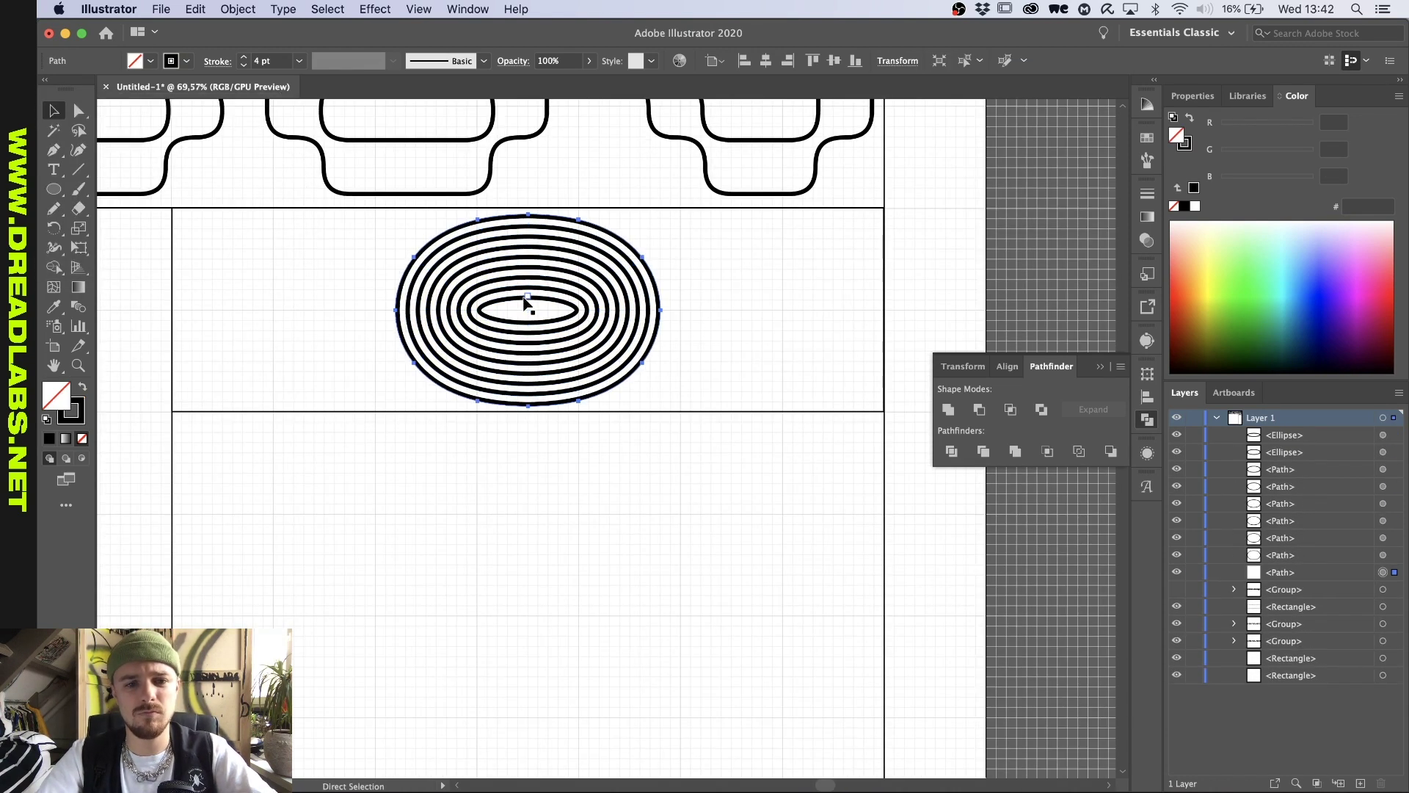
# Step: Keep offsetting the outermost ring outward until the concentric rings extend past both sides of the small box
pyautogui.press('super+alt+o')
pyautogui.press('Return')
pyautogui.press('super+alt+o')
pyautogui.press('Return')
pyautogui.press('super+alt+o')
pyautogui.press('Return')
pyautogui.press('super+alt+o')
pyautogui.press('Return')
pyautogui.press('super+alt+o')
pyautogui.press('Return')
# Step: Select all the concentric rings and group them
pyautogui.press('super+a')
pyautogui.keyDown('shift'); pyautogui.click(517, 412); pyautogui.keyUp('shift')
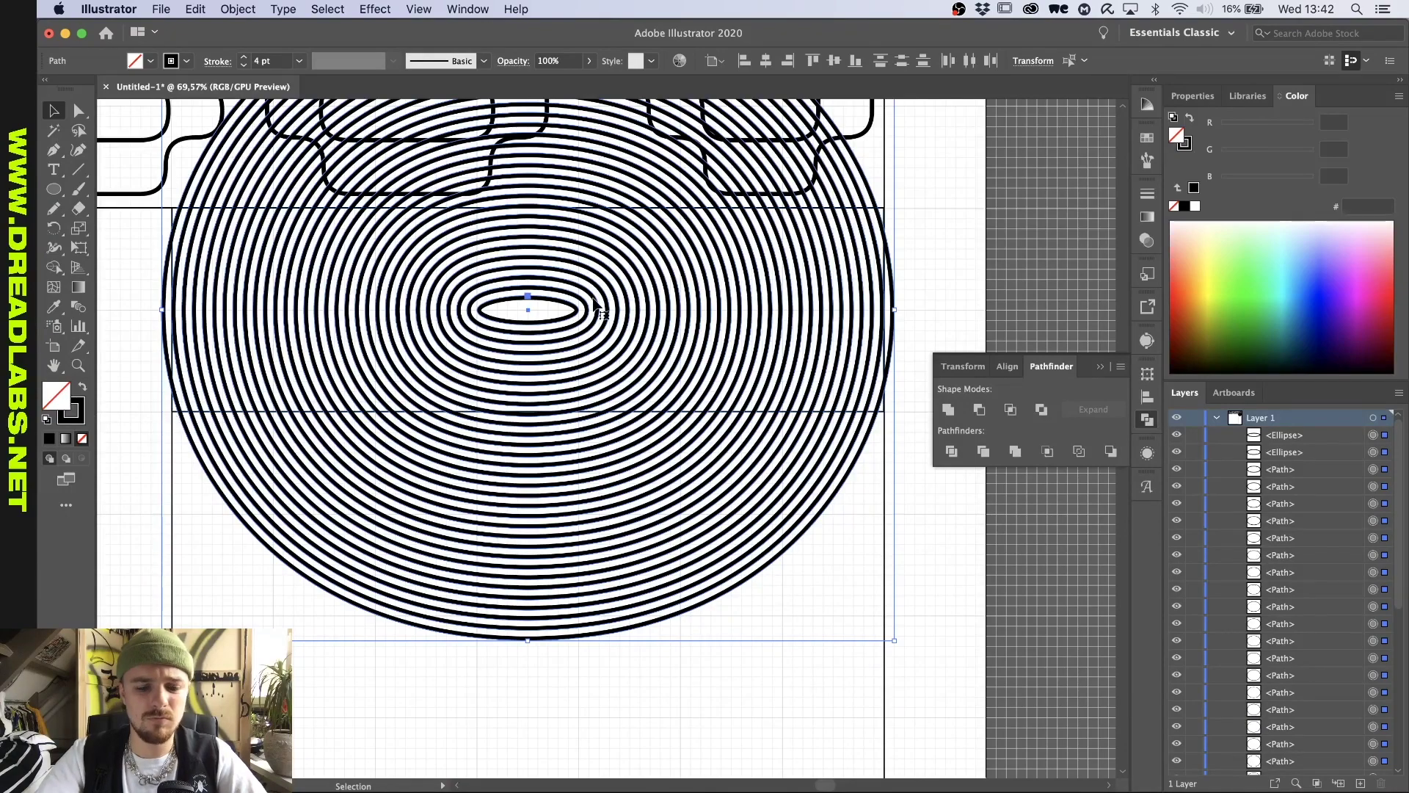
pyautogui.press('super+g')
# Step: Duplicate the small box's rectangle above the ring group and use it as a clipping mask for the rings
pyautogui.click(1396, 469)
pyautogui.moveTo(1396, 470); pyautogui.dragTo(1395, 428)
pyautogui.keyDown('shift'); pyautogui.click(1395, 453); pyautogui.keyUp('shift')
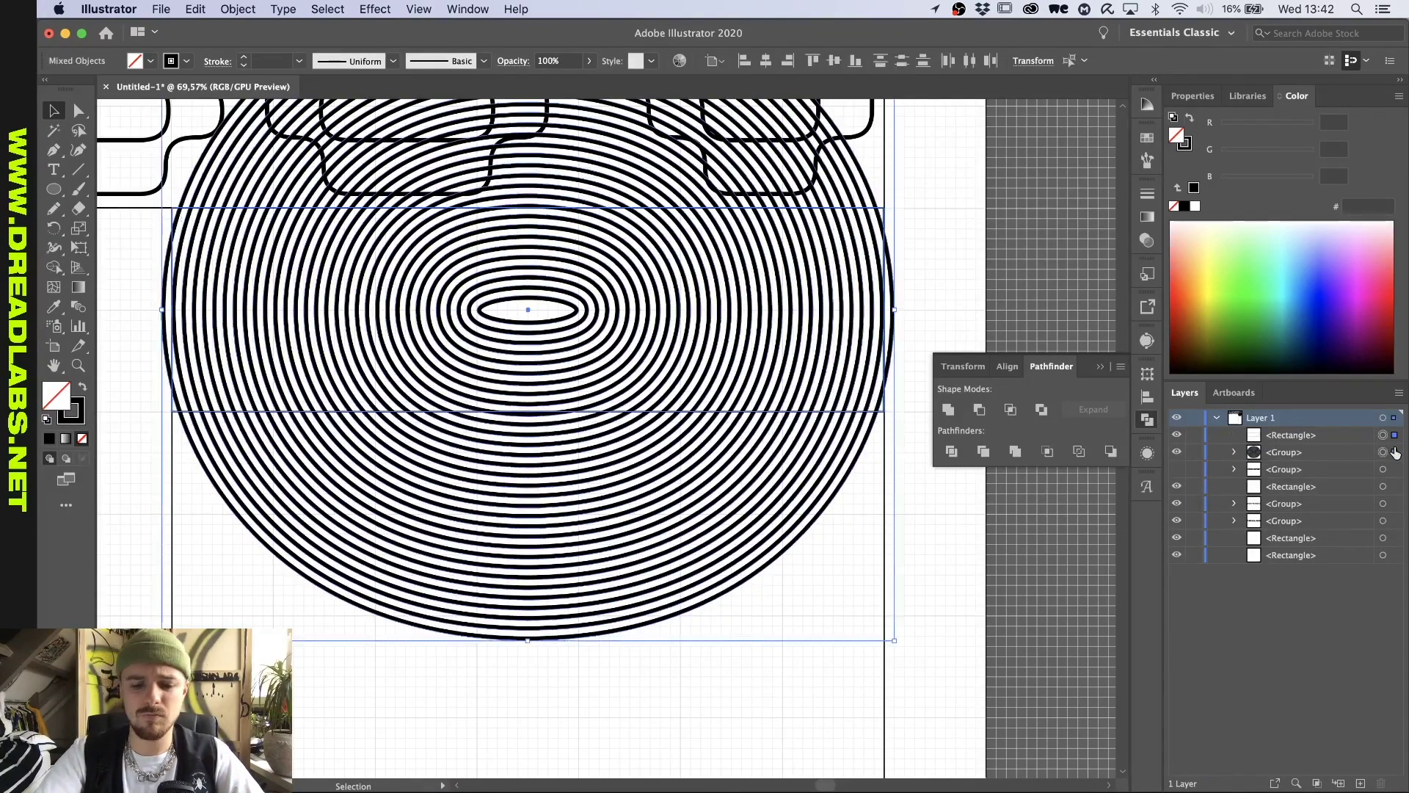
pyautogui.press('super+7')
# Step: Make the hidden "rave away" lettering visible over the clipped rings and clear the selection
pyautogui.click(1177, 453)
pyautogui.click(616, 484)
pyautogui.scroll(-8, 617, 484)
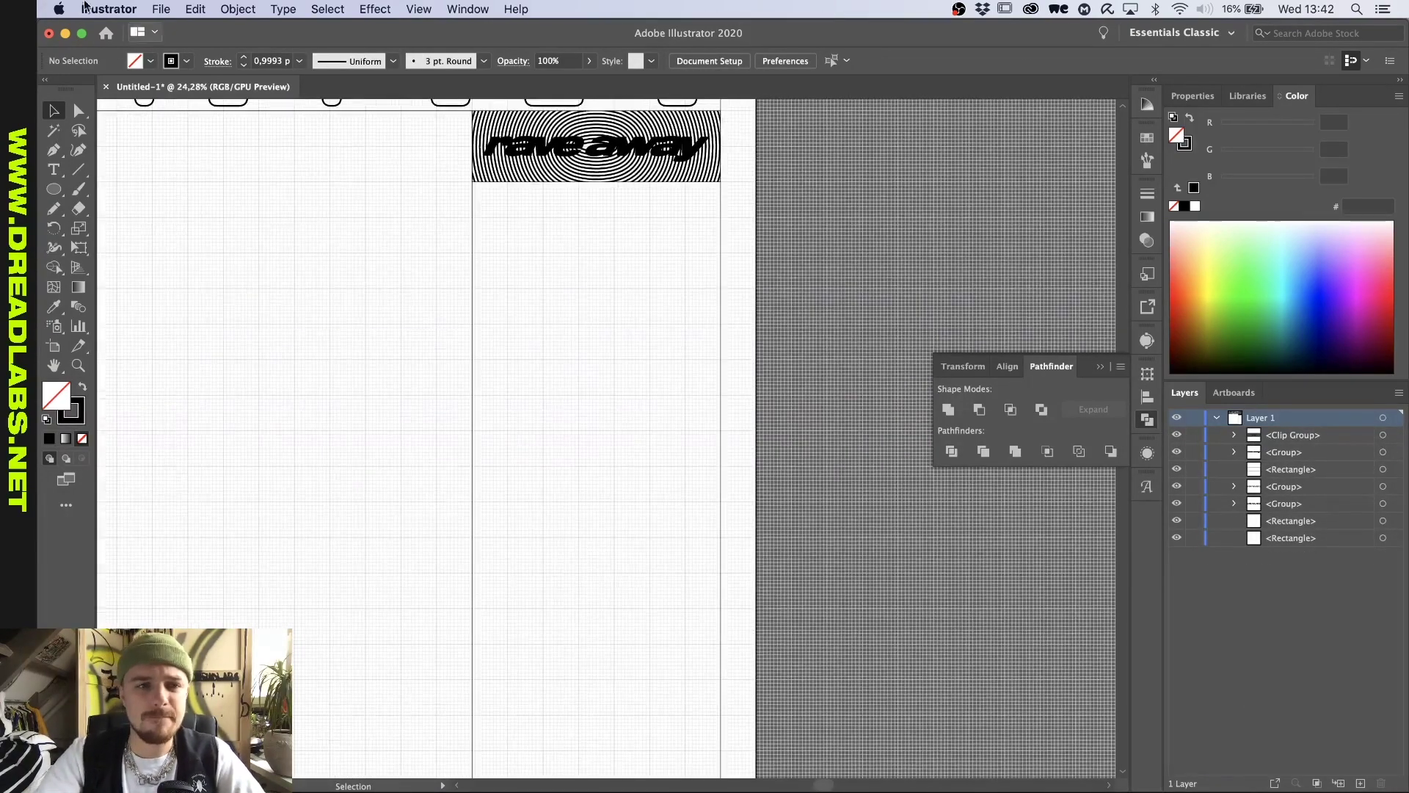
# Step: Open the recent file Dread Shapes Vol 1.ai and copy the swirling flame shape DSV-07
pyautogui.click(160, 8)
pyautogui.moveTo(235, 82)
pyautogui.click(433, 199)
pyautogui.click(441, 359)
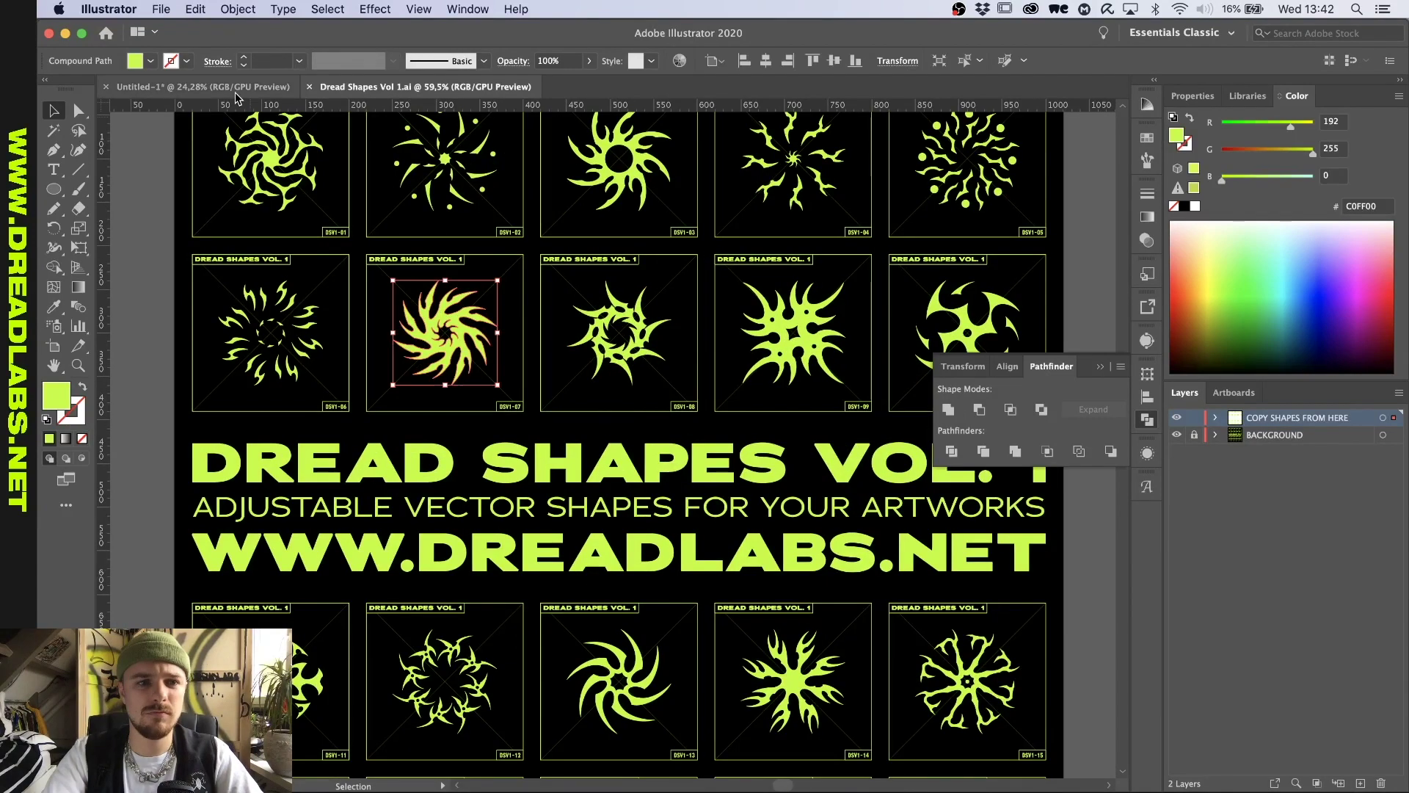
pyautogui.press('super+c')
# Step: Paste the flame shape into the cover layout, fill it black and scale it up below the "rave away" box
pyautogui.click(199, 87)
pyautogui.press('super+v')
pyautogui.click(1184, 205)
pyautogui.moveTo(627, 418); pyautogui.dragTo(688, 357)
pyautogui.click(619, 235)
# Step: Draw an unfilled, black-stroked square of about 700 by 700 px directly below the "rave away" box
pyautogui.scroll(4, 619, 235)
pyautogui.press('m')
pyautogui.moveTo(421, 306)
pyautogui.mouseDown()
pyautogui.moveTo(880, 533)
pyautogui.moveTo(915, 648)
pyautogui.mouseUp()
pyautogui.scroll(-2, 911, 640)
pyautogui.hotkey('shift', 'x')
pyautogui.press('v')
pyautogui.hscroll(3, 915, 644)
pyautogui.moveTo(644, 672)
pyautogui.mouseDown()
pyautogui.moveTo(654, 478)
pyautogui.moveTo(649, 577)
pyautogui.mouseUp()
pyautogui.click(1193, 96)
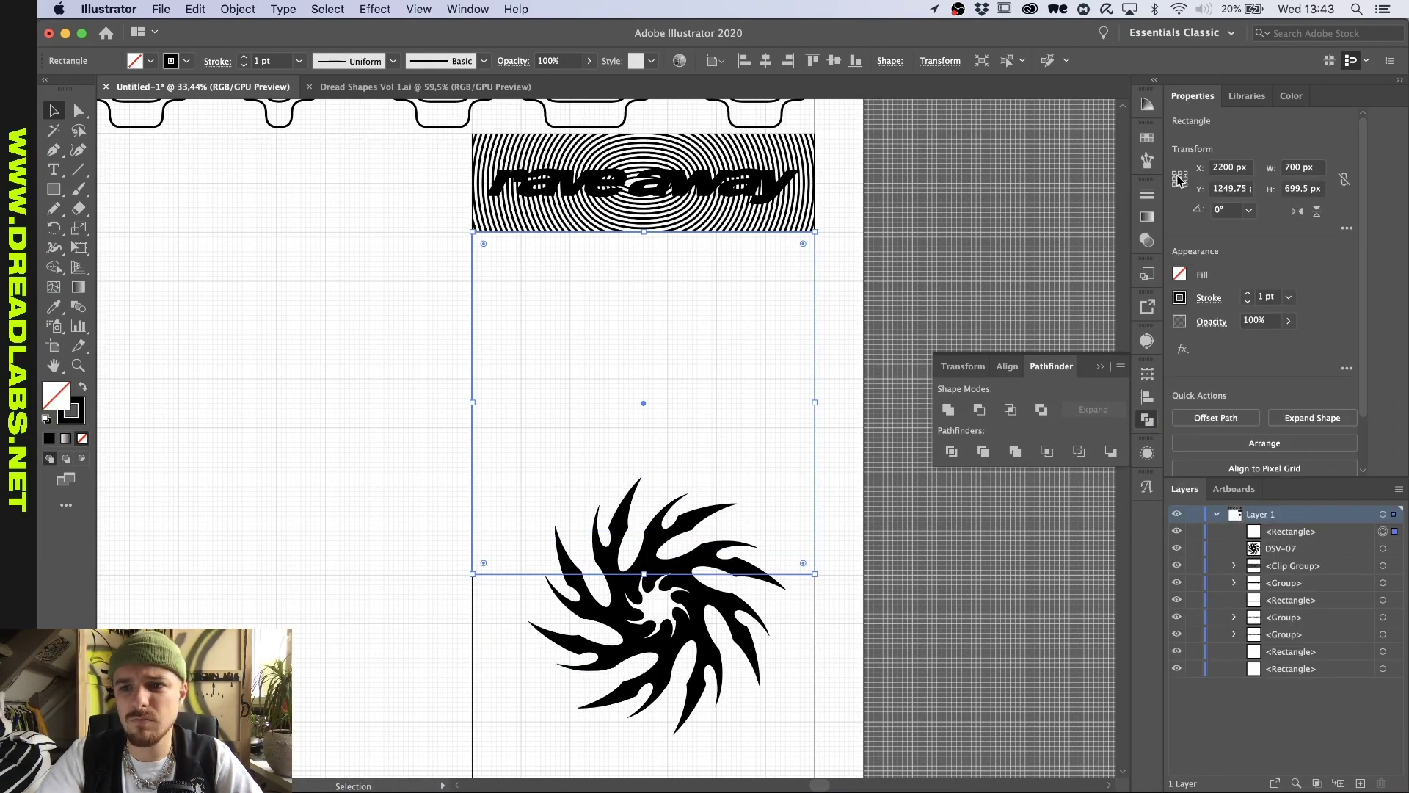
# Step: Centre the flame shape horizontally and vertically in the new square, using the square as the key object
pyautogui.keyDown('shift'); pyautogui.click(596, 520); pyautogui.keyUp('shift')
pyautogui.click(514, 575)
pyautogui.click(765, 60)
pyautogui.click(834, 60)
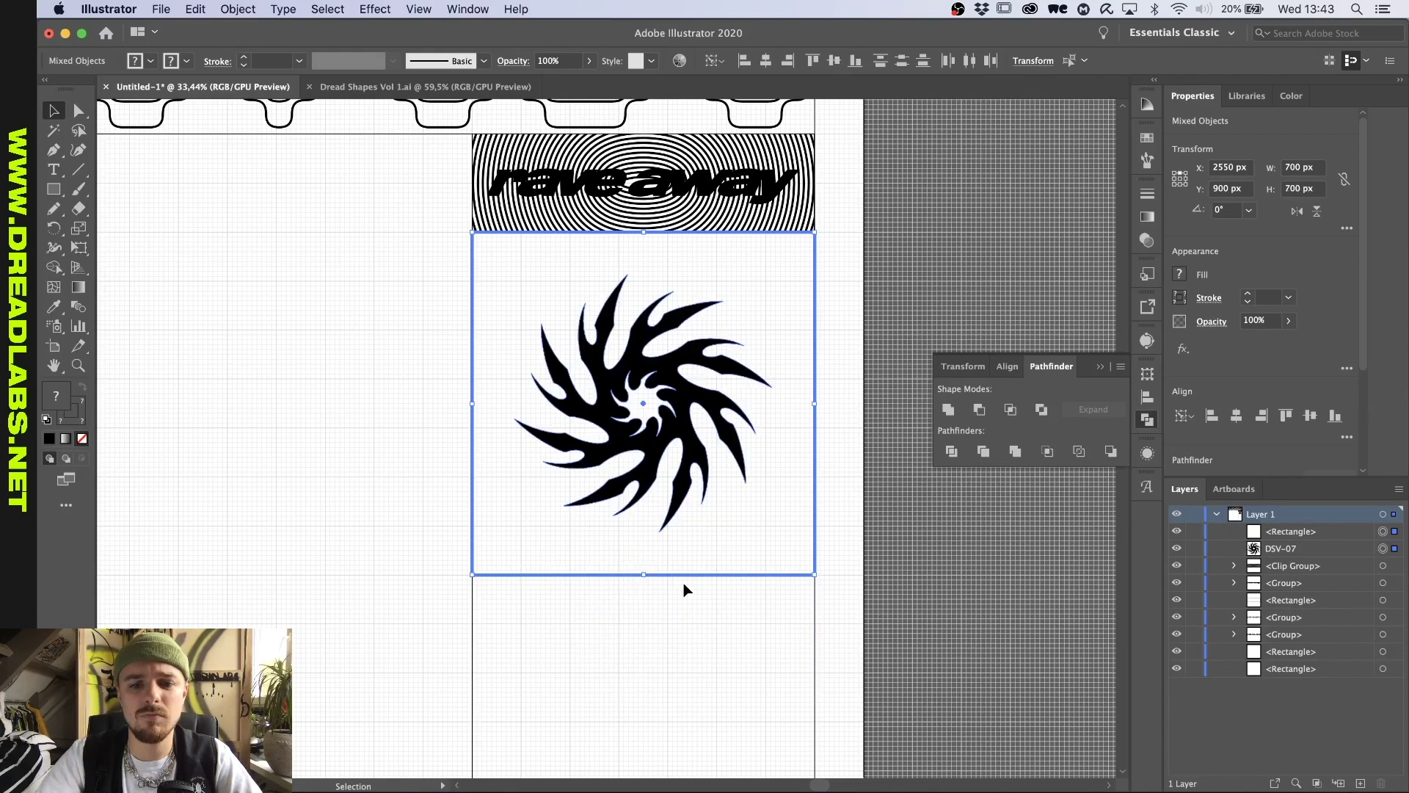
# Step: Enlarge the flame shape from its centre so it nearly fills the square
pyautogui.click(730, 548)
pyautogui.scroll(-1, 730, 549)
pyautogui.click(727, 438)
pyautogui.moveTo(771, 408); pyautogui.dragTo(792, 414)
# Step: Duplicate the square and its flame shape directly below the original
pyautogui.scroll(-3, 700, 476)
pyautogui.click(700, 475)
pyautogui.moveTo(700, 475); pyautogui.dragTo(616, 389)
pyautogui.moveTo(611, 418); pyautogui.dragTo(613, 601)
pyautogui.scroll(5, 613, 601)
# Step: Fill the duplicated square with black sampled from the flame shape
pyautogui.click(494, 235)
pyautogui.click(504, 202)
pyautogui.press('i')
pyautogui.click(620, 381)
pyautogui.press('v')
# Step: Cut the duplicated flame shape out of the black square with Pathfinder
pyautogui.scroll(-3, 638, 442)
pyautogui.moveTo(763, 676); pyautogui.dragTo(690, 558)
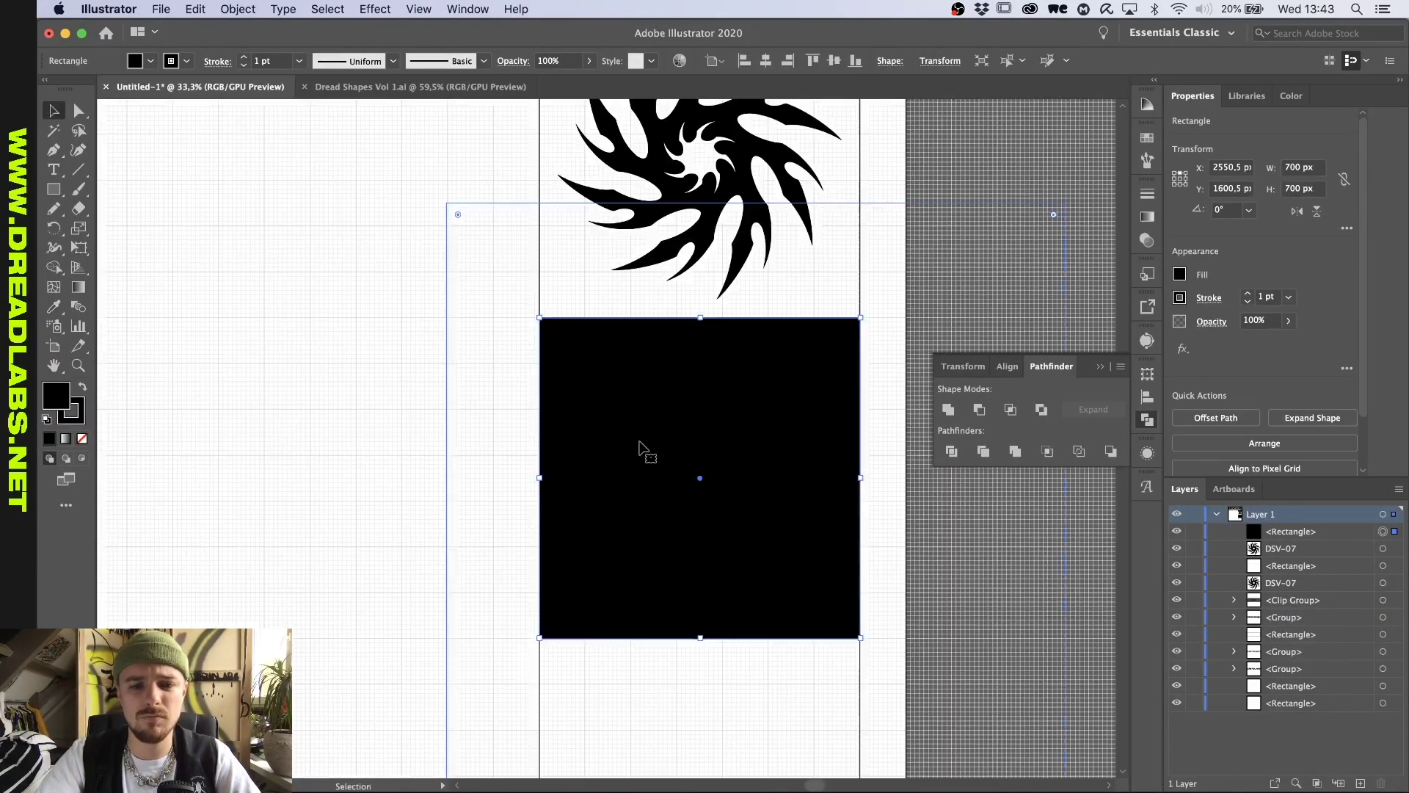
pyautogui.click(1110, 451)
pyautogui.click(748, 674)
pyautogui.scroll(-3, 749, 673)
pyautogui.scroll(-4, 477, 560)
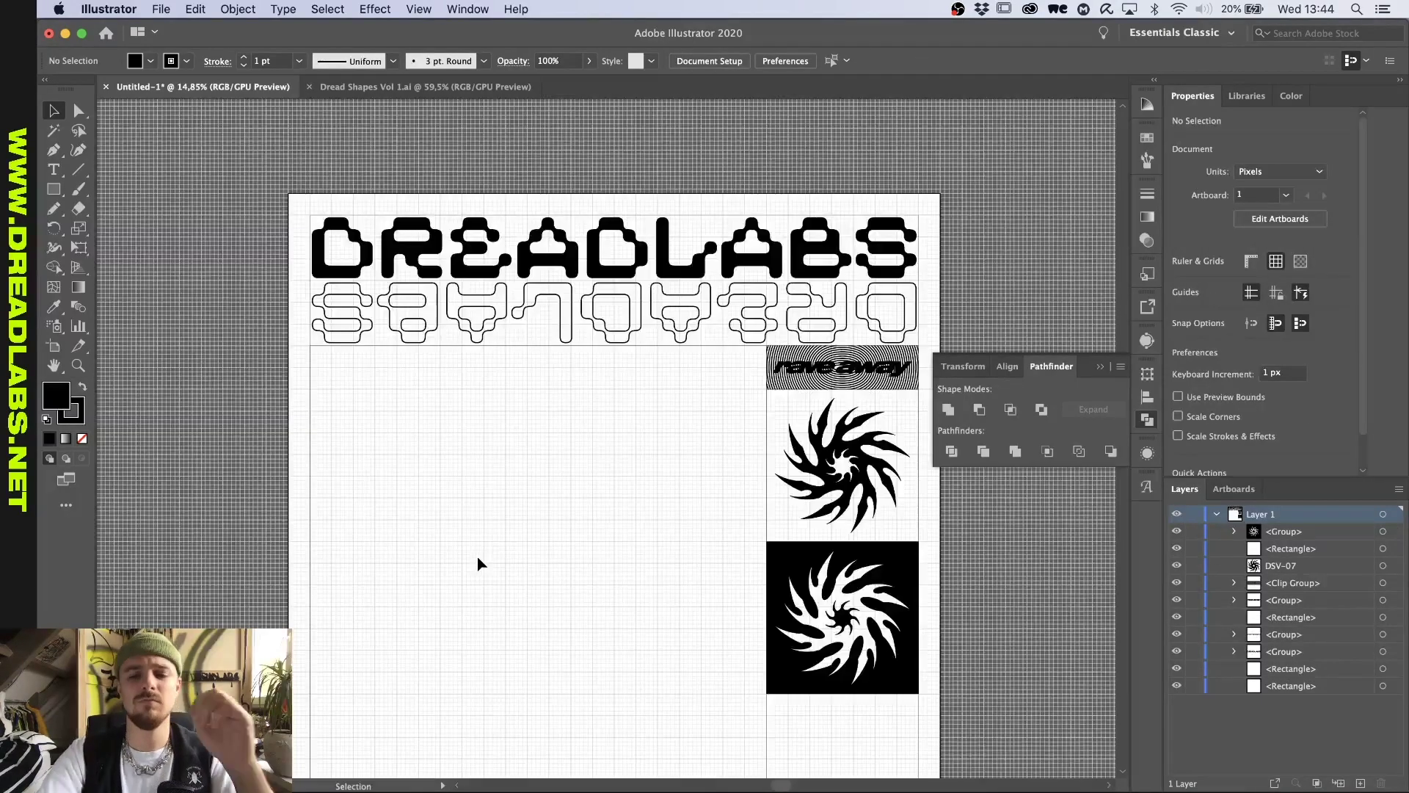
# Step: Try to build a star from a black 200 px square with equal-sized circles centred on its corners
pyautogui.scroll(6, 478, 559)
pyautogui.press('m')
pyautogui.scroll(1, 478, 562)
pyautogui.scroll(1, 478, 488)
pyautogui.press('m')
pyautogui.moveTo(503, 481)
pyautogui.mouseDown()
pyautogui.moveTo(585, 404)
pyautogui.moveTo(663, 360)
pyautogui.moveTo(637, 531)
pyautogui.moveTo(475, 536)
pyautogui.mouseUp()
pyautogui.press('l')
pyautogui.press('v')
pyautogui.keyDown('shift'); pyautogui.click(628, 440); pyautogui.keyUp('shift')
pyautogui.moveTo(740, 596); pyautogui.dragTo(440, 367)
pyautogui.moveTo(633, 537); pyautogui.dragTo(558, 551)
# Step: Try to subtract the corner circles from the square one by one to form a four-pointed star
pyautogui.click(980, 409)
pyautogui.moveTo(695, 356); pyautogui.dragTo(538, 474)
pyautogui.click(979, 411)
pyautogui.moveTo(543, 345); pyautogui.dragTo(448, 433)
pyautogui.click(980, 411)
pyautogui.press('super+z')
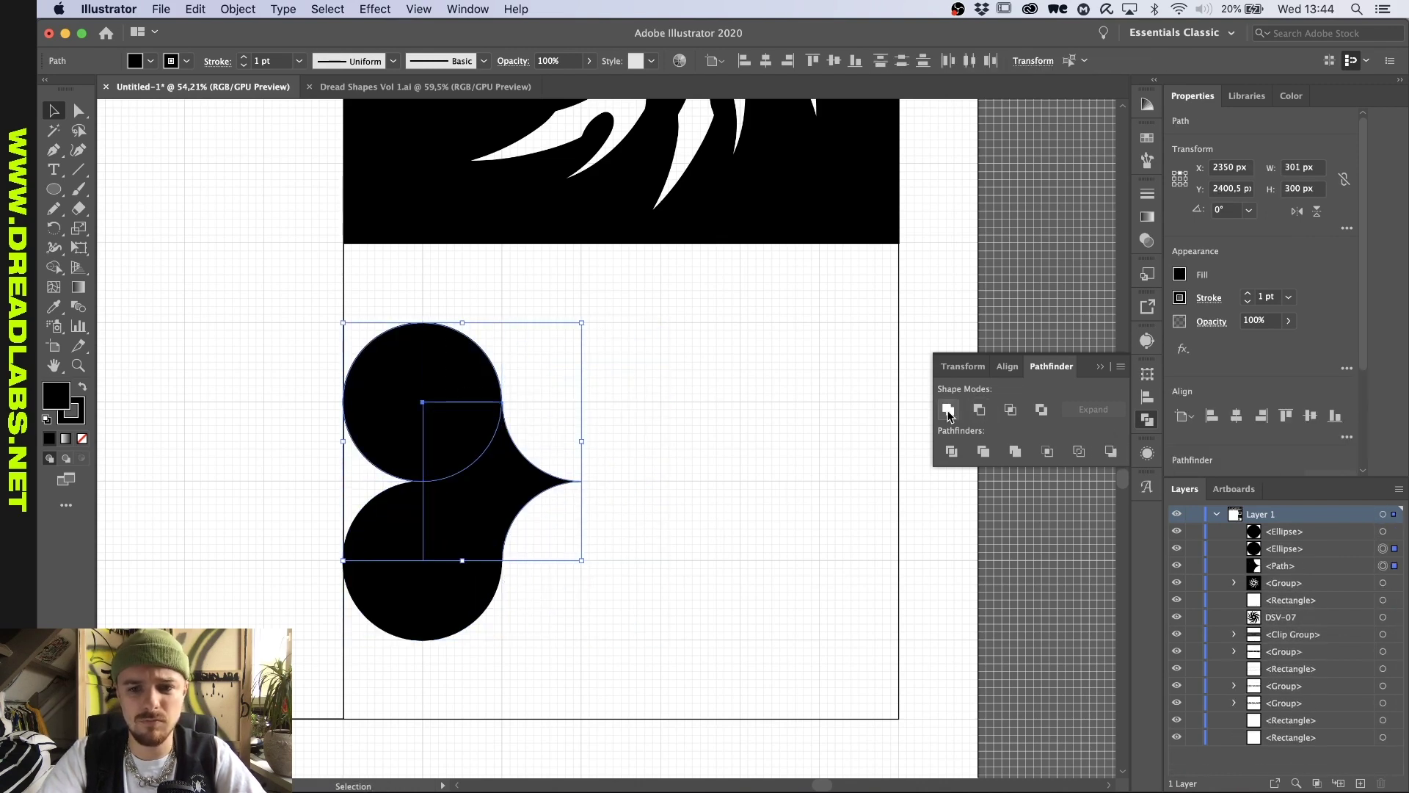
pyautogui.click(979, 409)
pyautogui.moveTo(551, 609); pyautogui.dragTo(448, 514)
pyautogui.click(979, 409)
# Step: Try to stretch the star to about 400 px wide and flatten its height
pyautogui.click(642, 469)
pyautogui.click(529, 480)
pyautogui.moveTo(581, 481); pyautogui.dragTo(661, 481)
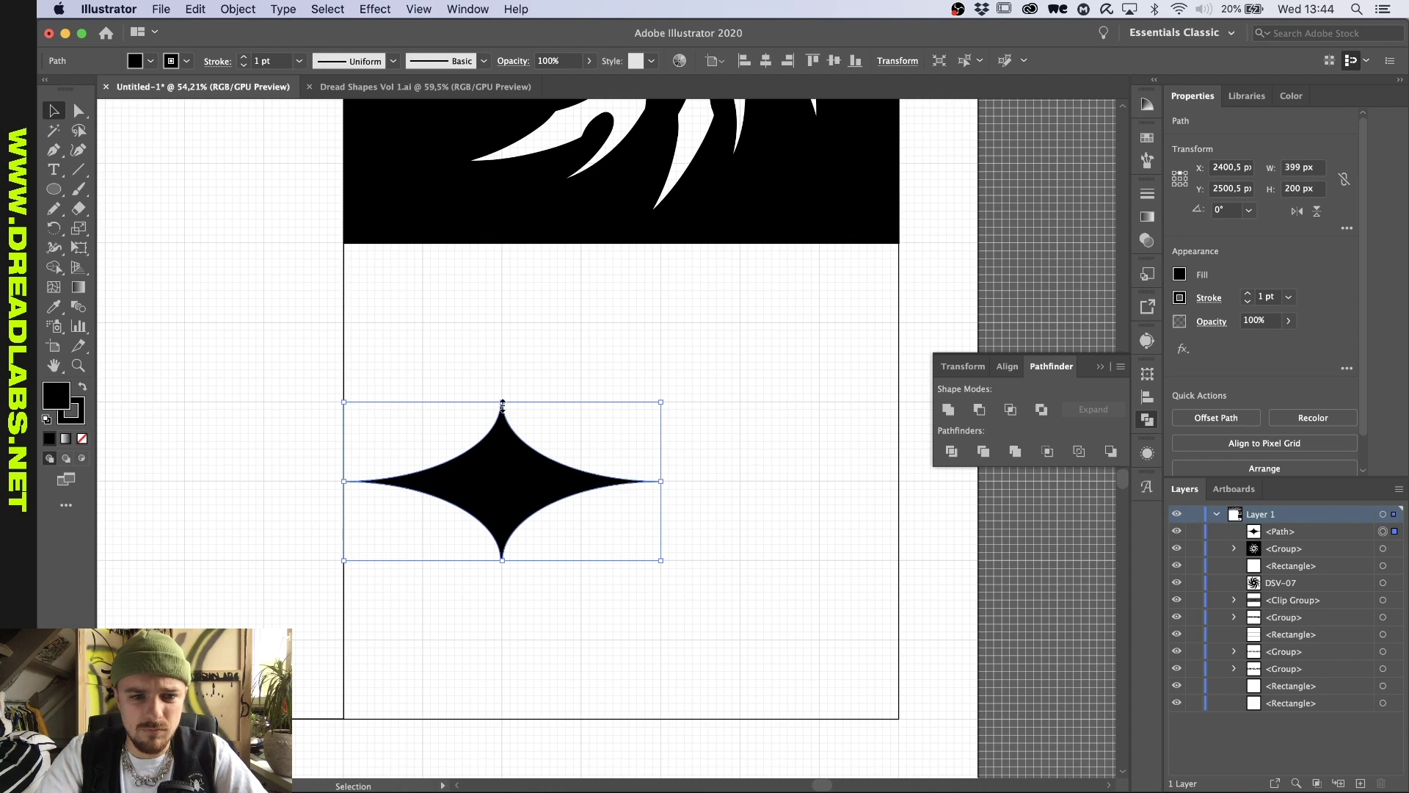
pyautogui.moveTo(503, 404); pyautogui.dragTo(503, 482)
pyautogui.click(516, 492)
pyautogui.scroll(5, 517, 500)
pyautogui.scroll(-4, 516, 500)
# Step: Undo the star's stretching, the circle subtractions and the construction shapes
pyautogui.press('super+z')
pyautogui.press('super+z')
pyautogui.press('super+z')
pyautogui.press('super+z')
pyautogui.press('super+z')
pyautogui.press('super+z')
pyautogui.moveTo(805, 310); pyautogui.dragTo(327, 674)
pyautogui.press('super+z')
pyautogui.press('super+z')
pyautogui.press('super+z')
pyautogui.press('super+z')
# Step: Redraw the black 200 px square aligned to the grid and add a 200 px circle centred on its upper corner
pyautogui.click(418, 9)
pyautogui.click(433, 628)
pyautogui.click(641, 488)
pyautogui.press('l')
pyautogui.press('v')
pyautogui.click(599, 388)
pyautogui.moveTo(720, 325)
pyautogui.mouseDown()
pyautogui.moveTo(612, 413)
pyautogui.moveTo(711, 286)
pyautogui.mouseUp()
pyautogui.press('l')
pyautogui.press('v')
# Step: Duplicate the circle across and then both circles downward so each corner of the square has one
pyautogui.moveTo(657, 329)
pyautogui.mouseDown()
pyautogui.moveTo(421, 329)
pyautogui.moveTo(443, 329)
pyautogui.mouseUp()
pyautogui.moveTo(646, 198); pyautogui.dragTo(363, 404)
pyautogui.keyDown('shift'); pyautogui.click(535, 482); pyautogui.keyUp('shift')
pyautogui.moveTo(543, 411); pyautogui.dragTo(543, 626)
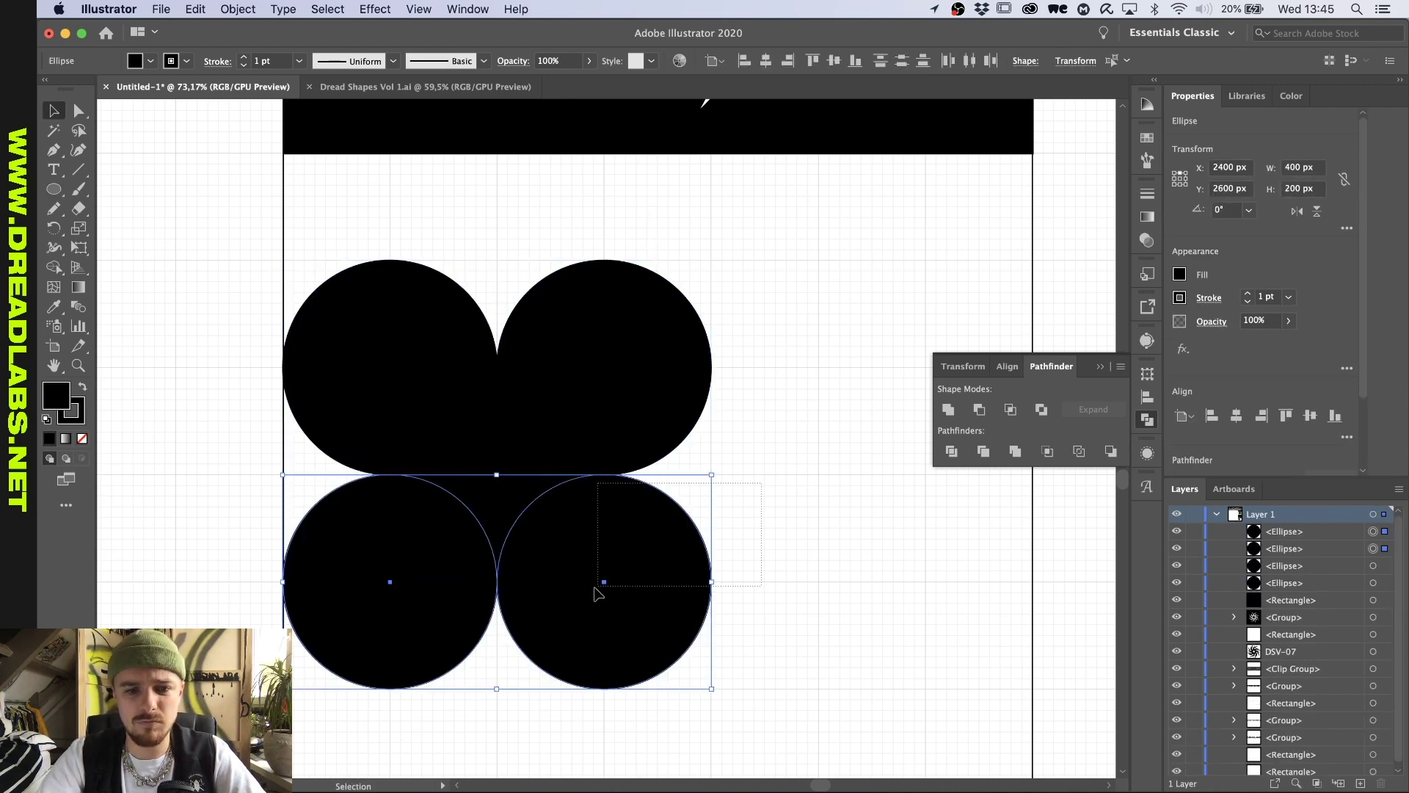
# Step: Subtract the four circles from the square one after another to leave a 200 px four-pointed star
pyautogui.moveTo(702, 548); pyautogui.dragTo(572, 558)
pyautogui.click(979, 409)
pyautogui.keyDown('shift'); pyautogui.click(646, 330); pyautogui.keyUp('shift')
pyautogui.click(1111, 450)
pyautogui.keyDown('shift'); pyautogui.click(433, 330); pyautogui.keyUp('shift')
pyautogui.click(1111, 451)
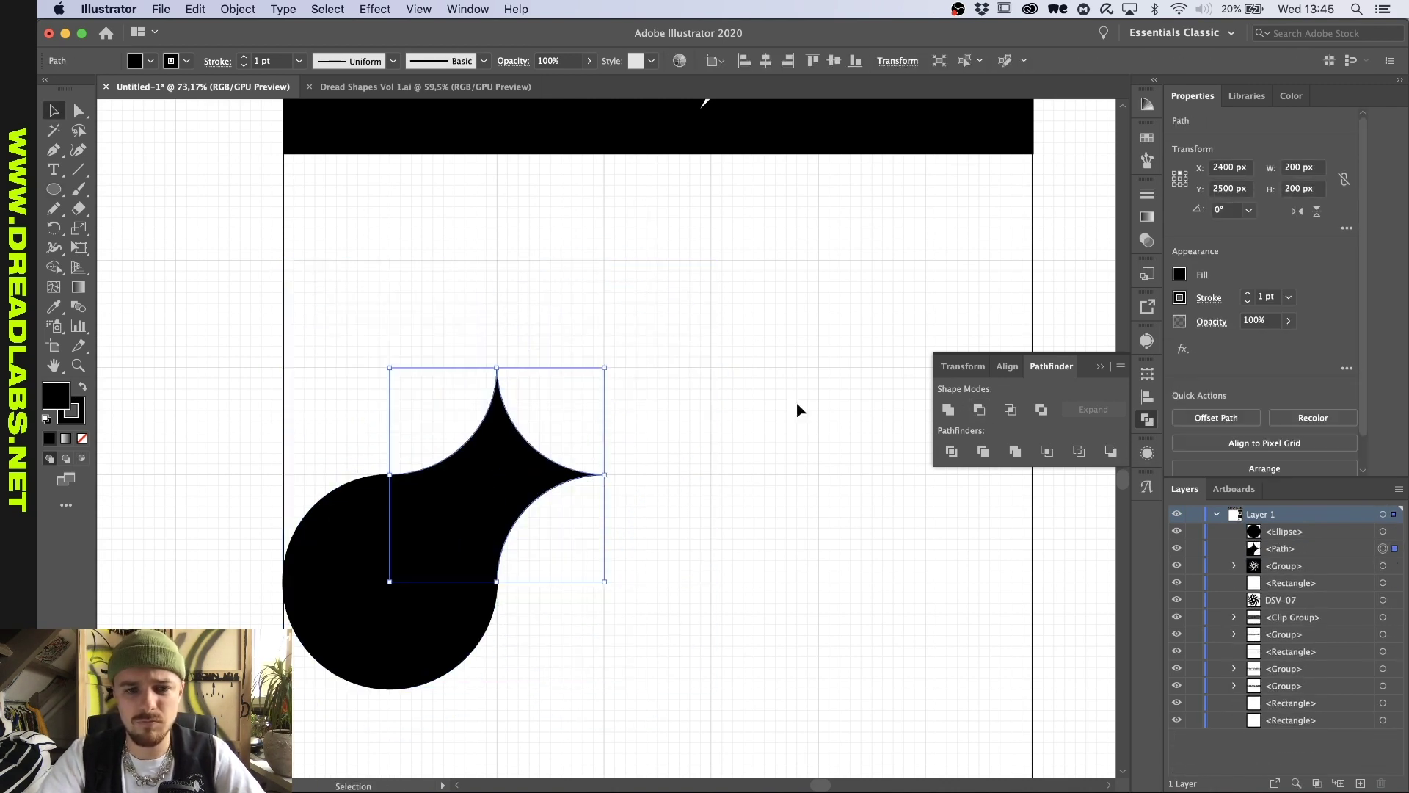
pyautogui.keyDown('shift'); pyautogui.click(367, 594); pyautogui.keyUp('shift')
pyautogui.click(980, 409)
# Step: Reshape the star into a flat 300 by 50 px spark and place it at the lower edge of the frame
pyautogui.moveTo(605, 474); pyautogui.dragTo(711, 477)
pyautogui.moveTo(497, 367)
pyautogui.mouseDown()
pyautogui.moveTo(497, 474)
pyautogui.moveTo(497, 276)
pyautogui.moveTo(781, 358)
pyautogui.moveTo(516, 357)
pyautogui.mouseUp()
pyautogui.click(571, 394)
pyautogui.scroll(-3, 574, 400)
pyautogui.scroll(2, 572, 334)
pyautogui.moveTo(702, 310); pyautogui.dragTo(614, 355)
pyautogui.moveTo(497, 384); pyautogui.dragTo(269, 585)
pyautogui.scroll(-4, 770, 371)
# Step: Duplicate the flat star at 300 px intervals to form a row of five along the frame's lower edge
pyautogui.keyDown('shift'); pyautogui.click(608, 361); pyautogui.keyUp('shift')
pyautogui.click(468, 459)
pyautogui.scroll(-3, 468, 458)
pyautogui.scroll(4, 440, 477)
pyautogui.moveTo(407, 513); pyautogui.dragTo(619, 513)
pyautogui.press('super+d')
pyautogui.press('super+d')
pyautogui.scroll(-4, 570, 504)
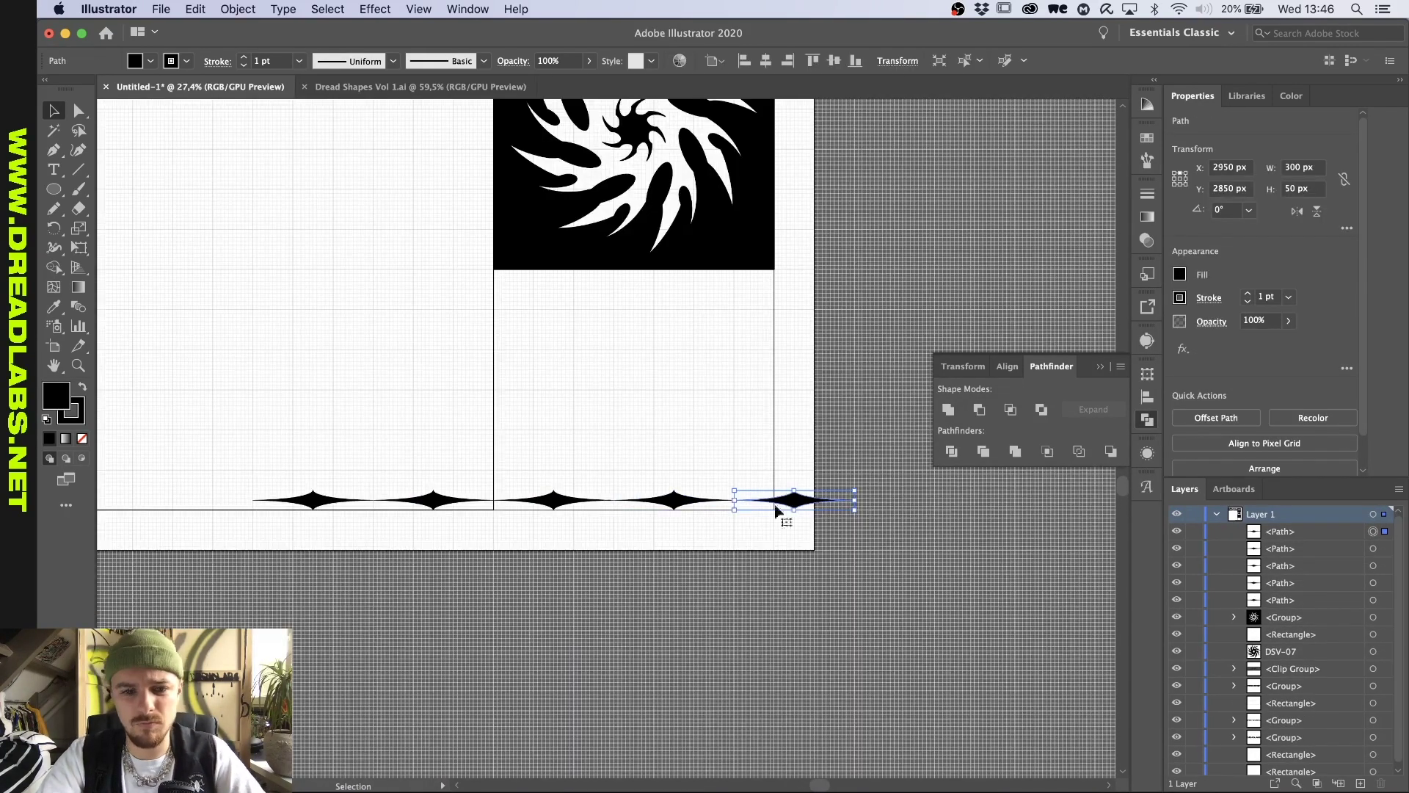
# Step: Select all five flat stars and narrow the row so that it ends at the frame's right edge
pyautogui.keyDown('shift'); pyautogui.click(673, 500); pyautogui.keyUp('shift')
pyautogui.keyDown('shift'); pyautogui.click(555, 501); pyautogui.keyUp('shift')
pyautogui.keyDown('shift'); pyautogui.click(427, 503); pyautogui.keyUp('shift')
pyautogui.keyDown('shift'); pyautogui.click(314, 501); pyautogui.keyUp('shift')
pyautogui.scroll(3, 793, 542)
pyautogui.moveTo(878, 481); pyautogui.dragTo(766, 481)
pyautogui.click(658, 413)
pyautogui.hscroll(-4, 658, 412)
pyautogui.scroll(2, 656, 411)
# Step: Delete three flat stars from the row, leaving the two beneath the right-hand column
pyautogui.click(292, 491)
pyautogui.keyDown('shift'); pyautogui.click(470, 492); pyautogui.keyUp('shift')
pyautogui.keyDown('shift'); pyautogui.click(639, 490); pyautogui.keyUp('shift')
pyautogui.keyDown('shift'); pyautogui.click(813, 491); pyautogui.keyUp('shift')
pyautogui.click(643, 484)
pyautogui.keyDown('shift'); pyautogui.click(466, 489); pyautogui.keyUp('shift')
pyautogui.keyDown('shift'); pyautogui.click(292, 489); pyautogui.keyUp('shift')
pyautogui.press('Delete')
pyautogui.scroll(-3, 280, 487)
pyautogui.moveTo(482, 441); pyautogui.dragTo(734, 532)
pyautogui.scroll(5, 760, 520)
pyautogui.scroll(-4, 563, 399)
pyautogui.press('p')
pyautogui.hscroll(-3, 563, 399)
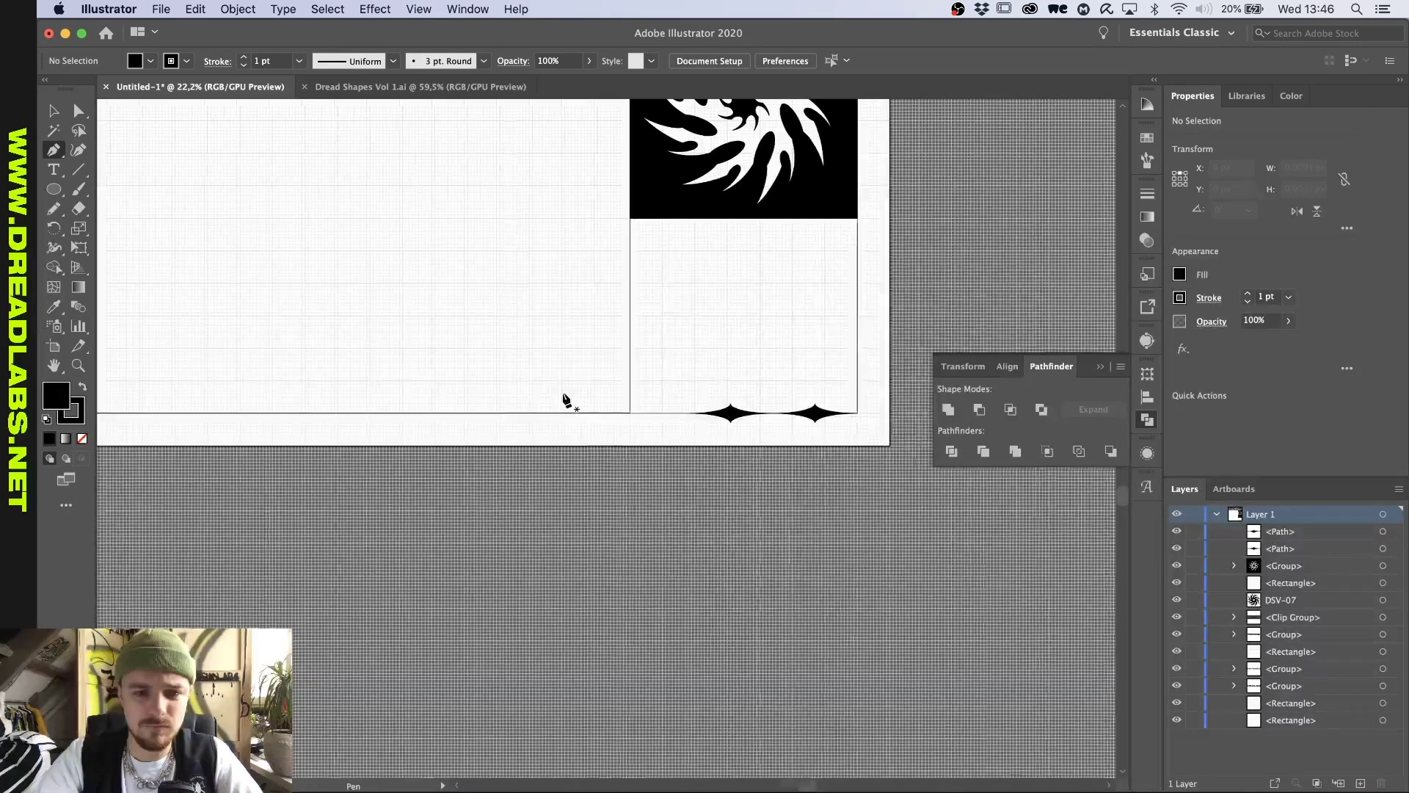
pyautogui.click(208, 423)
pyautogui.press('super+z')
# Step: Draw a black bar of 1070 by 20 px without stroke along the frame's lower edge
pyautogui.press('m')
pyautogui.scroll(6, 208, 422)
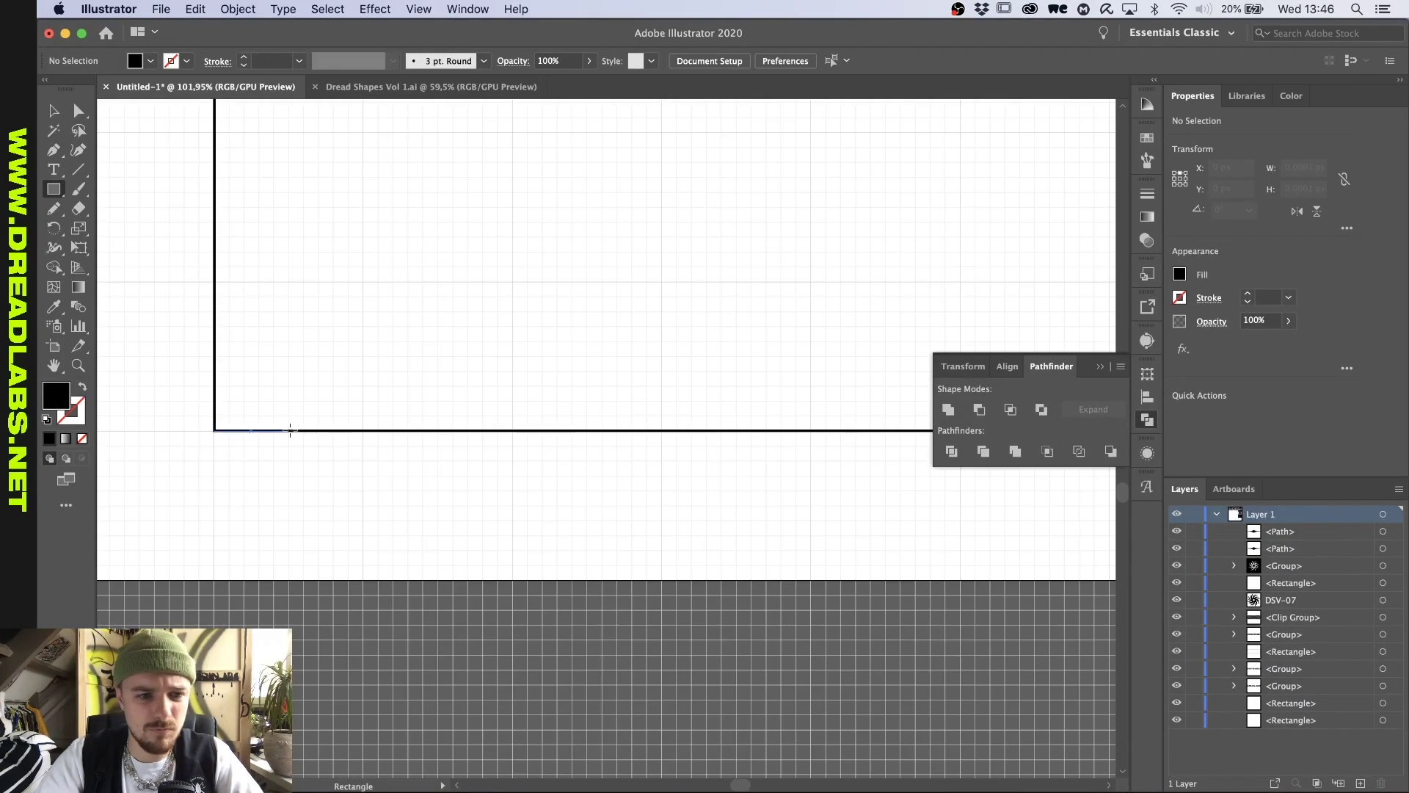
pyautogui.scroll(-4, 246, 417)
pyautogui.moveTo(281, 418); pyautogui.dragTo(924, 431)
pyautogui.press('v')
# Step: Extend the bar to 2670 px, ending at the last star's centre, and set its height to 10 px, centred on the edge
pyautogui.hscroll(1, 271, 422)
pyautogui.hscroll(8, 925, 431)
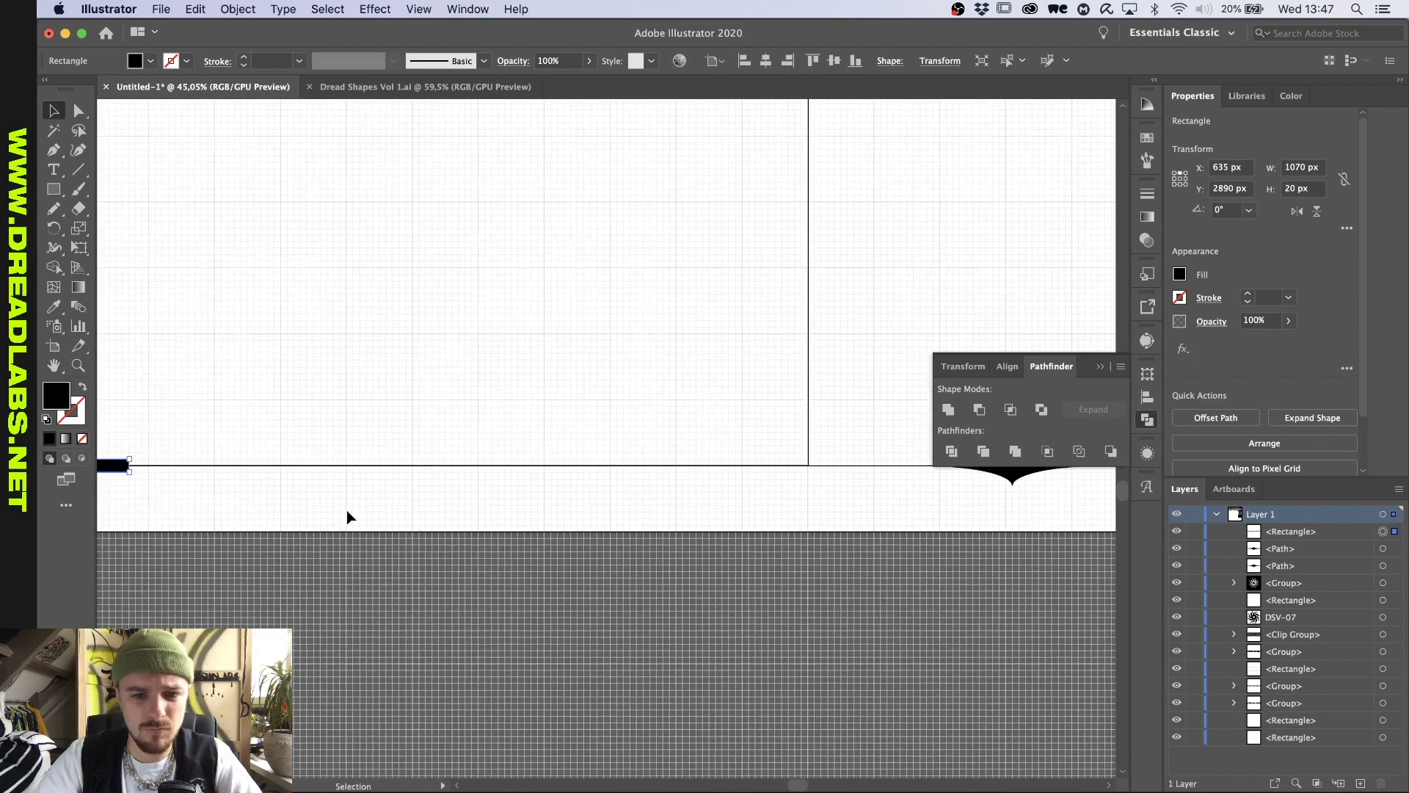
pyautogui.moveTo(196, 474); pyautogui.dragTo(603, 490)
pyautogui.scroll(5, 945, 484)
pyautogui.moveTo(698, 517); pyautogui.dragTo(715, 517)
pyautogui.scroll(-4, 715, 517)
pyautogui.scroll(4, 610, 514)
pyautogui.hotkey('shift', 'Down')
pyautogui.press('Return')
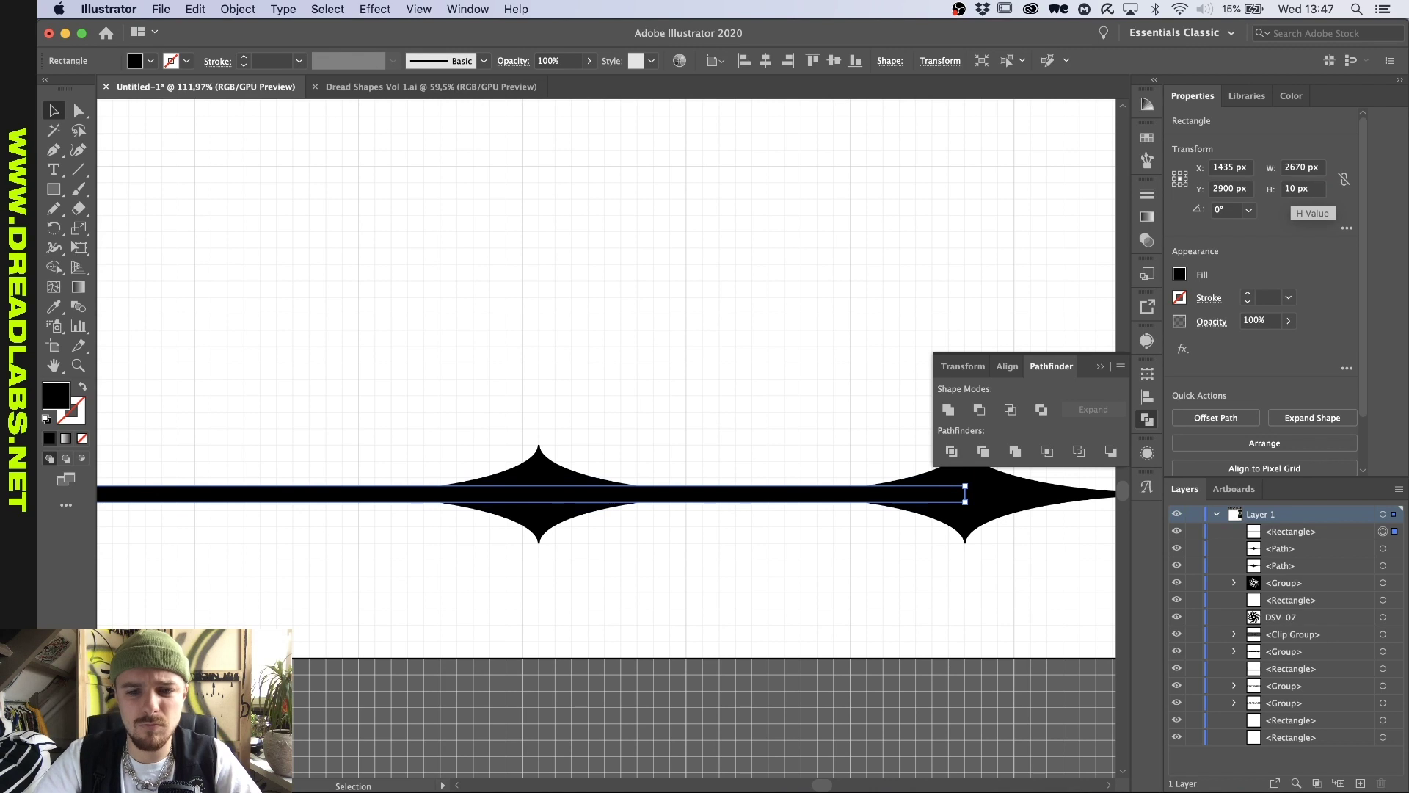
# Step: Draw three short black rectangles on the frame's lower edge between its left corner and the long bar
pyautogui.click(705, 327)
pyautogui.scroll(-4, 705, 327)
pyautogui.hscroll(-5, 704, 327)
pyautogui.scroll(6, 428, 428)
pyautogui.click(418, 406)
pyautogui.moveTo(366, 403); pyautogui.dragTo(723, 404)
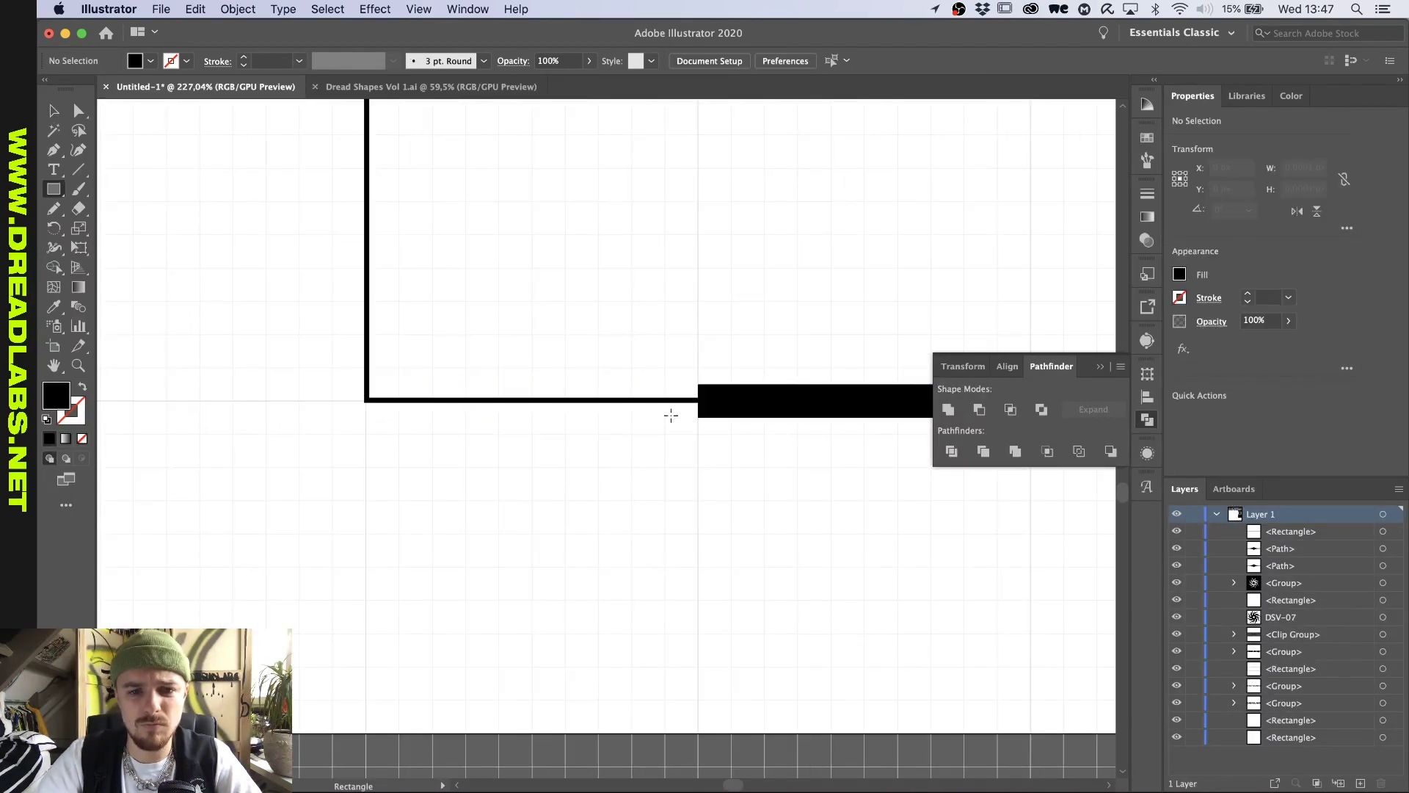
pyautogui.moveTo(408, 417); pyautogui.dragTo(410, 404)
pyautogui.moveTo(629, 402); pyautogui.dragTo(629, 401)
pyautogui.moveTo(630, 402); pyautogui.dragTo(467, 404)
pyautogui.click(527, 293)
# Step: Remove the two flat stars and the long bar from the frame's lower edge
pyautogui.scroll(-6, 527, 294)
pyautogui.hscroll(4, 527, 293)
pyautogui.scroll(5, 567, 577)
pyautogui.press('t')
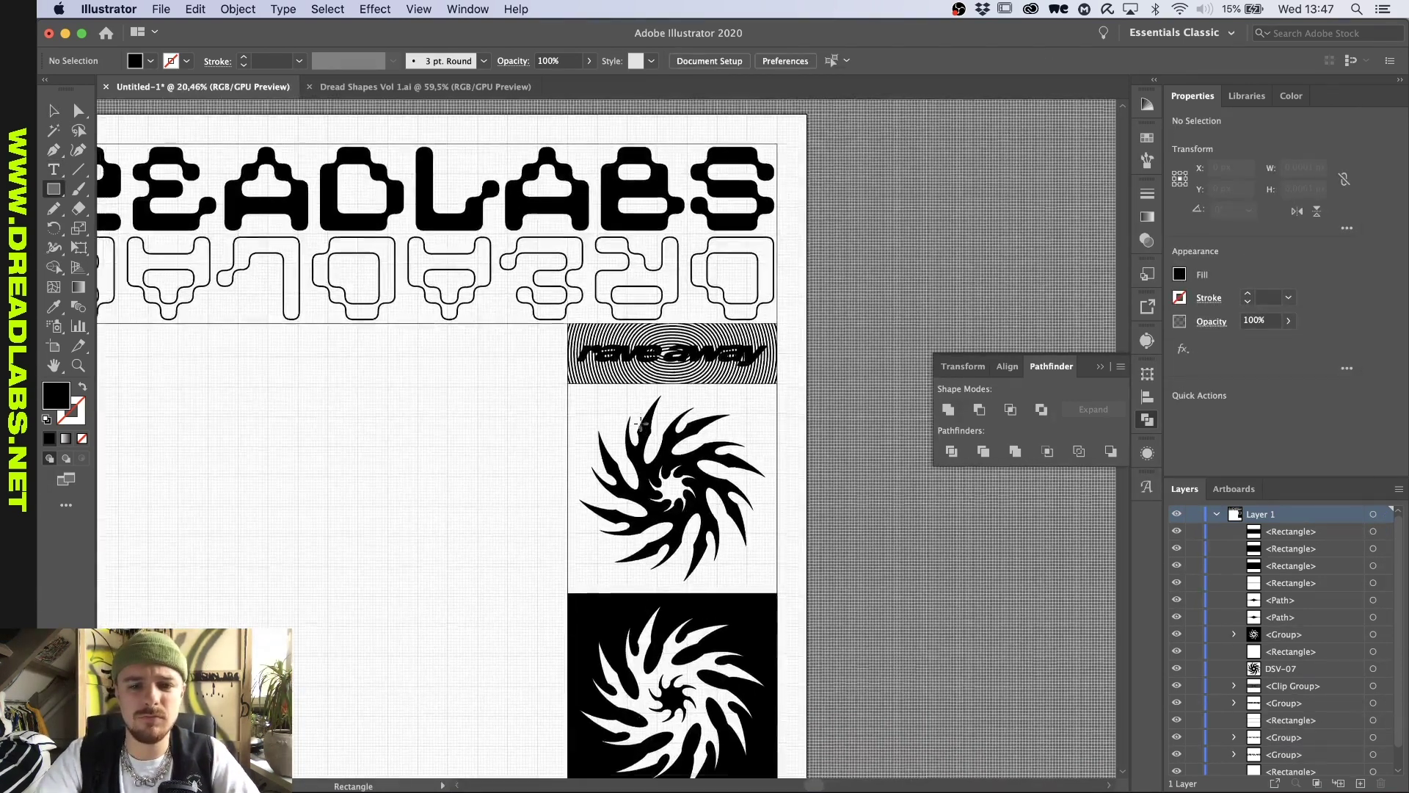
pyautogui.press('super+z')
pyautogui.scroll(-5, 719, 522)
pyautogui.scroll(8, 684, 535)
# Step: Draw a 100 px black circle in the lower-left corner of the column's empty area and place a copy diagonally above it
pyautogui.press('l')
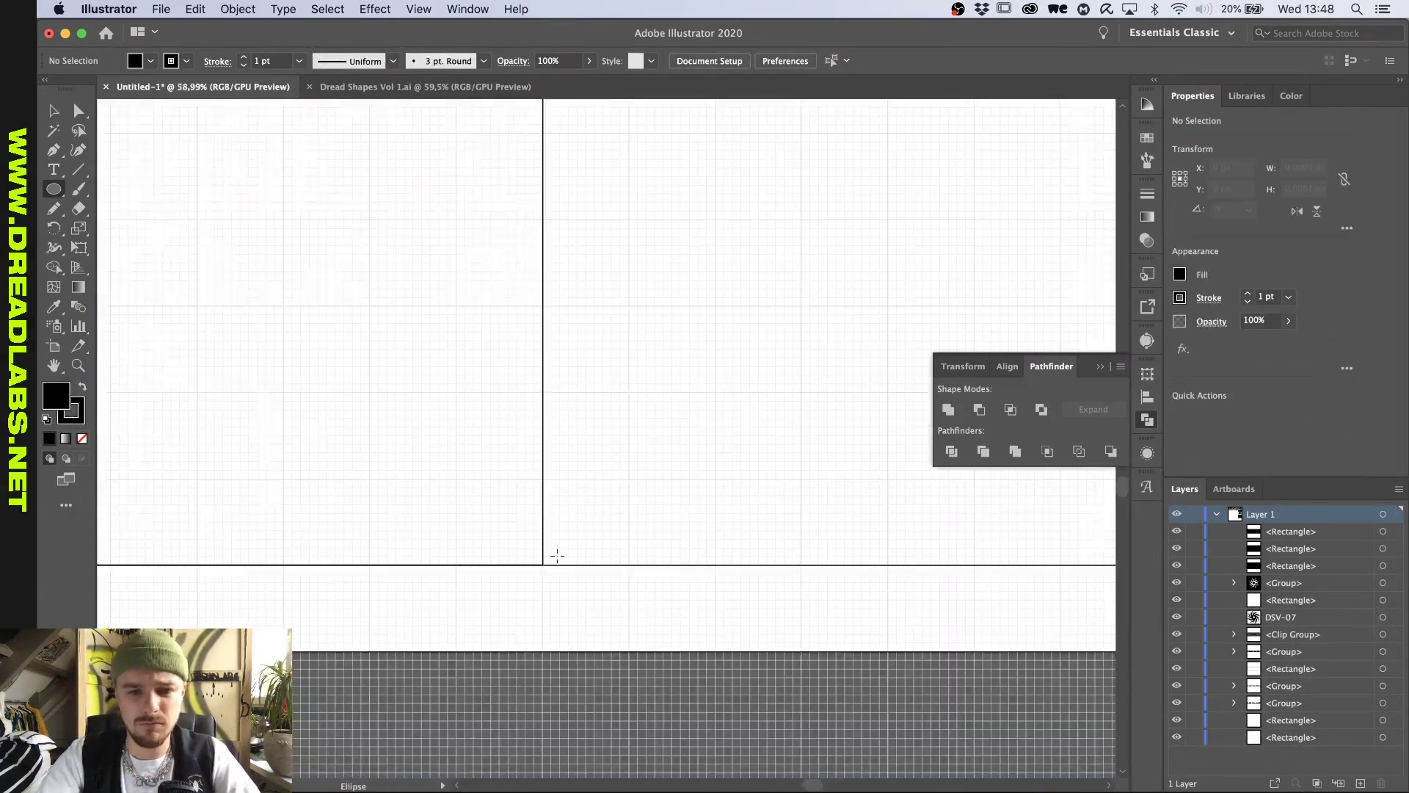
pyautogui.moveTo(544, 565); pyautogui.dragTo(628, 490)
pyautogui.keyDown('shift'); pyautogui.click(608, 526); pyautogui.keyUp('shift')
# Step: Run the connecting script on the two diagonal circles to bridge them with a curved neck
pyautogui.moveTo(686, 437); pyautogui.dragTo(513, 551)
pyautogui.click(161, 9)
pyautogui.moveTo(183, 331)
pyautogui.click(396, 519)
pyautogui.click(447, 524)
# Step: Try to repeat the bridged circle pair at a 100 px offset along the column's lower edge
pyautogui.scroll(-5, 520, 501)
pyautogui.scroll(3, 624, 457)
pyautogui.moveTo(503, 554); pyautogui.dragTo(569, 550)
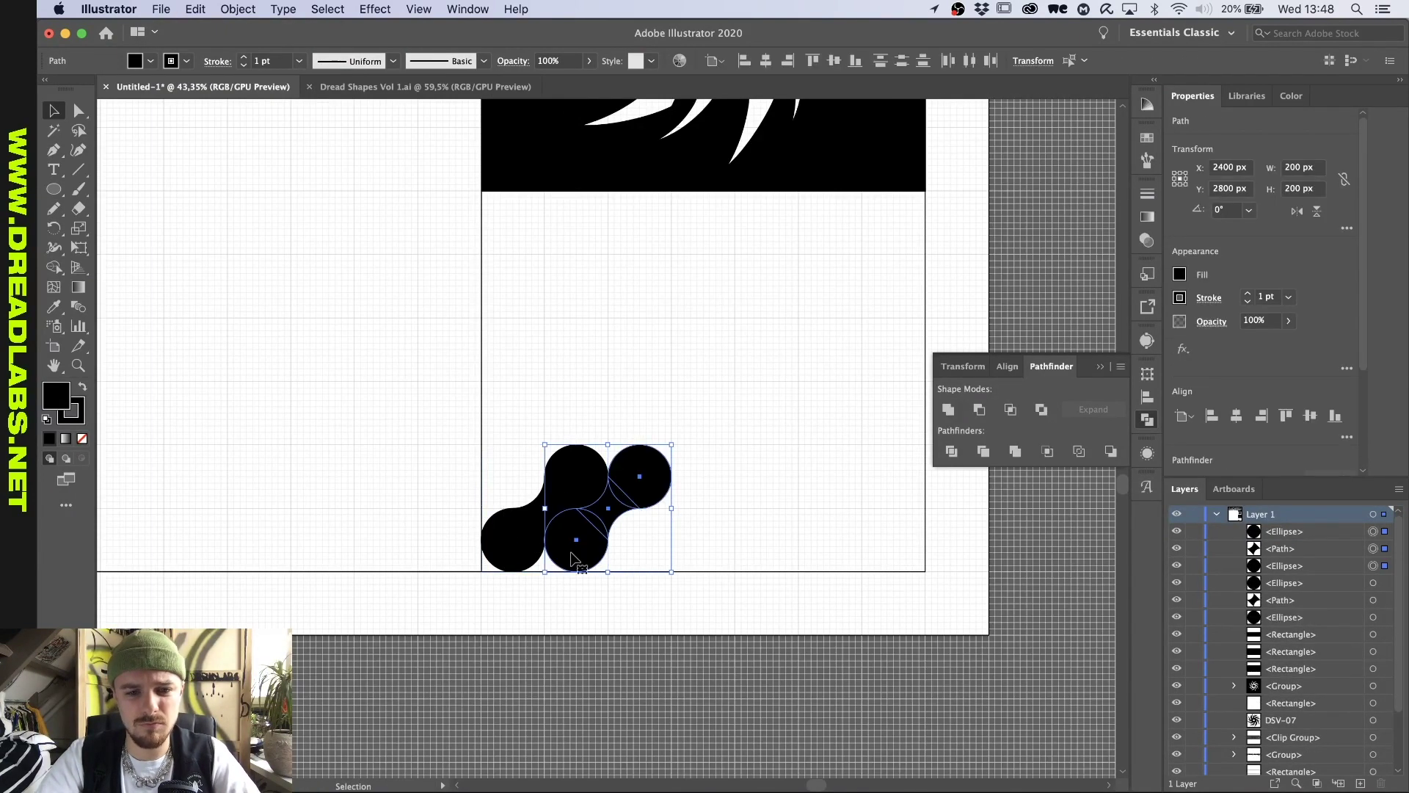
pyautogui.scroll(5, 588, 528)
pyautogui.click(649, 520)
pyautogui.moveTo(768, 347); pyautogui.dragTo(637, 497)
pyautogui.press('Delete')
pyautogui.press('super+z')
pyautogui.press('super+z')
pyautogui.press('super+z')
pyautogui.press('super+z')
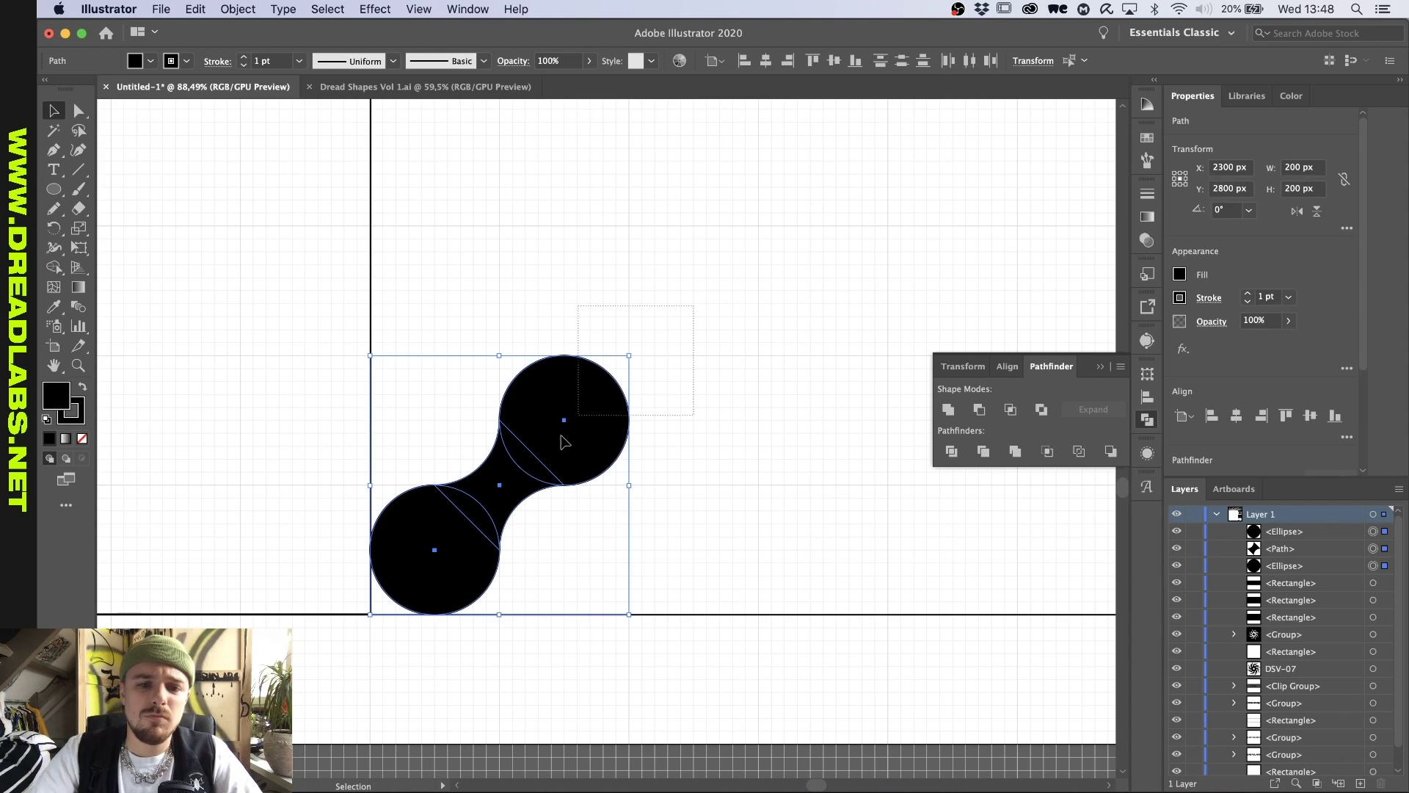
# Step: Duplicate the circles at 100 px intervals across and upward to build two rows
pyautogui.keyDown('alt'); pyautogui.keyDown('shift'); pyautogui.moveTo(455, 549); pyautogui.dragTo(584, 549); pyautogui.keyUp('shift'); pyautogui.keyUp('alt')
pyautogui.keyDown('alt'); pyautogui.keyDown('shift'); pyautogui.moveTo(580, 547); pyautogui.dragTo(564, 419); pyautogui.keyUp('shift'); pyautogui.keyUp('alt')
pyautogui.moveTo(670, 355); pyautogui.dragTo(545, 559)
pyautogui.keyDown('alt'); pyautogui.keyDown('shift'); pyautogui.moveTo(555, 557); pyautogui.dragTo(685, 557); pyautogui.keyUp('shift'); pyautogui.keyUp('alt')
# Step: Bridge the first lower circle and the second upper circle with the connecting script
pyautogui.click(462, 549)
pyautogui.keyDown('shift'); pyautogui.click(563, 406); pyautogui.keyUp('shift')
pyautogui.click(161, 9)
pyautogui.moveTo(184, 335)
pyautogui.click(400, 518)
pyautogui.moveTo(704, 439); pyautogui.dragTo(445, 439)
pyautogui.scroll(-2, 417, 485)
pyautogui.click(696, 390)
pyautogui.scroll(1, 696, 391)
# Step: Bridge the second upper circle and the third lower circle with the connecting script
pyautogui.press('super+apostrophe')
pyautogui.click(632, 548)
pyautogui.keyDown('shift'); pyautogui.click(521, 438); pyautogui.keyUp('shift')
pyautogui.click(161, 9)
pyautogui.moveTo(184, 335)
pyautogui.click(397, 521)
pyautogui.press('Return')
pyautogui.click(693, 441)
pyautogui.scroll(-2, 700, 440)
pyautogui.scroll(2, 622, 436)
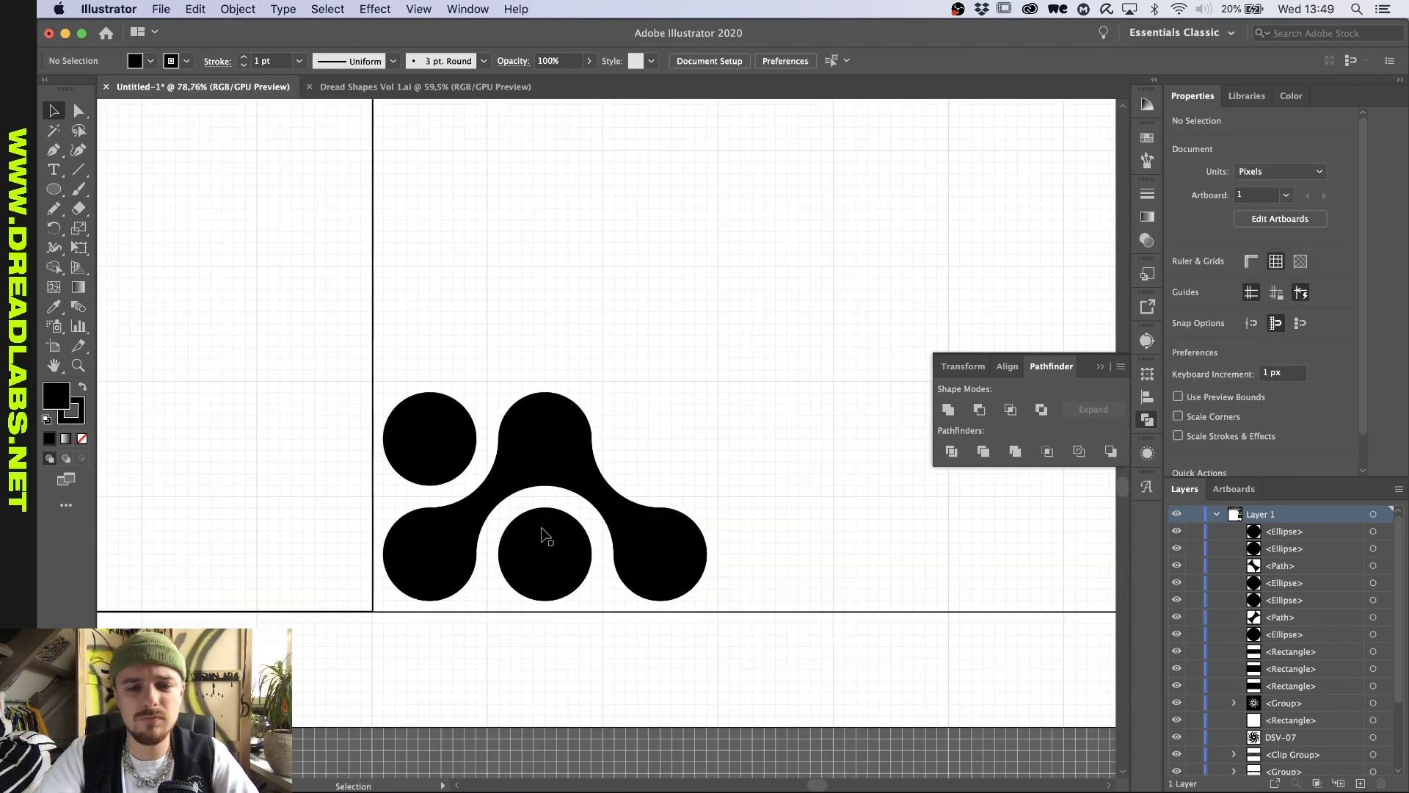
# Step: Extend the two rows to seven columns of 80 px circles and bridge diagonal neighbours into a zigzag
pyautogui.moveTo(654, 447); pyautogui.dragTo(659, 445)
pyautogui.hscroll(3, 657, 447)
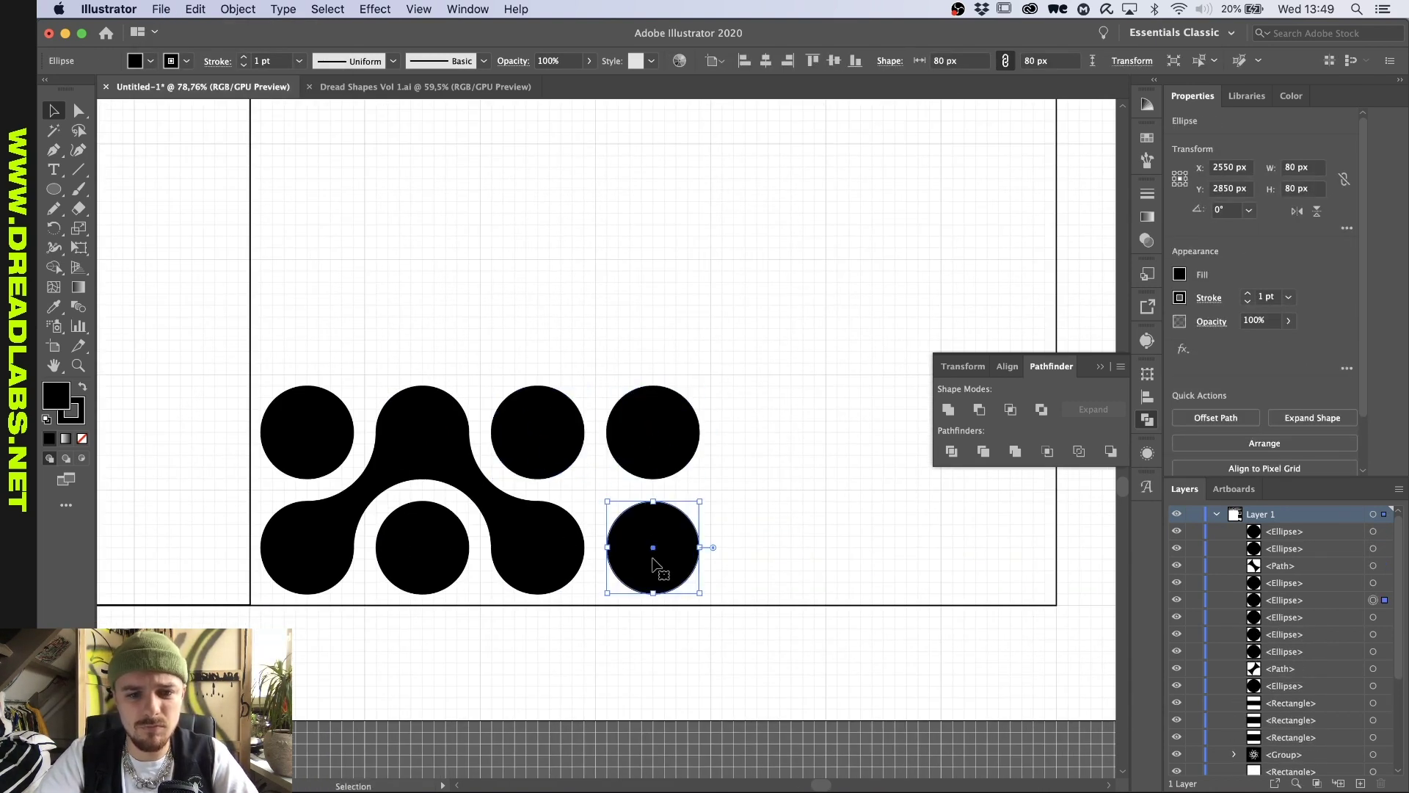
pyautogui.click(161, 9)
pyautogui.click(397, 333)
pyautogui.moveTo(291, 529); pyautogui.dragTo(638, 527)
pyautogui.scroll(-2, 642, 535)
# Step: Select the complete circle pattern and group it
pyautogui.moveTo(853, 359); pyautogui.dragTo(316, 513)
pyautogui.press('super+g')
pyautogui.click(456, 356)
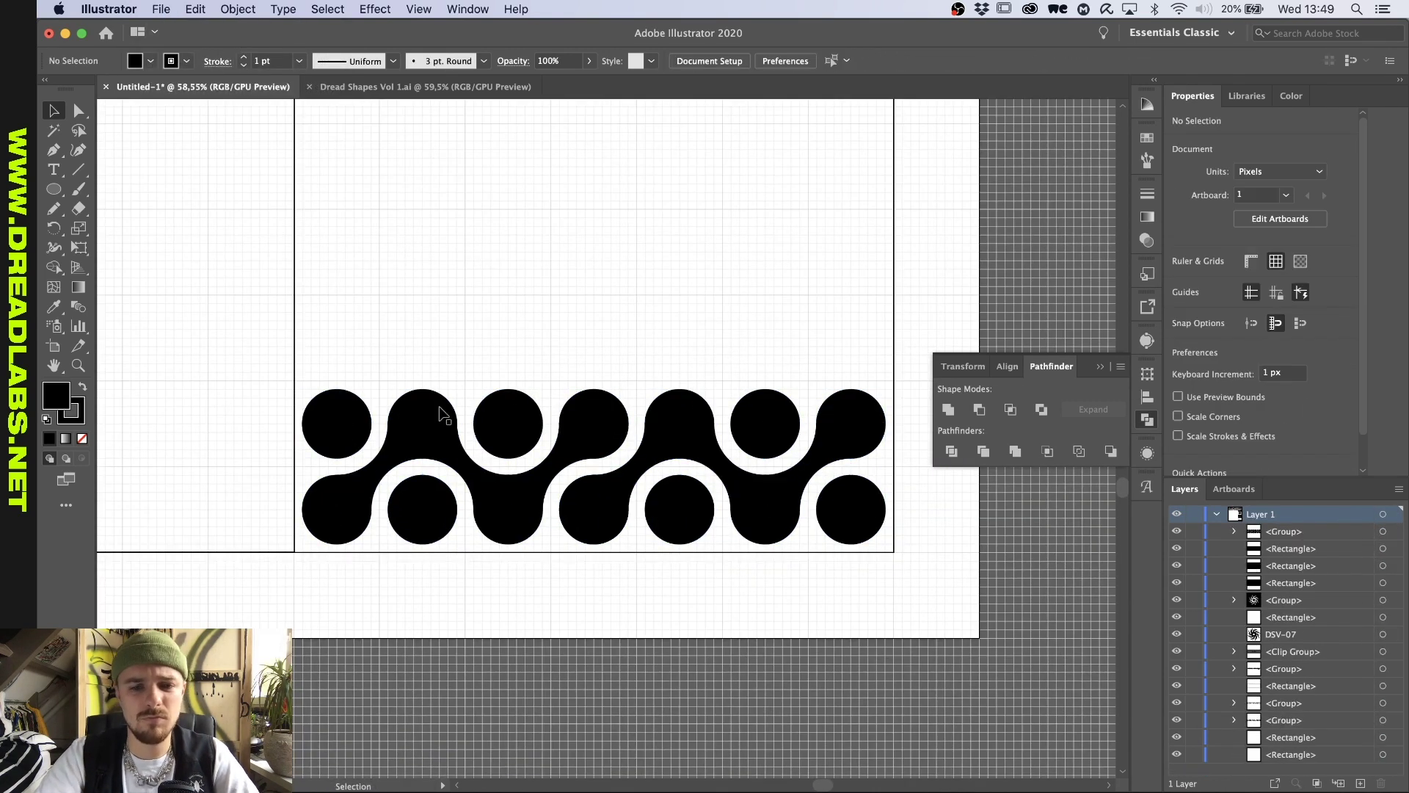
# Step: Add the text "Dreadlabs Rave Industries" above the circle pattern and change its tracking
pyautogui.scroll(-2, 455, 356)
pyautogui.scroll(3, 440, 408)
pyautogui.press('t')
pyautogui.click(442, 408)
pyautogui.scroll(1, 524, 400)
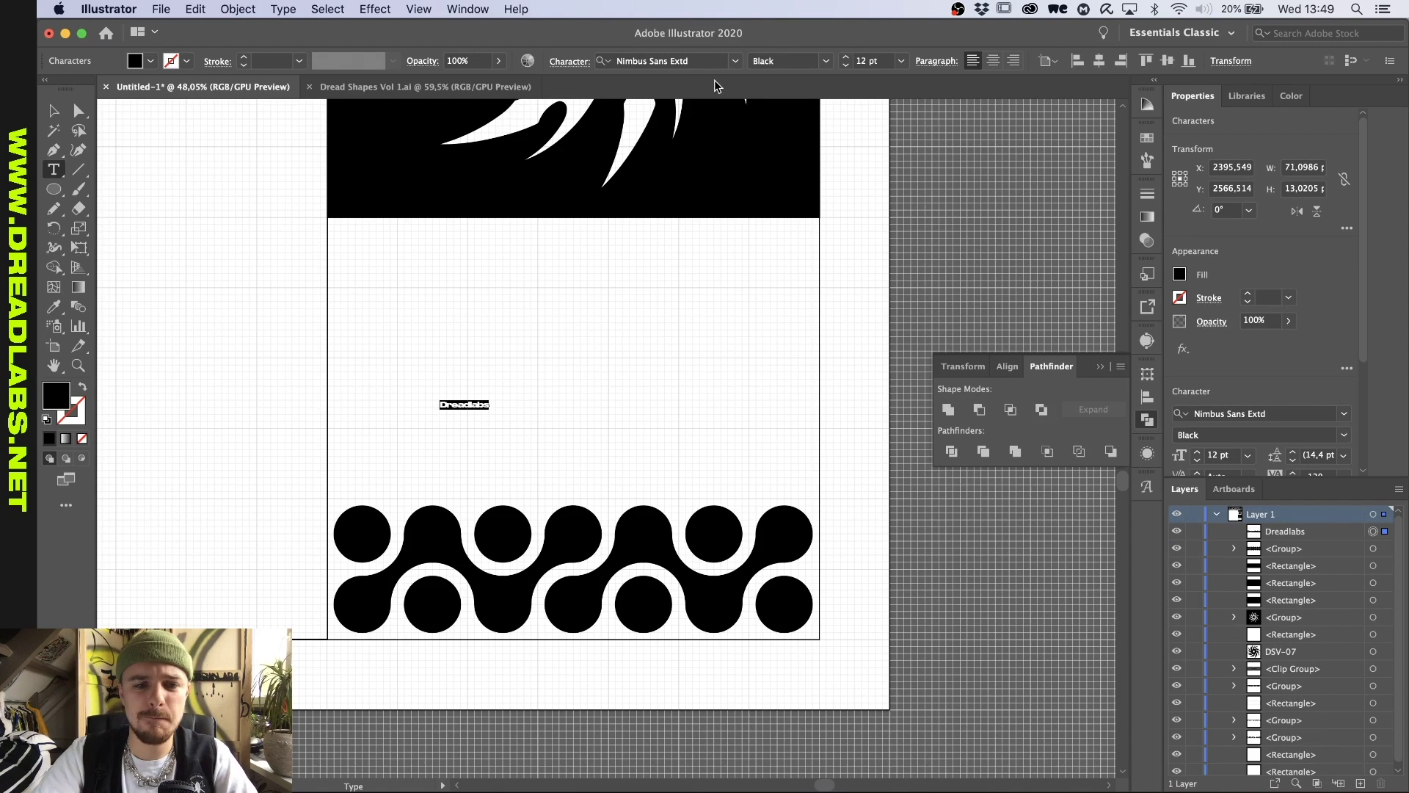
pyautogui.click(735, 61)
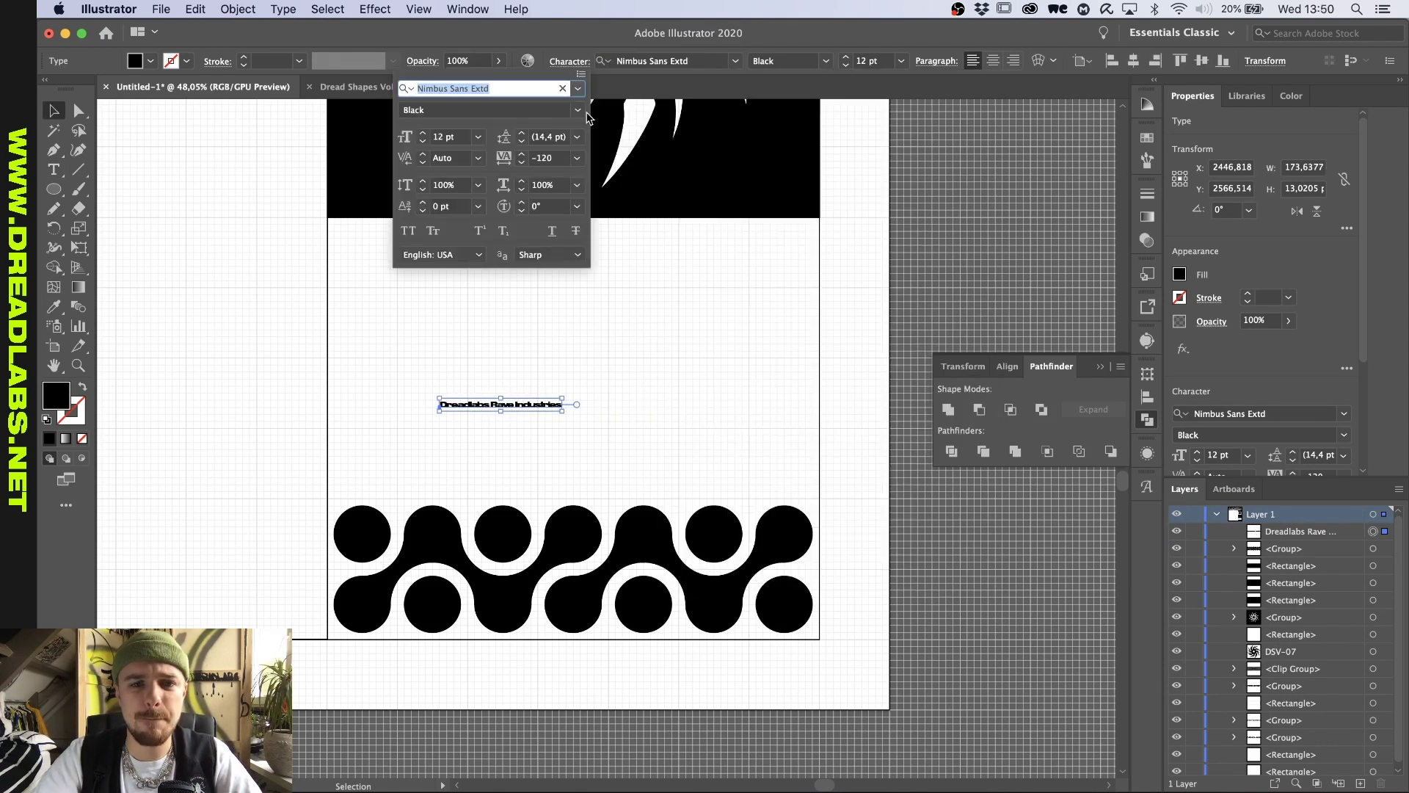
pyautogui.click(578, 158)
pyautogui.click(603, 290)
# Step: Browse the active Adobe fonts and set the text in Tussilago Bold
pyautogui.click(735, 61)
pyautogui.click(718, 113)
pyautogui.scroll(-4, 753, 367)
pyautogui.scroll(-15, 753, 390)
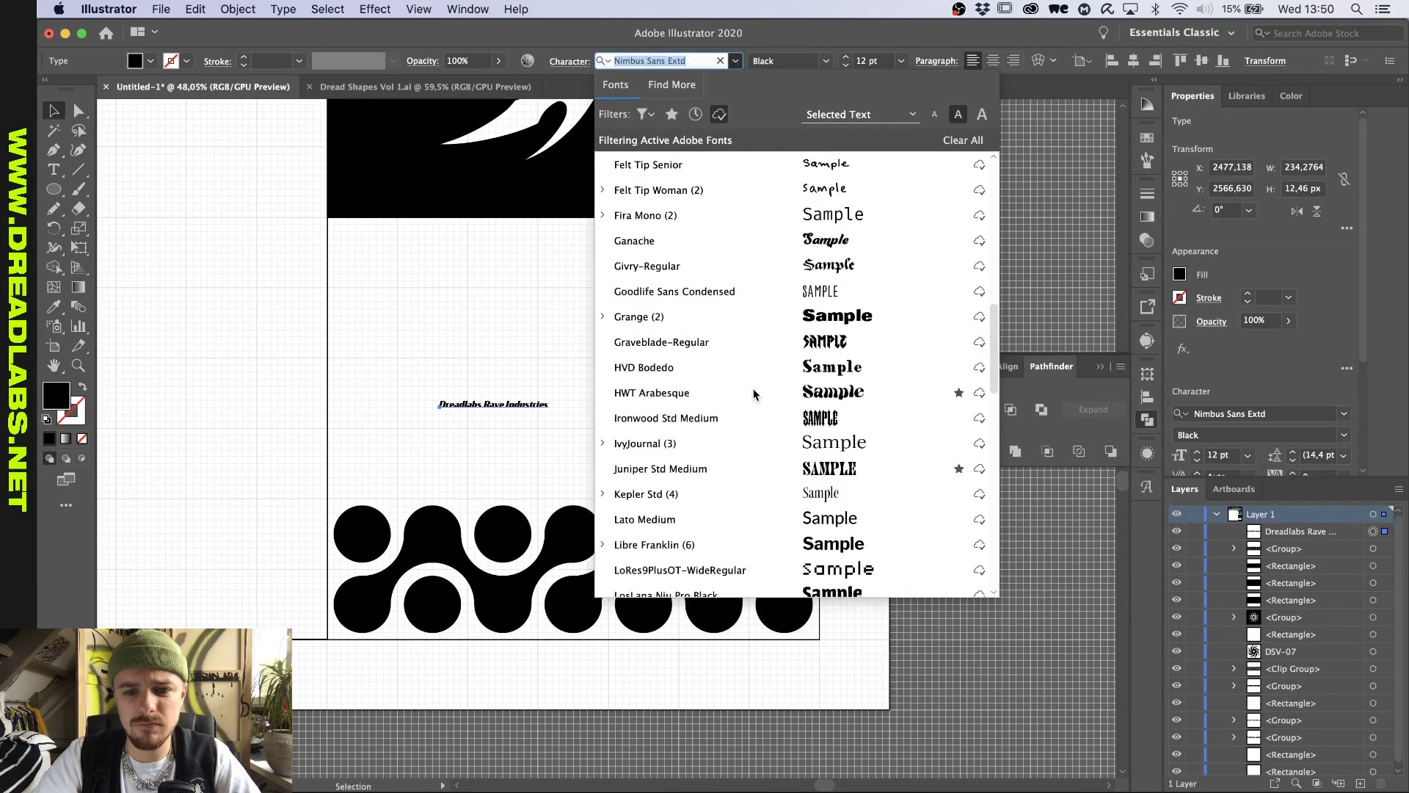
pyautogui.click(707, 484)
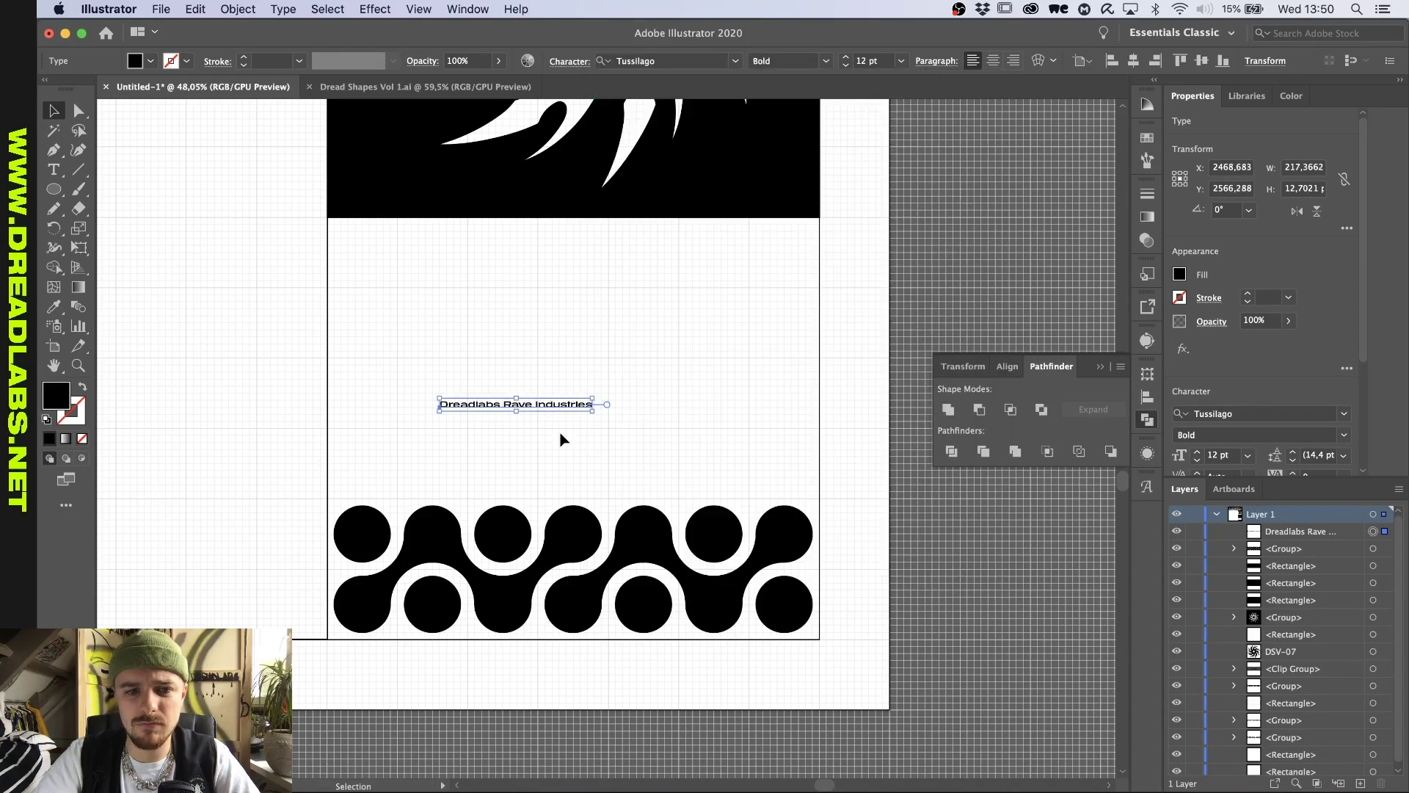
# Step: Set the text as lower-case "dreadlabs rave industries" in Briller Regular
pyautogui.click(53, 110)
pyautogui.click(735, 61)
pyautogui.scroll(-2, 734, 290)
pyautogui.write('bri')
pyautogui.click(726, 219)
# Step: Enlarge the text to about 620 px wide and centre it in the column just above the circle pattern
pyautogui.moveTo(613, 399); pyautogui.dragTo(771, 329)
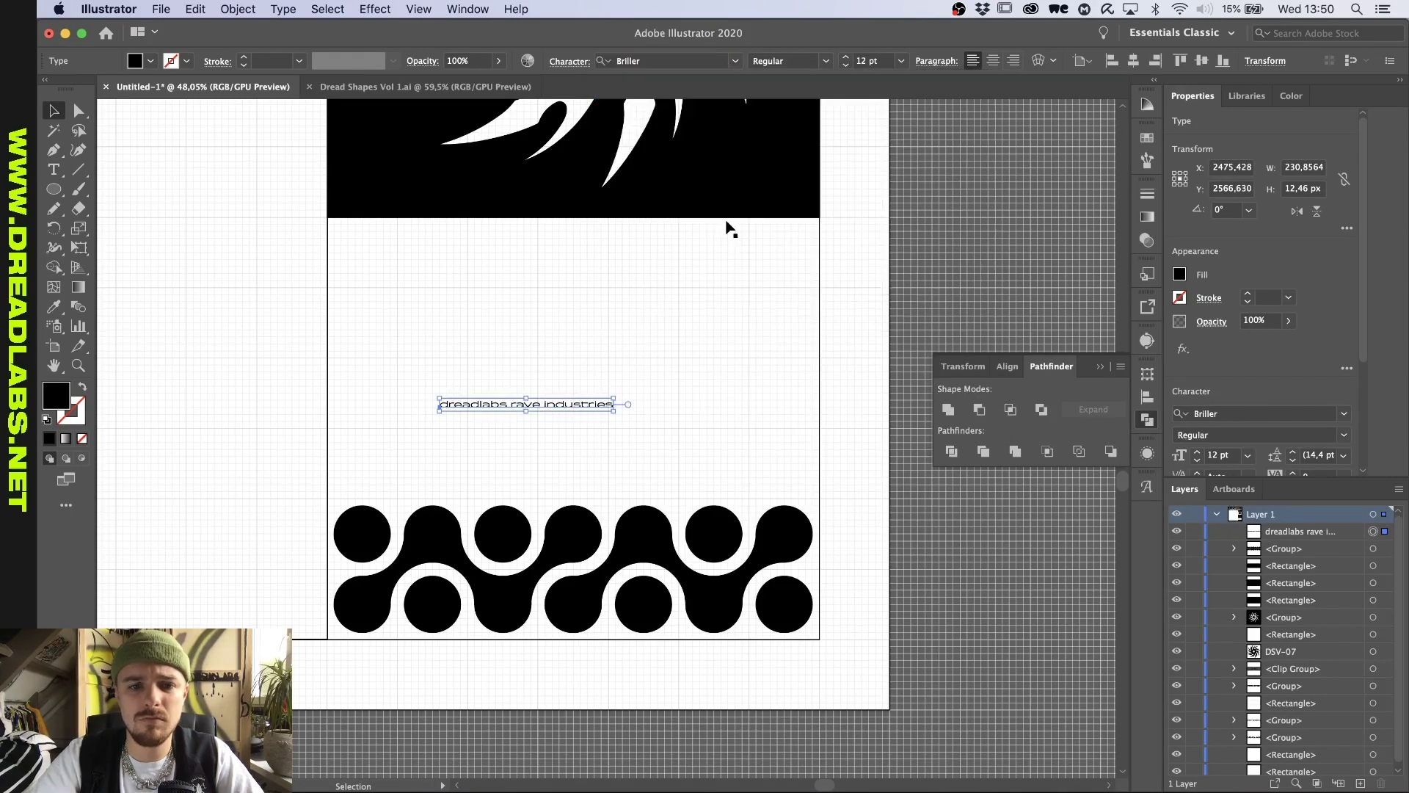
pyautogui.moveTo(708, 407); pyautogui.dragTo(749, 467)
pyautogui.moveTo(872, 444); pyautogui.dragTo(837, 446)
pyautogui.click(799, 424)
# Step: Outline the text with a 700 by 100 px pill shape with fully rounded corners, no fill and a 4 pt black stroke
pyautogui.press('m')
pyautogui.moveTo(170, 414); pyautogui.dragTo(880, 515)
pyautogui.hotkey('shift', 'x')
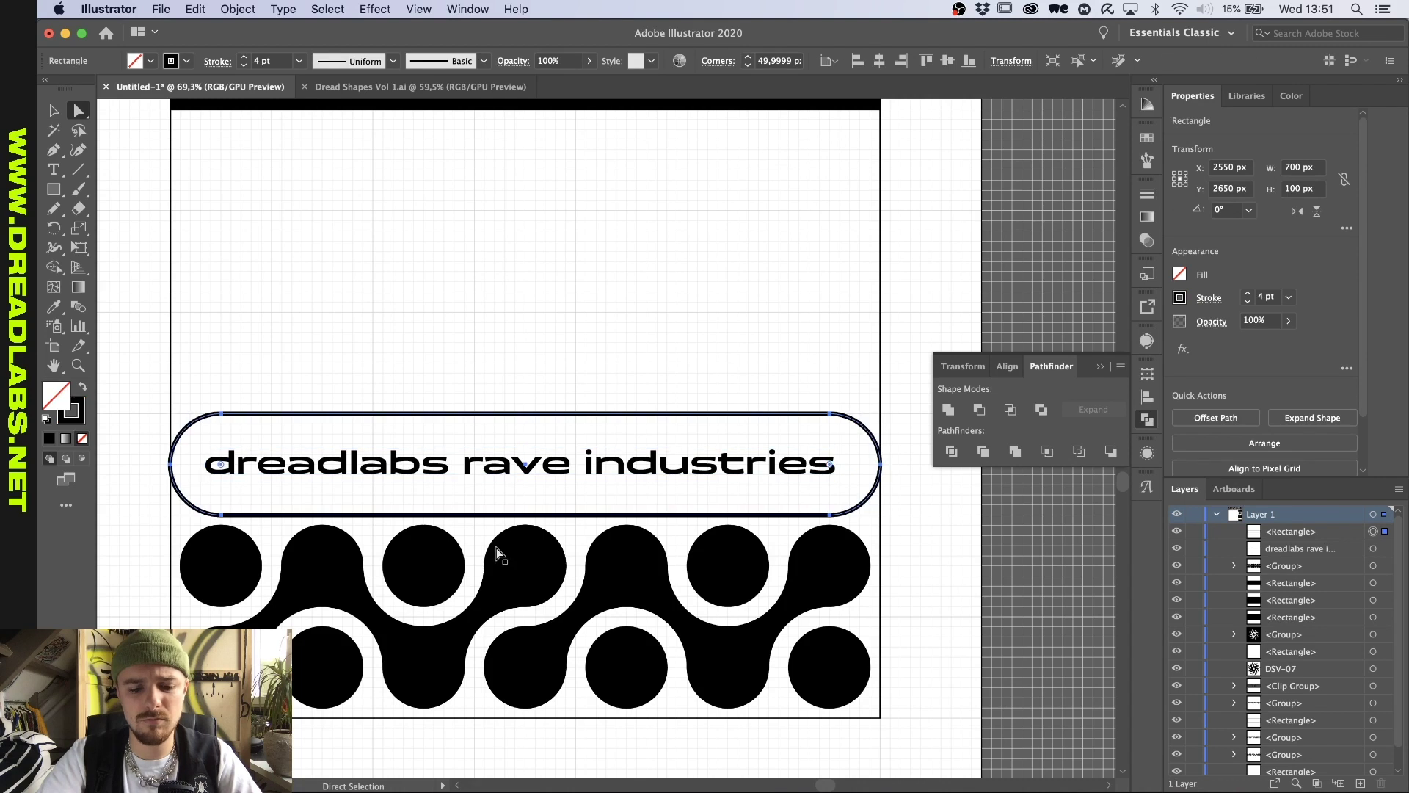
pyautogui.scroll(-3, 570, 358)
pyautogui.scroll(3, 569, 352)
pyautogui.click(736, 417)
pyautogui.moveTo(875, 510)
pyautogui.mouseDown()
pyautogui.moveTo(864, 520)
pyautogui.moveTo(874, 514)
pyautogui.mouseUp()
# Step: Stretch the circle pattern group sideways to the full width of the column
pyautogui.click(855, 569)
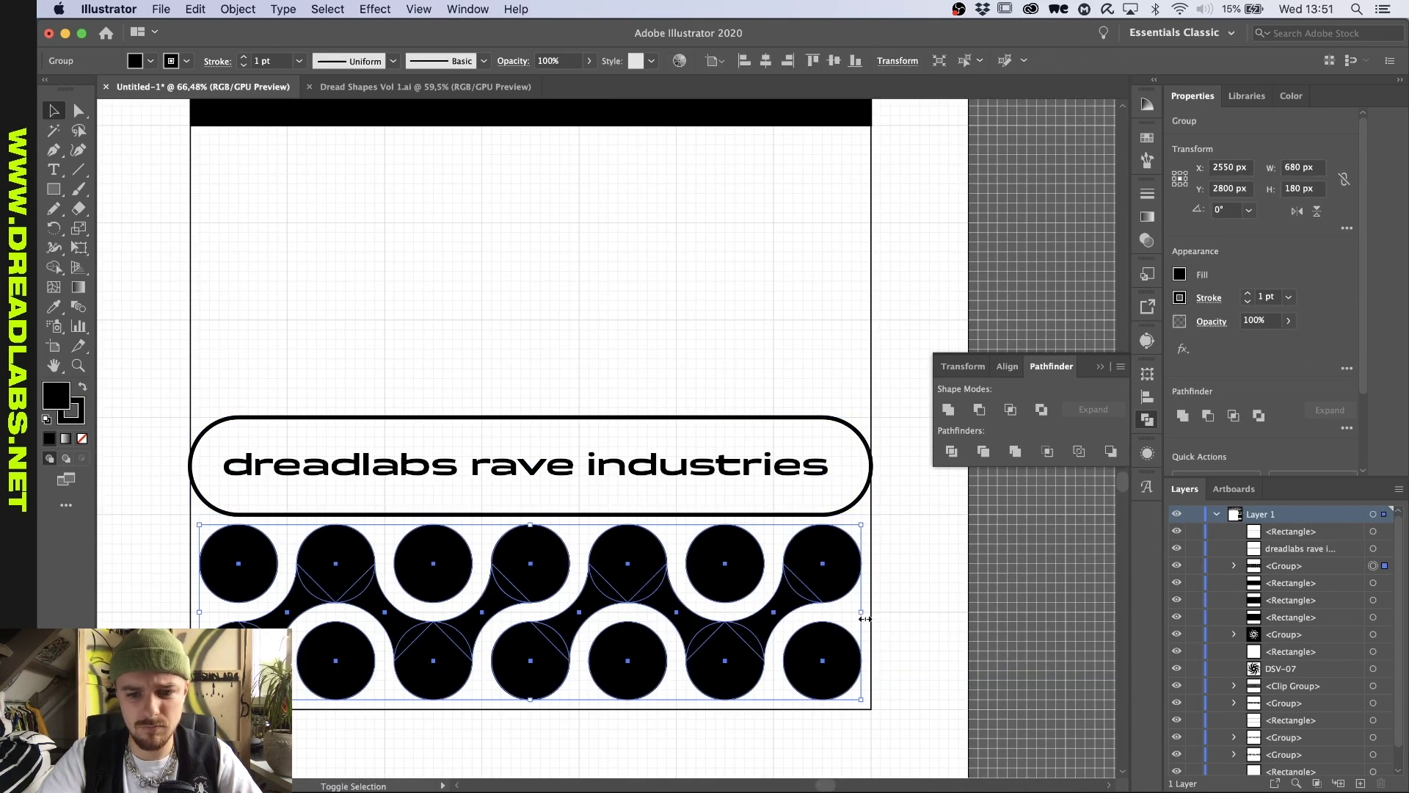
pyautogui.moveTo(872, 611); pyautogui.dragTo(871, 611)
pyautogui.click(626, 384)
pyautogui.scroll(-5, 626, 384)
pyautogui.scroll(2, 544, 394)
pyautogui.scroll(5, 544, 395)
pyautogui.scroll(4, 544, 395)
# Step: Draw a 700 by 300 px unfilled rectangle over the empty area between the black square and the pill
pyautogui.press('m')
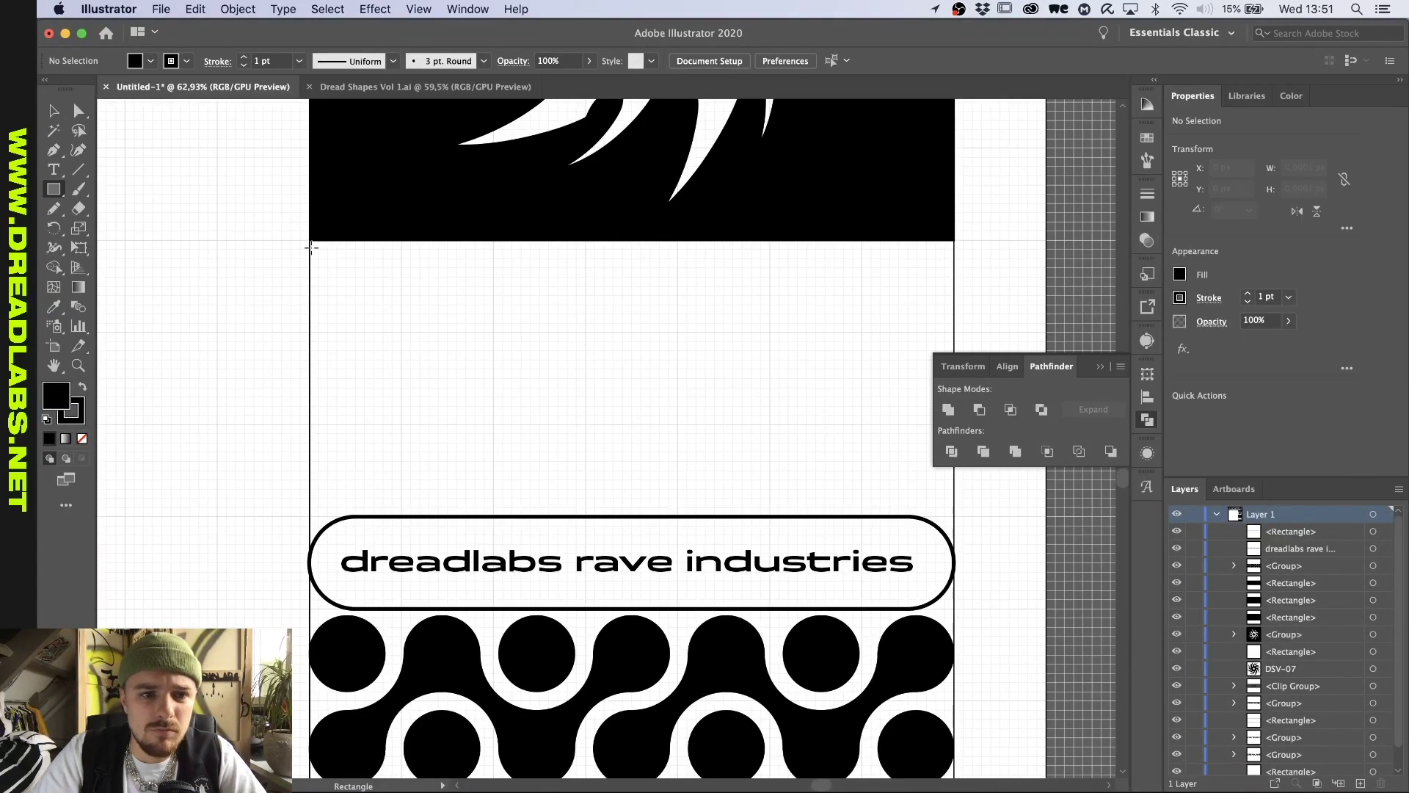
pyautogui.moveTo(881, 478); pyautogui.dragTo(954, 517)
pyautogui.press('/')
pyautogui.hotkey('ctrl', 'shift', 'a')
# Step: Draw a flat ellipse about 400 by 120 px in the empty rectangle, with a slightly offset overlapping copy
pyautogui.press('p')
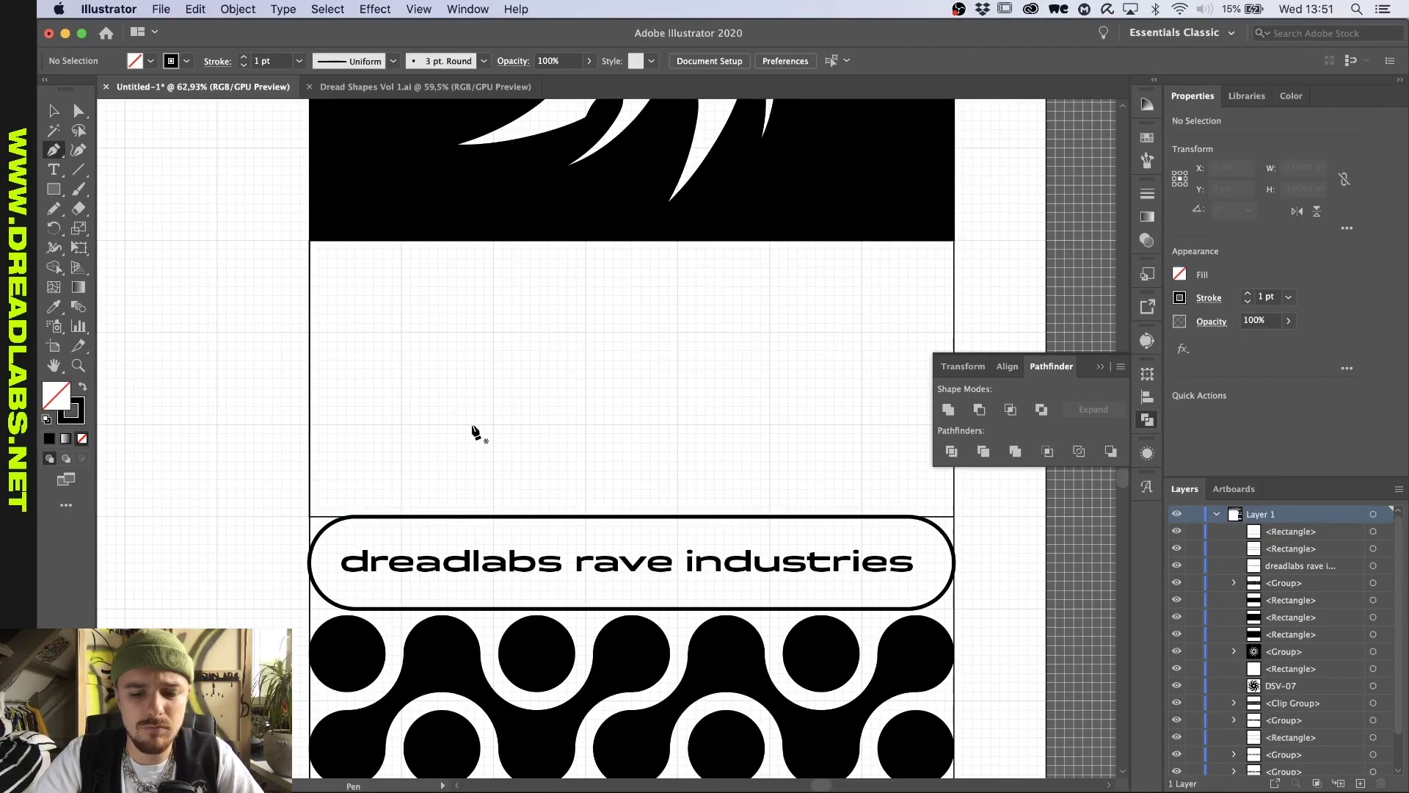
pyautogui.moveTo(584, 338); pyautogui.dragTo(678, 369)
pyautogui.press('v')
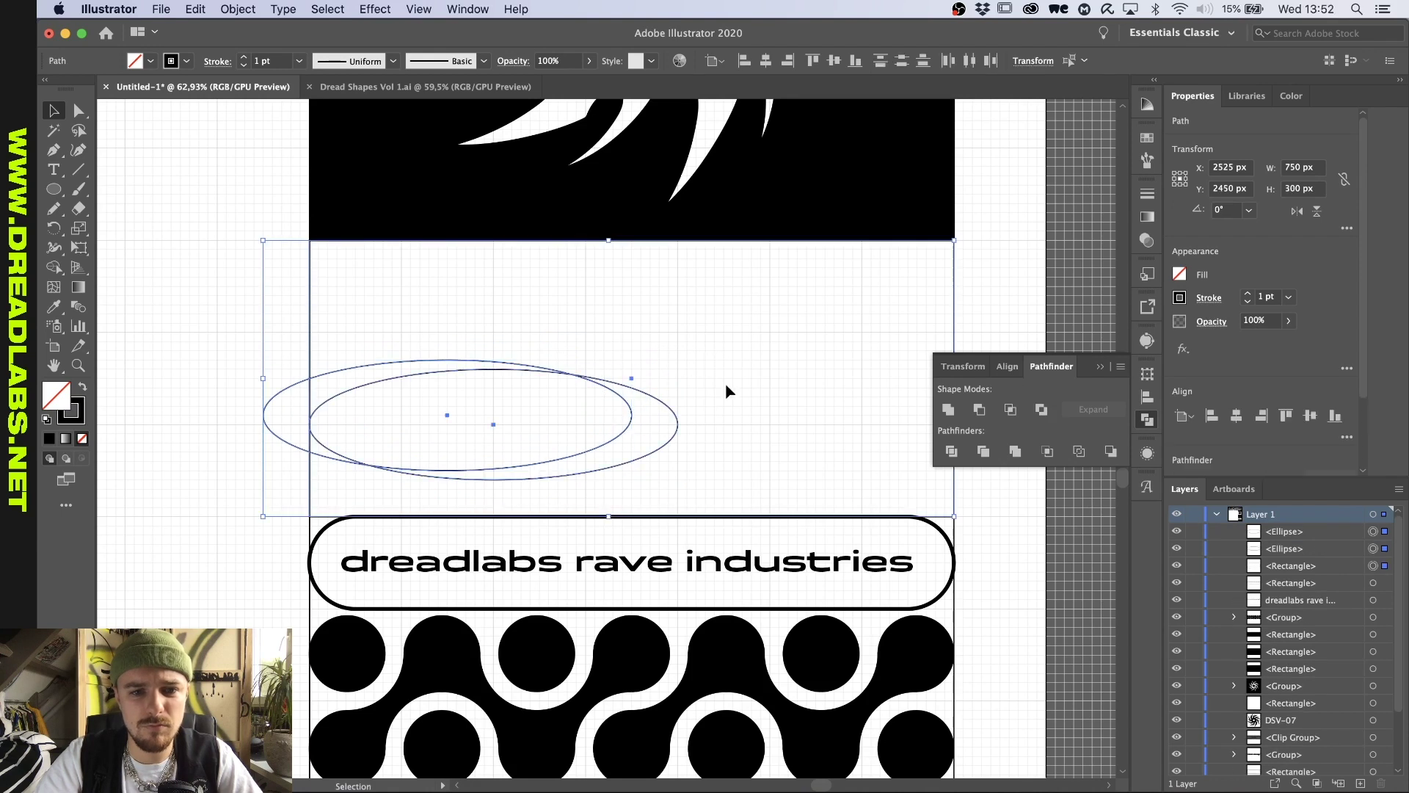
pyautogui.scroll(4, 433, 408)
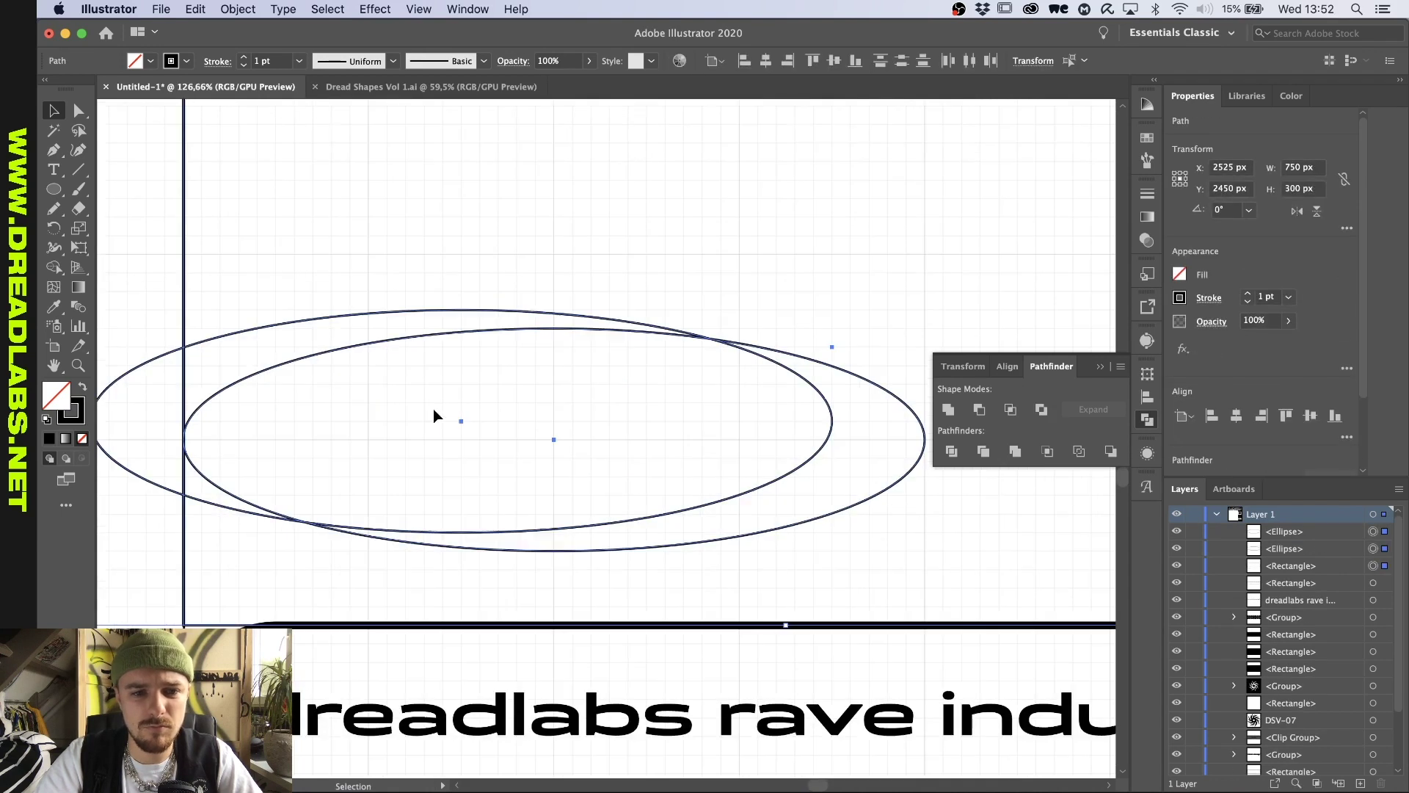
# Step: Group the two ellipses and centre the group horizontally and vertically on the surrounding rectangle
pyautogui.scroll(-3, 511, 367)
pyautogui.keyDown('shift'); pyautogui.click(330, 236); pyautogui.keyUp('shift')
pyautogui.hscroll(3, 881, 275)
pyautogui.press('super+g')
pyautogui.keyDown('shift'); pyautogui.click(896, 276); pyautogui.keyUp('shift')
pyautogui.click(896, 276)
pyautogui.click(765, 60)
pyautogui.click(834, 60)
pyautogui.click(723, 289)
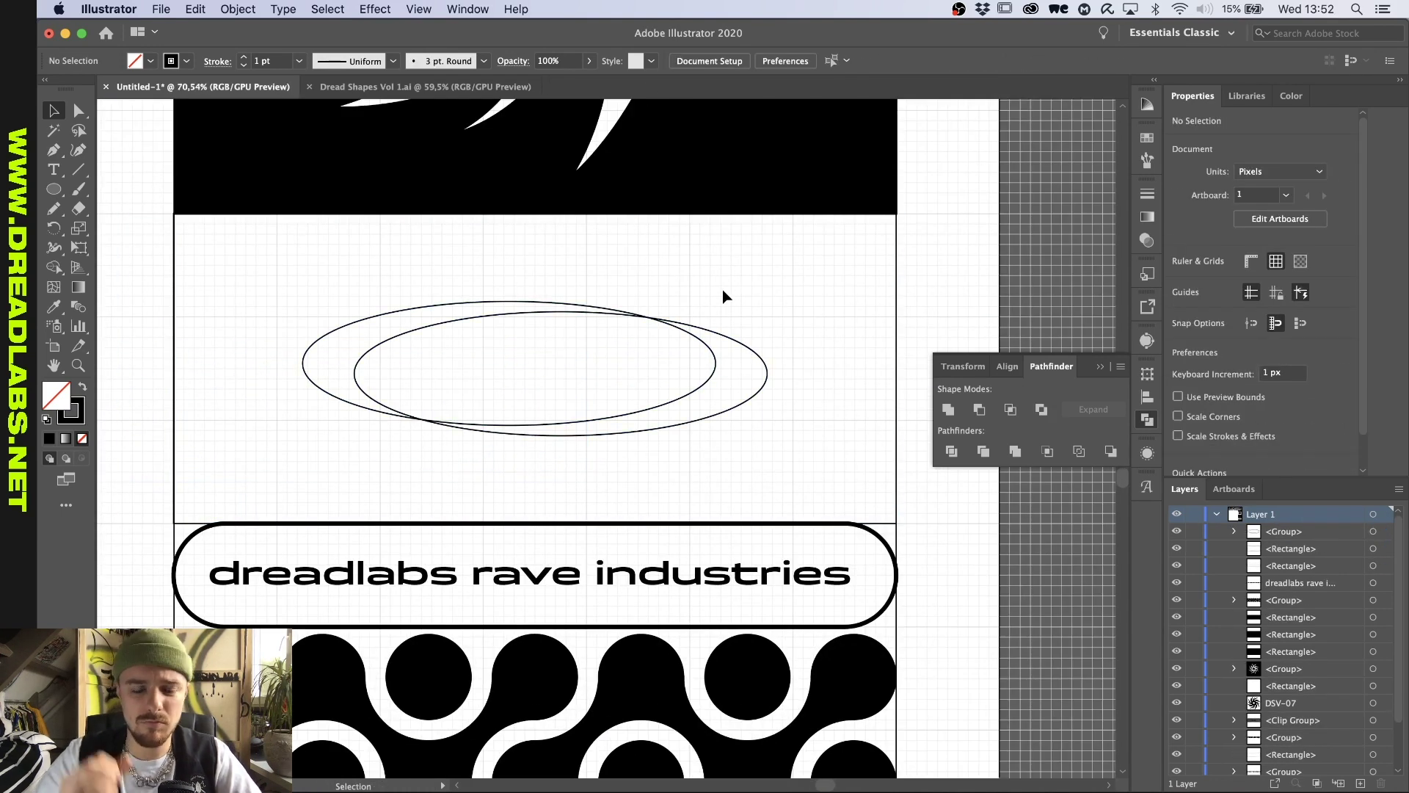
# Step: Cut the overlap out of the two grouped ellipses so that only the crescent on one side remains
pyautogui.doubleClick(648, 343)
pyautogui.scroll(4, 573, 346)
pyautogui.click(496, 384)
pyautogui.press('v')
pyautogui.scroll(-3, 663, 194)
pyautogui.doubleClick(778, 227)
pyautogui.click(58, 271)
pyautogui.keyDown('alt'); pyautogui.moveTo(316, 294); pyautogui.dragTo(615, 281); pyautogui.keyUp('alt')
# Step: Add a copy of the crescent rotated 180° about the middle of the ellipse shape
pyautogui.press('v')
pyautogui.keyDown('alt'); pyautogui.click(559, 310); pyautogui.keyUp('alt')
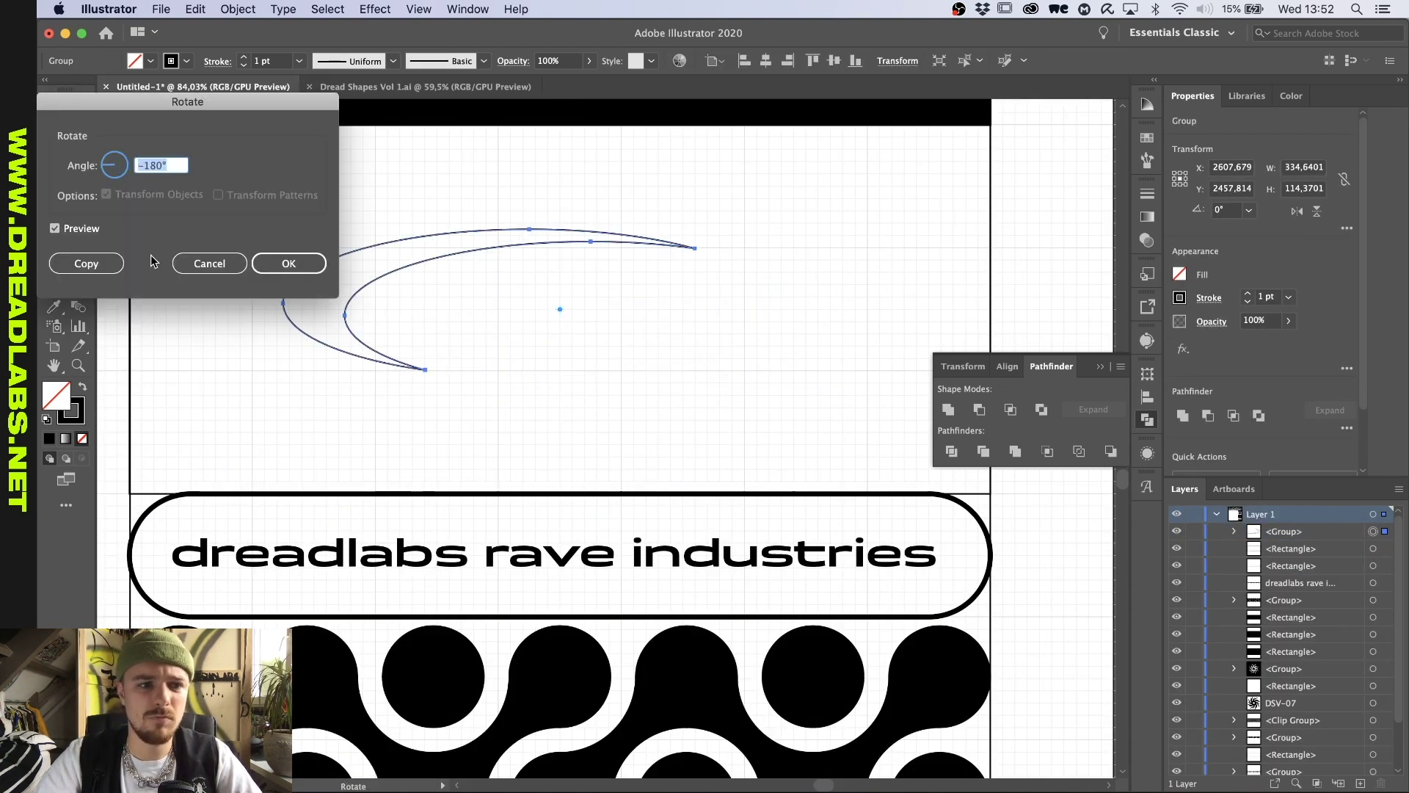
pyautogui.click(104, 262)
pyautogui.press('super+z')
pyautogui.press('super+shift+z')
# Step: Move the two crescents slightly apart diagonally so their tips no longer meet
pyautogui.press('v')
pyautogui.keyDown('shift'); pyautogui.moveTo(562, 243); pyautogui.dragTo(544, 225); pyautogui.keyUp('shift')
pyautogui.moveTo(672, 337); pyautogui.dragTo(690, 356)
pyautogui.click(556, 315)
# Step: Draw a circle about 40 px across between the two crescents and align it with them as the pupil
pyautogui.scroll(-3, 569, 301)
pyautogui.scroll(5, 569, 301)
pyautogui.press('l')
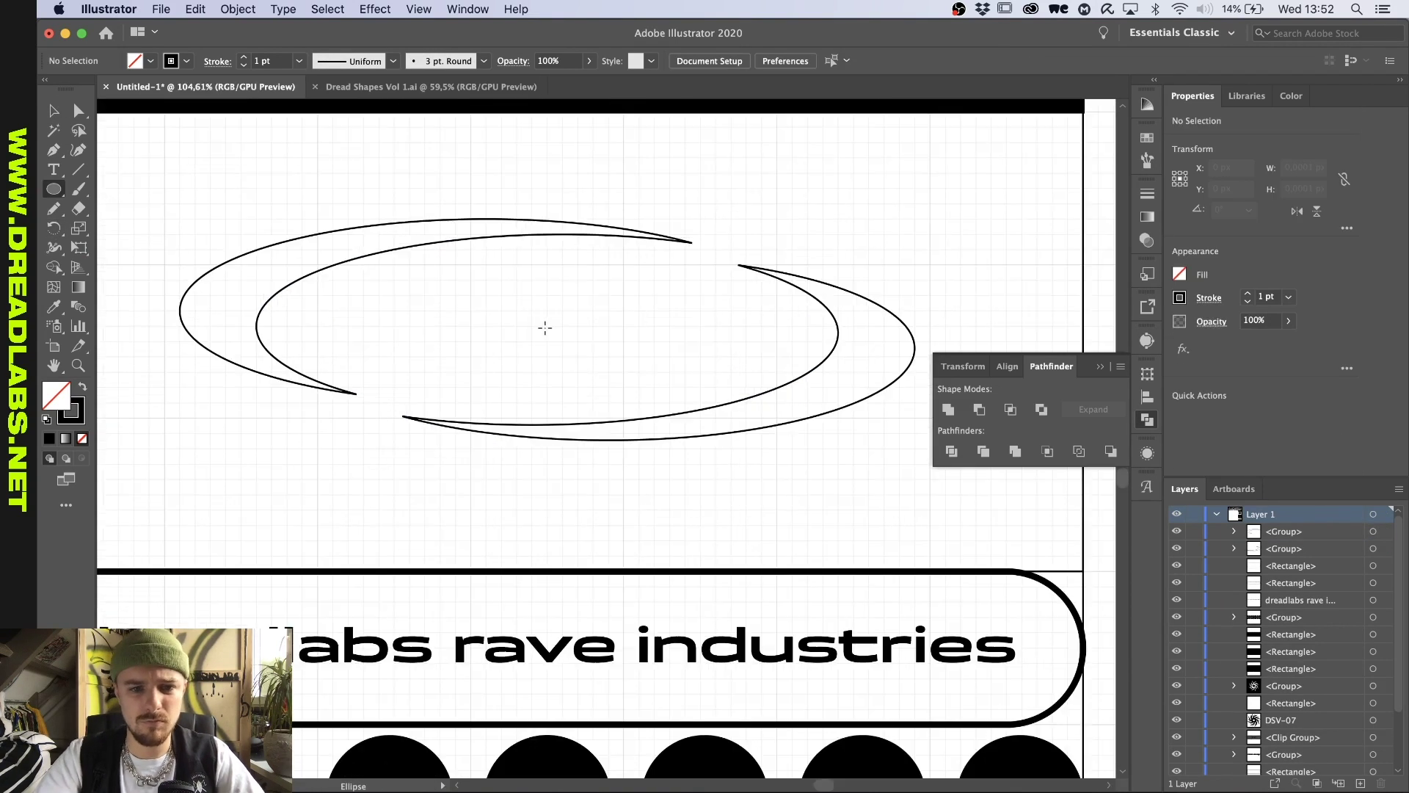
pyautogui.keyDown('alt'); pyautogui.keyDown('shift'); pyautogui.moveTo(547, 328); pyautogui.dragTo(579, 327); pyautogui.keyUp('shift'); pyautogui.keyUp('alt')
pyautogui.press('v')
pyautogui.scroll(-2, 580, 298)
pyautogui.moveTo(723, 239); pyautogui.dragTo(651, 298)
pyautogui.click(833, 61)
# Step: Group the crescents with the circle and centre the group vertically on the surrounding rectangle
pyautogui.moveTo(1013, 180); pyautogui.dragTo(554, 340)
pyautogui.keyDown('shift'); pyautogui.click(993, 230); pyautogui.keyUp('shift')
pyautogui.press('super+g')
pyautogui.keyDown('shift'); pyautogui.click(993, 230); pyautogui.keyUp('shift')
pyautogui.click(993, 230)
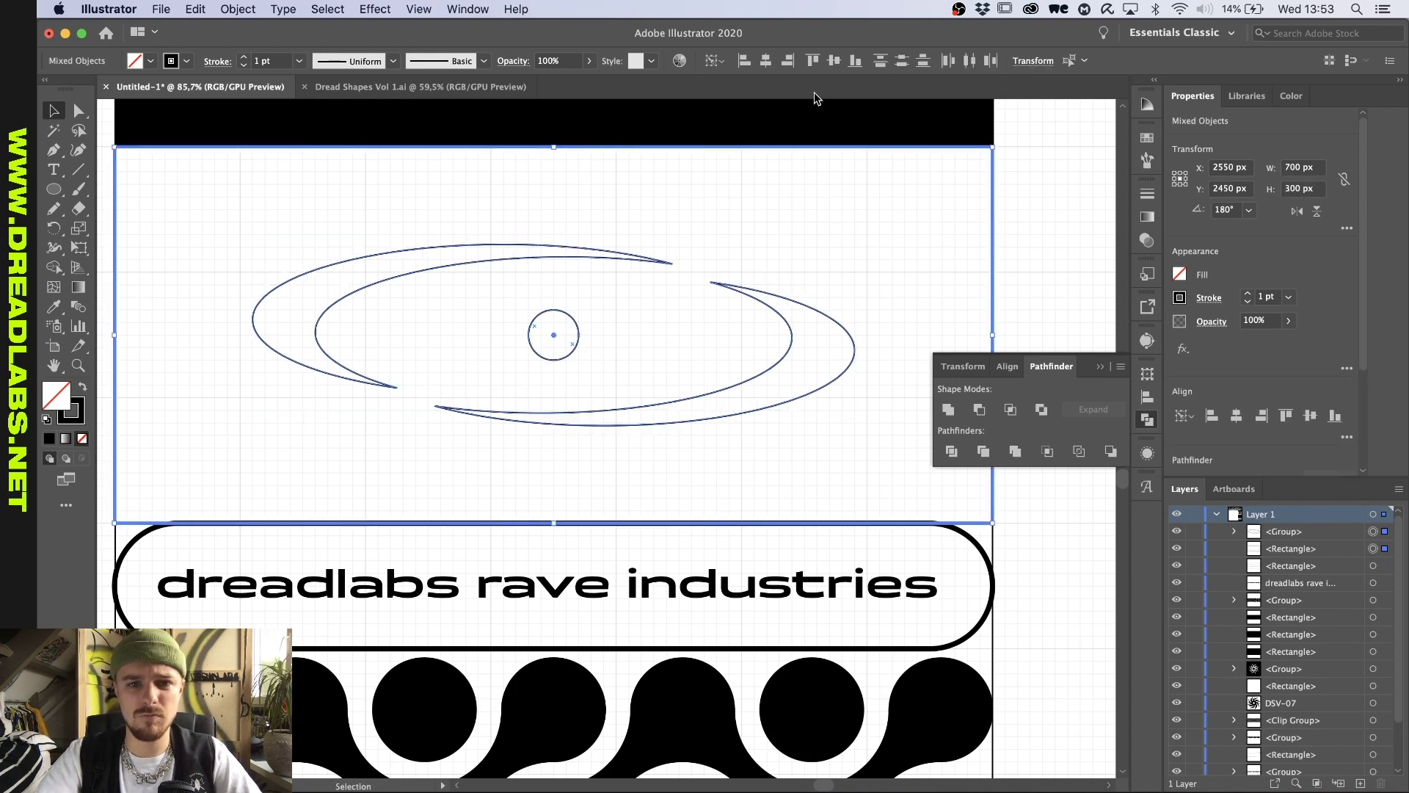
pyautogui.click(830, 61)
pyautogui.scroll(-4, 646, 294)
# Step: Swap fill and stroke on the eye group so its shapes are solid black without an outline
pyautogui.scroll(-2, 690, 298)
pyautogui.click(702, 298)
pyautogui.hotkey('shift', 'x')
pyautogui.scroll(2, 678, 299)
pyautogui.click(677, 301)
pyautogui.scroll(-3, 671, 306)
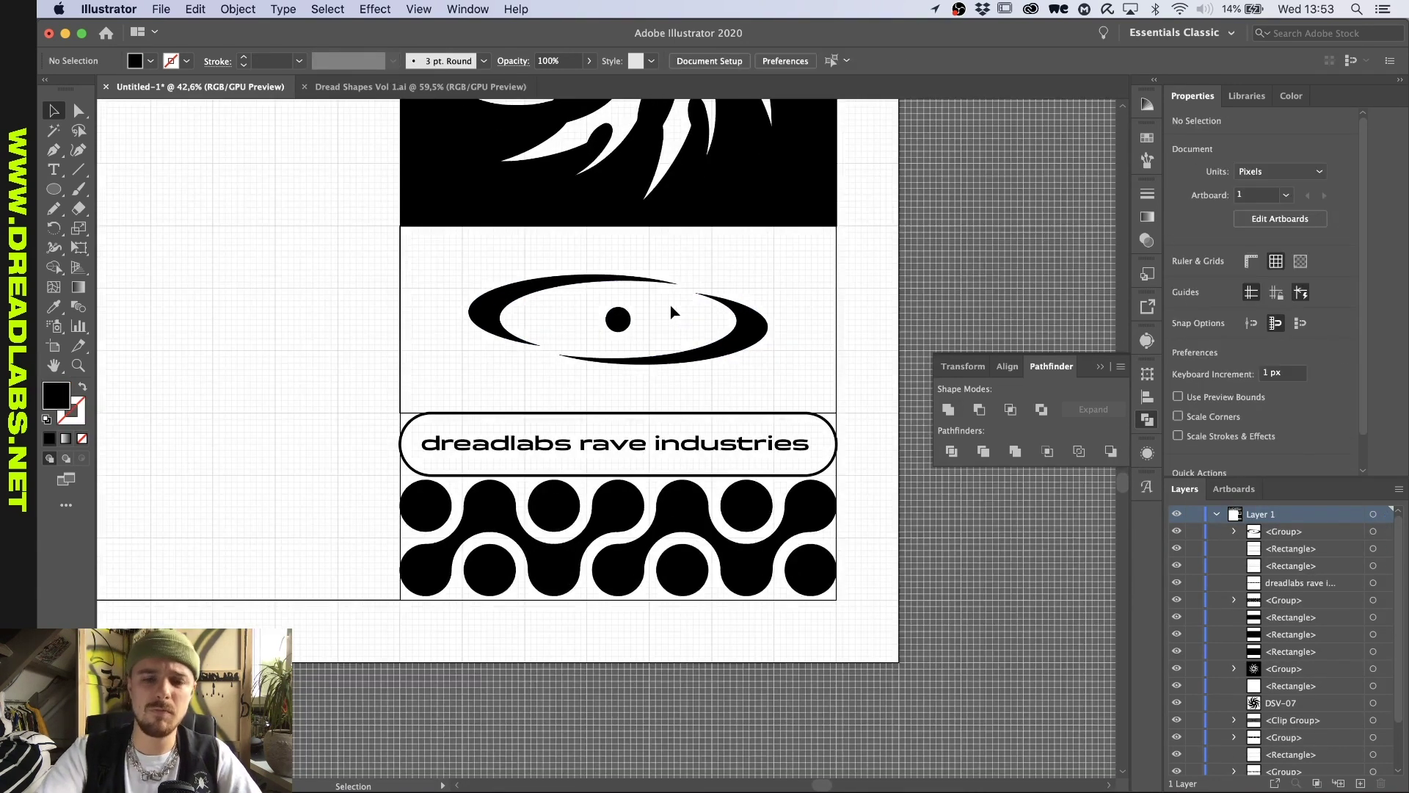
# Step: Copy the DSV-01 shape from Dread Shapes Vol 1.ai and paste it into the cover document
pyautogui.press('super+grave')
pyautogui.hscroll(-2, 560, 580)
pyautogui.scroll(3, 560, 580)
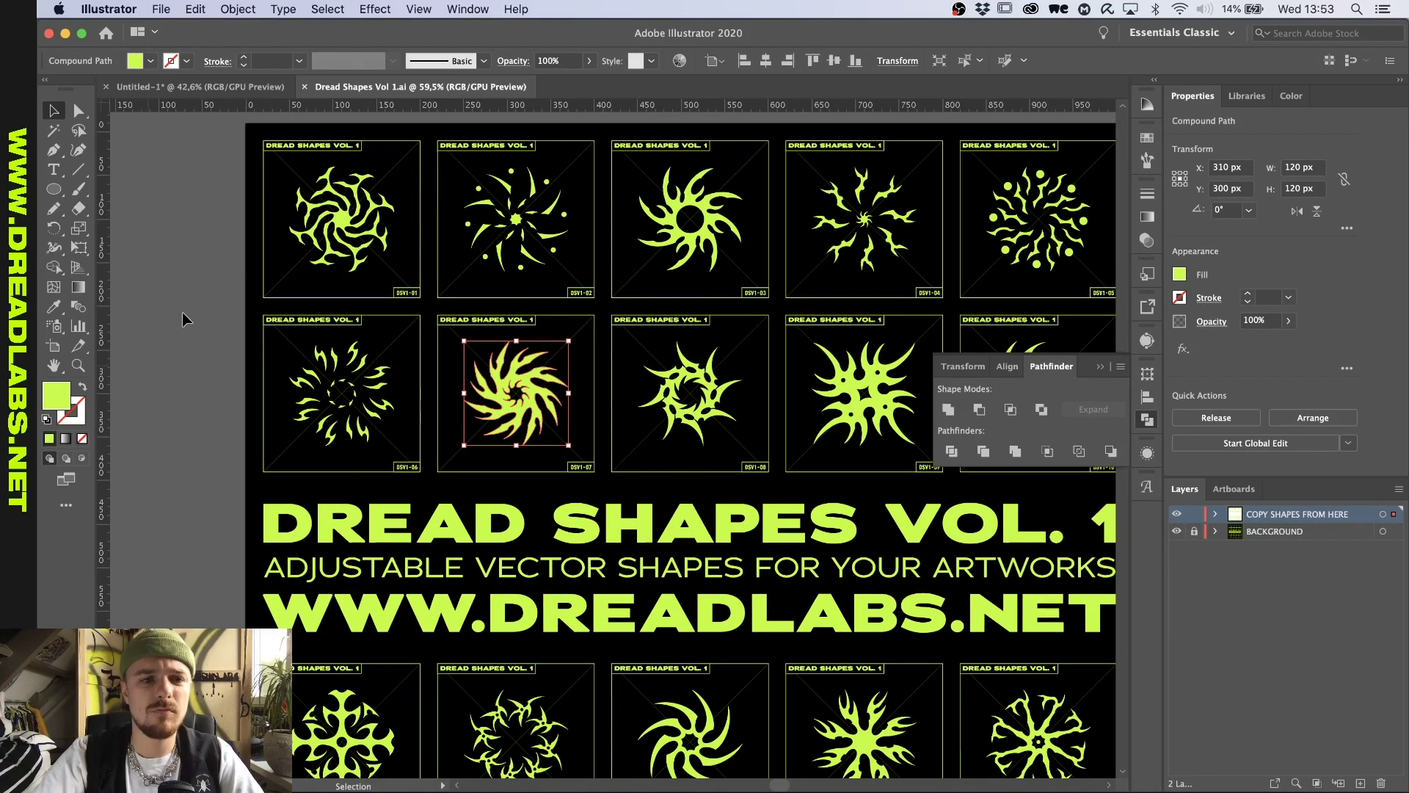
pyautogui.click(250, 87)
pyautogui.press('super+v')
# Step: Fill the pasted DSV-01 shape with black and place it beside the eye rectangle
pyautogui.click(1290, 96)
pyautogui.click(1184, 206)
pyautogui.moveTo(606, 439); pyautogui.dragTo(254, 359)
pyautogui.moveTo(293, 360); pyautogui.dragTo(394, 361)
# Step: Cut one spiky branch out of the DSV-01 shape by intersecting it with a closed Pen shape drawn around the branch
pyautogui.scroll(3, 269, 397)
pyautogui.scroll(2, 362, 414)
pyautogui.click(372, 410)
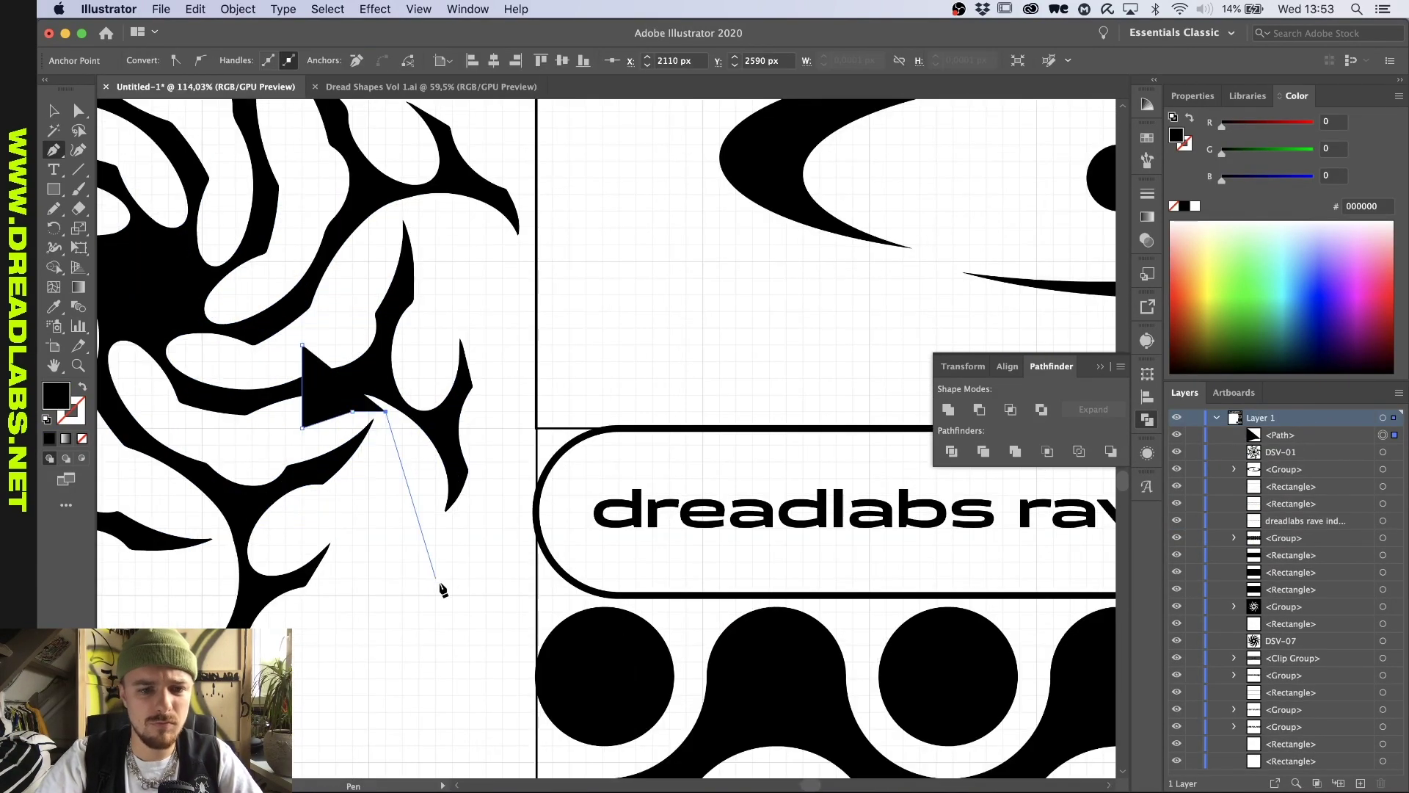
pyautogui.click(452, 211)
pyautogui.click(302, 345)
pyautogui.press('v')
pyautogui.keyDown('shift'); pyautogui.click(290, 388); pyautogui.keyUp('shift')
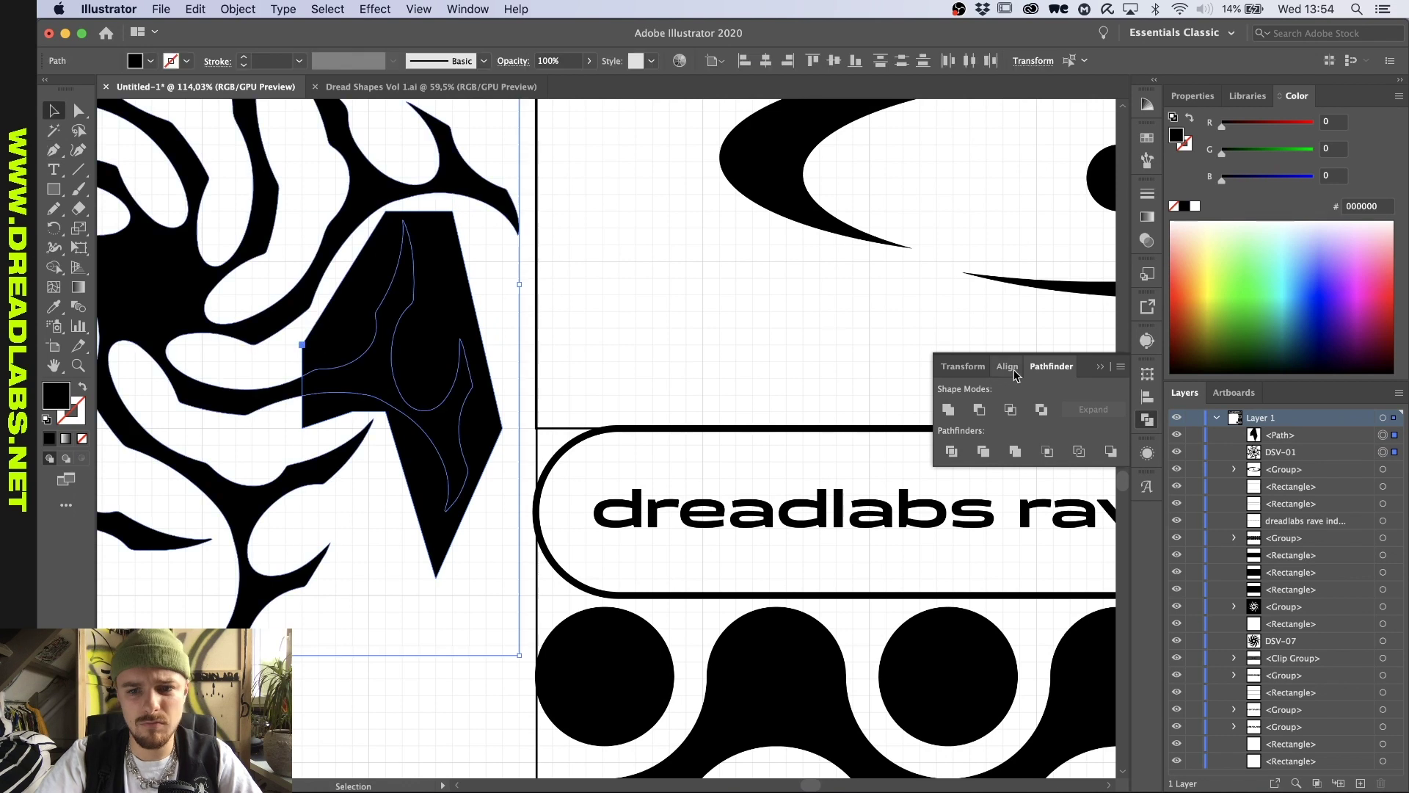
pyautogui.click(1011, 409)
# Step: Move the spiky branch onto the eye rectangle's left edge, then scale it down and tilt it beside the eye
pyautogui.scroll(-2, 364, 514)
pyautogui.moveTo(367, 475); pyautogui.dragTo(512, 377)
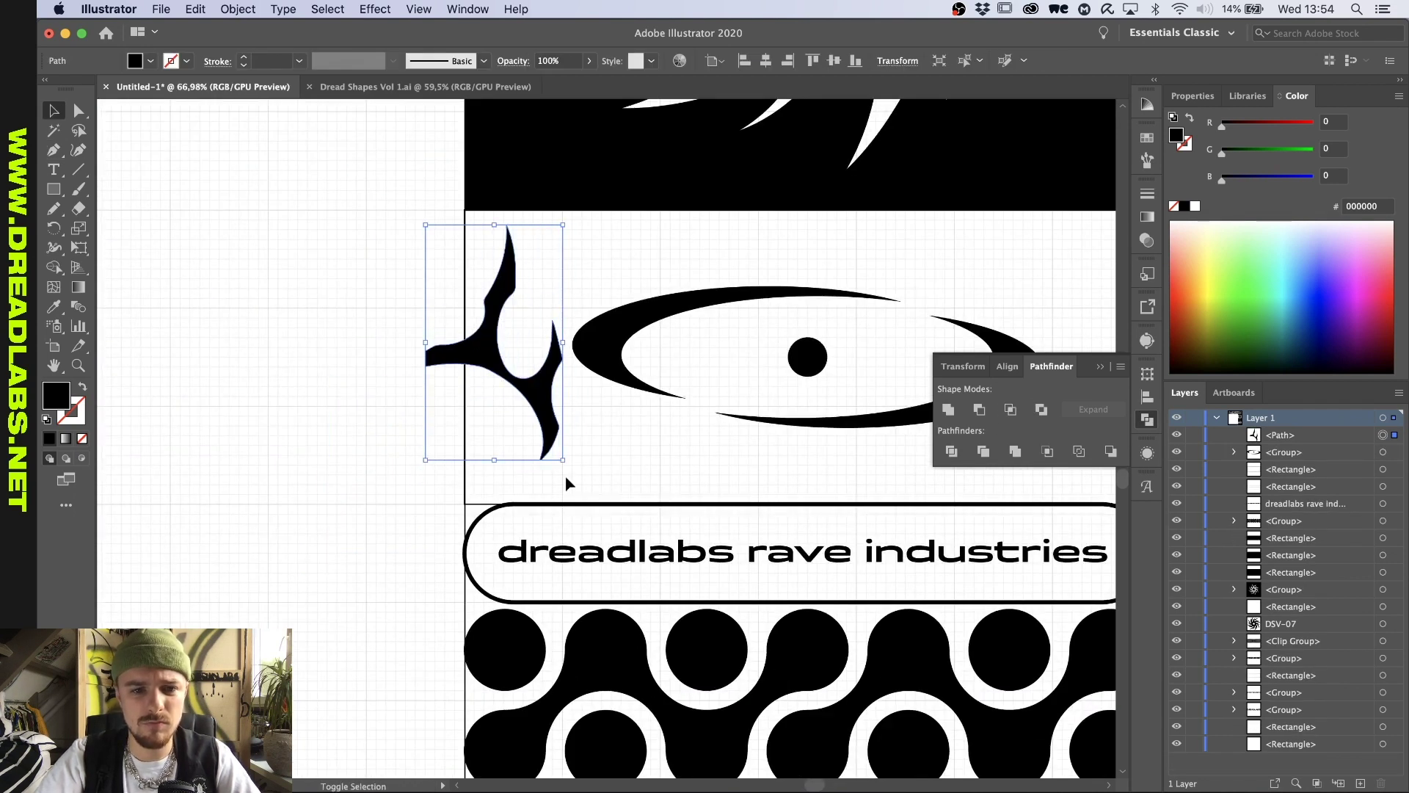
pyautogui.moveTo(571, 484); pyautogui.dragTo(569, 466)
pyautogui.scroll(-1, 569, 466)
pyautogui.click(514, 434)
pyautogui.scroll(-3, 441, 440)
pyautogui.hscroll(1, 576, 414)
pyautogui.scroll(3, 569, 411)
pyautogui.click(349, 383)
pyautogui.press('Delete')
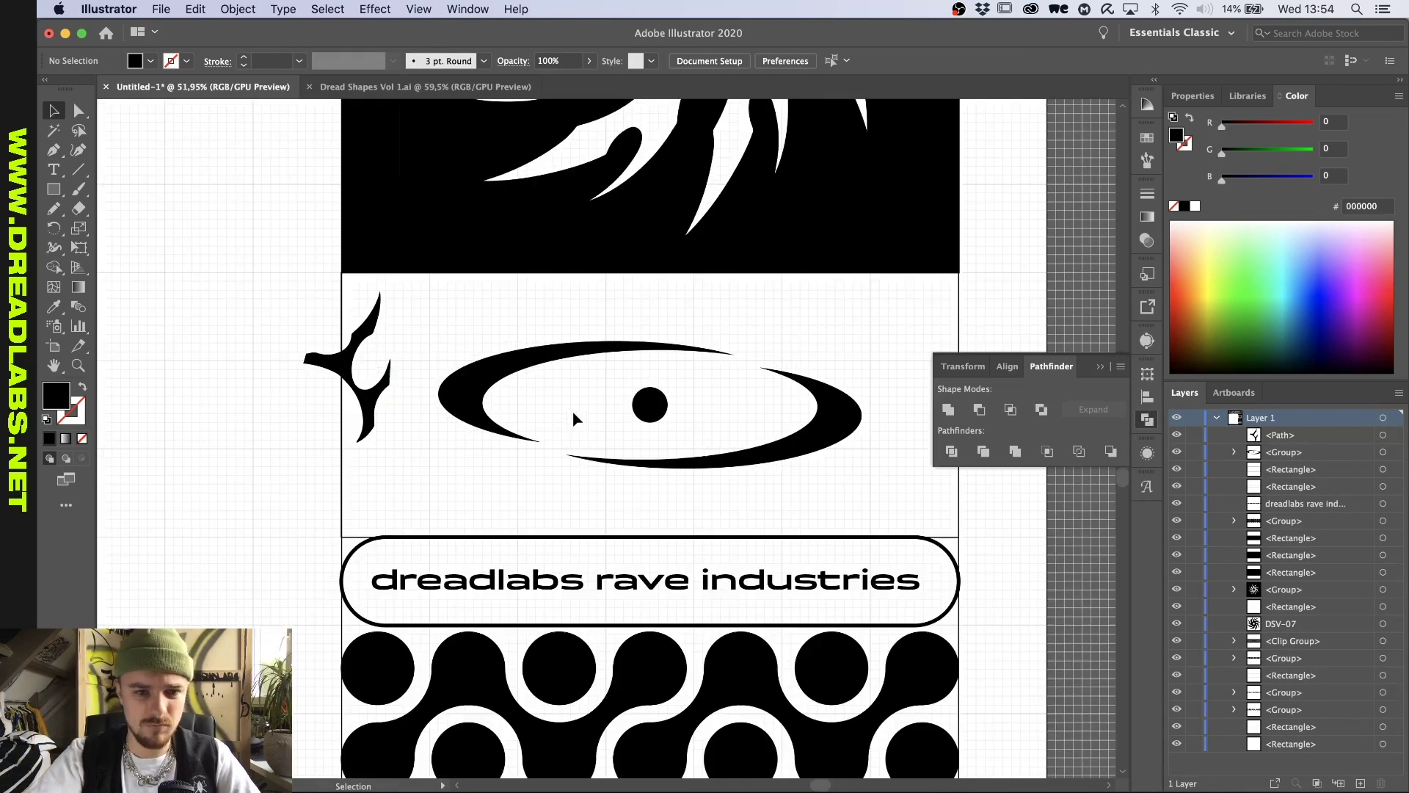
# Step: Rotate the spiky branch further and reposition it against the eye's left crescent
pyautogui.hscroll(2, 686, 327)
pyautogui.scroll(-1, 686, 327)
pyautogui.scroll(2, 333, 344)
pyautogui.click(316, 326)
pyautogui.moveTo(375, 317); pyautogui.dragTo(378, 322)
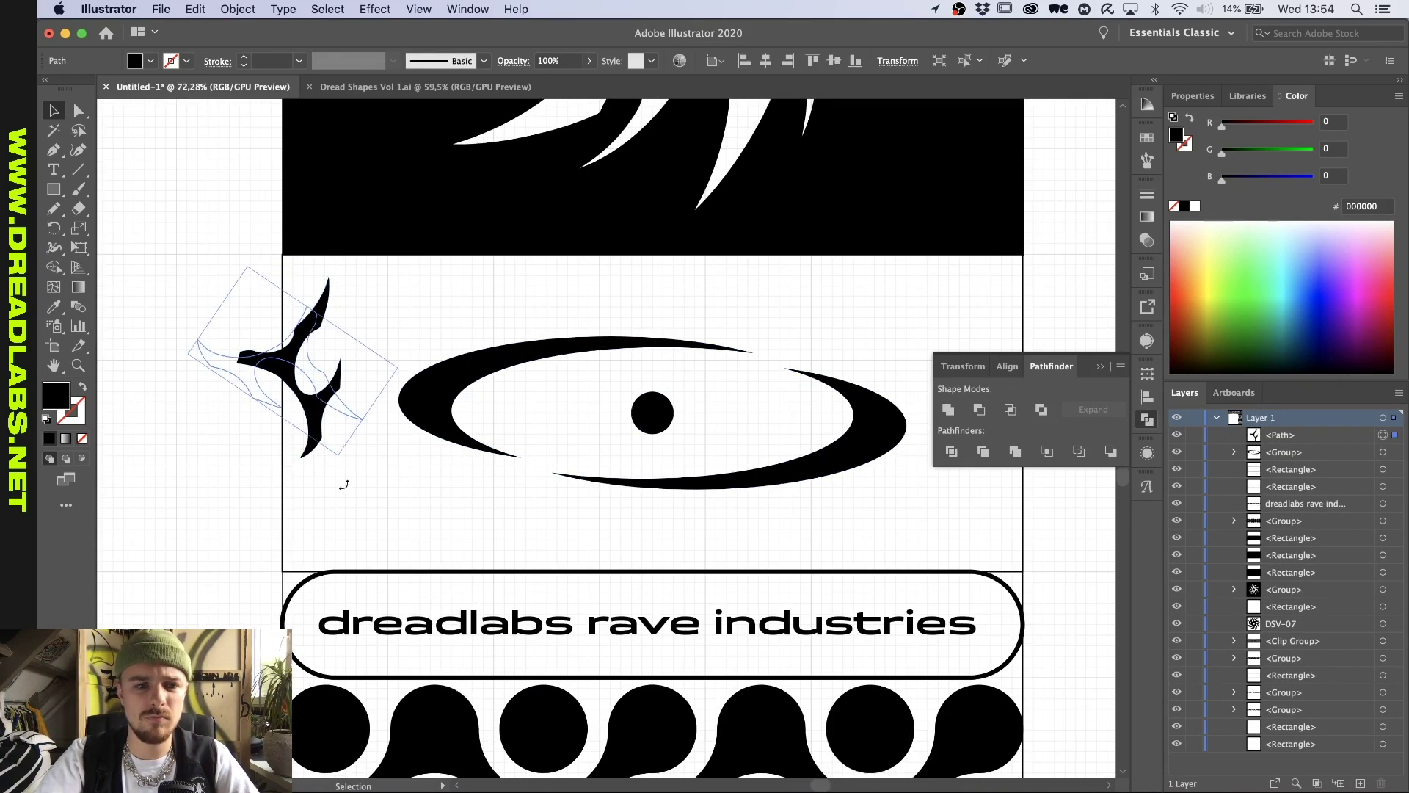
pyautogui.moveTo(413, 460)
pyautogui.mouseDown()
pyautogui.moveTo(467, 509)
pyautogui.moveTo(401, 522)
pyautogui.mouseUp()
pyautogui.click(487, 526)
# Step: Draw an ellipse over the end of the spiky branch and combine the two by repeating the last Pathfinder operation
pyautogui.scroll(-2, 487, 525)
pyautogui.scroll(3, 408, 365)
pyautogui.press('l')
pyautogui.moveTo(440, 365)
pyautogui.mouseDown()
pyautogui.moveTo(477, 330)
pyautogui.moveTo(476, 293)
pyautogui.mouseUp()
pyautogui.press('v')
pyautogui.keyDown('shift'); pyautogui.click(403, 429); pyautogui.keyUp('shift')
pyautogui.press('super+4')
# Step: Add a copy of the spiky branch rotated 180° about the black circle's centre, on the eye's opposite side
pyautogui.hscroll(2, 412, 462)
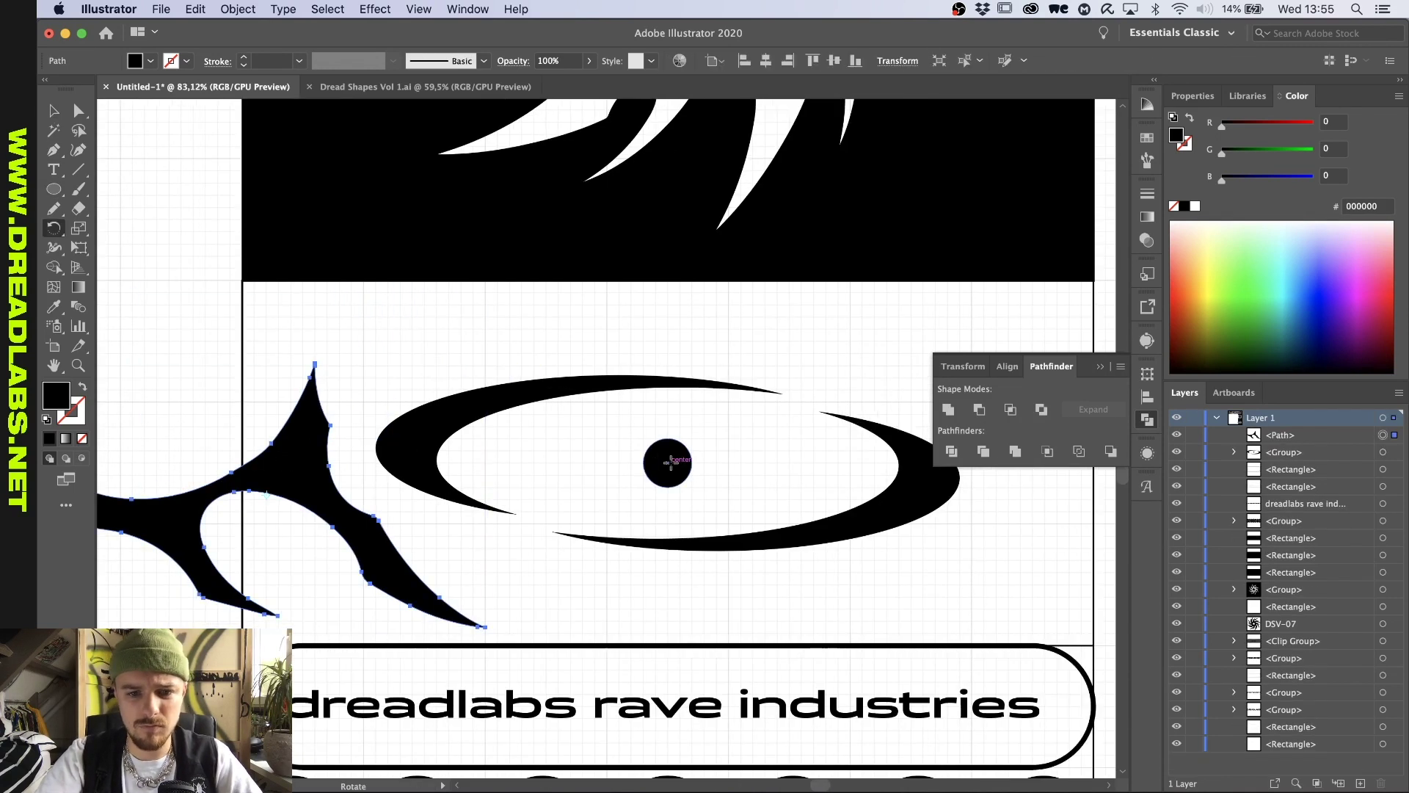
pyautogui.keyDown('alt'); pyautogui.click(671, 463); pyautogui.keyUp('alt')
pyautogui.click(86, 263)
pyautogui.scroll(-3, 323, 299)
pyautogui.press('v')
pyautogui.moveTo(278, 331); pyautogui.dragTo(256, 353)
# Step: Trim the left spiky branch to the eye frame by intersecting it with a filled copy of the surrounding rectangle
pyautogui.press('super+c')
pyautogui.press('super+f')
pyautogui.keyDown('shift'); pyautogui.click(309, 396); pyautogui.keyUp('shift')
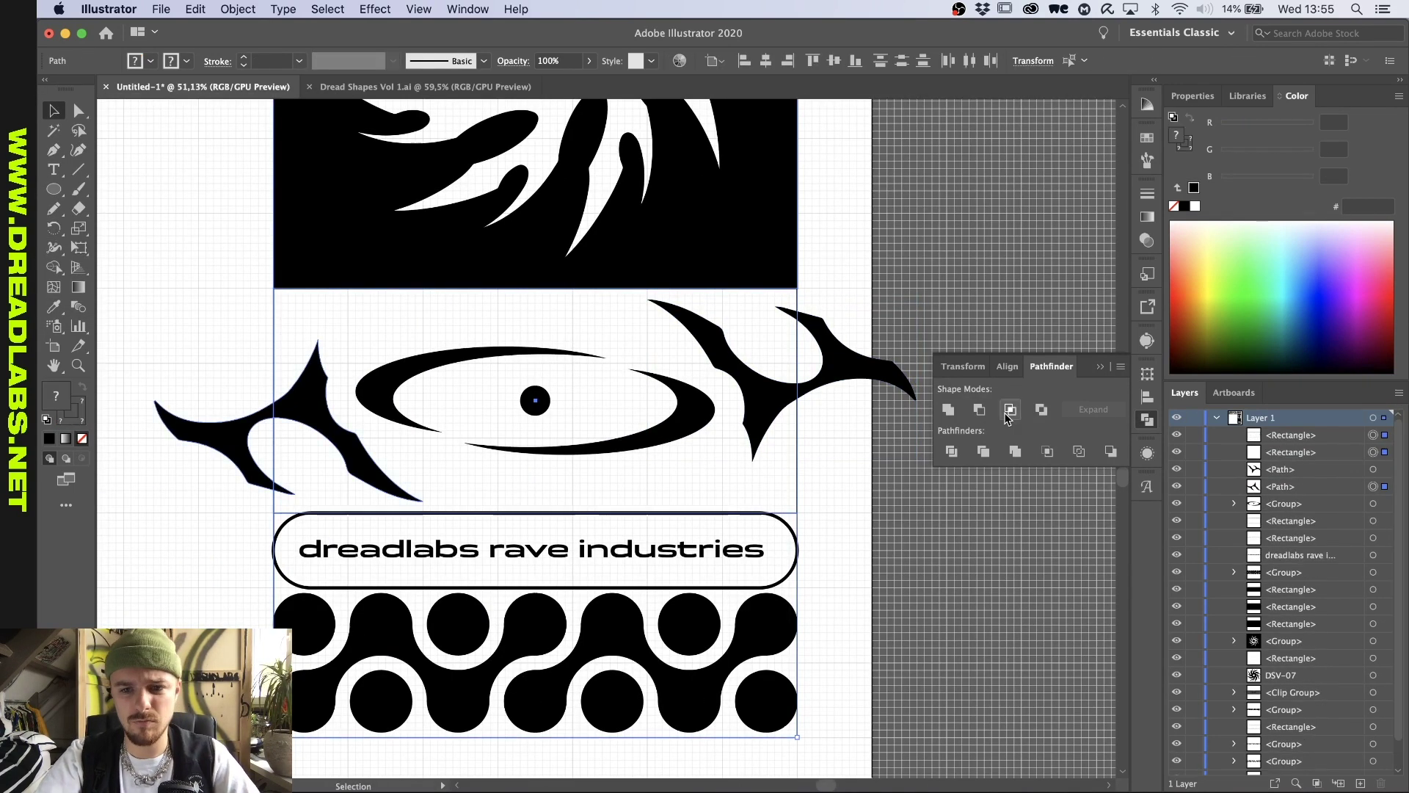
pyautogui.click(276, 373)
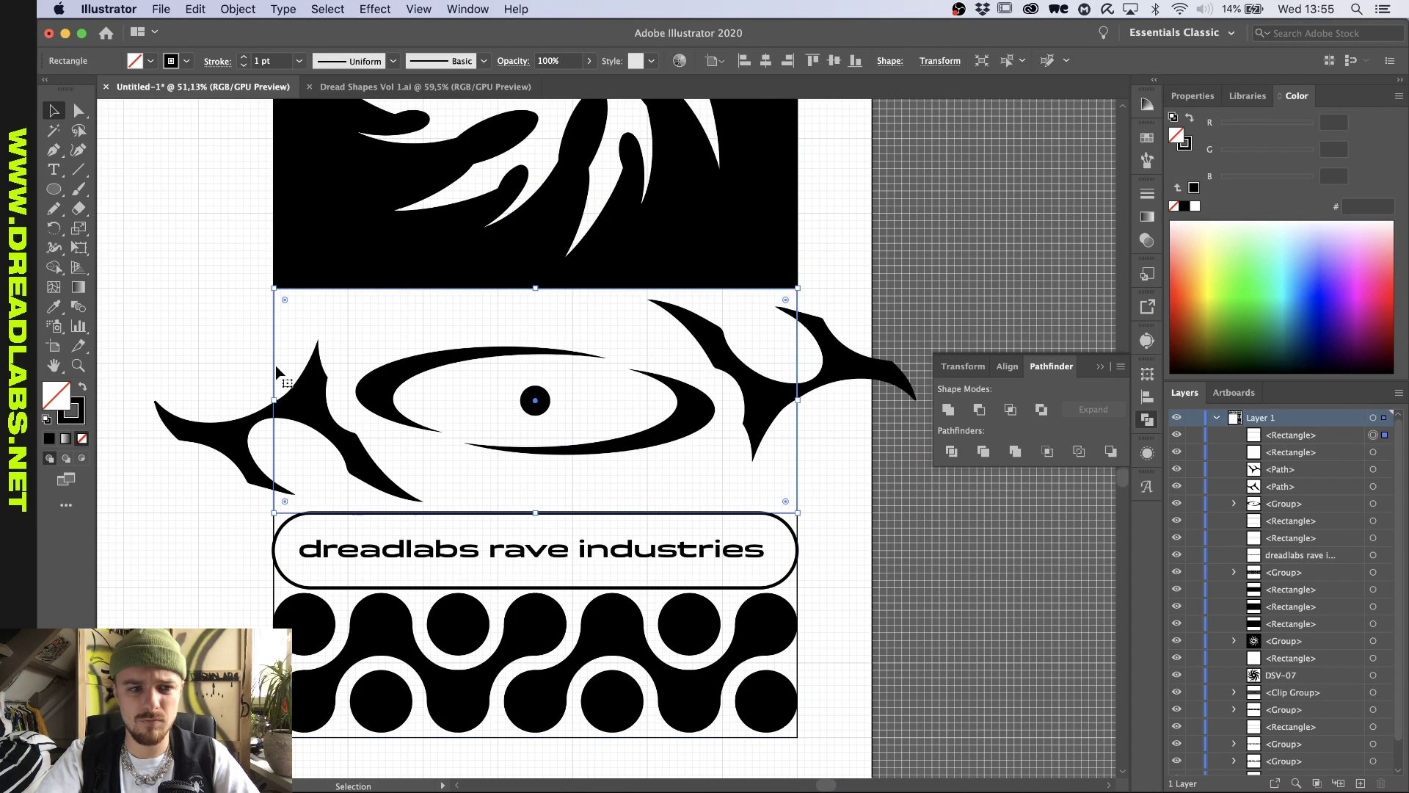
pyautogui.hotkey('shift', 'x')
pyautogui.keyDown('shift'); pyautogui.click(240, 429); pyautogui.keyUp('shift')
pyautogui.click(1010, 409)
# Step: Paste another filled copy of the frame rectangle in front and trim the right spiky branch with it
pyautogui.press('super+f')
pyautogui.hotkey('shift', 'x')
pyautogui.keyDown('shift'); pyautogui.click(845, 371); pyautogui.keyUp('shift')
pyautogui.click(979, 409)
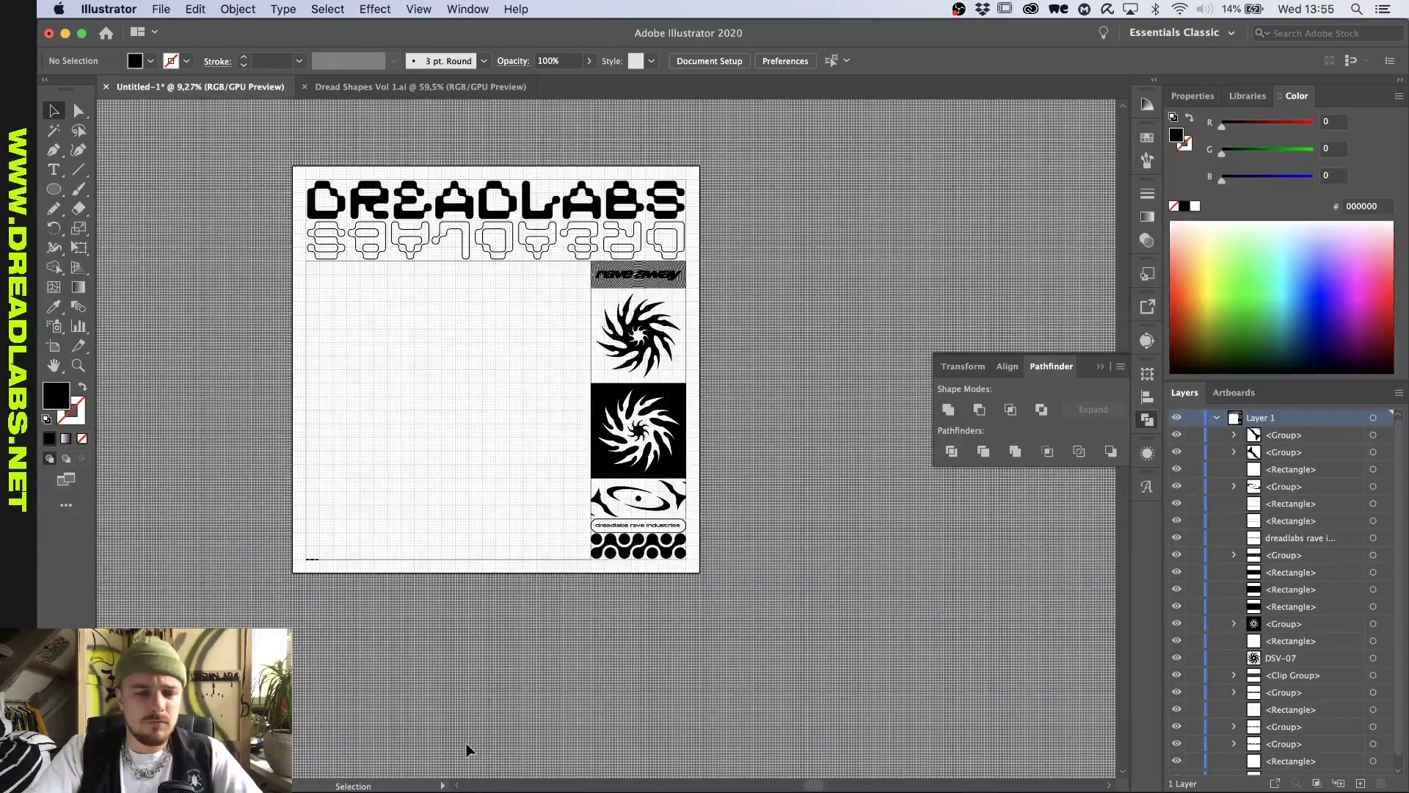
# Step: Place DC-Chrome-5.png from the Chrome folder in Finder onto the artboard
pyautogui.click(471, 749)
pyautogui.click(593, 207)
pyautogui.click(811, 247)
pyautogui.click(904, 177)
pyautogui.click(919, 236)
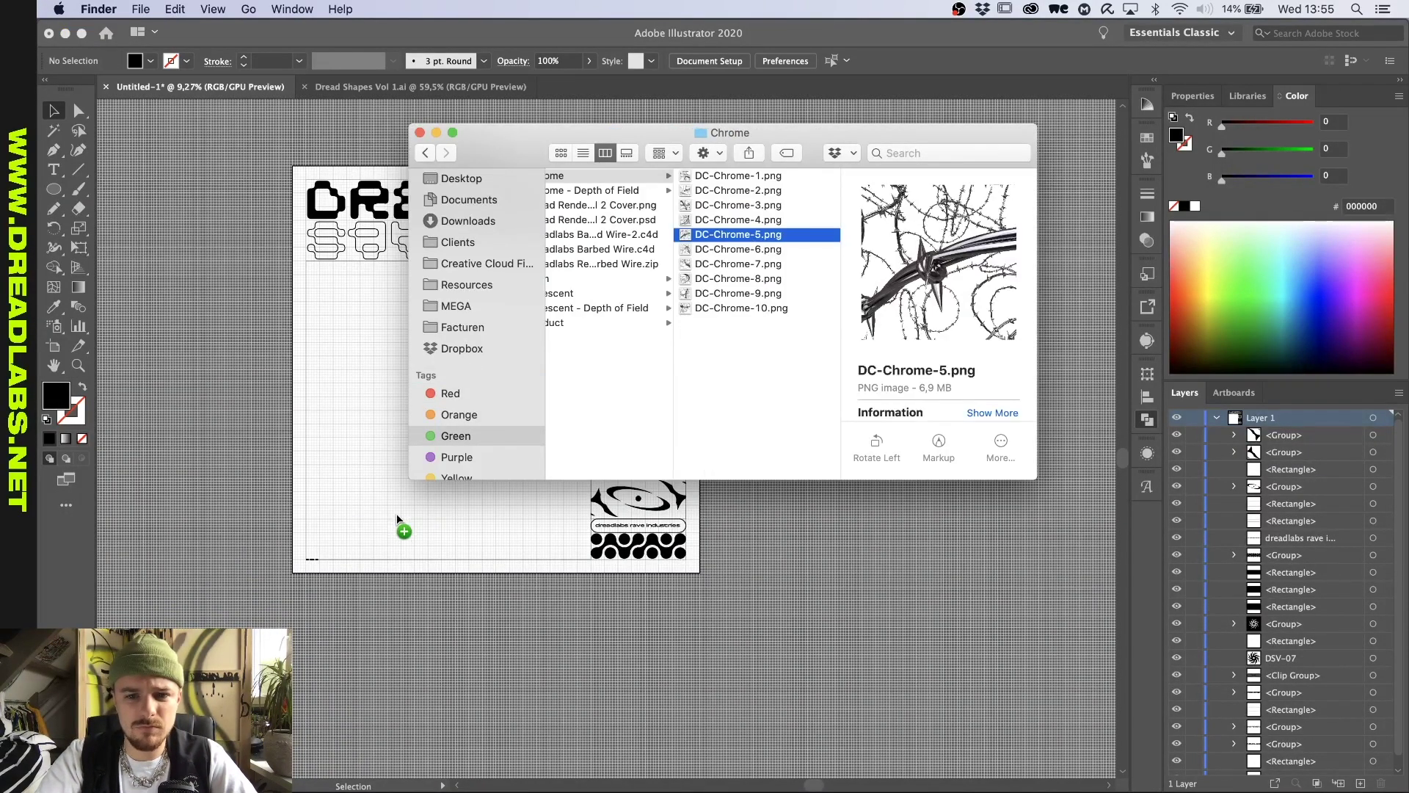
pyautogui.moveTo(397, 520); pyautogui.dragTo(399, 518)
# Step: Image-trace the barbed wire picture in black and white with preview on, minimum noise, more corners and white ignored
pyautogui.click(1146, 339)
pyautogui.click(920, 572)
pyautogui.click(443, 195)
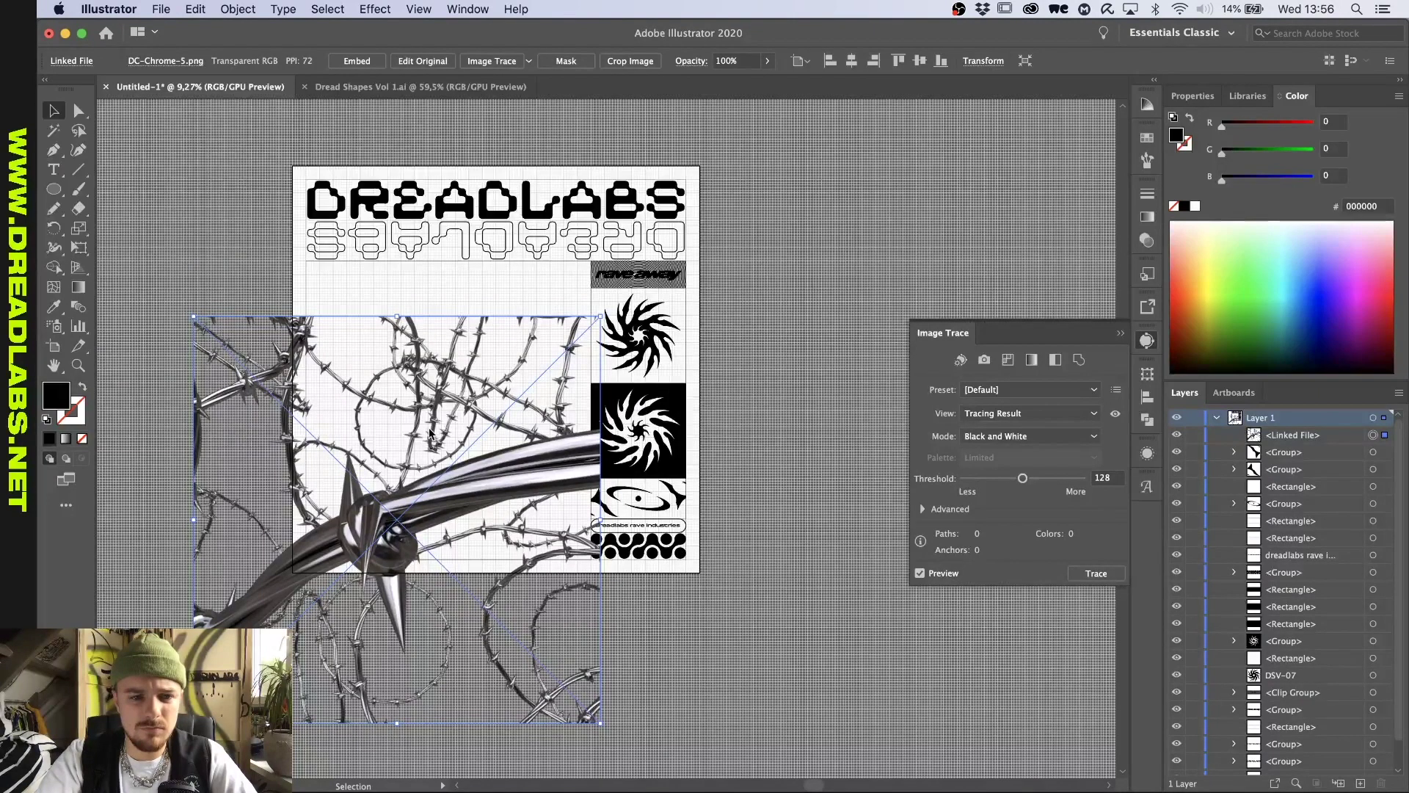
pyautogui.click(923, 508)
pyautogui.moveTo(991, 590); pyautogui.dragTo(863, 620)
pyautogui.click(965, 696)
pyautogui.moveTo(1053, 560); pyautogui.dragTo(1077, 560)
pyautogui.scroll(5, 352, 444)
pyautogui.scroll(-3, 477, 301)
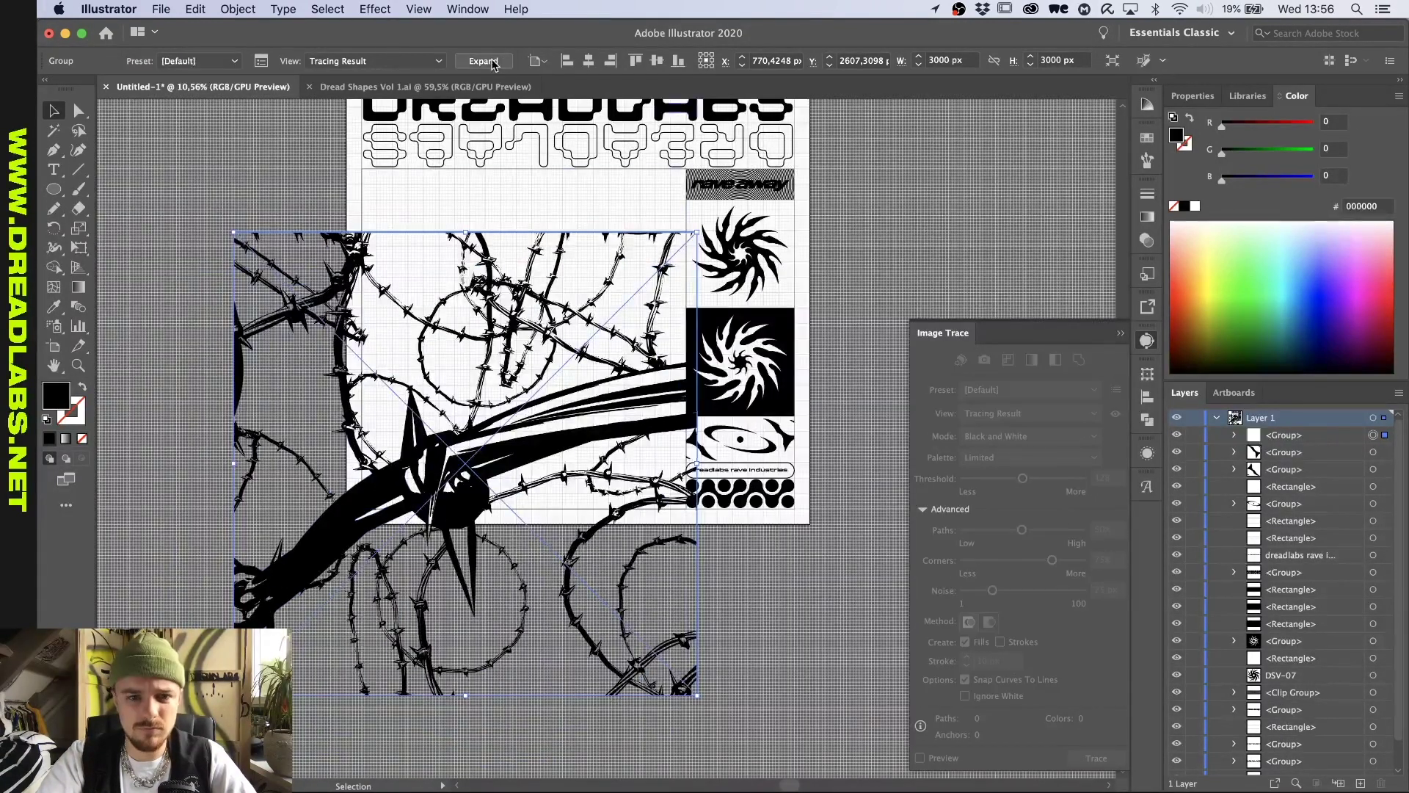
# Step: Expand the traced barbed wire, then centre it and scale it down over the large empty frame
pyautogui.click(484, 61)
pyautogui.click(766, 61)
pyautogui.click(834, 61)
pyautogui.click(541, 594)
pyautogui.click(526, 550)
pyautogui.moveTo(525, 574); pyautogui.dragTo(1202, 499)
# Step: Paste a copy of the large frame rectangle in place and use it as a clipping mask for the barbed wire
pyautogui.click(362, 486)
pyautogui.press('super+c')
pyautogui.press('super+shift+v')
pyautogui.keyDown('shift'); pyautogui.click(1384, 453); pyautogui.keyUp('shift')
pyautogui.press('super+7')
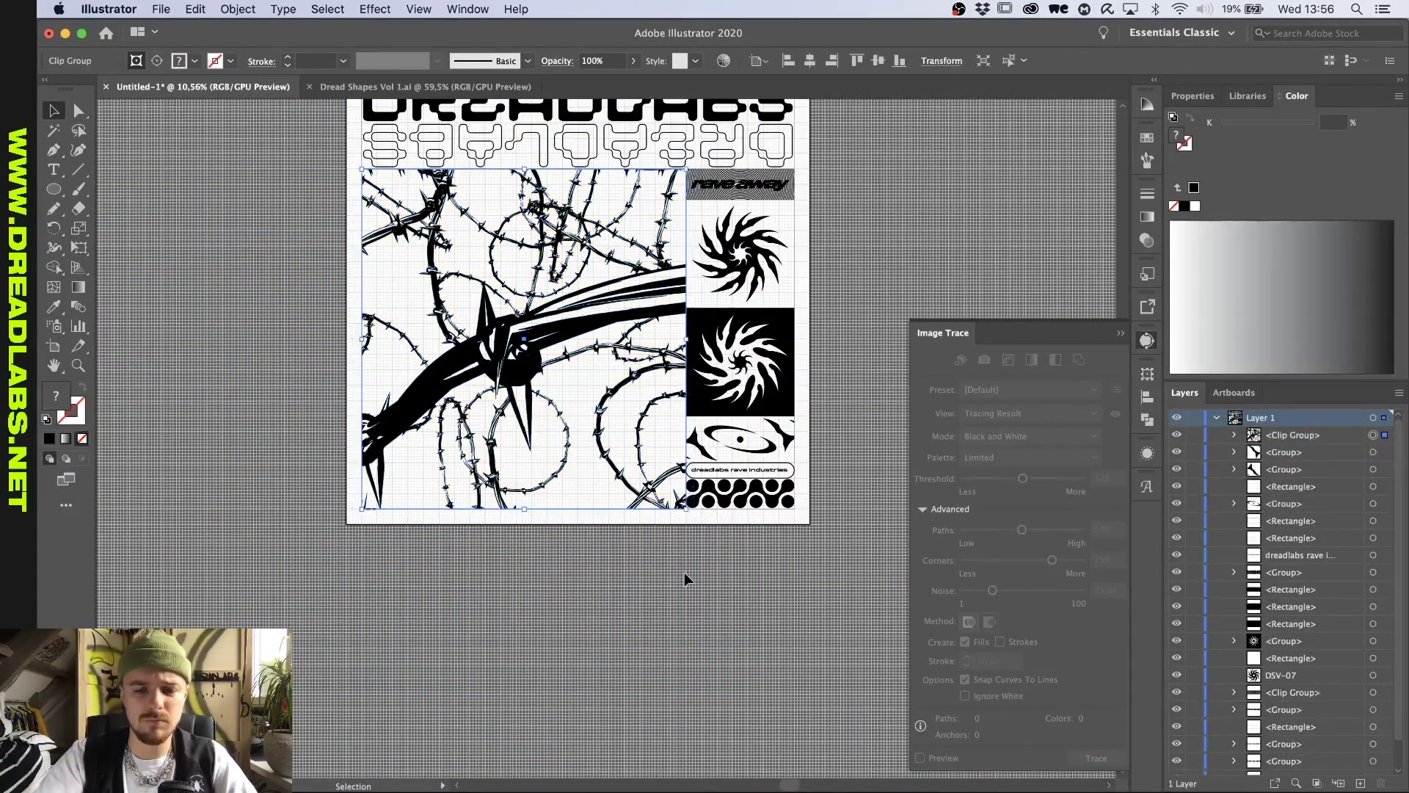
# Step: Send the clipped barbed wire and the grouped eye artwork to the back of the layer
pyautogui.scroll(3, 685, 572)
pyautogui.press('super+shift+[')
pyautogui.click(1383, 436)
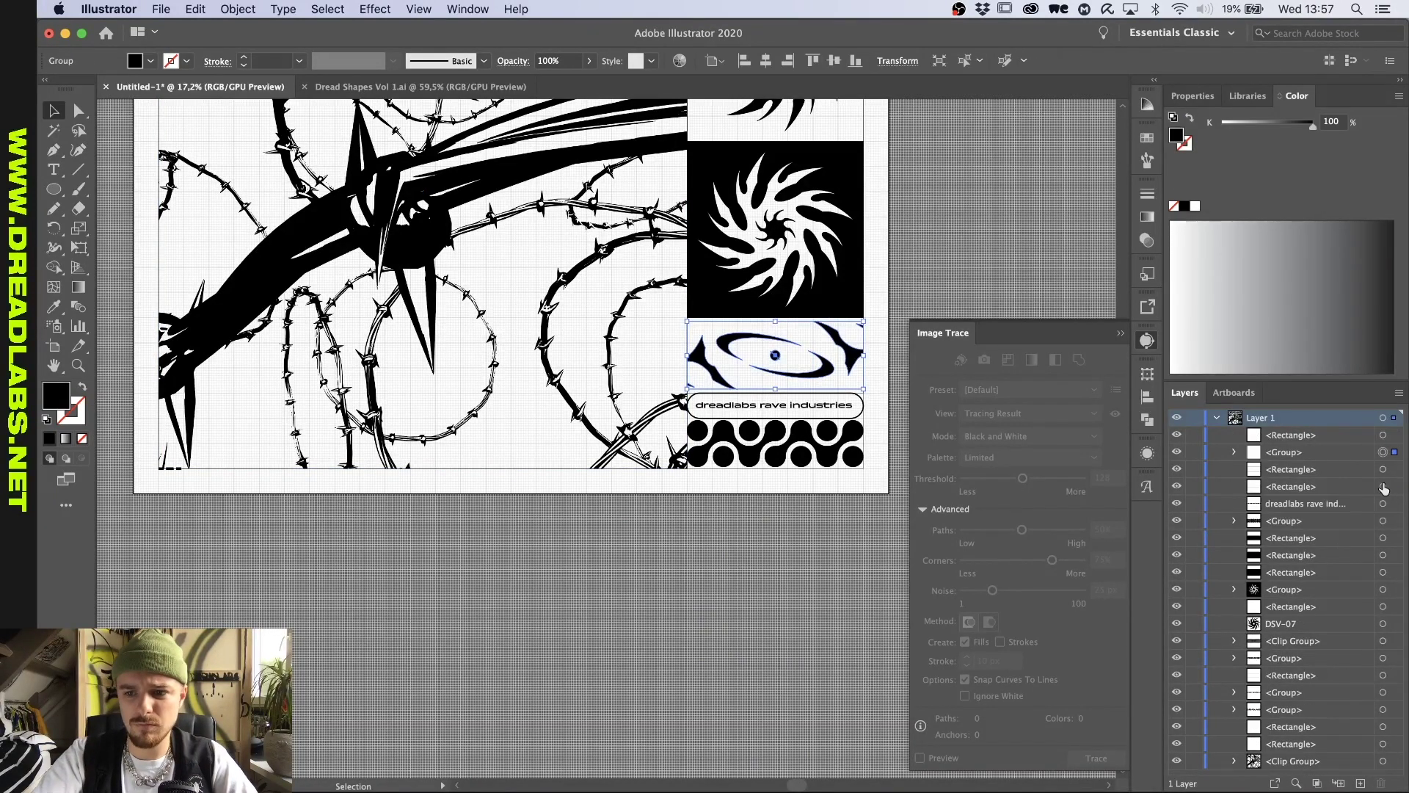
pyautogui.scroll(-1, 1384, 488)
# Step: Group the "dreadlabs rave industries" text with its pill outline and send the group to the back
pyautogui.click(1383, 488)
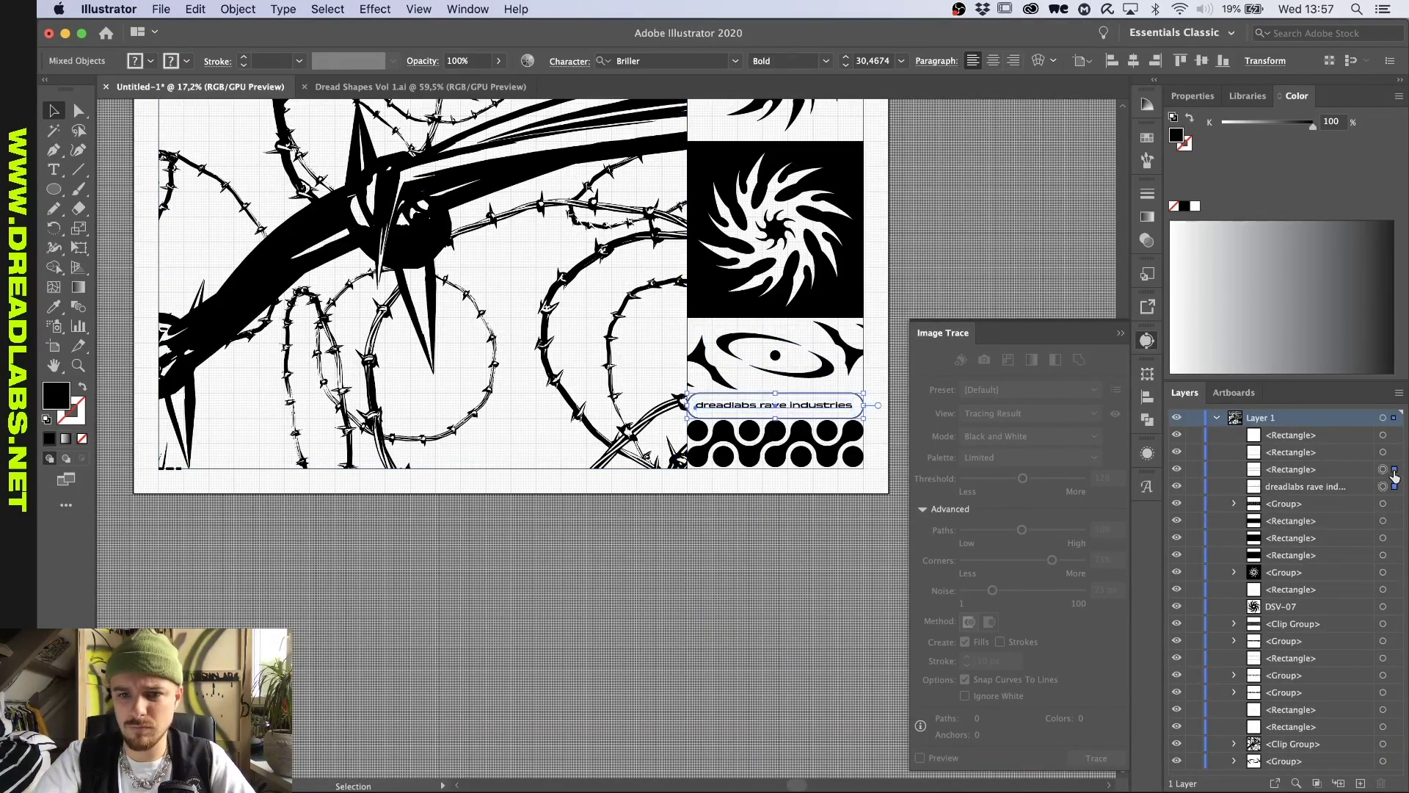
pyautogui.keyDown('shift'); pyautogui.click(1394, 470); pyautogui.keyUp('shift')
pyautogui.press('super+g')
pyautogui.press('super+shift+[')
# Step: Send the white-on-black flame square and the black flame shape above it to the back of the layer
pyautogui.click(1393, 484)
pyautogui.scroll(-2, 953, 610)
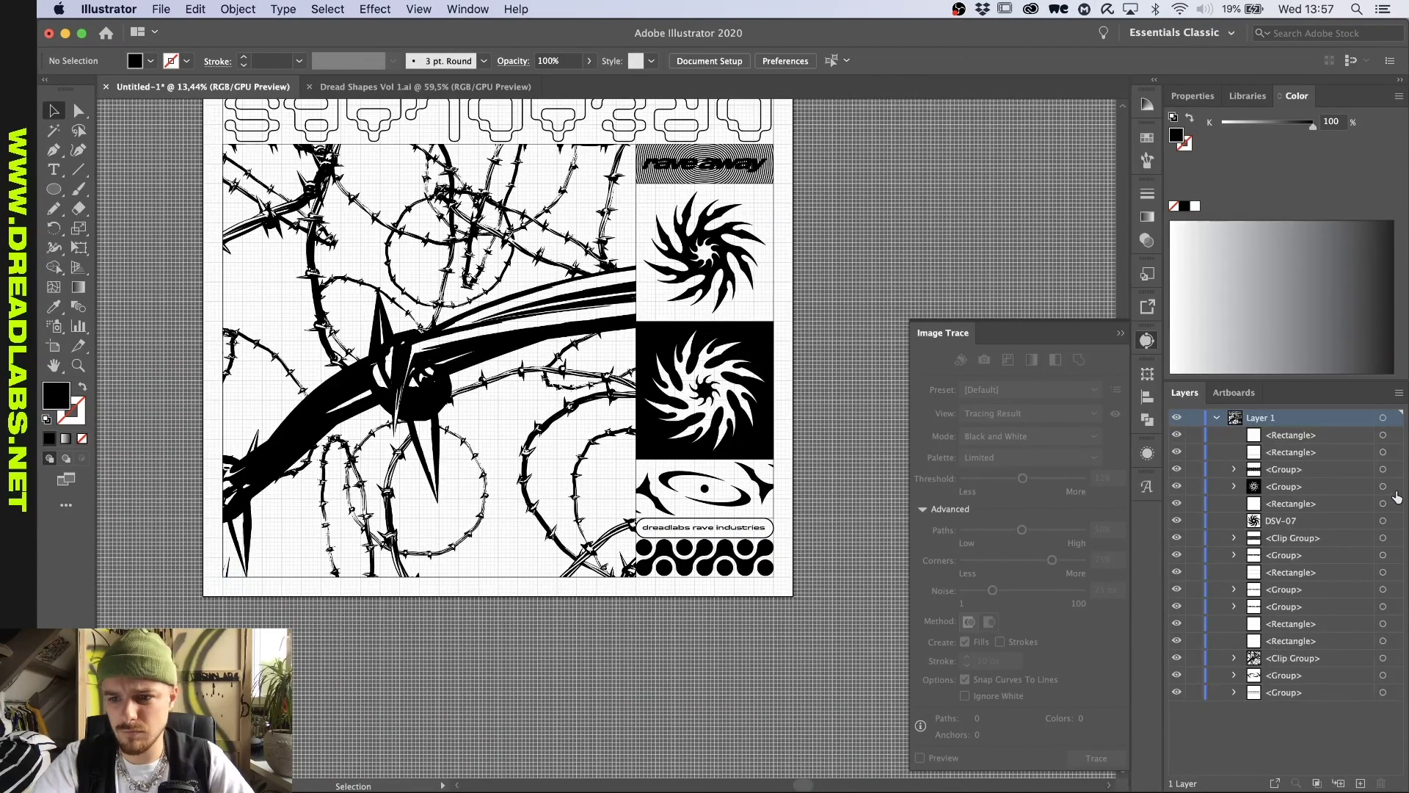
pyautogui.press('super+shift+[')
# Step: Select the frame rectangles, including the one around the barbed wire, and set their stroke to 5 pt
pyautogui.scroll(1, 789, 243)
pyautogui.click(788, 218)
pyautogui.scroll(4, 667, 261)
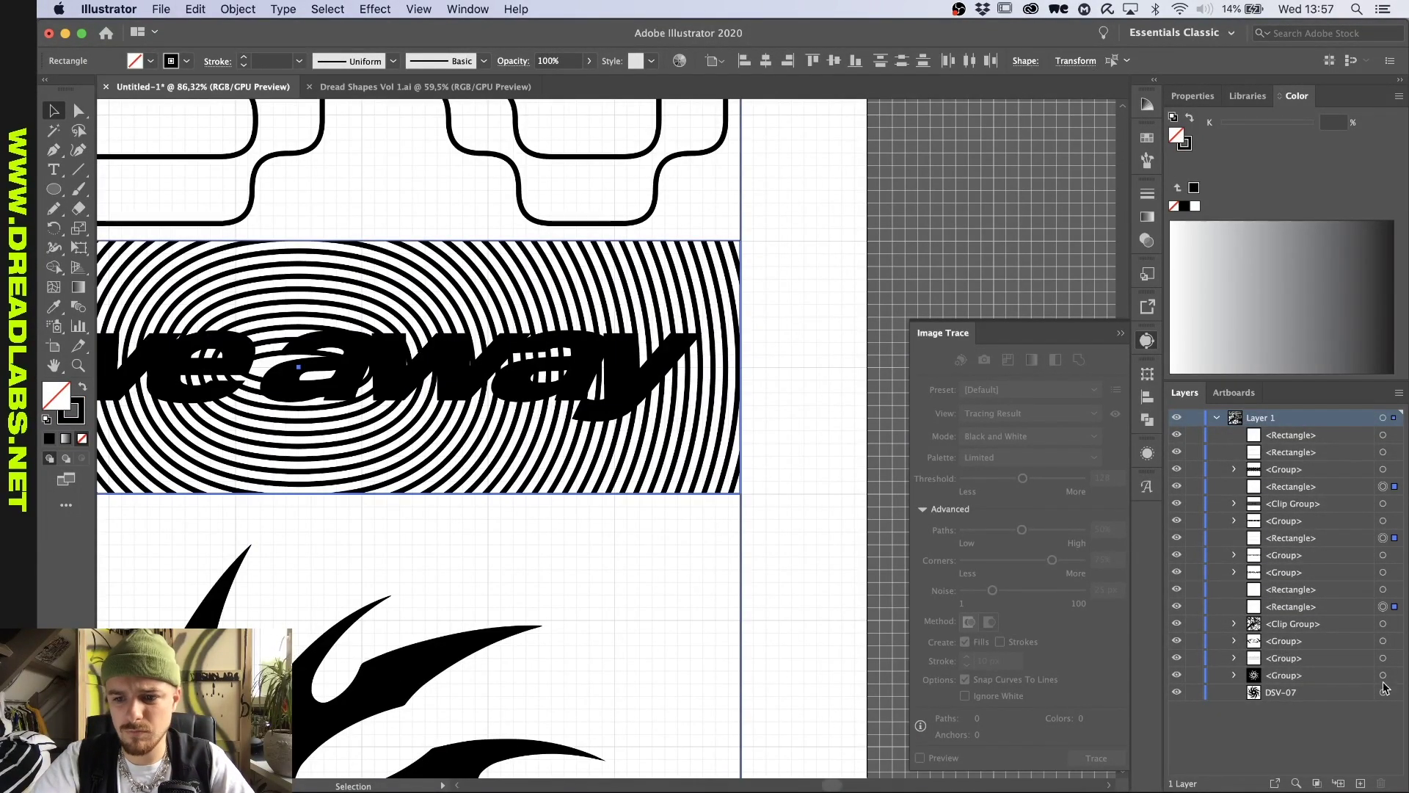
pyautogui.keyDown('shift'); pyautogui.click(1394, 590); pyautogui.keyUp('shift')
pyautogui.scroll(-5, 745, 514)
pyautogui.scroll(-2, 745, 514)
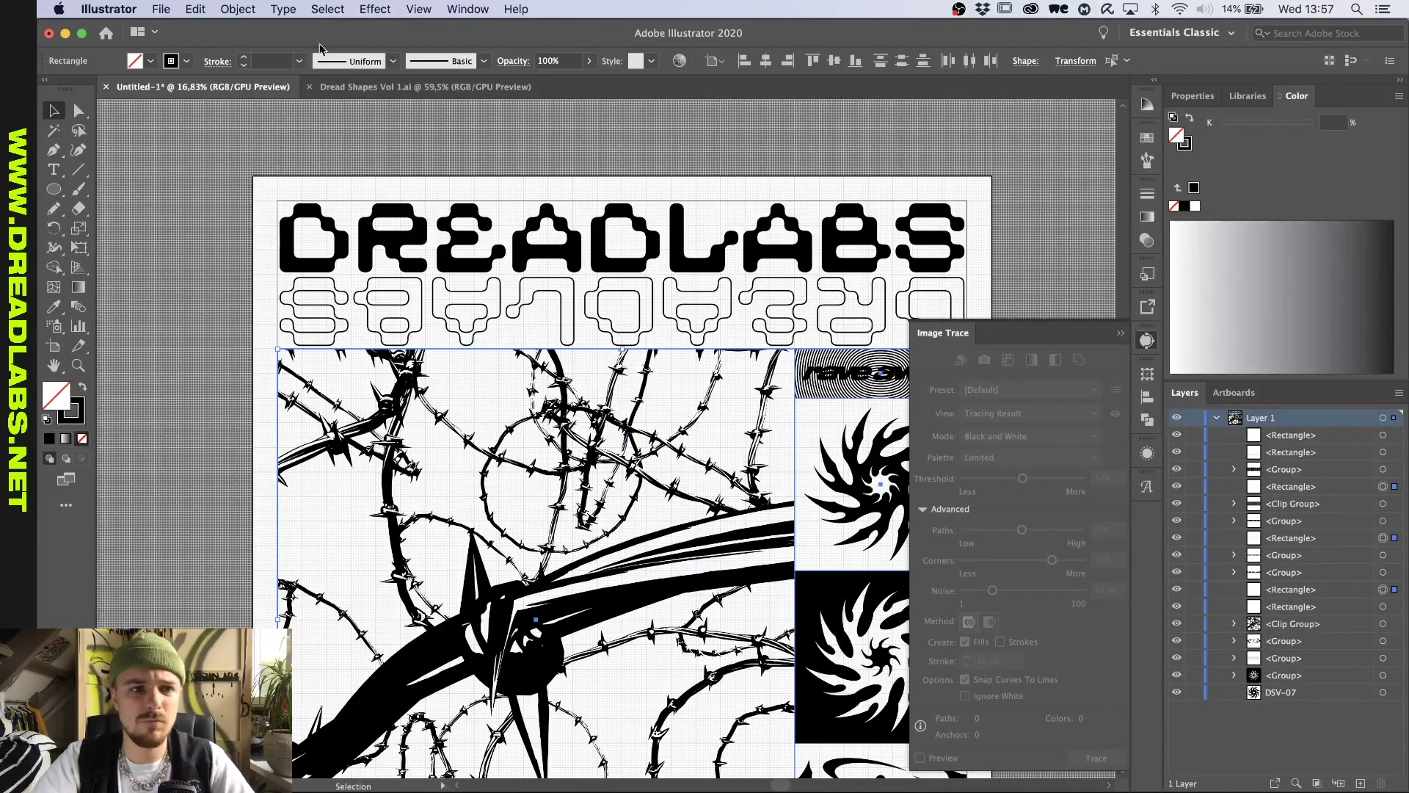
pyautogui.click(244, 67)
pyautogui.click(239, 196)
pyautogui.scroll(-3, 239, 196)
pyautogui.scroll(2, 239, 195)
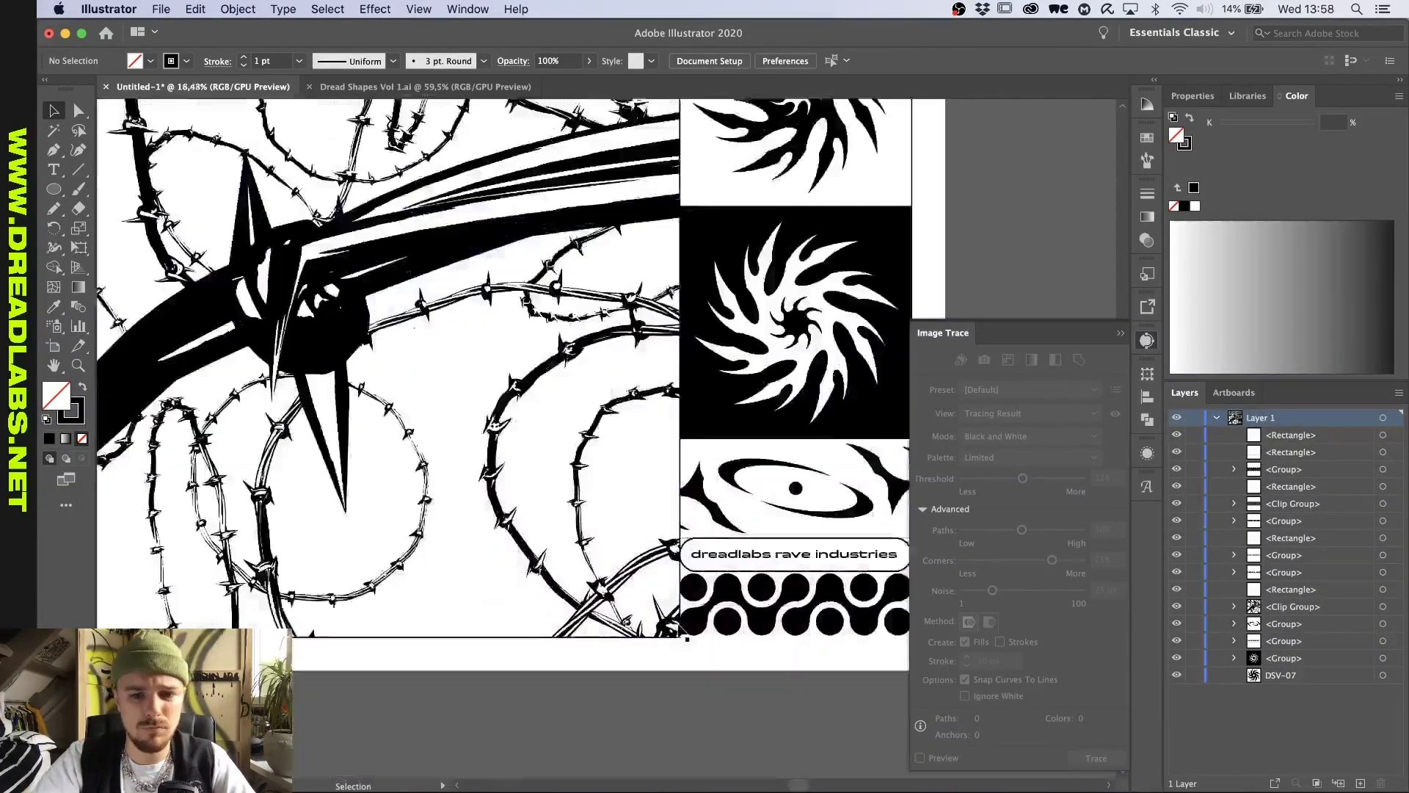
pyautogui.scroll(2, 771, 562)
pyautogui.click(627, 484)
pyautogui.press('Delete')
pyautogui.click(626, 488)
pyautogui.press('Delete')
pyautogui.scroll(-3, 676, 535)
pyautogui.press('super+z')
pyautogui.press('super+z')
pyautogui.press('super+z')
pyautogui.press('super+z')
pyautogui.scroll(3, 681, 533)
pyautogui.scroll(-2, 682, 568)
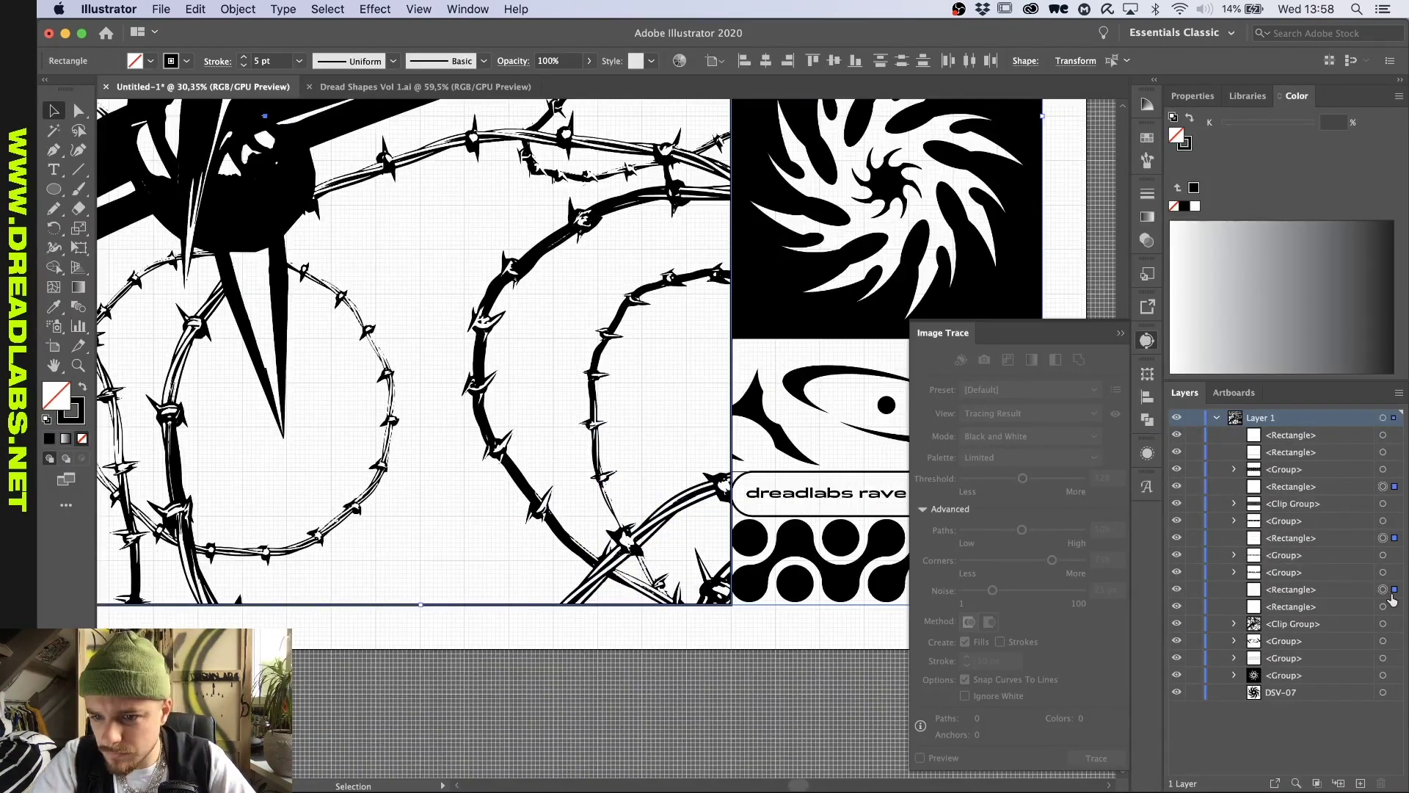
# Step: Resize the barbed wire's clipping rectangle to 2090 by 2190 px and round its corners to 40 px
pyautogui.scroll(-4, 624, 681)
pyautogui.click(598, 668)
pyautogui.scroll(2, 598, 667)
pyautogui.click(591, 558)
pyautogui.click(1193, 95)
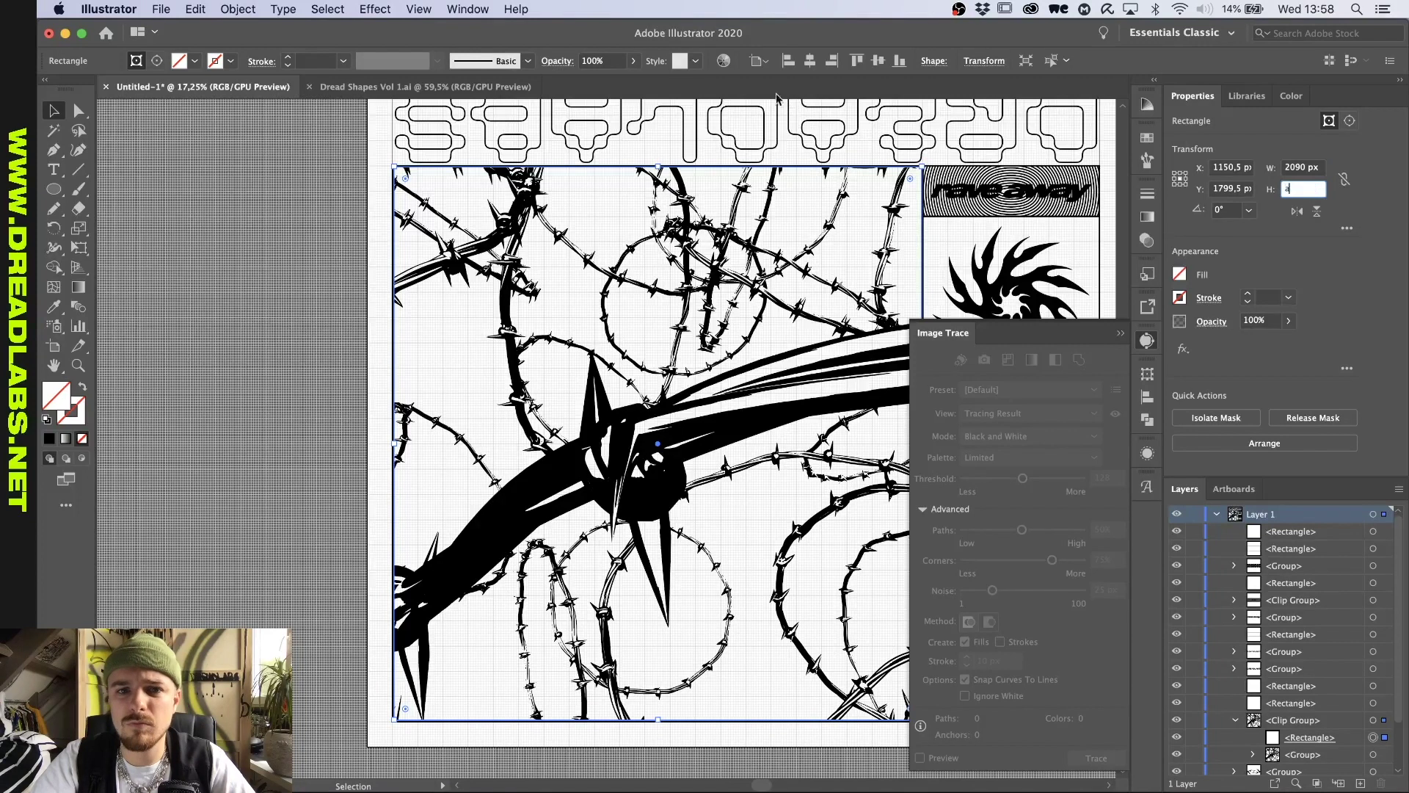
pyautogui.click(792, 57)
pyautogui.scroll(10, 824, 450)
pyautogui.click(792, 57)
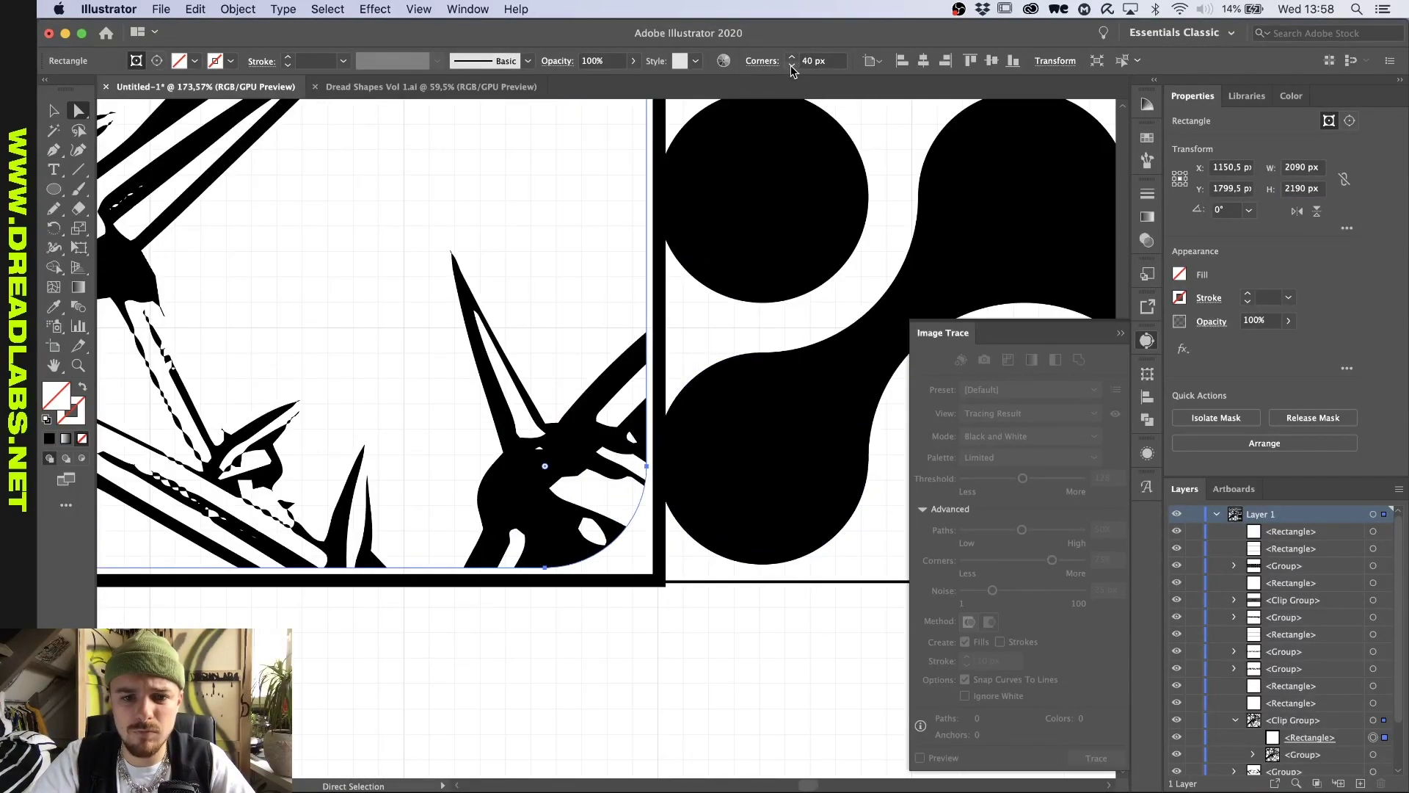
# Step: Round the corners of the outer barbed-wire frame to match its clipping mask and delete the surplus frame rectangles
pyautogui.scroll(-4, 536, 110)
pyautogui.click(596, 334)
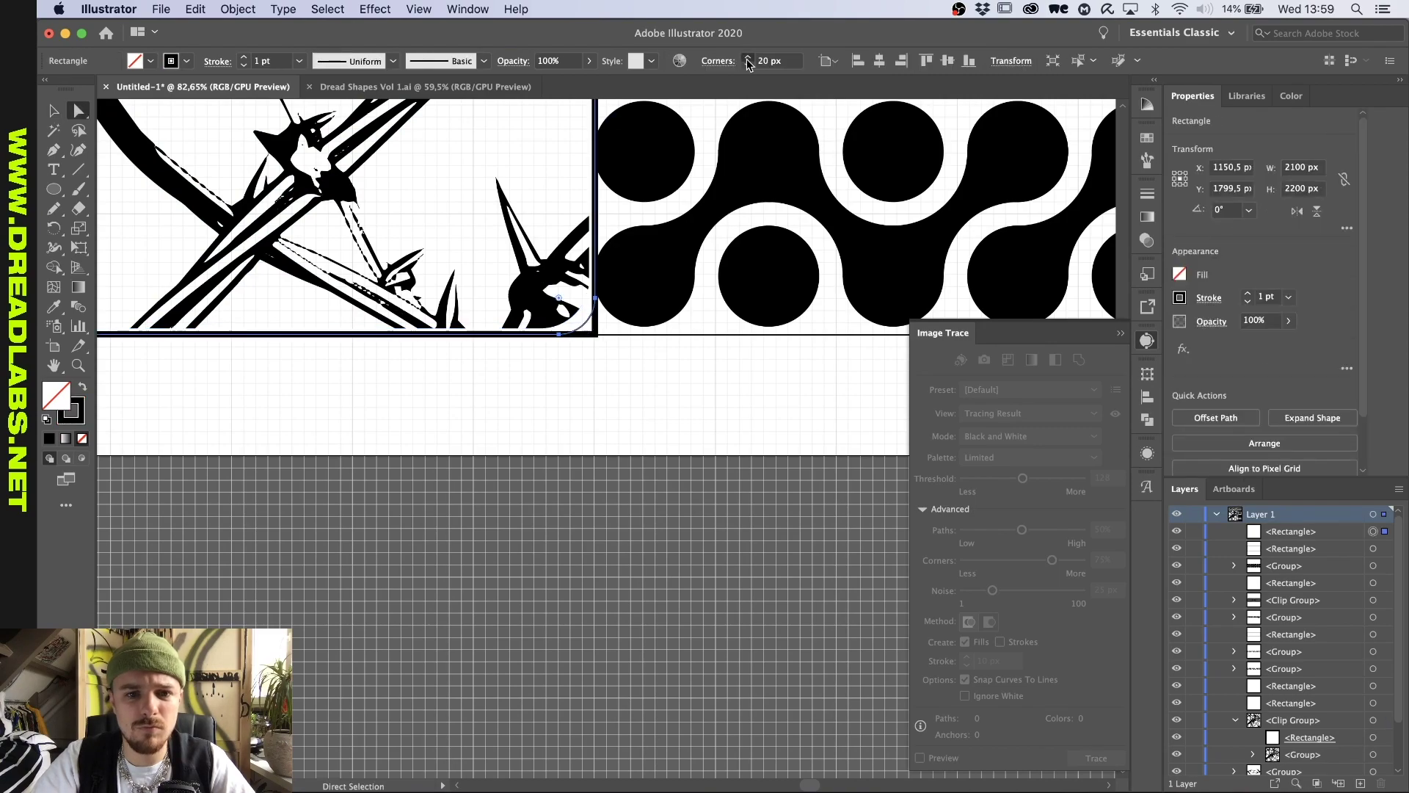
pyautogui.click(584, 335)
pyautogui.press('Delete')
pyautogui.press('Delete')
pyautogui.scroll(-6, 597, 330)
pyautogui.scroll(6, 597, 330)
pyautogui.hscroll(-5, 597, 330)
pyautogui.press('v')
pyautogui.click(355, 116)
pyautogui.press('Delete')
# Step: Examine the barbed wire in isolation and along the edges of its rounded frame
pyautogui.scroll(-4, 354, 116)
pyautogui.scroll(4, 243, 415)
pyautogui.doubleClick(242, 415)
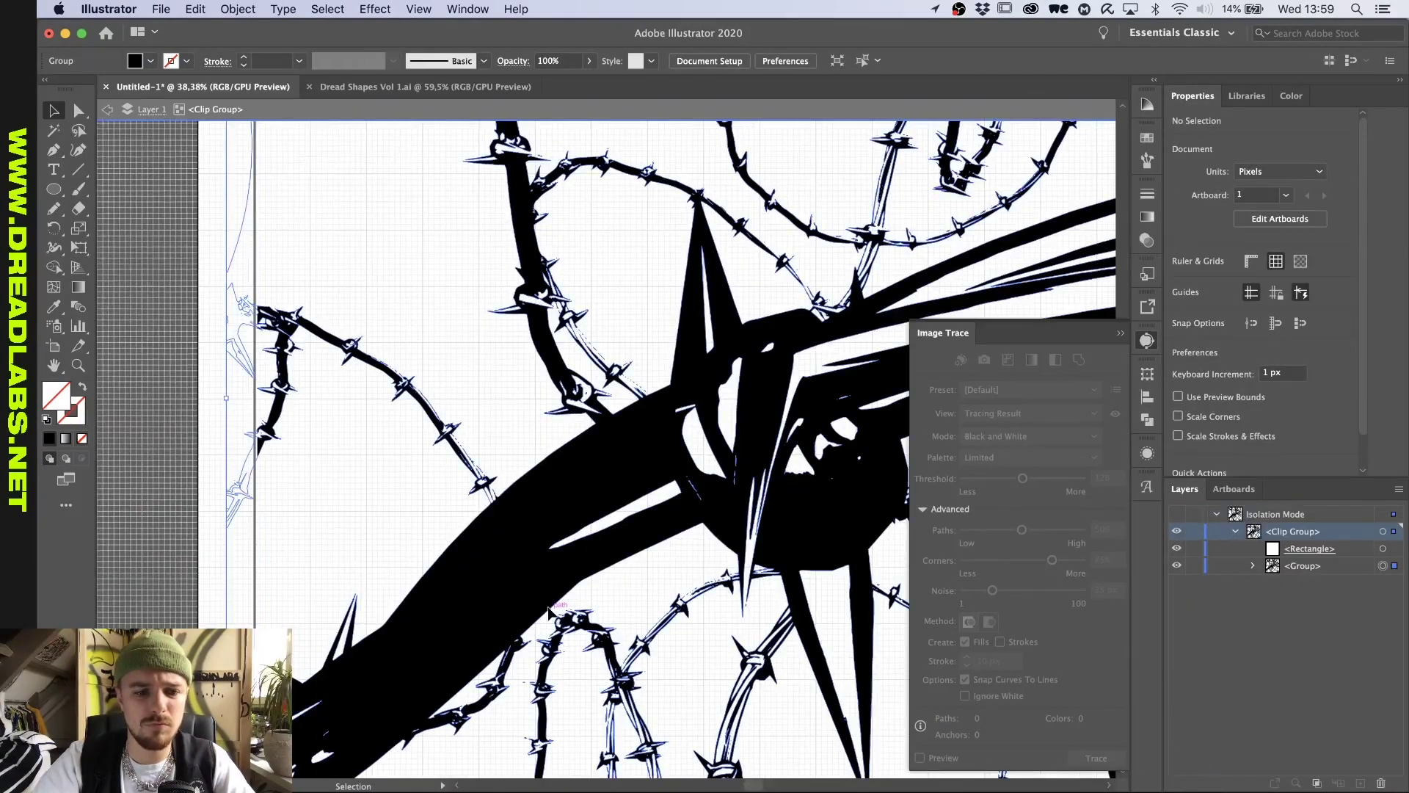
pyautogui.press('Escape')
pyautogui.hscroll(-3, 402, 411)
pyautogui.scroll(3, 403, 411)
pyautogui.click(399, 411)
pyautogui.click(339, 296)
pyautogui.scroll(-5, 340, 296)
pyautogui.hscroll(4, 340, 296)
pyautogui.scroll(5, 340, 296)
pyautogui.scroll(-5, 420, 617)
pyautogui.scroll(-4, 419, 616)
pyautogui.scroll(4, 411, 336)
pyautogui.scroll(-6, 412, 336)
# Step: Set the frame around the black flame shape to 690 by 690 px and round its corners
pyautogui.moveTo(411, 336); pyautogui.dragTo(497, 110)
pyautogui.click(1385, 583)
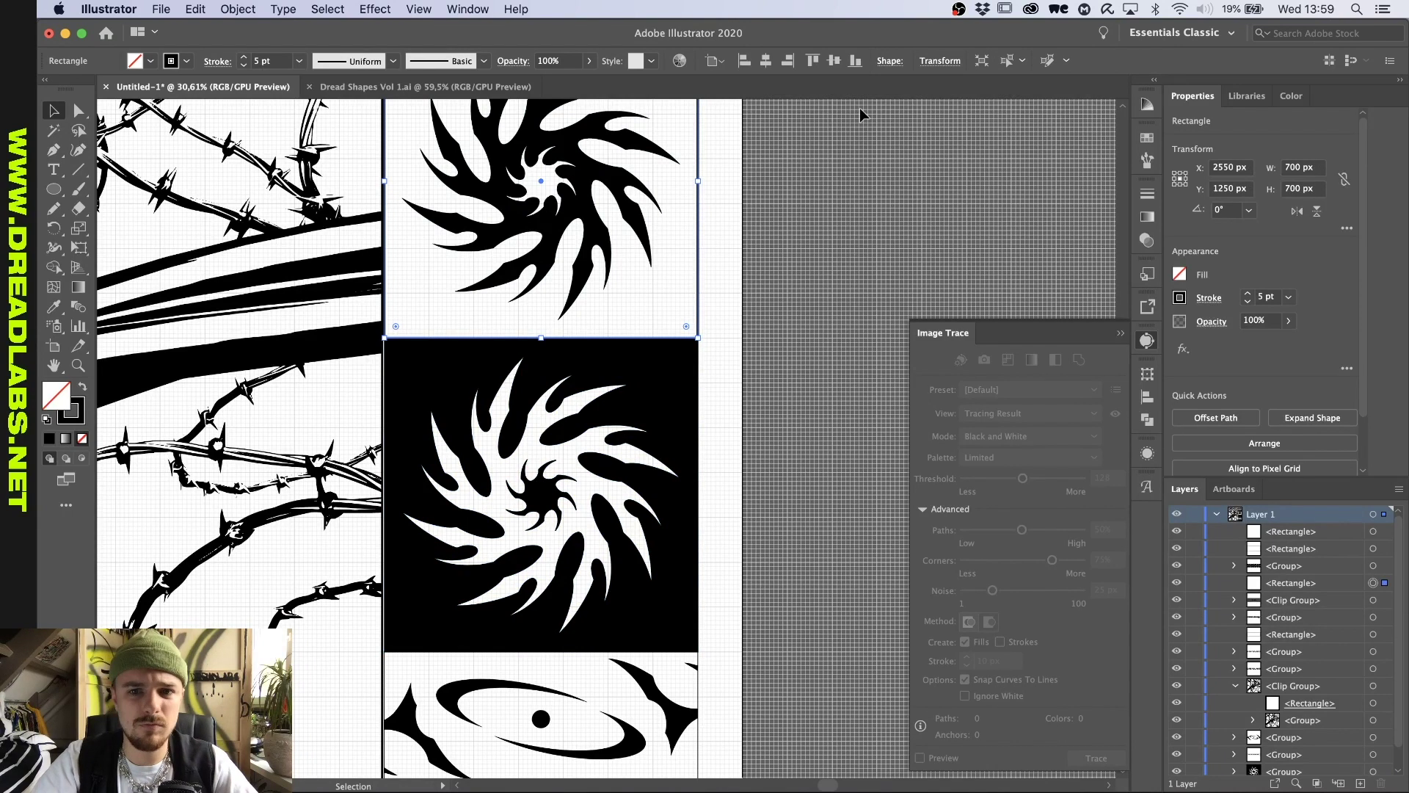
pyautogui.scroll(6, 698, 450)
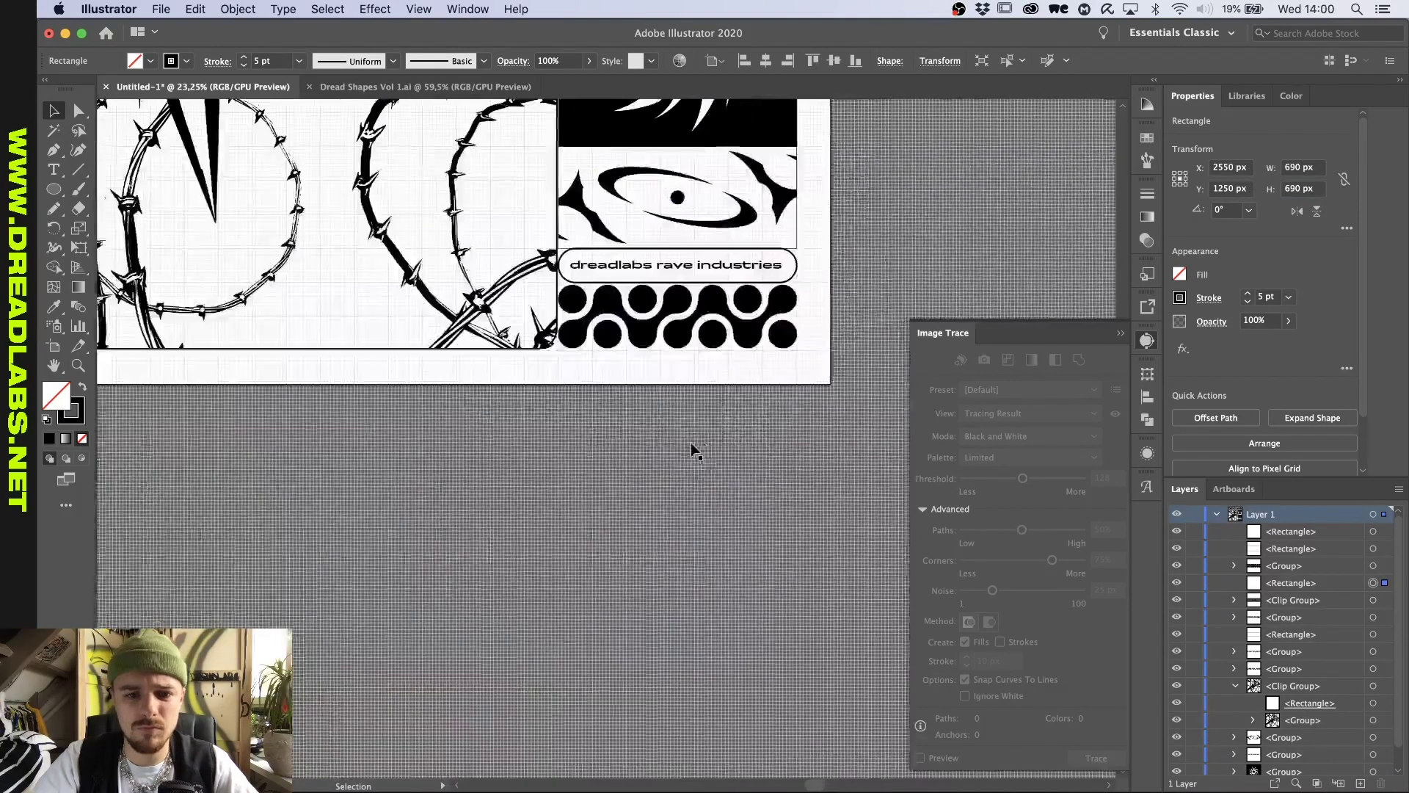
pyautogui.scroll(-4, 633, 280)
pyautogui.click(633, 281)
pyautogui.scroll(4, 633, 281)
pyautogui.click(793, 257)
pyautogui.click(813, 186)
pyautogui.keyDown('super'); pyautogui.click(814, 186); pyautogui.keyUp('super')
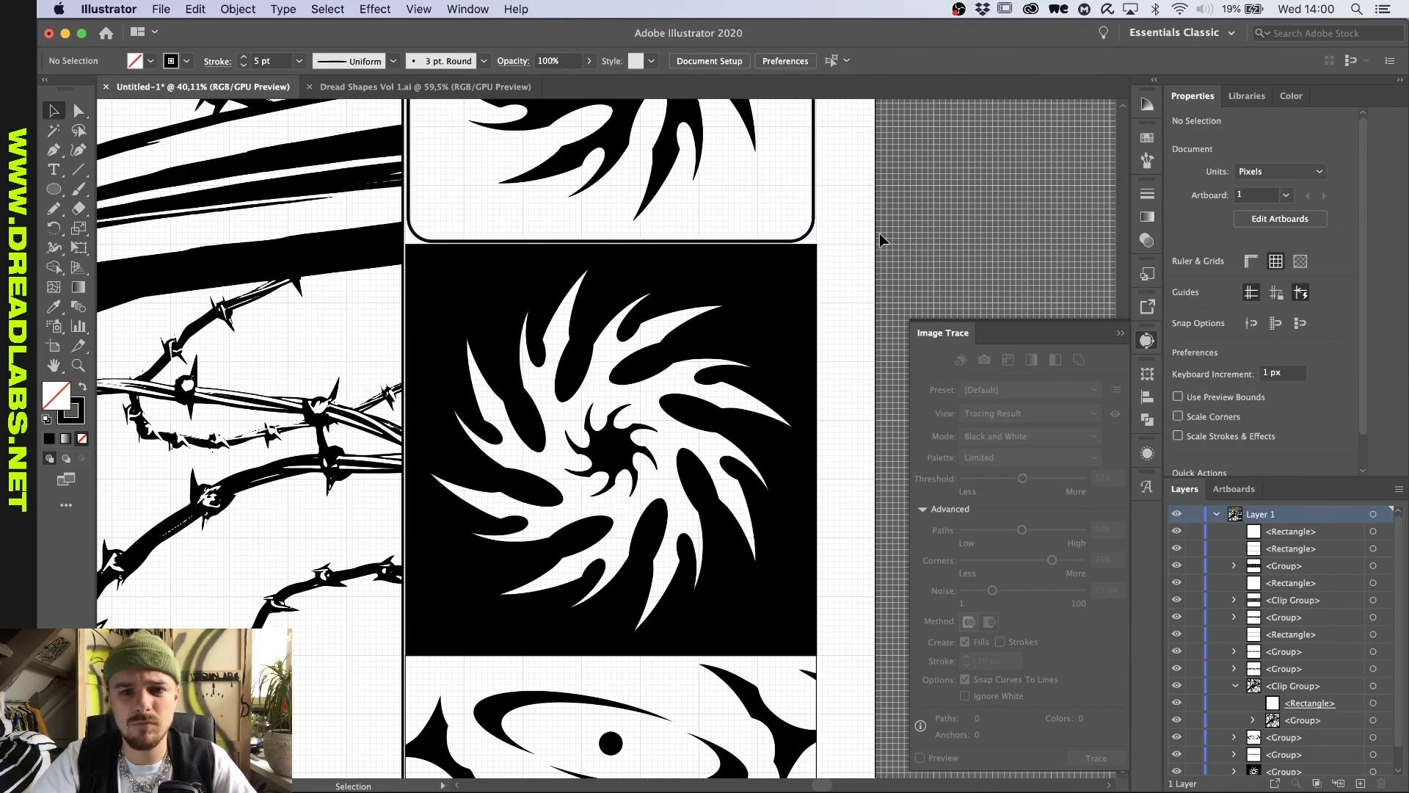
# Step: Copy the rounded flame frame onto the black flame square below and use it as the square's clipping mask
pyautogui.click(800, 279)
pyautogui.scroll(2, 784, 289)
pyautogui.scroll(-3, 759, 226)
pyautogui.click(761, 230)
pyautogui.moveTo(761, 230); pyautogui.dragTo(761, 576)
pyautogui.keyDown('shift'); pyautogui.click(756, 576); pyautogui.keyUp('shift')
pyautogui.moveTo(787, 272); pyautogui.dragTo(755, 294)
pyautogui.press('super+7')
pyautogui.scroll(-4, 816, 324)
pyautogui.scroll(3, 816, 323)
pyautogui.doubleClick(724, 324)
pyautogui.press('Escape')
# Step: Set the eye artwork's frame to 690 px wide, reduce its height slightly and round its corners
pyautogui.scroll(-2, 756, 377)
pyautogui.scroll(6, 743, 522)
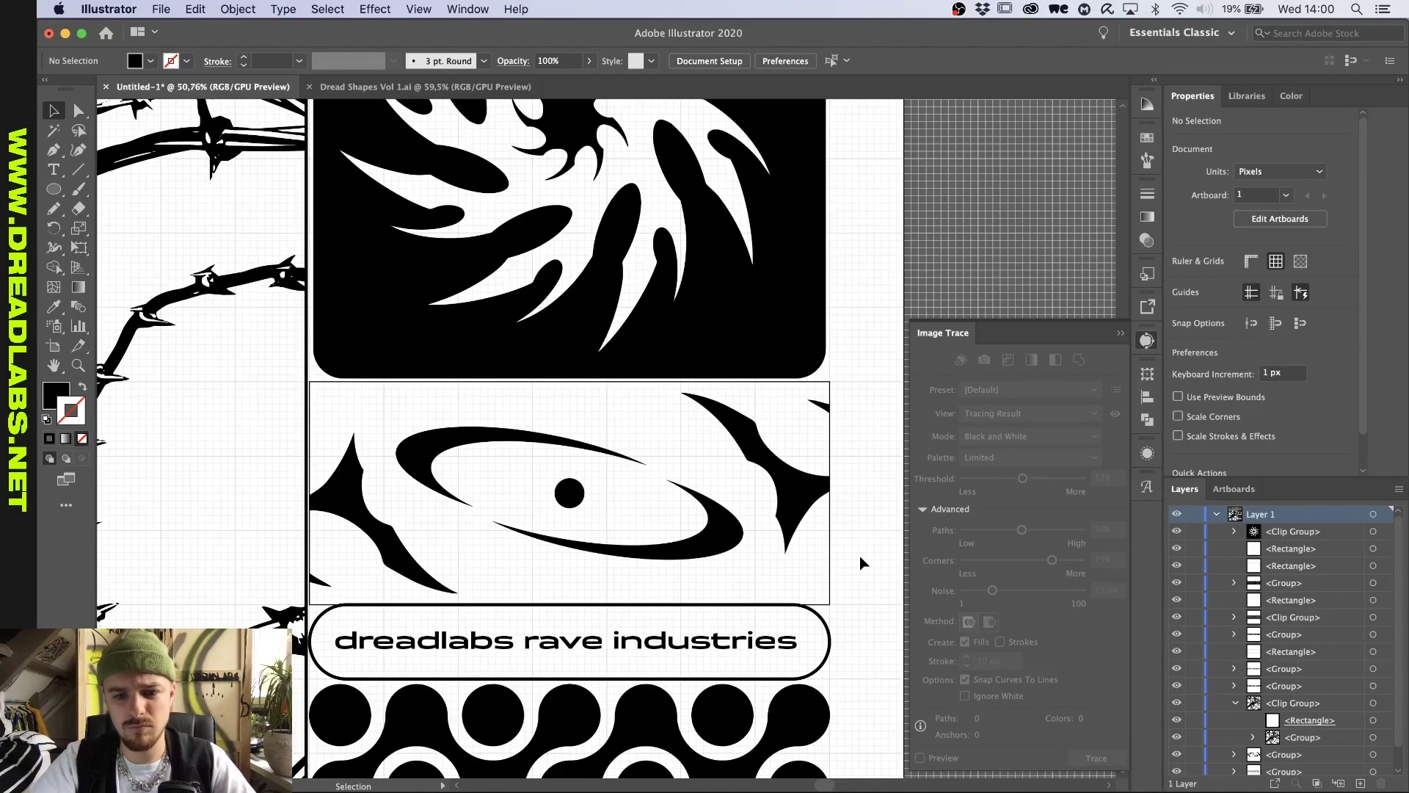
pyautogui.press('a')
pyautogui.click(829, 602)
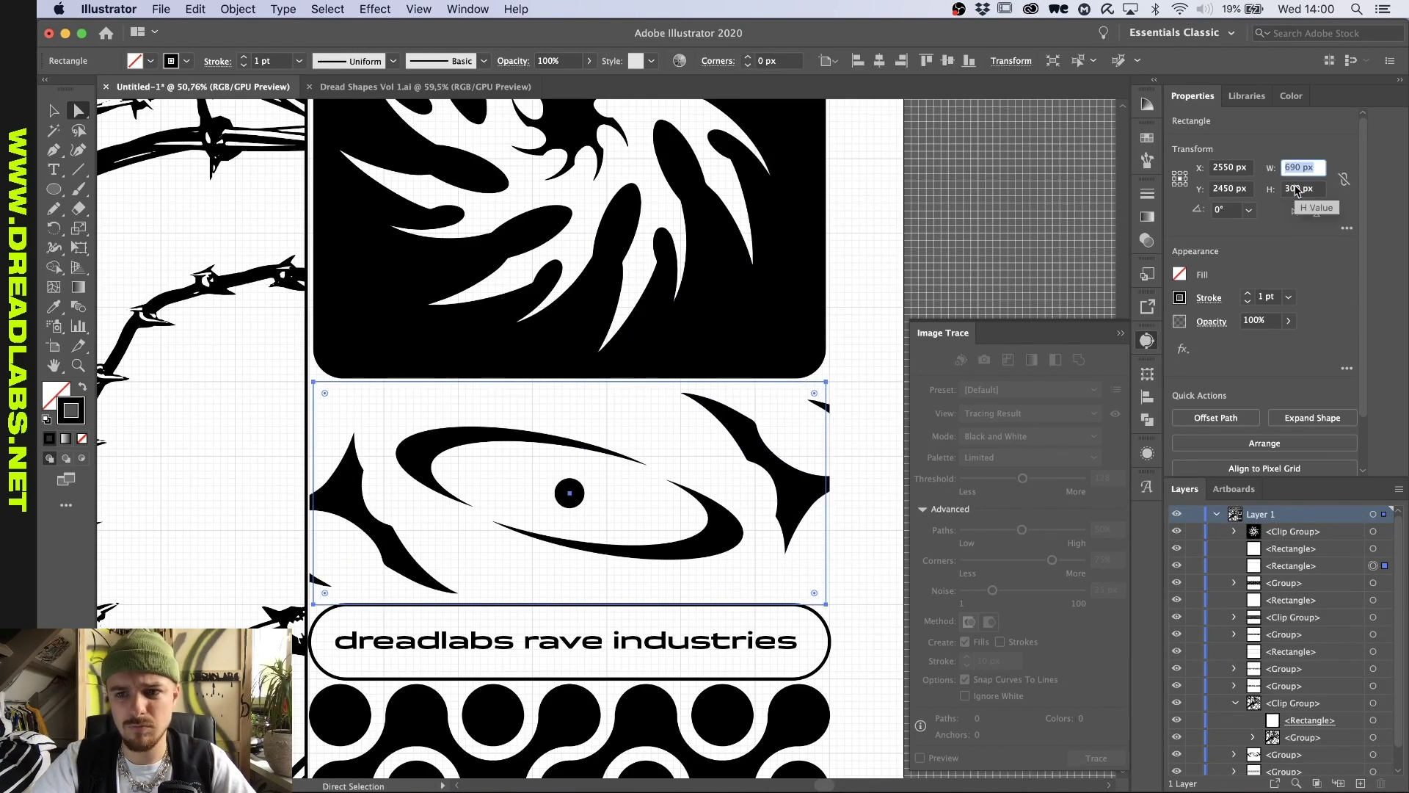
pyautogui.click(835, 622)
pyautogui.press('a')
# Step: Paste a copy of the rounded eye frame in front and clip the eye artwork with it
pyautogui.press('super+f')
pyautogui.press('v')
pyautogui.keyDown('shift'); pyautogui.click(802, 484); pyautogui.keyUp('shift')
pyautogui.press('super+7')
pyautogui.click(851, 456)
# Step: Align the circle pattern to the bottom edge of the barbed-wire frame
pyautogui.scroll(-3, 842, 457)
pyautogui.scroll(4, 530, 303)
pyautogui.scroll(-4, 530, 302)
pyautogui.click(381, 550)
pyautogui.scroll(5, 381, 551)
pyautogui.keyDown('shift'); pyautogui.click(294, 514); pyautogui.keyUp('shift')
pyautogui.click(294, 514)
pyautogui.click(855, 61)
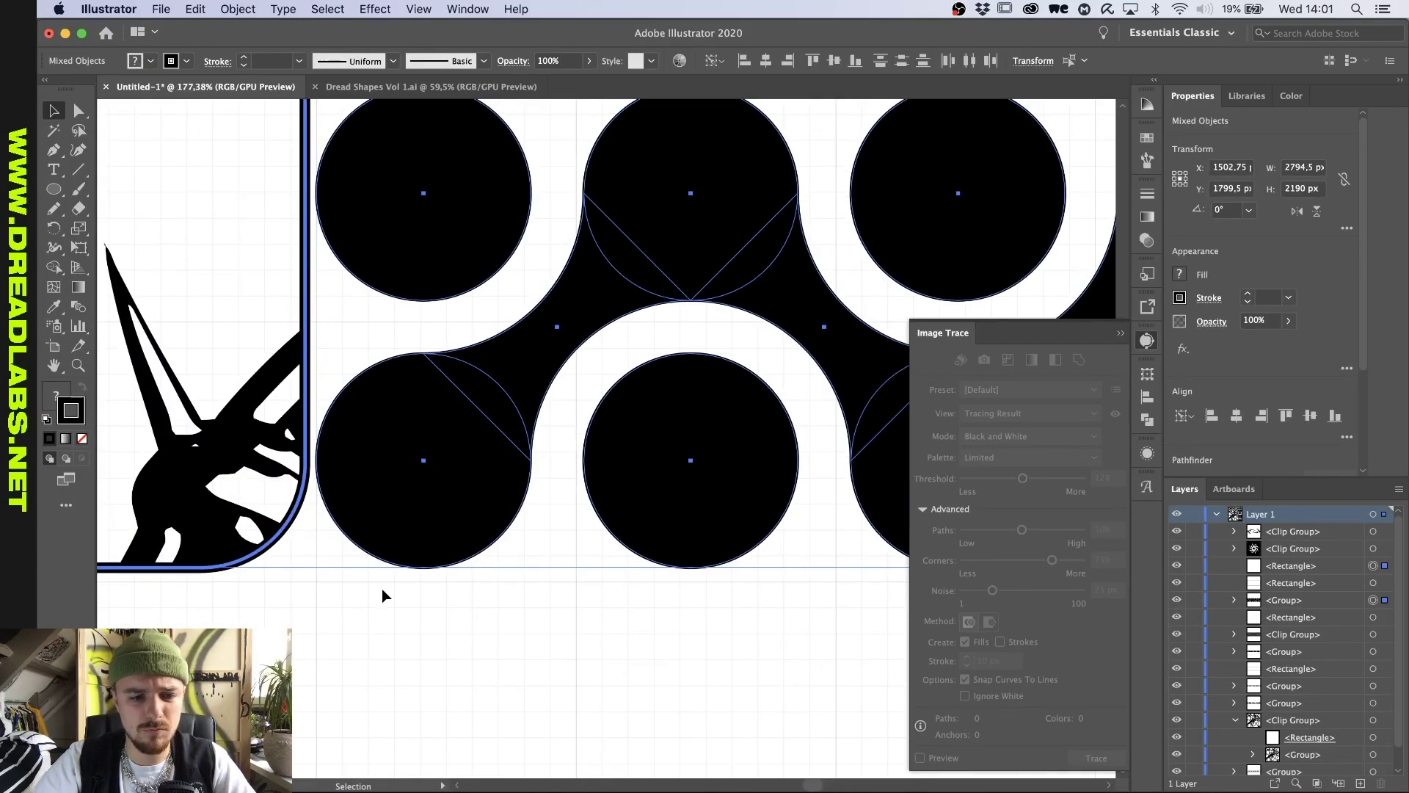
# Step: Set the "dreadlabs rave industries" text pill to 690 px wide and reduce its height slightly
pyautogui.scroll(-4, 382, 598)
pyautogui.click(323, 540)
pyautogui.click(1293, 167)
pyautogui.write('690')
pyautogui.press('Return')
pyautogui.click(954, 275)
pyautogui.click(1301, 188)
pyautogui.hotkey('shift', 'Down')
pyautogui.click(1071, 242)
# Step: Round the corners of the "rave away" panel's frame and clipping mask, fitting both slightly inside the grid cell
pyautogui.scroll(-6, 828, 299)
pyautogui.scroll(3, 734, 440)
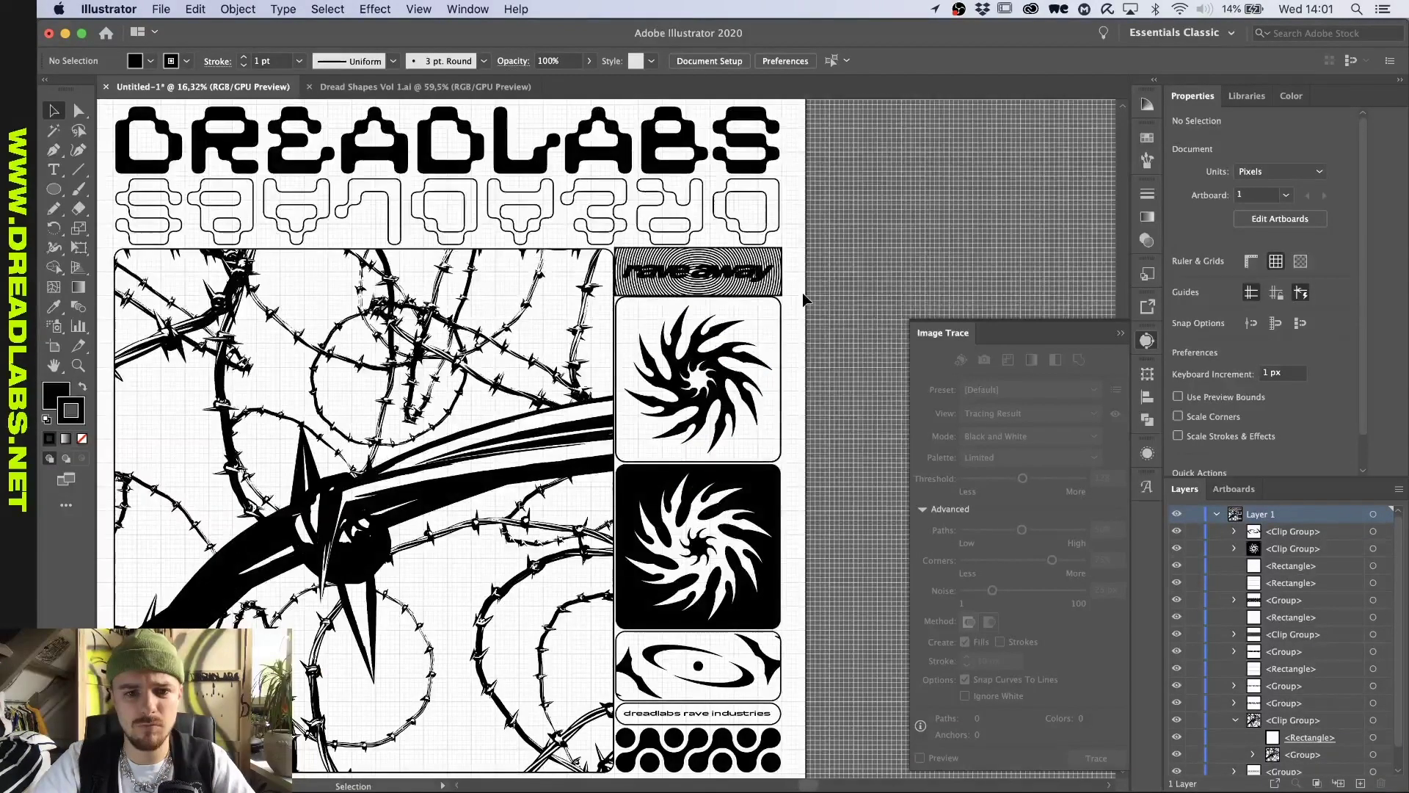
pyautogui.scroll(5, 805, 299)
pyautogui.click(761, 263)
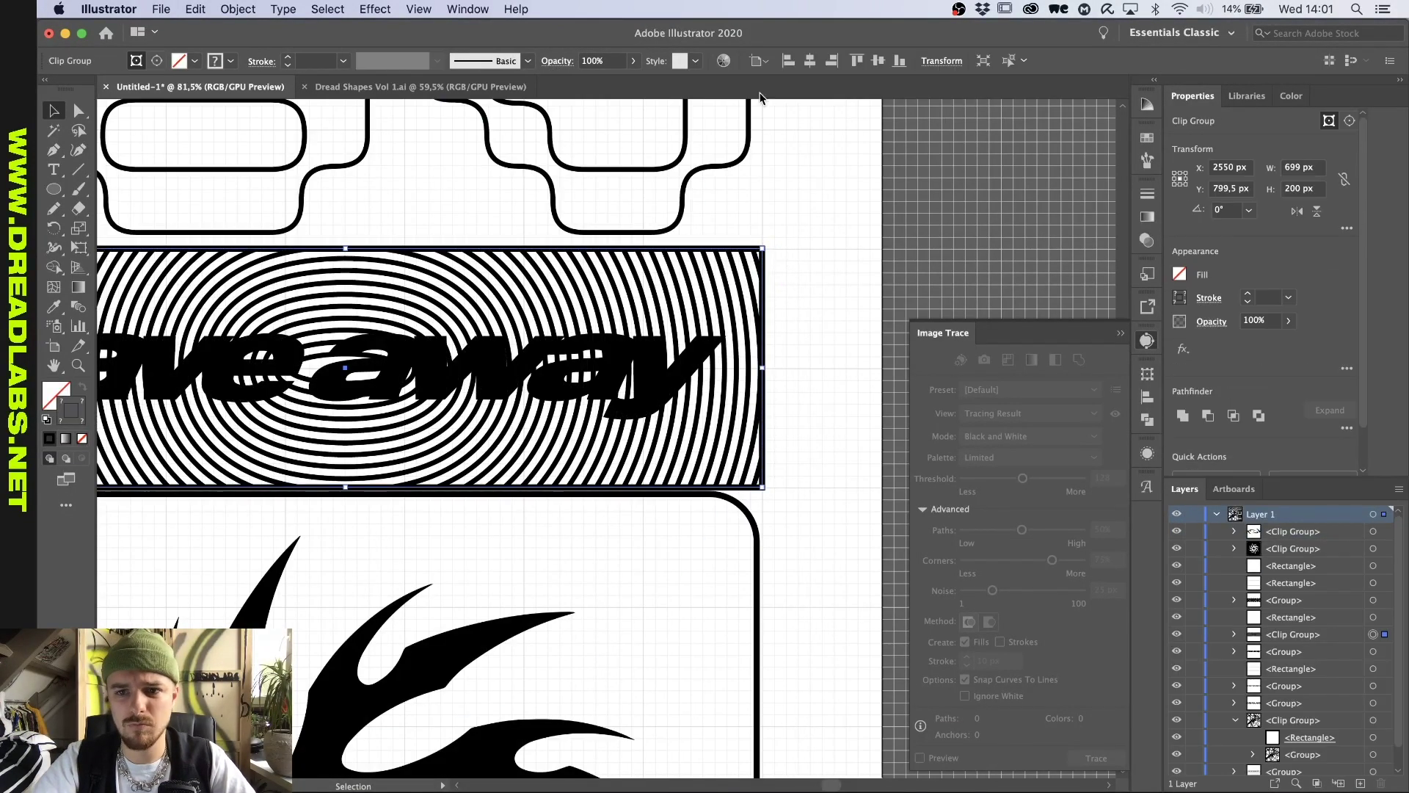
pyautogui.press('a')
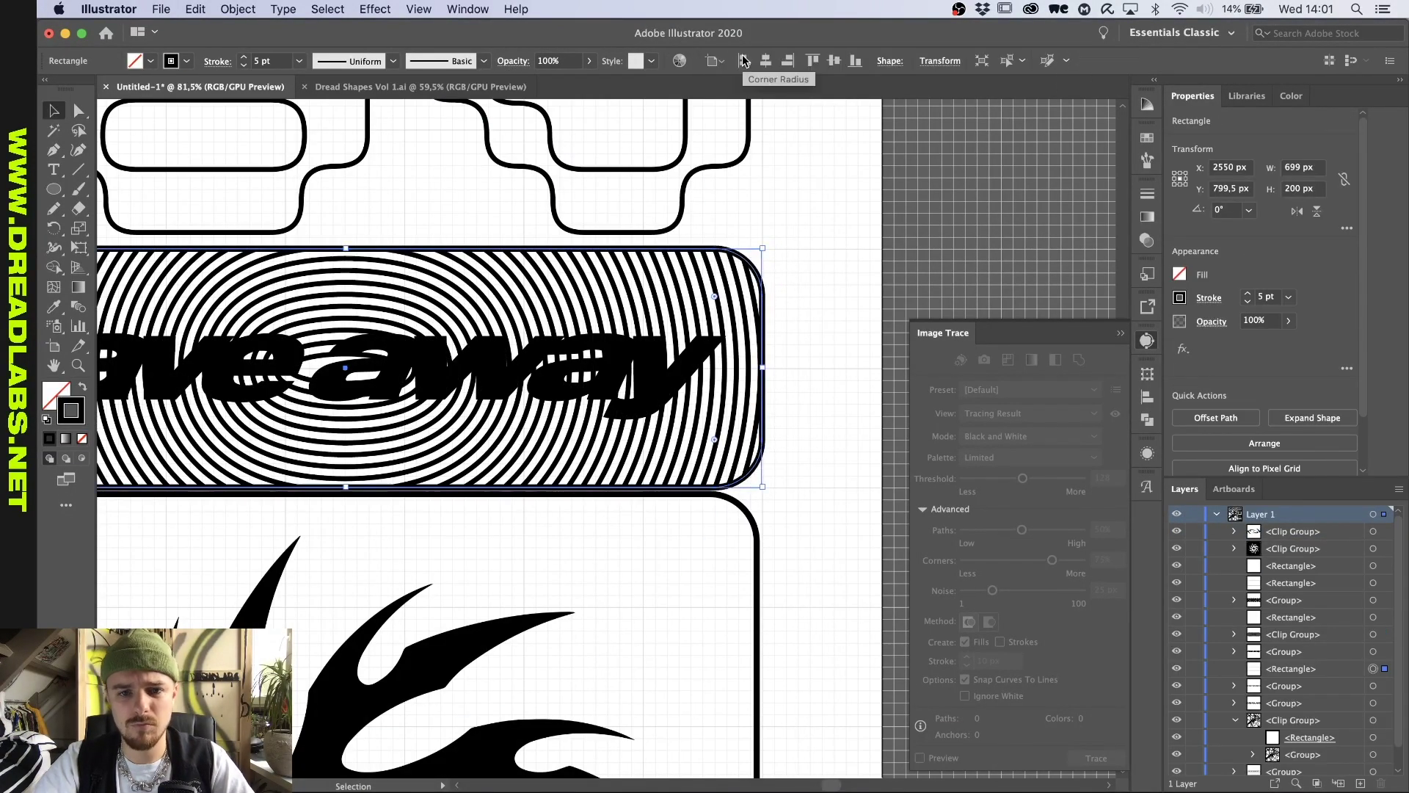
pyautogui.press('v')
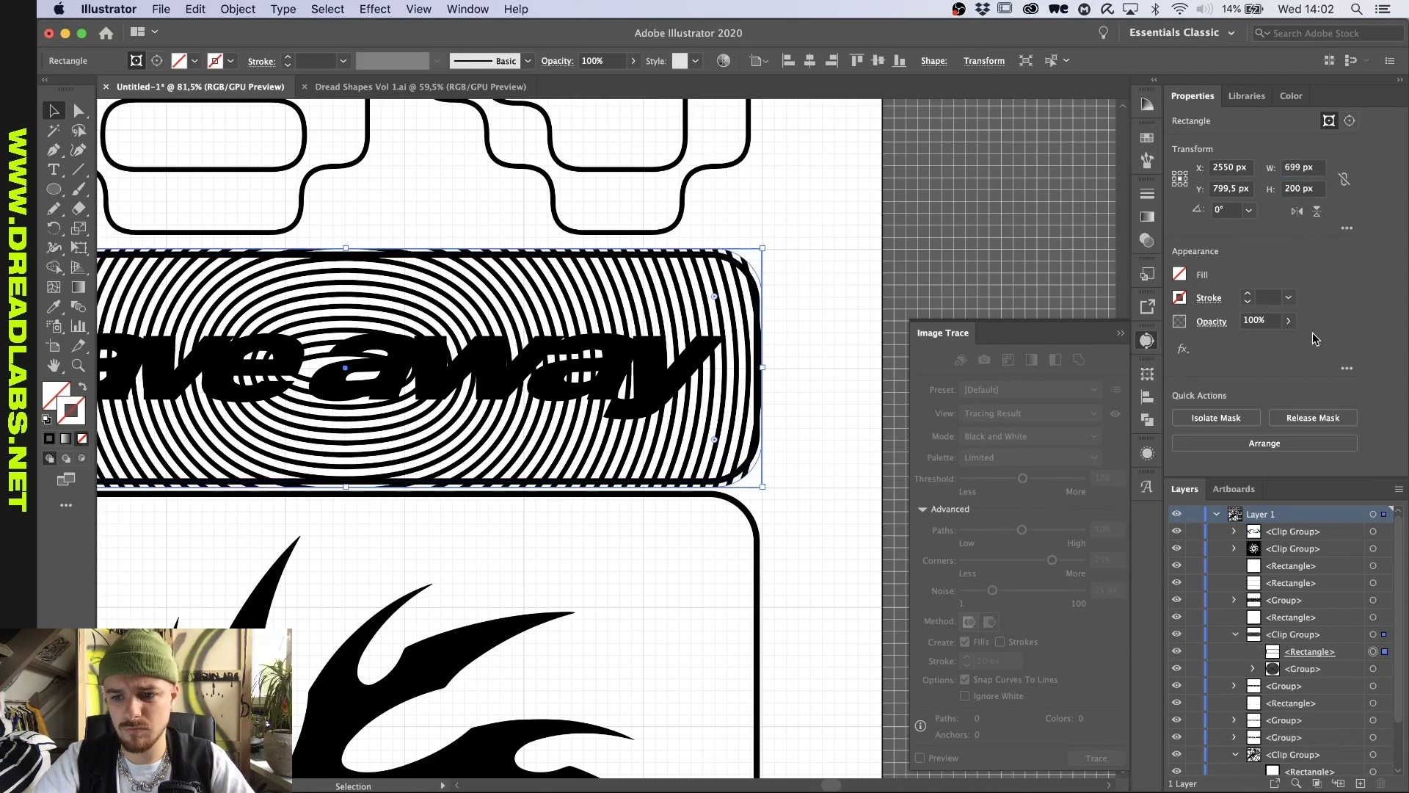
pyautogui.click(830, 255)
# Step: Start saving the document and create a new folder named "Rave Sticker Tutorial" inside Dreadlabs Tutorials
pyautogui.scroll(-6, 830, 257)
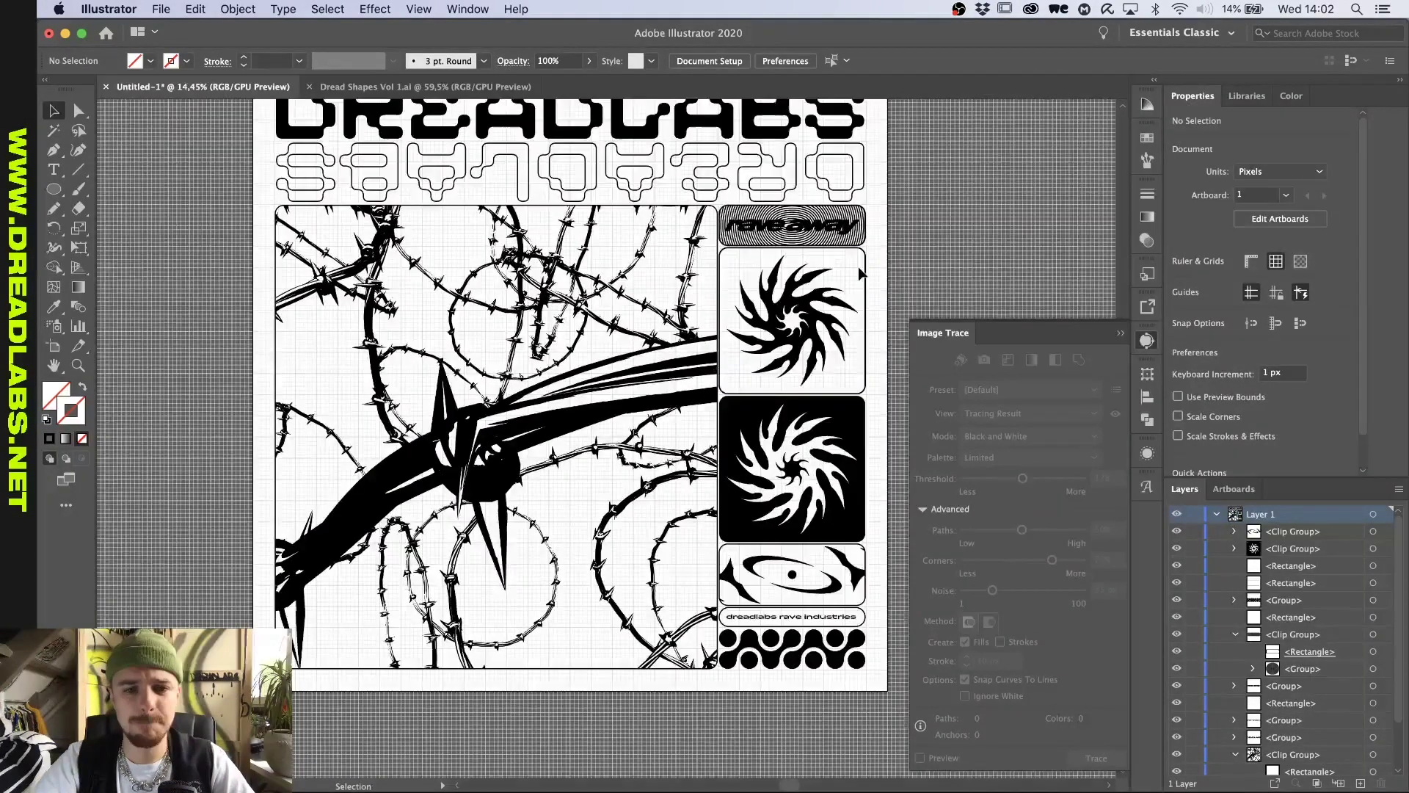
pyautogui.scroll(2, 881, 323)
pyautogui.click(971, 337)
pyautogui.click(734, 201)
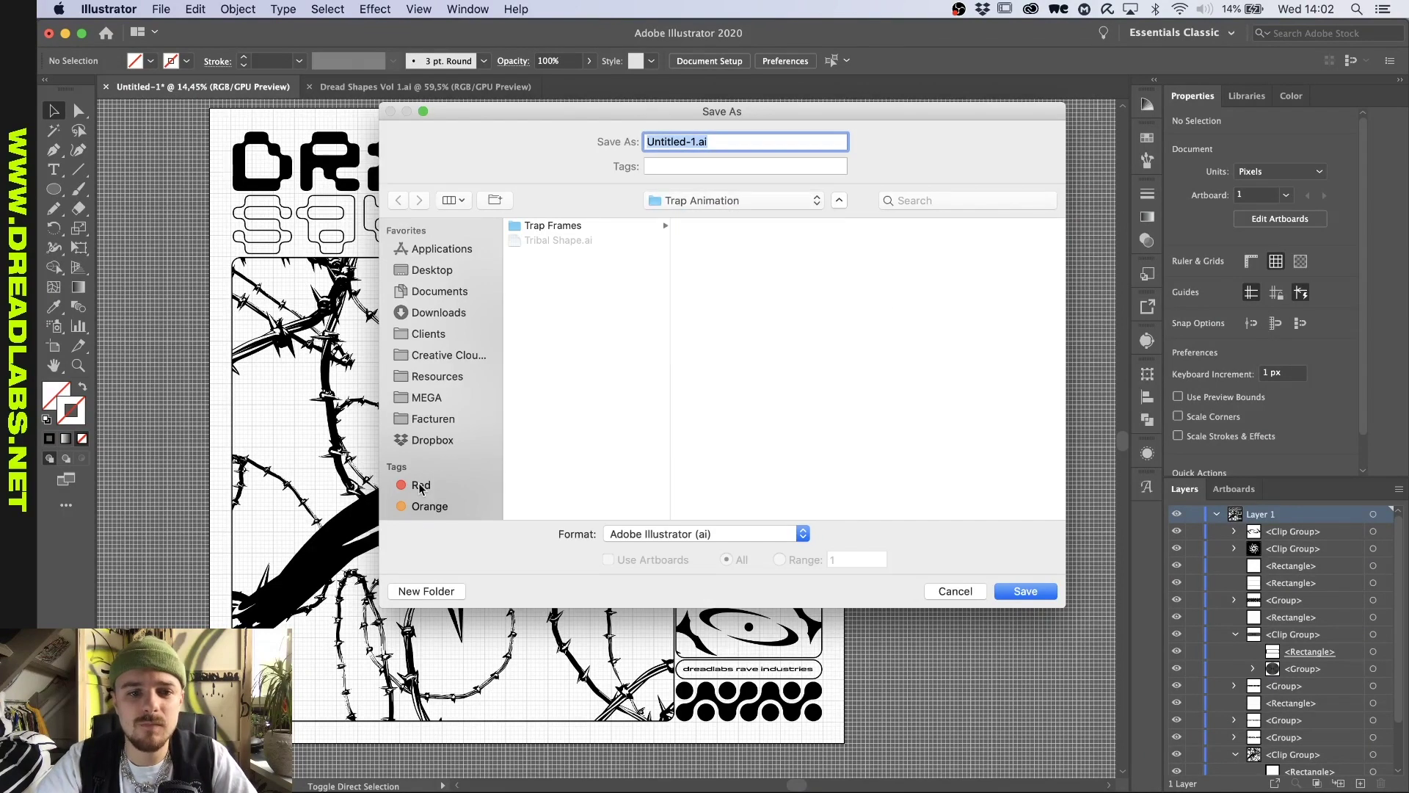
pyautogui.click(421, 484)
pyautogui.click(555, 245)
pyautogui.click(426, 591)
pyautogui.write('Rave Stic')
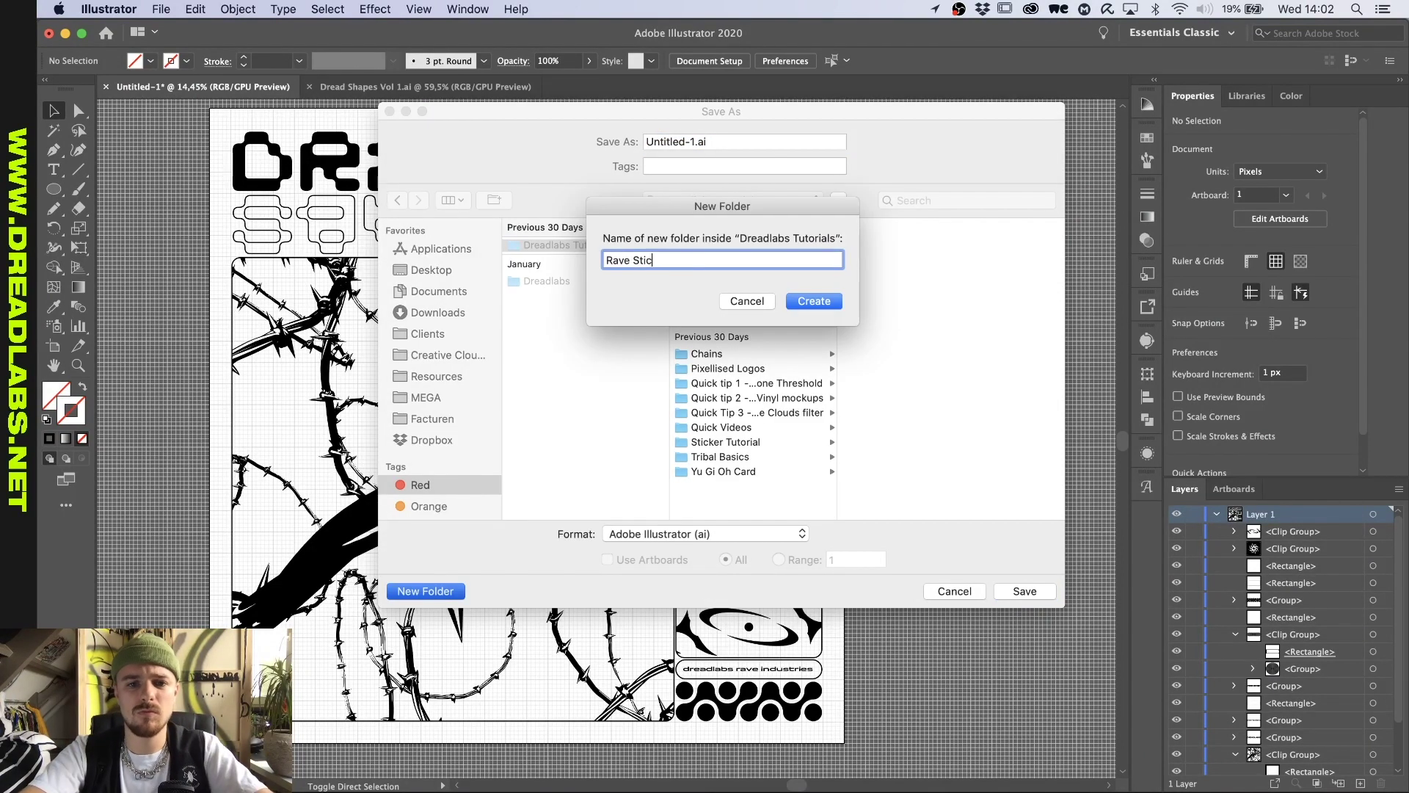
pyautogui.write('ker Tutorial')
pyautogui.press('Return')
# Step: Save the document as "Rave Sticker Design" in Adobe Illustrator format with the default save options
pyautogui.write('Rave Sticker Design')
pyautogui.press('Return')
pyautogui.press('Return')
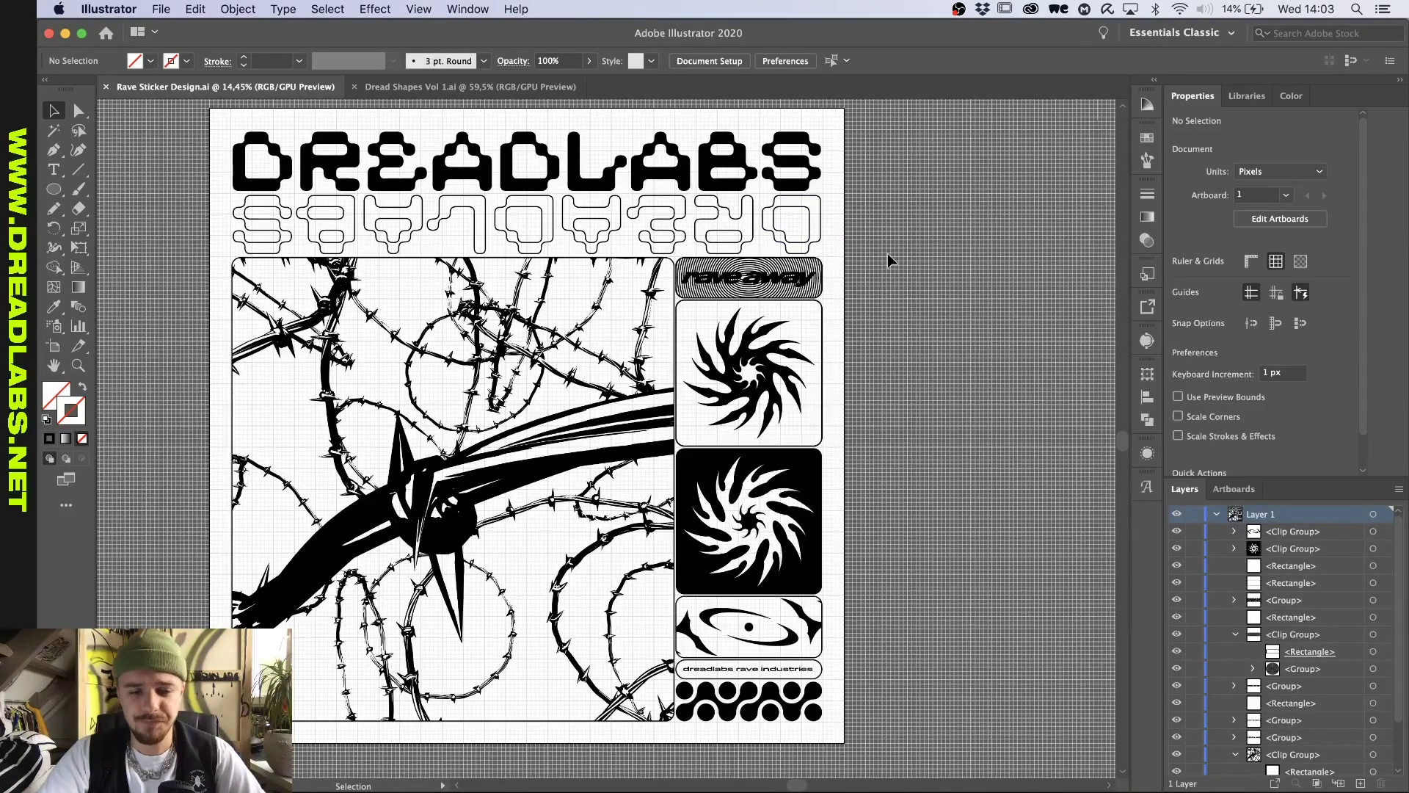
# Step: Toggle grid snapping and hide the grid to show the clean artwork
pyautogui.press('super+shift+apostrophe')
pyautogui.press('super+apostrophe')
pyautogui.scroll(-3, 888, 261)
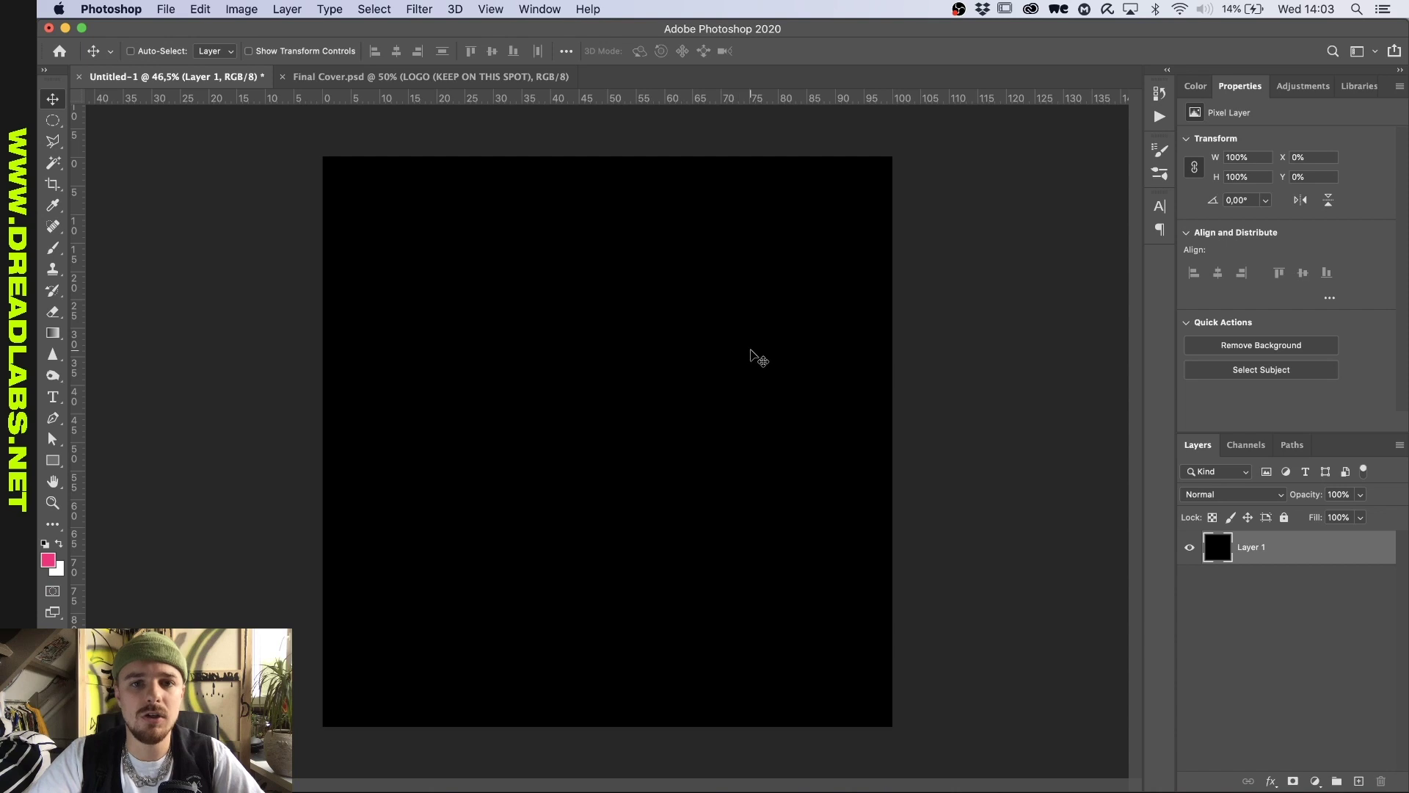
# Step: Switch to Photoshop and add a solid colour fill layer in green 00ff1e above the black layer
pyautogui.click(1312, 783)
pyautogui.click(1343, 422)
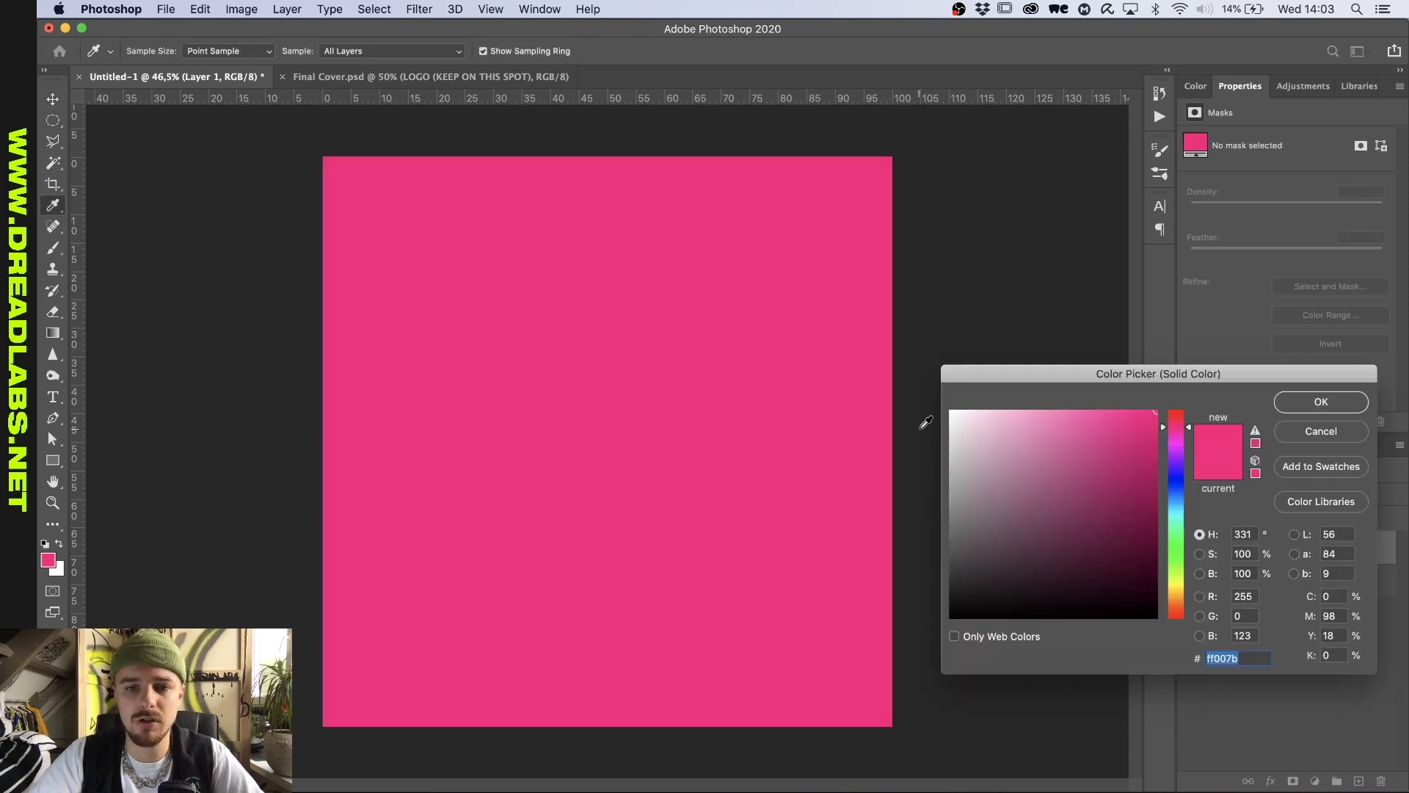
pyautogui.click(1178, 546)
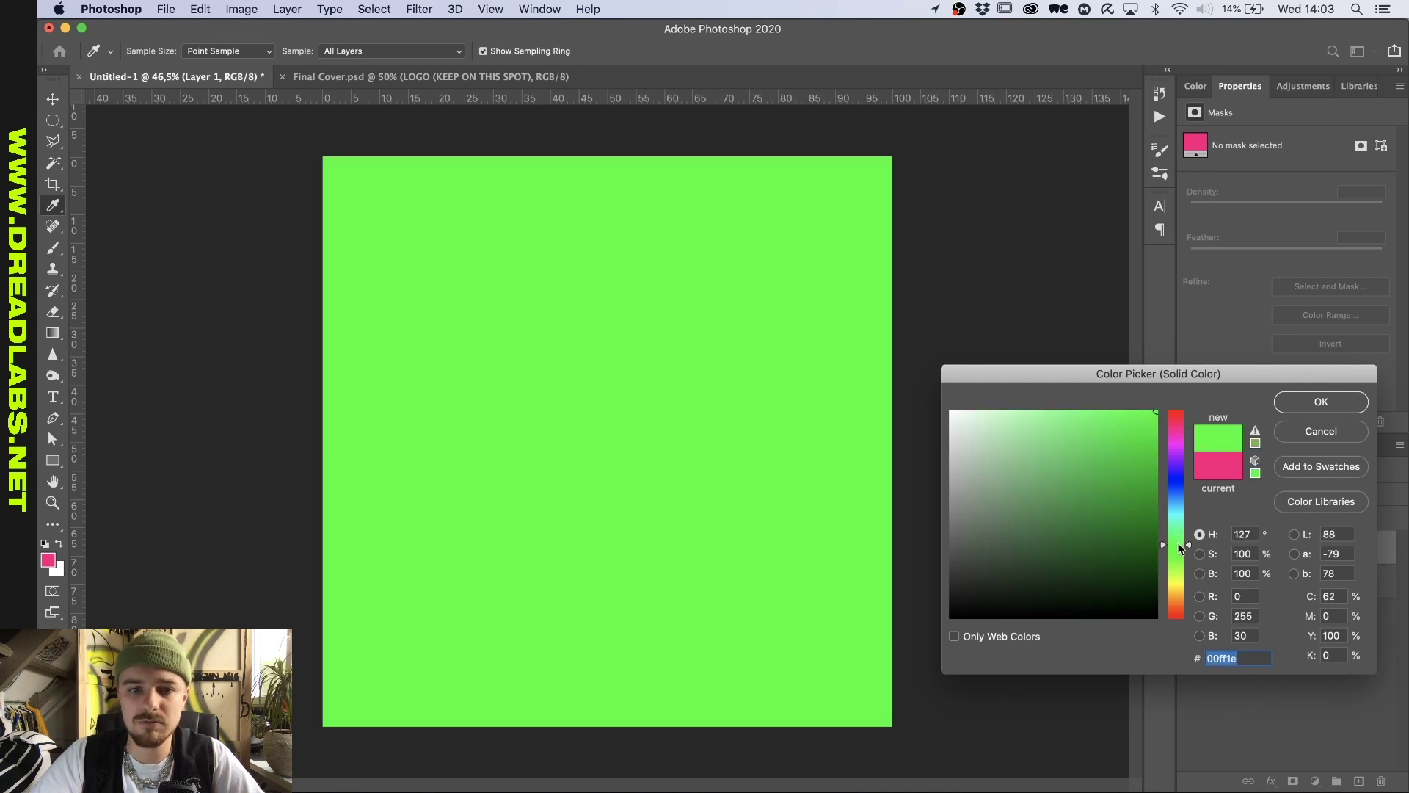
pyautogui.click(1321, 401)
# Step: Place the Rave Sticker Design artwork over the green fill as a smart object cropped to its bounding box
pyautogui.press('v')
pyautogui.scroll(-2, 830, 373)
pyautogui.scroll(3, 830, 372)
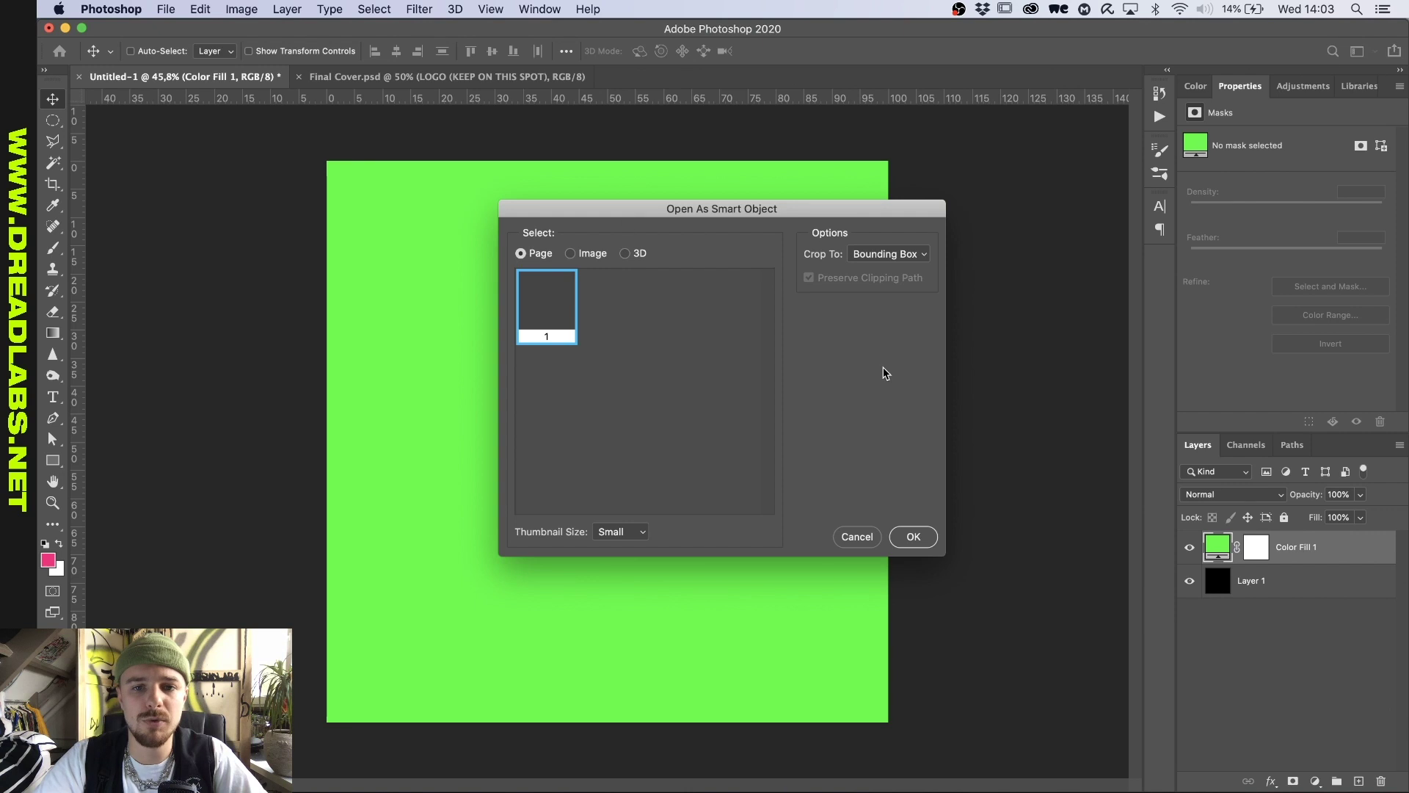
pyautogui.click(912, 535)
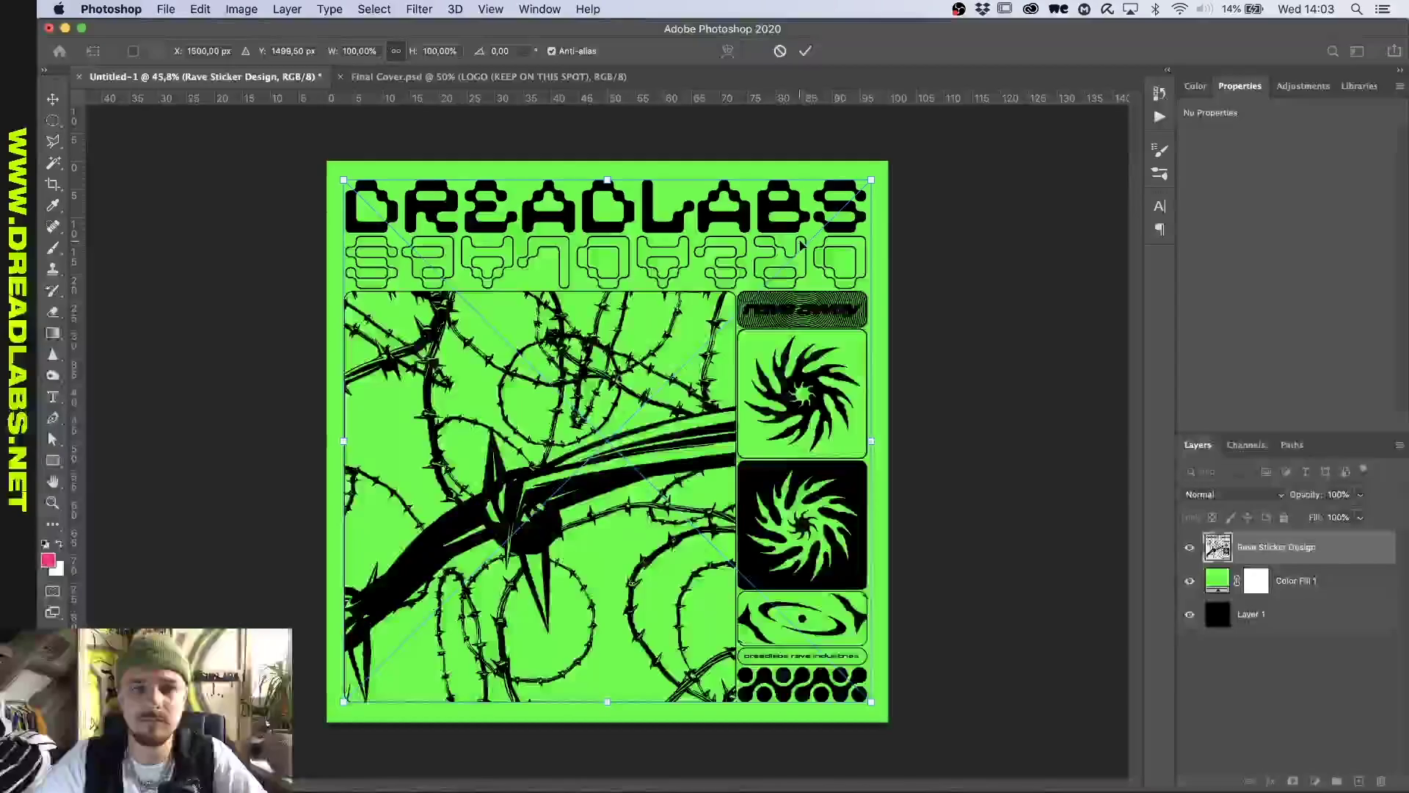
pyautogui.click(805, 50)
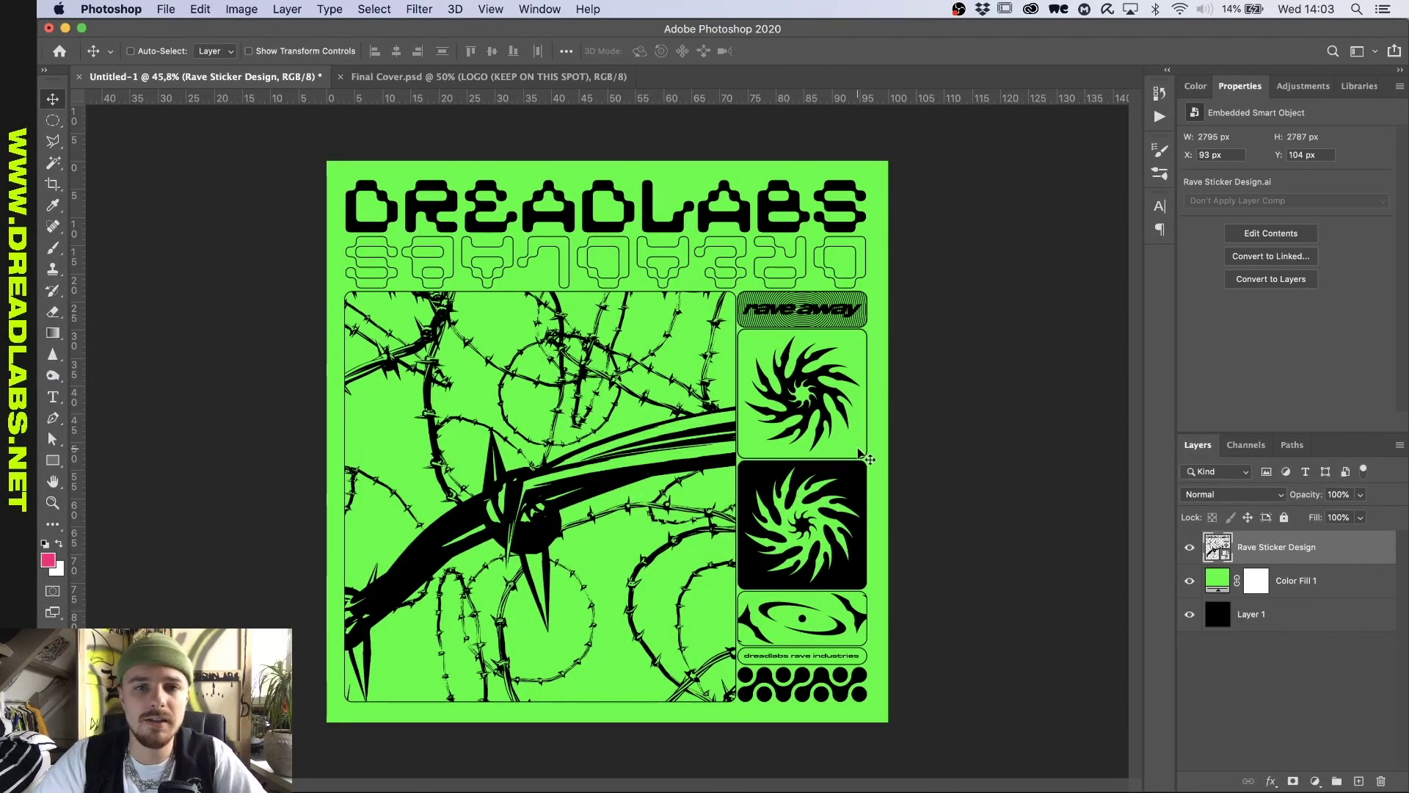
# Step: Group the Rave Sticker Design layer with the green colour fill and name the group "Sticker"
pyautogui.keyDown('shift'); pyautogui.click(1292, 581); pyautogui.keyUp('shift')
pyautogui.press('super+g')
pyautogui.doubleClick(1251, 543)
pyautogui.write('Sticker')
pyautogui.press('Return')
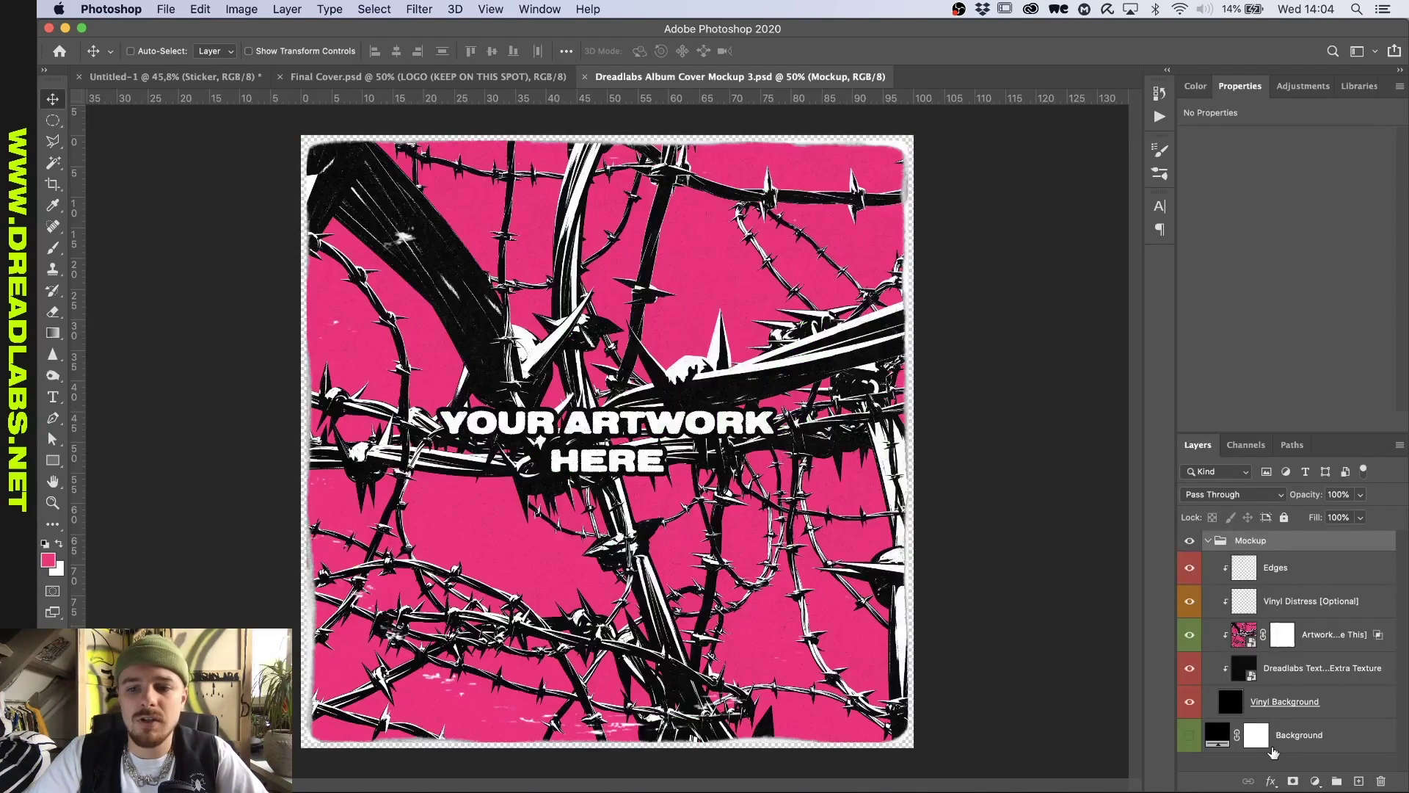
# Step: In Dreadlabs Album Cover Mockup 3.psd, show the Background layer and hide the artwork smart object
pyautogui.click(1190, 734)
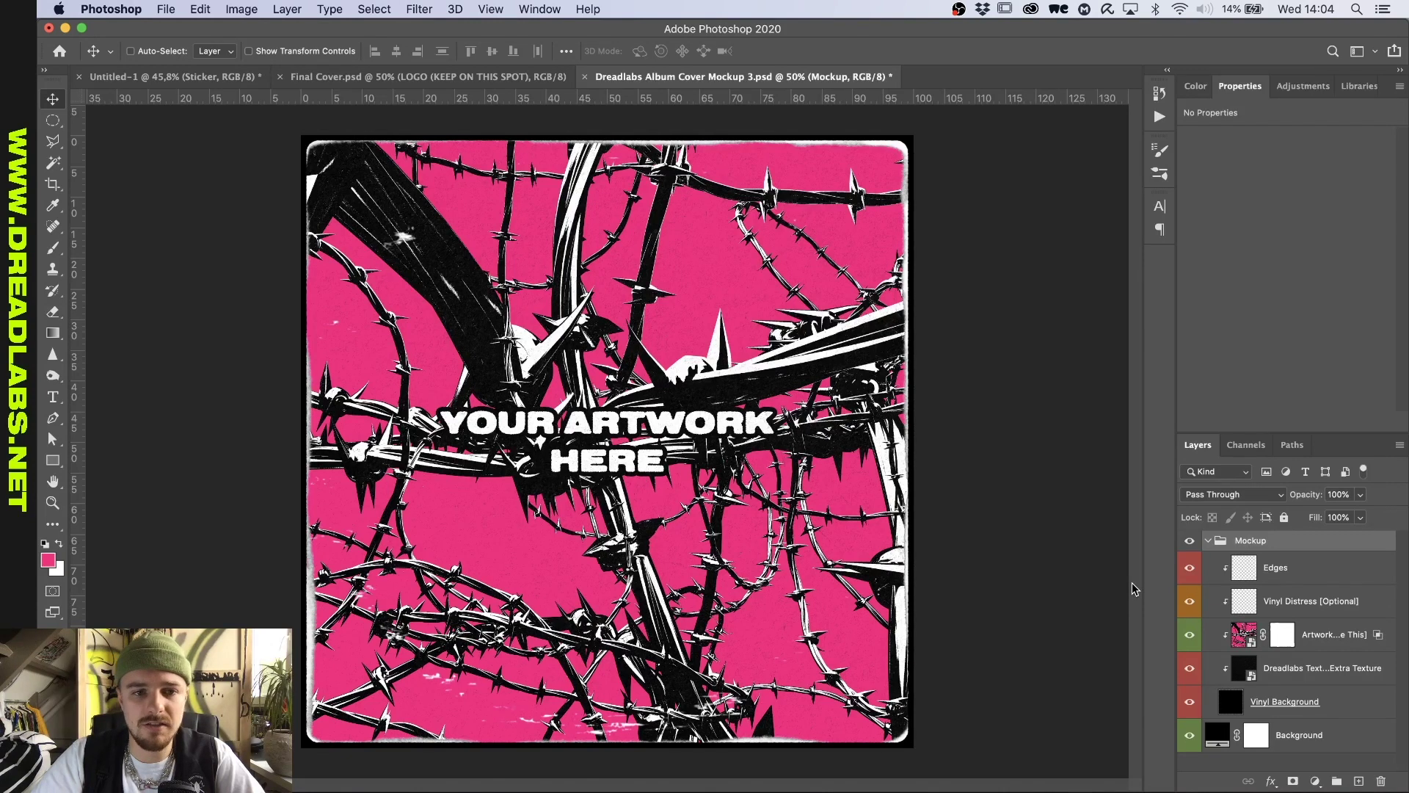
pyautogui.click(1189, 636)
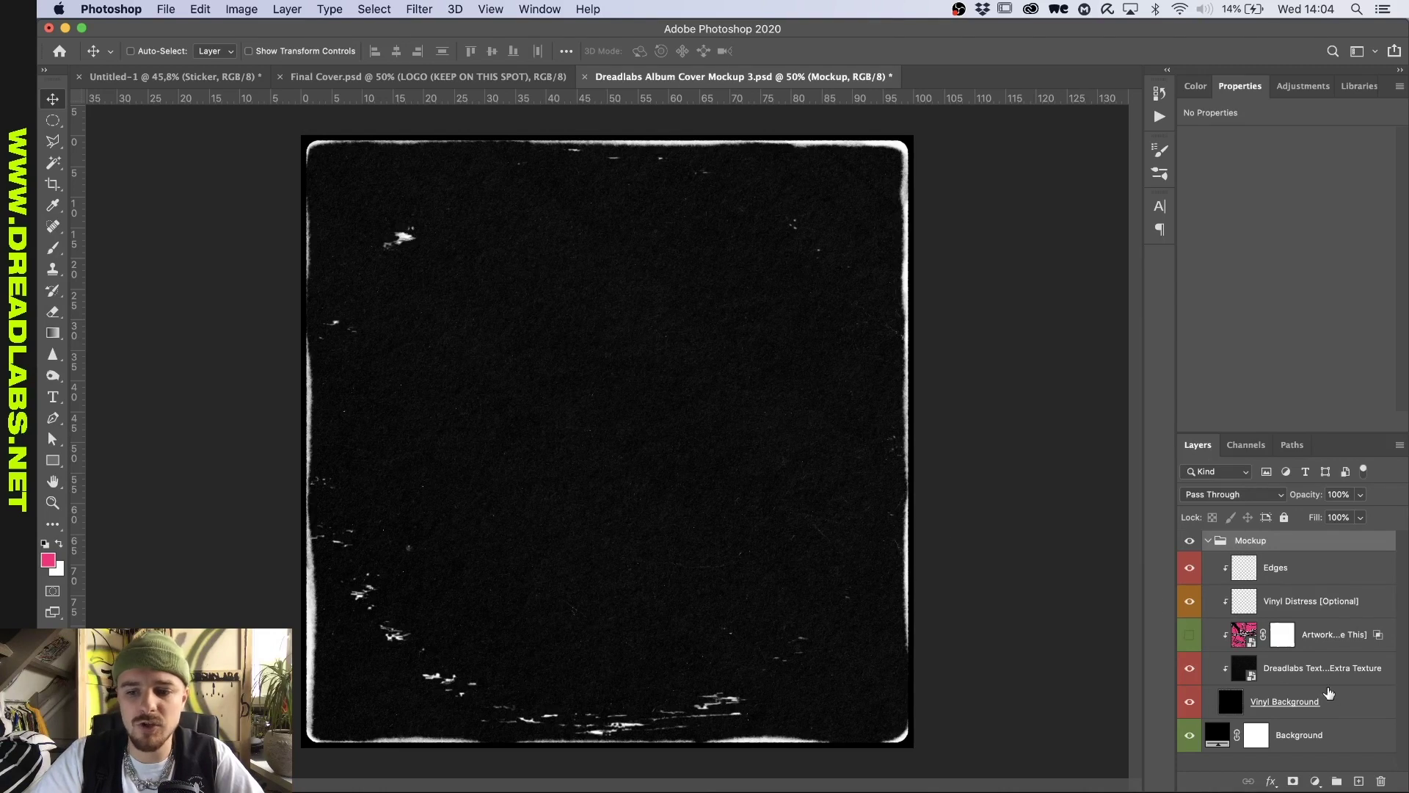
# Step: Select the Vinyl Background layer and hide the Edges, Vinyl Distress, Dreadlabs texture and Background layers
pyautogui.click(1339, 705)
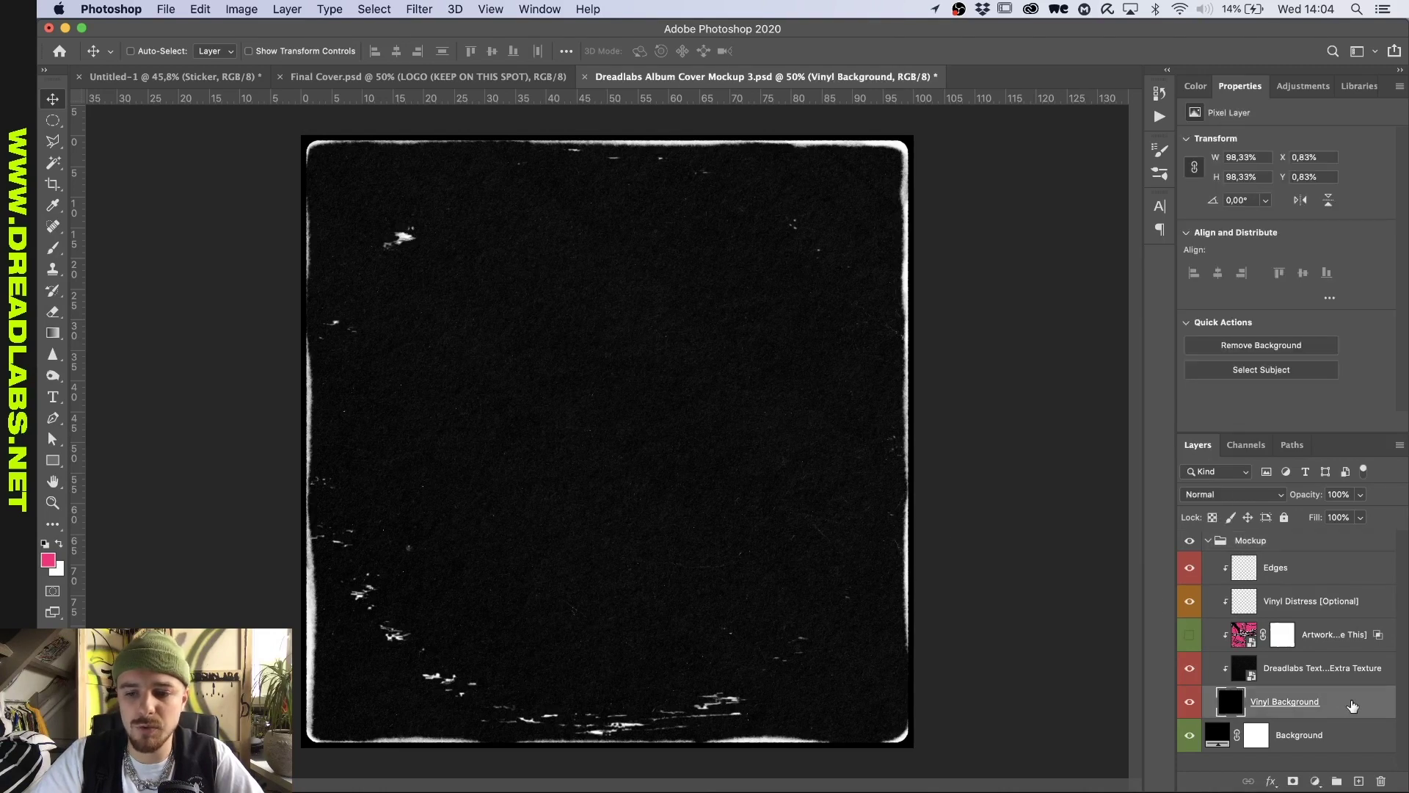
pyautogui.rightClick(1349, 705)
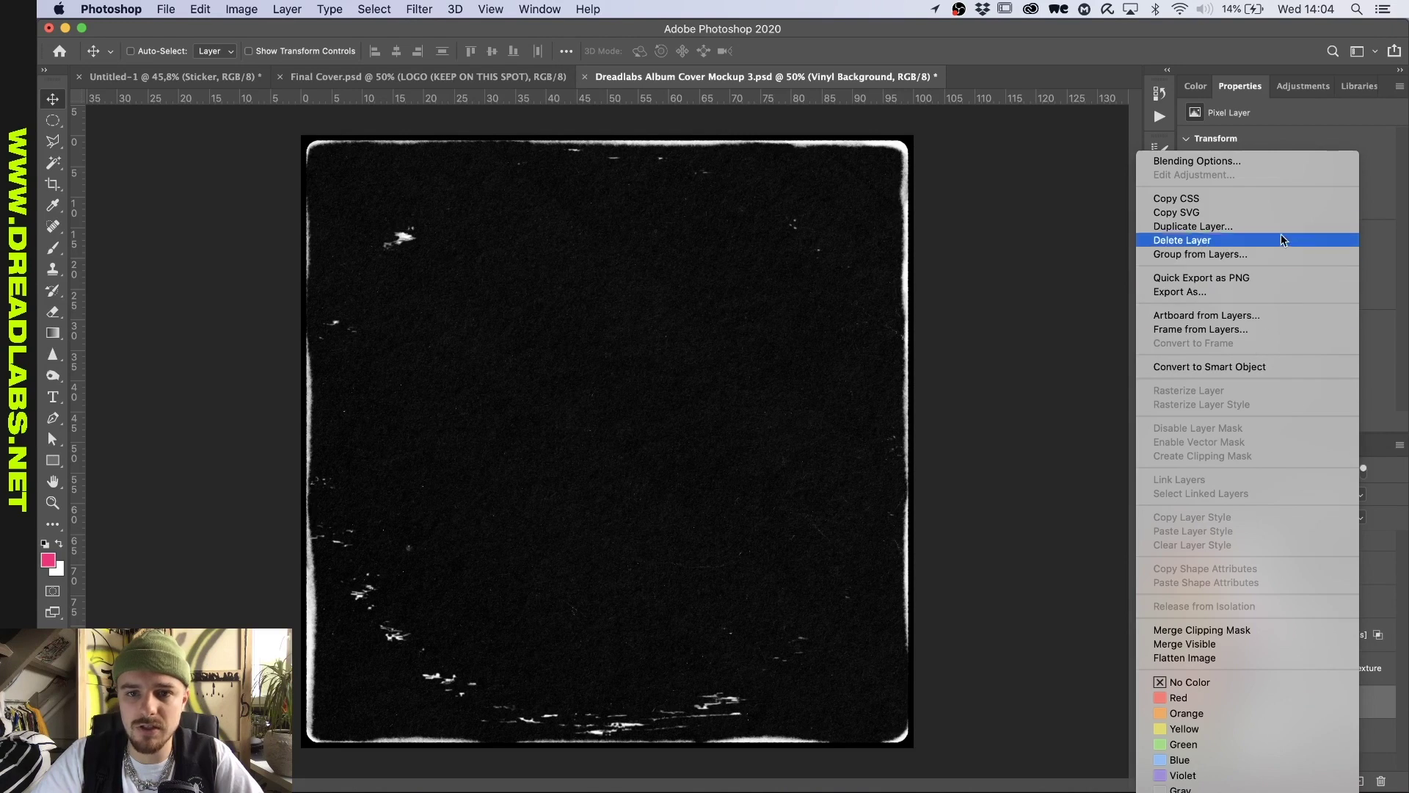
pyautogui.click(984, 123)
pyautogui.press('super+plus')
pyautogui.hscroll(4, 983, 353)
pyautogui.scroll(5, 982, 353)
pyautogui.hscroll(4, 981, 378)
pyautogui.scroll(4, 981, 378)
pyautogui.scroll(3, 984, 393)
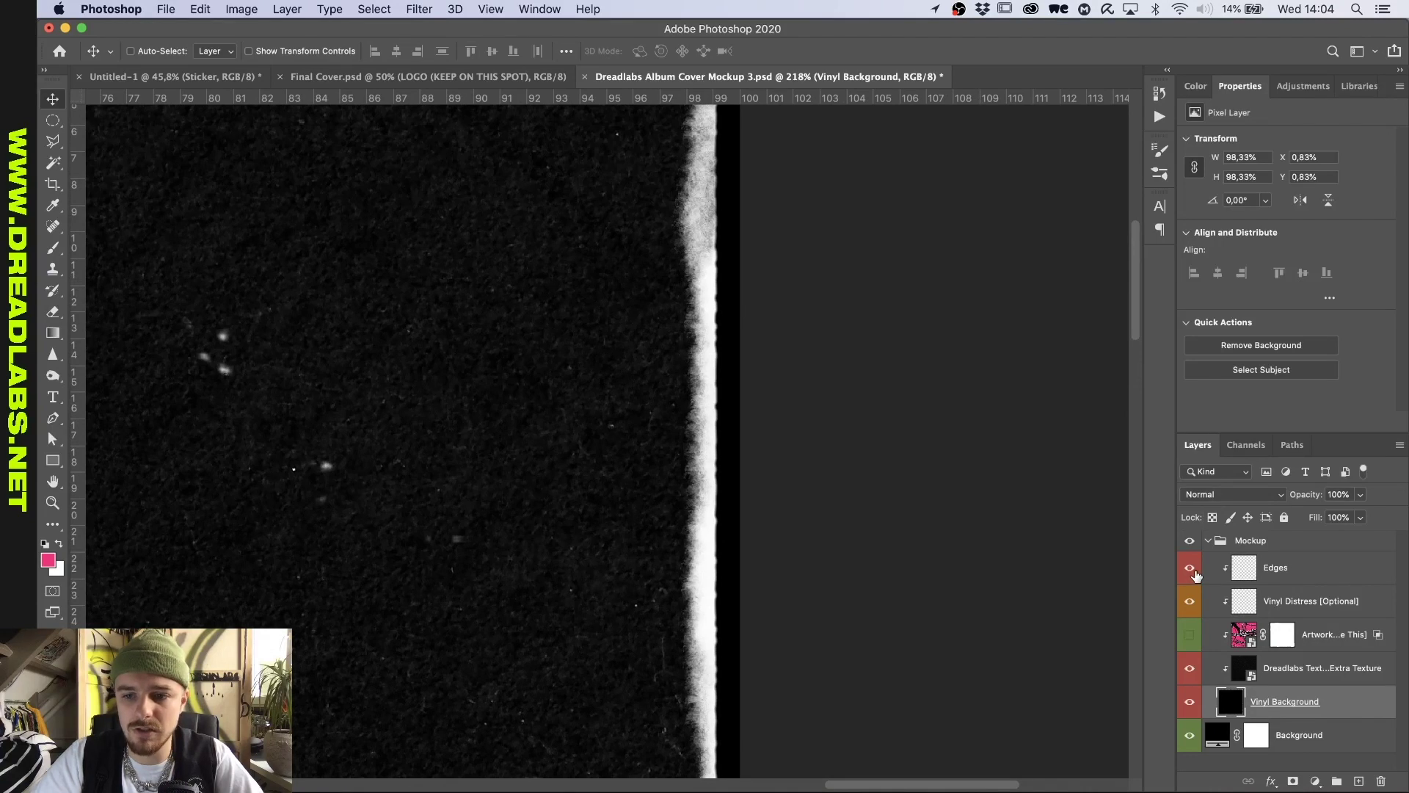
pyautogui.moveTo(1191, 571); pyautogui.dragTo(1190, 672)
pyautogui.click(1189, 735)
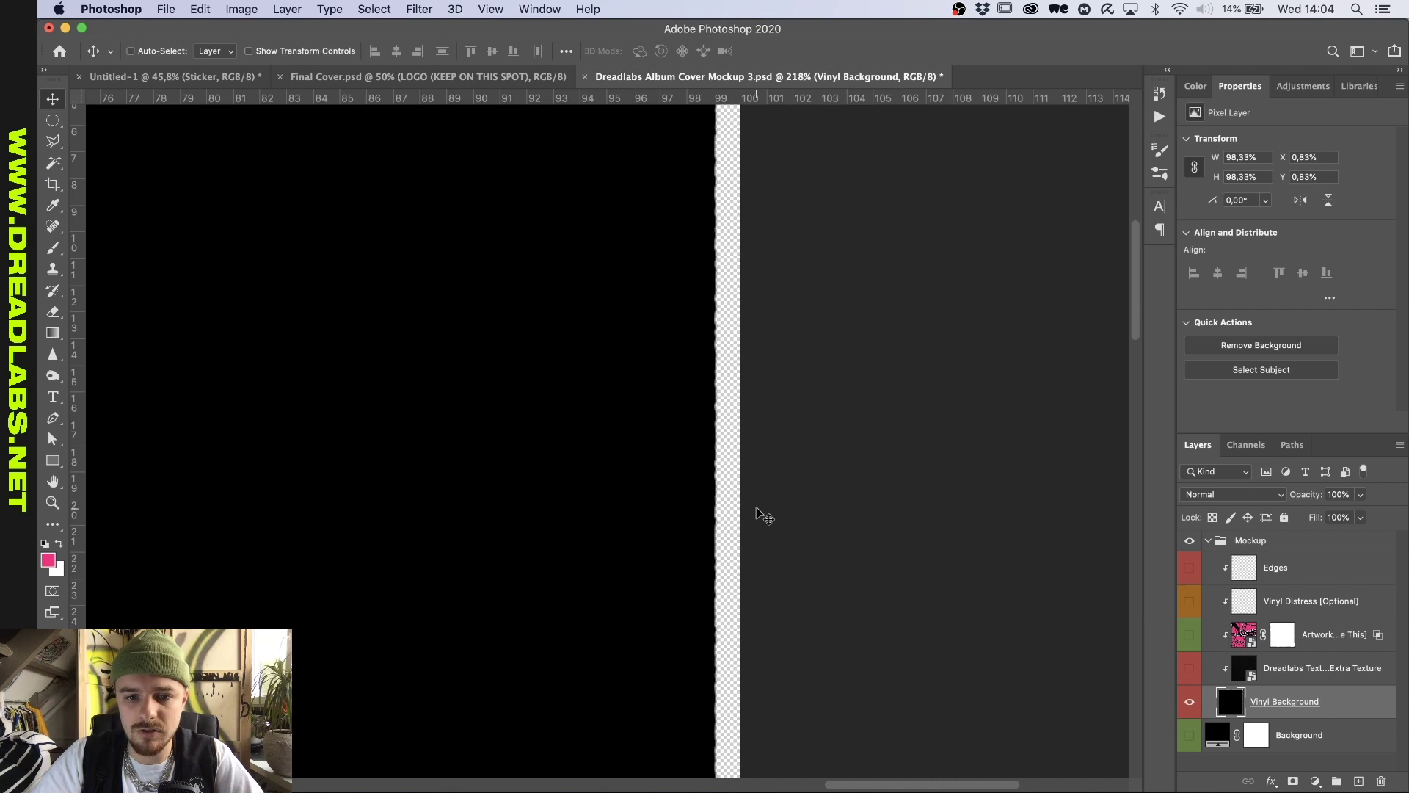
# Step: Duplicate the Vinyl Background layer from the mockup into the Untitled-1 document
pyautogui.scroll(3, 760, 514)
pyautogui.scroll(-2, 760, 514)
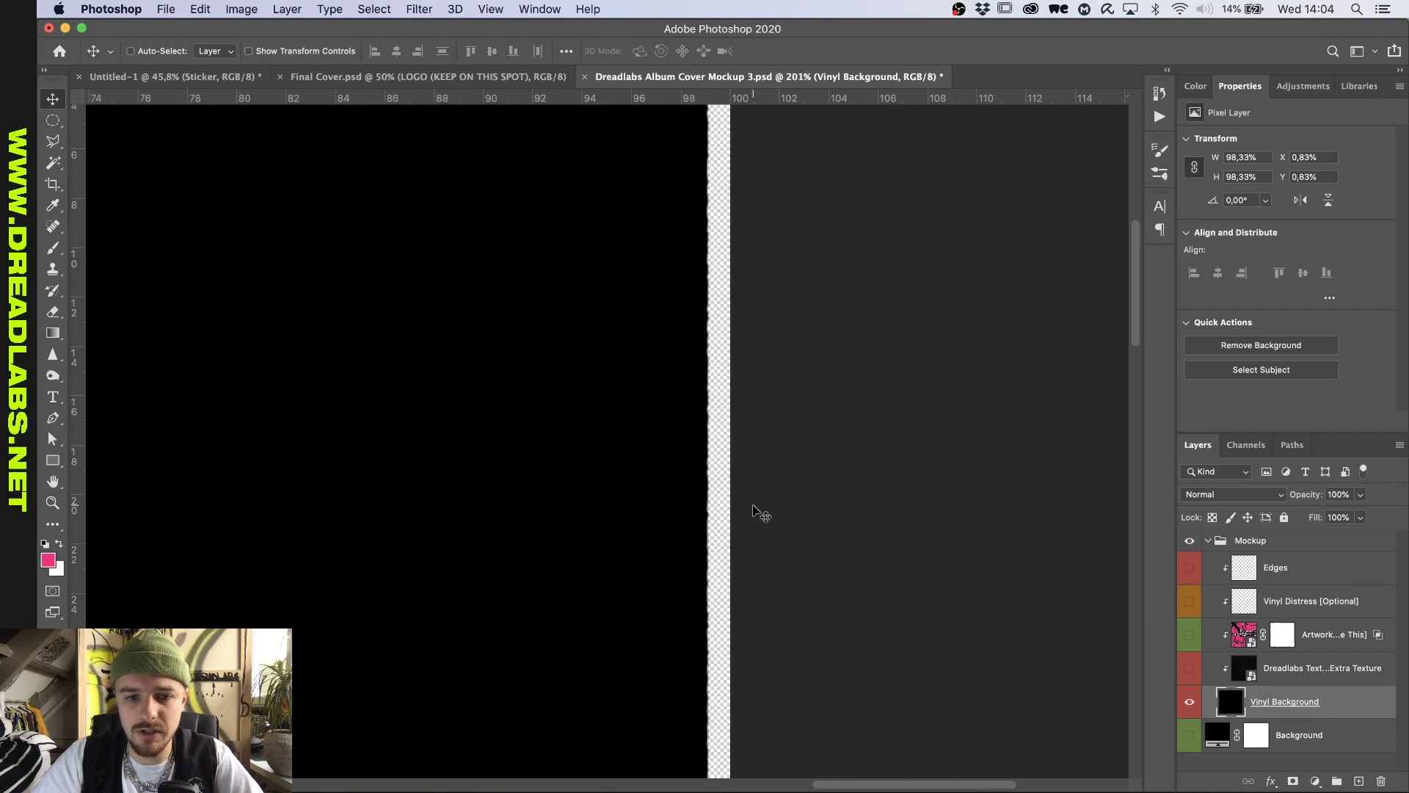
pyautogui.scroll(-4, 761, 492)
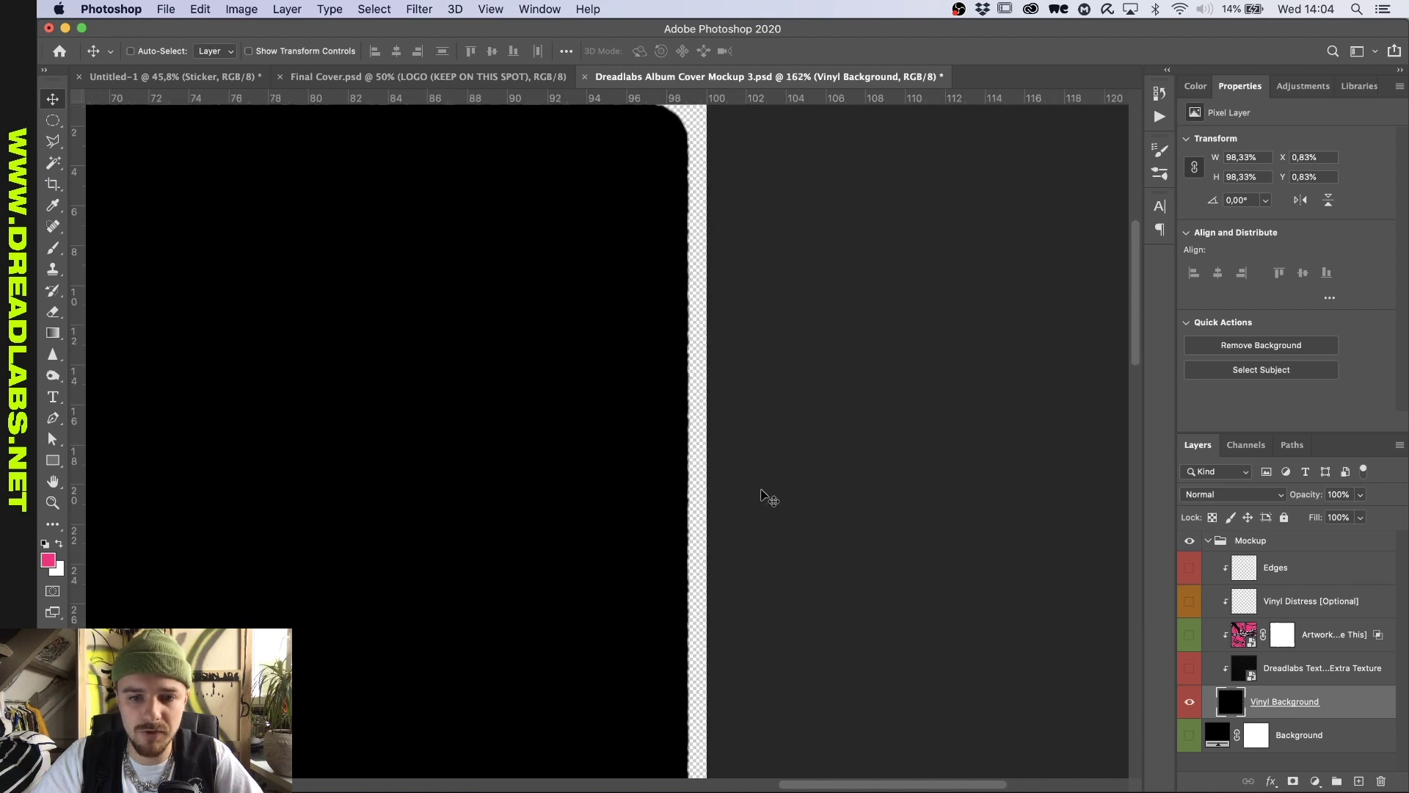
pyautogui.scroll(-3, 764, 496)
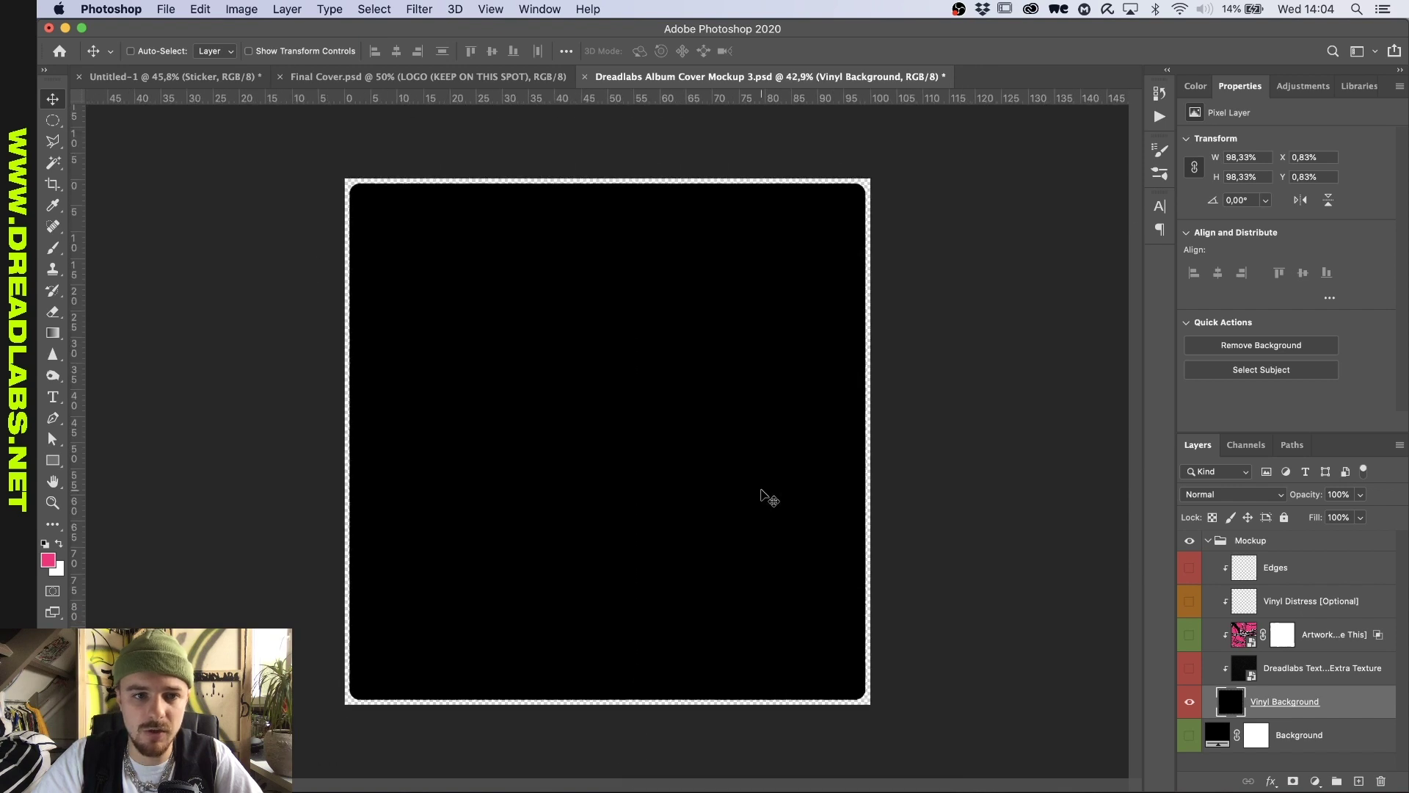
pyautogui.scroll(1, 770, 499)
pyautogui.rightClick(1331, 703)
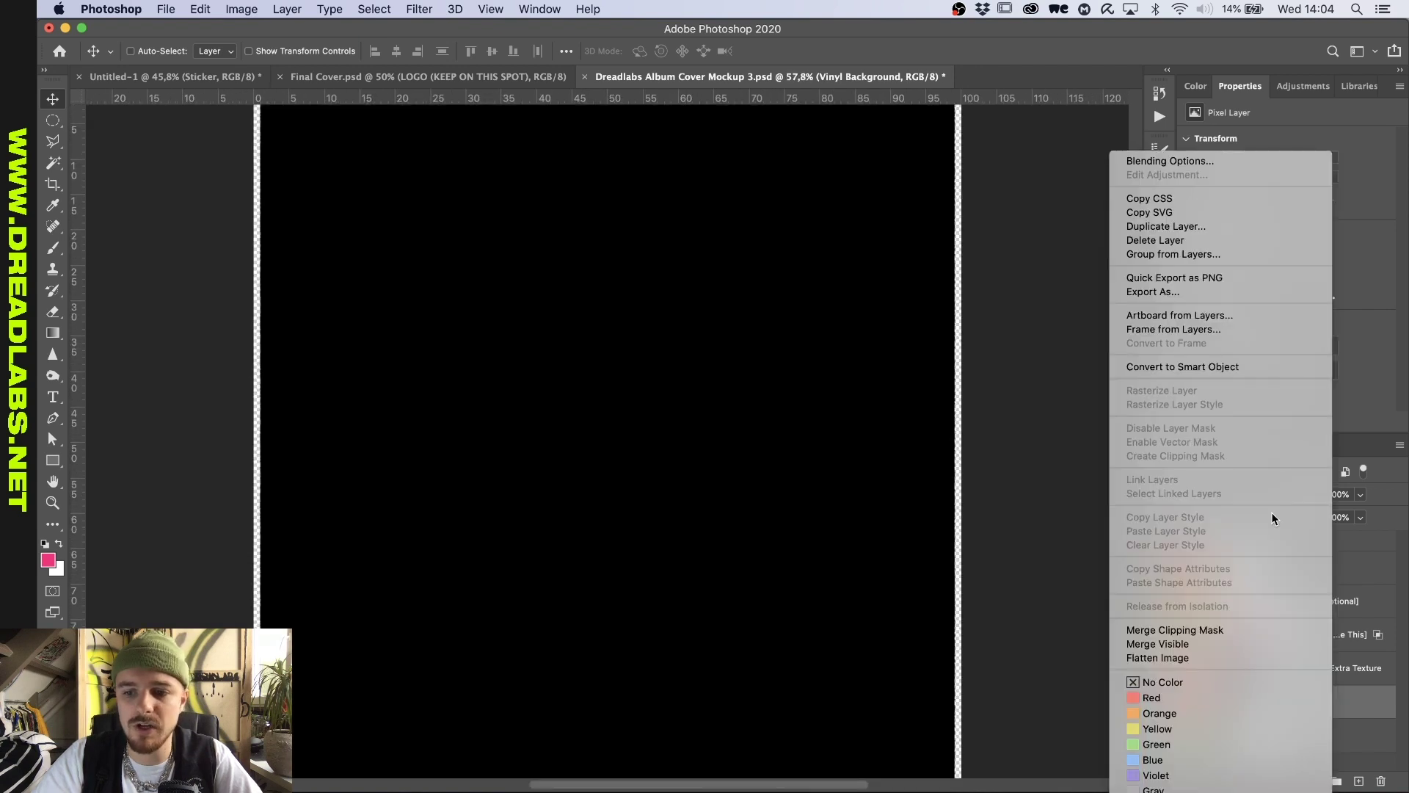
pyautogui.click(1254, 235)
pyautogui.click(650, 389)
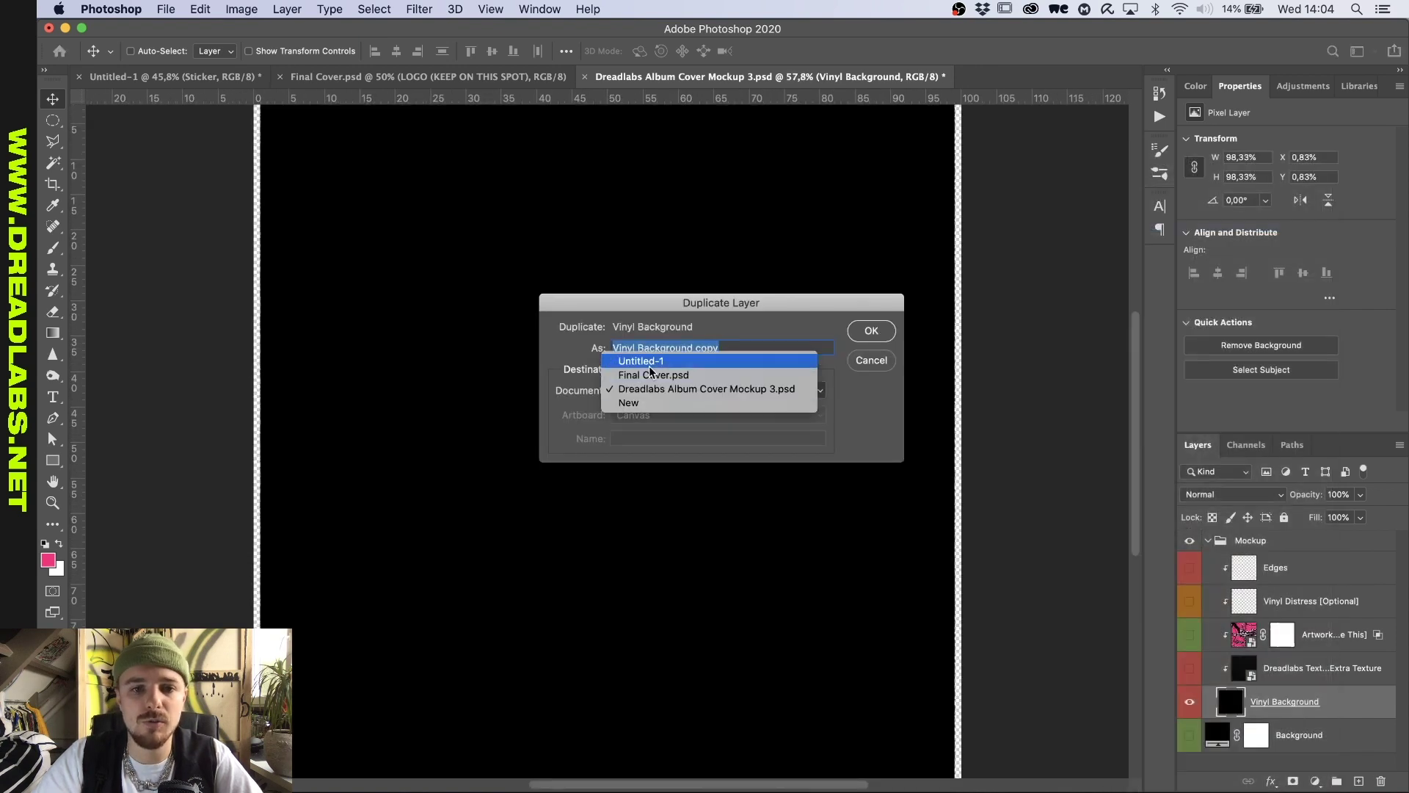
pyautogui.click(654, 360)
pyautogui.click(878, 332)
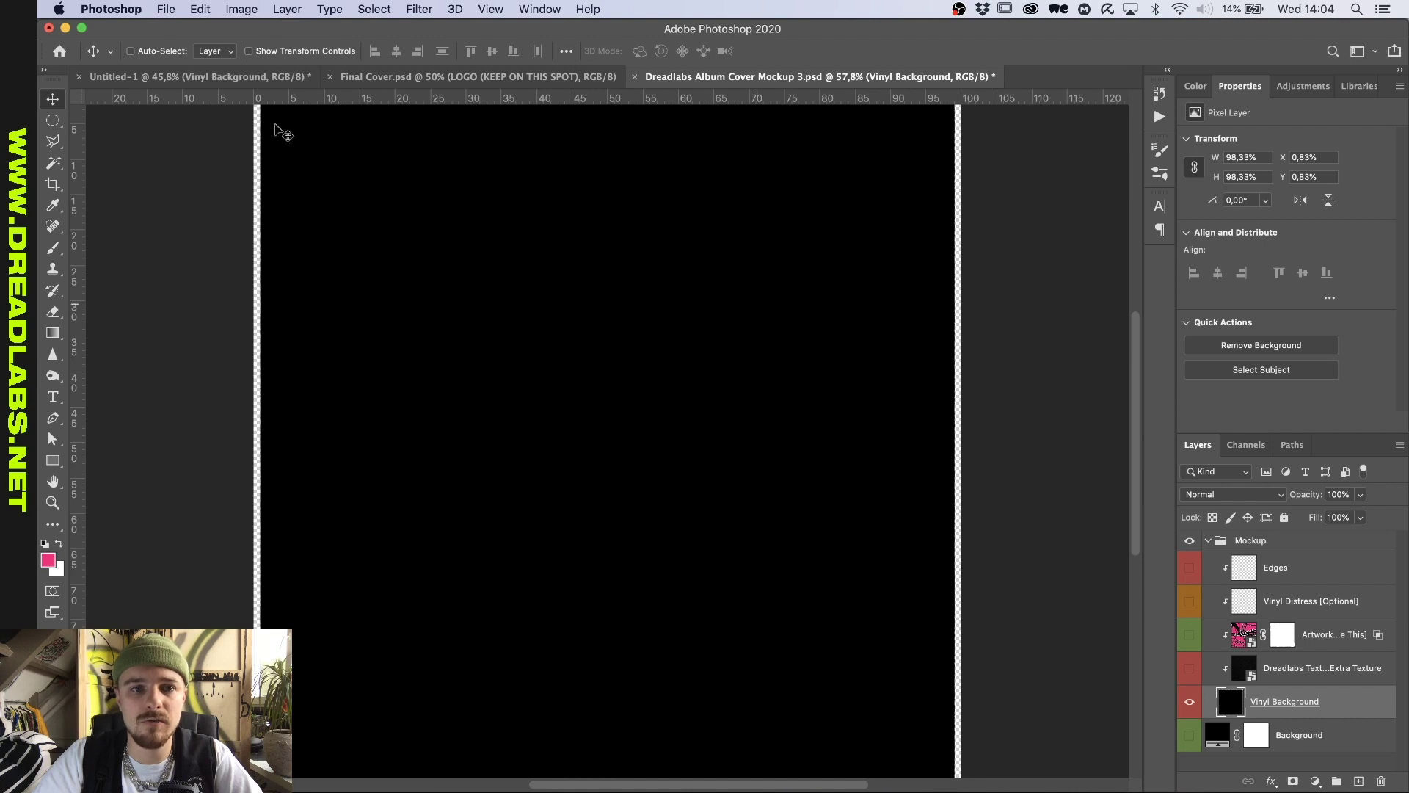
# Step: In Untitled-1, move the Vinyl Background layer to the bottom of the Sticker group and remove its colour label
pyautogui.click(226, 83)
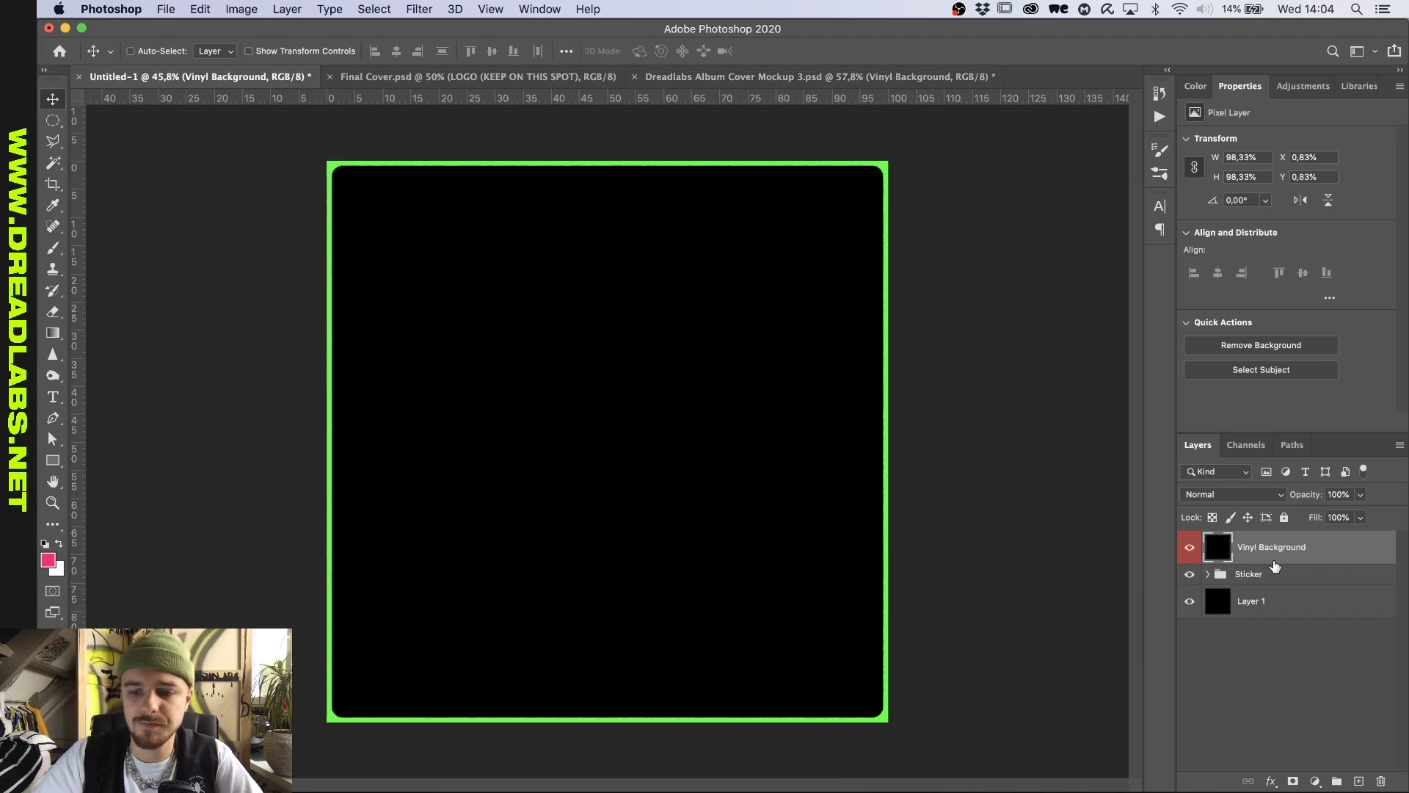
pyautogui.press('super+bracketleft')
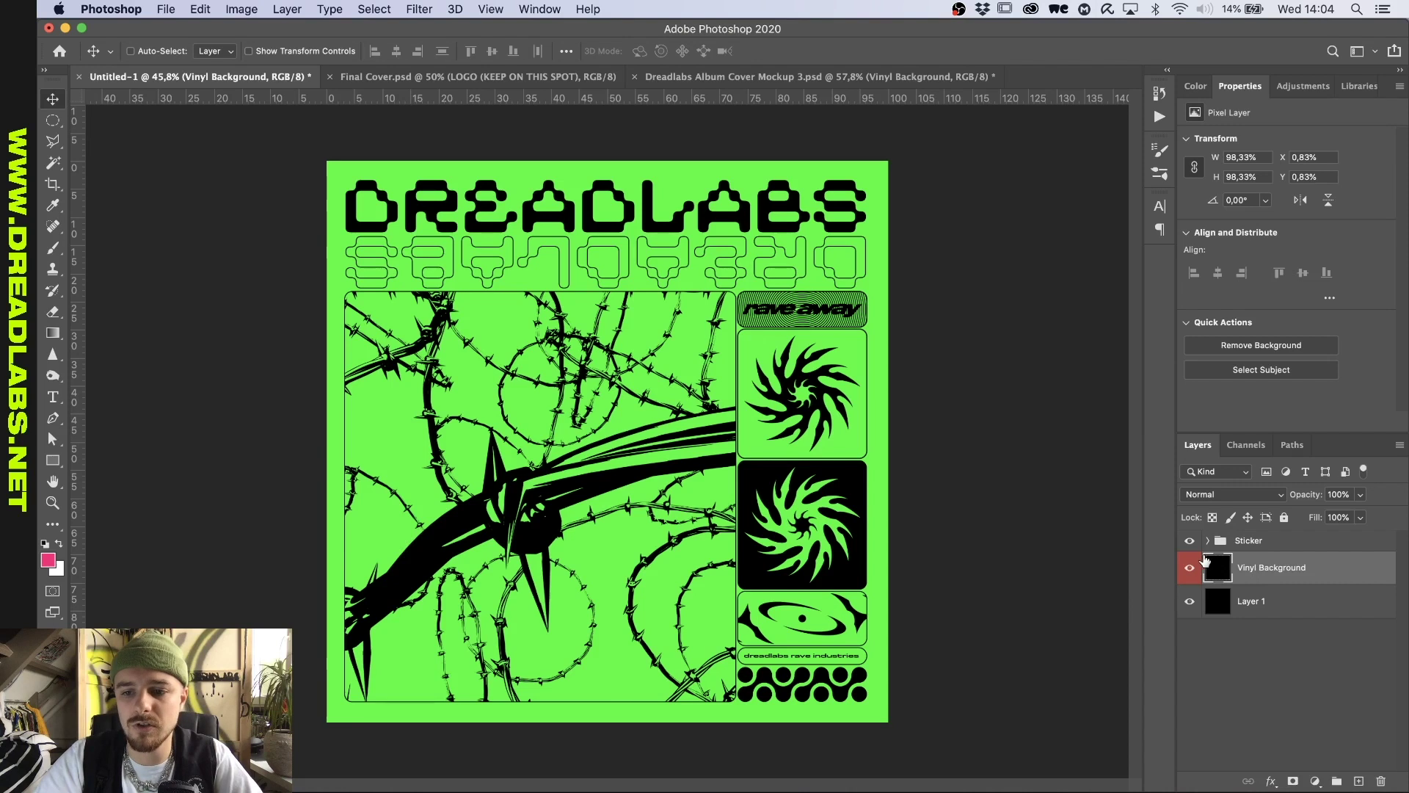
pyautogui.click(1208, 541)
pyautogui.click(1255, 543)
pyautogui.click(1279, 636)
pyautogui.rightClick(1291, 632)
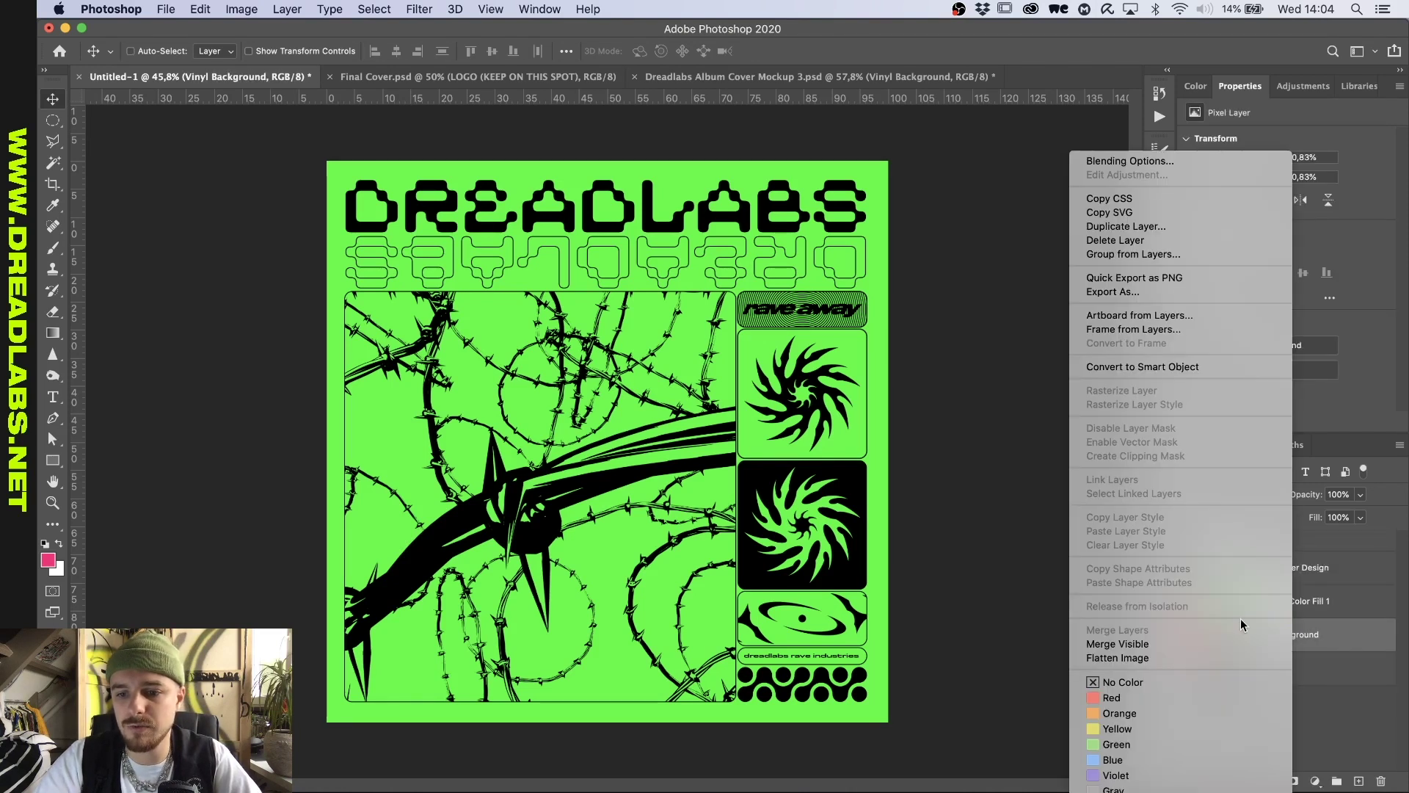
pyautogui.click(1134, 686)
# Step: Clip the green Color Fill 1 and Rave Sticker Design layers to the Vinyl Background layer
pyautogui.keyDown('alt'); pyautogui.click(1316, 618); pyautogui.keyUp('alt')
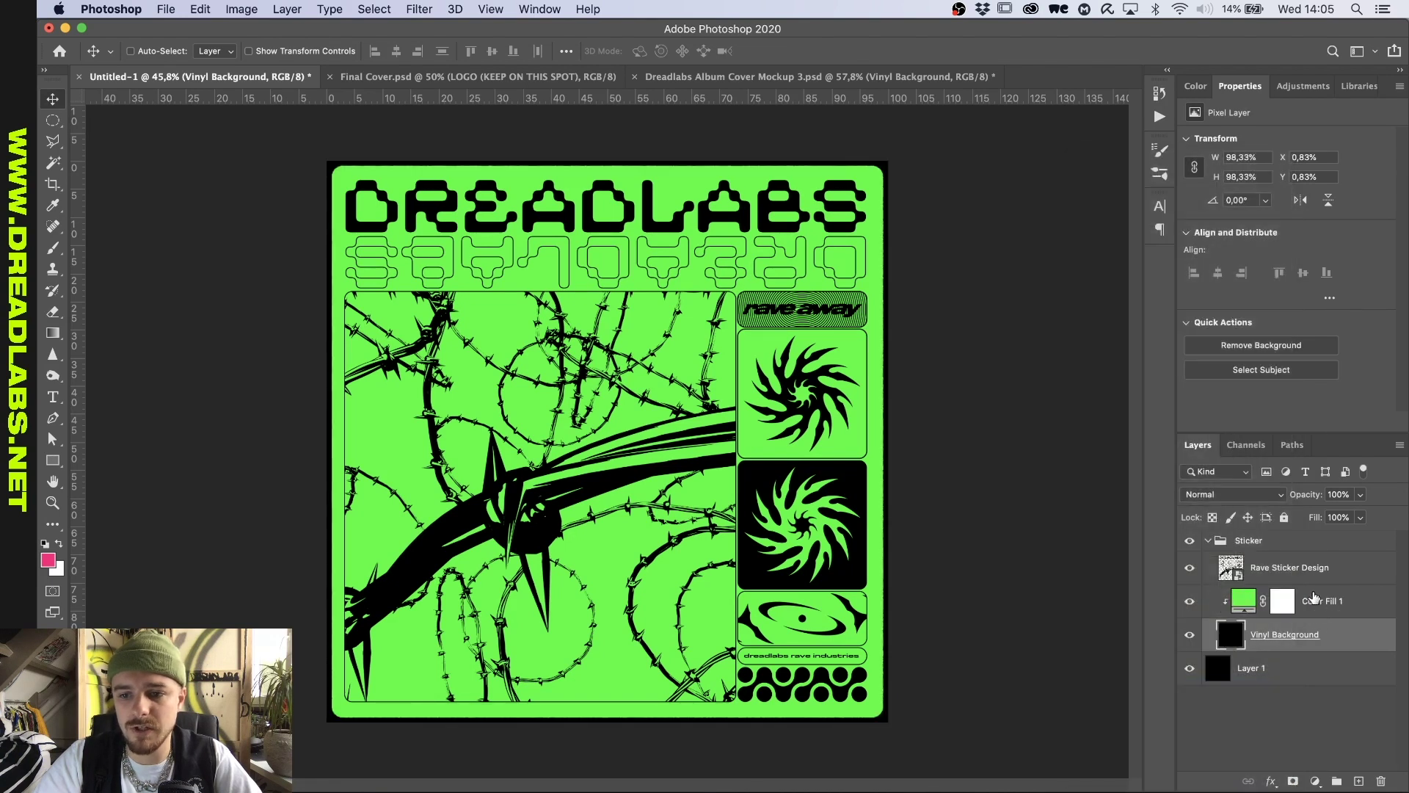
pyautogui.keyDown('alt'); pyautogui.click(1316, 584); pyautogui.keyUp('alt')
pyautogui.scroll(-2, 837, 491)
pyautogui.scroll(4, 838, 490)
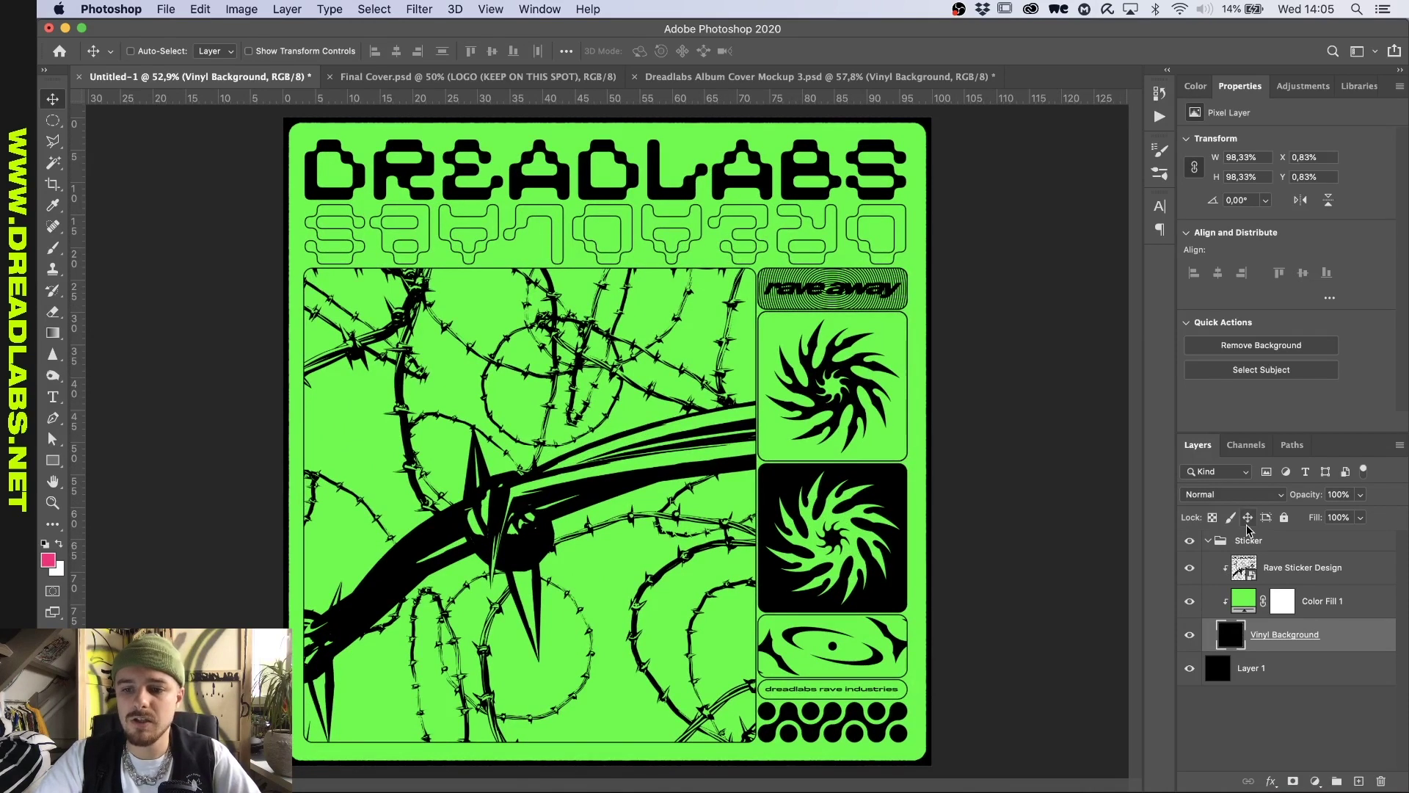
pyautogui.scroll(-2, 852, 657)
pyautogui.scroll(2, 851, 657)
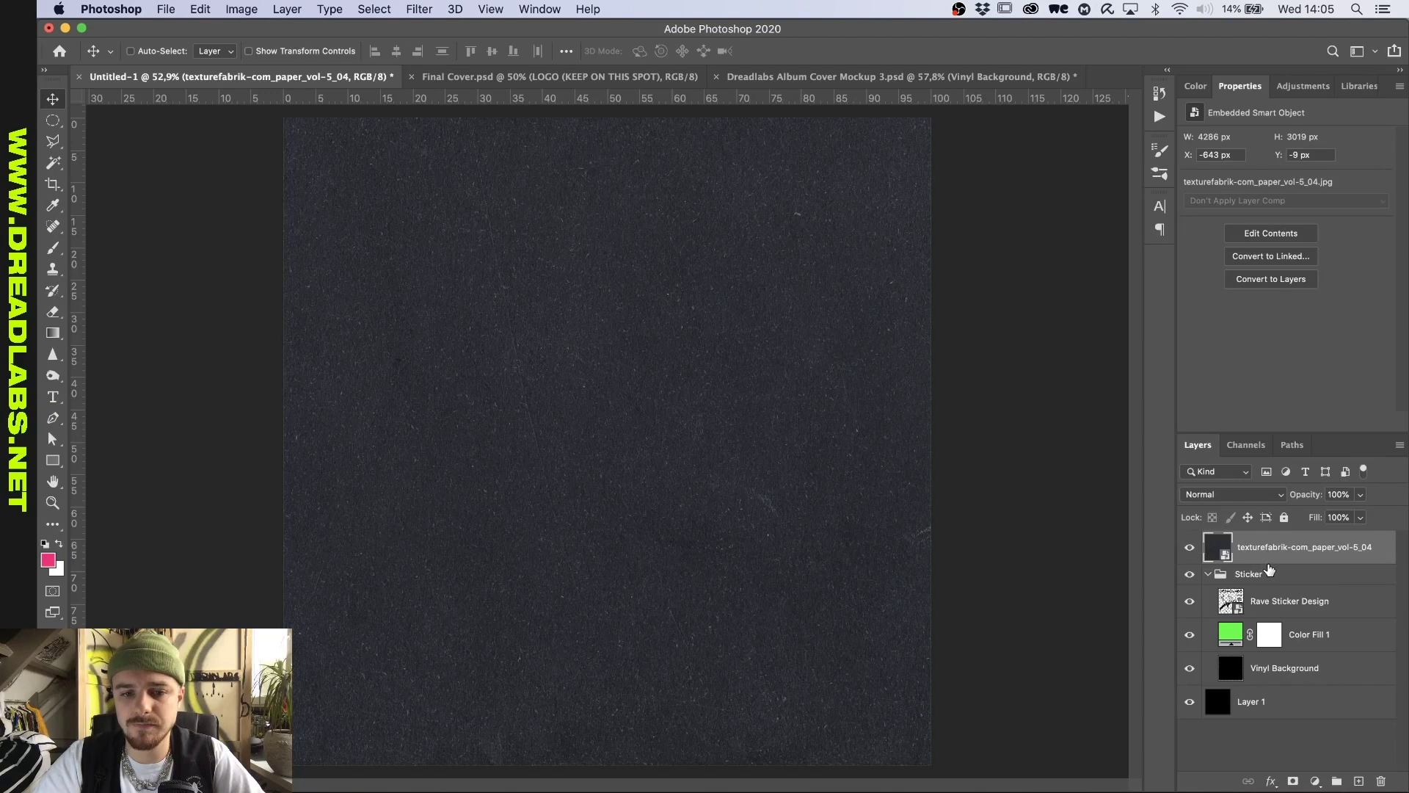
# Step: Move the texturefabrik paper texture directly beneath Rave Sticker Design and clip both layers to the Vinyl Background
pyautogui.moveTo(1290, 554); pyautogui.dragTo(1270, 618)
pyautogui.keyDown('alt'); pyautogui.click(1286, 651); pyautogui.keyUp('alt')
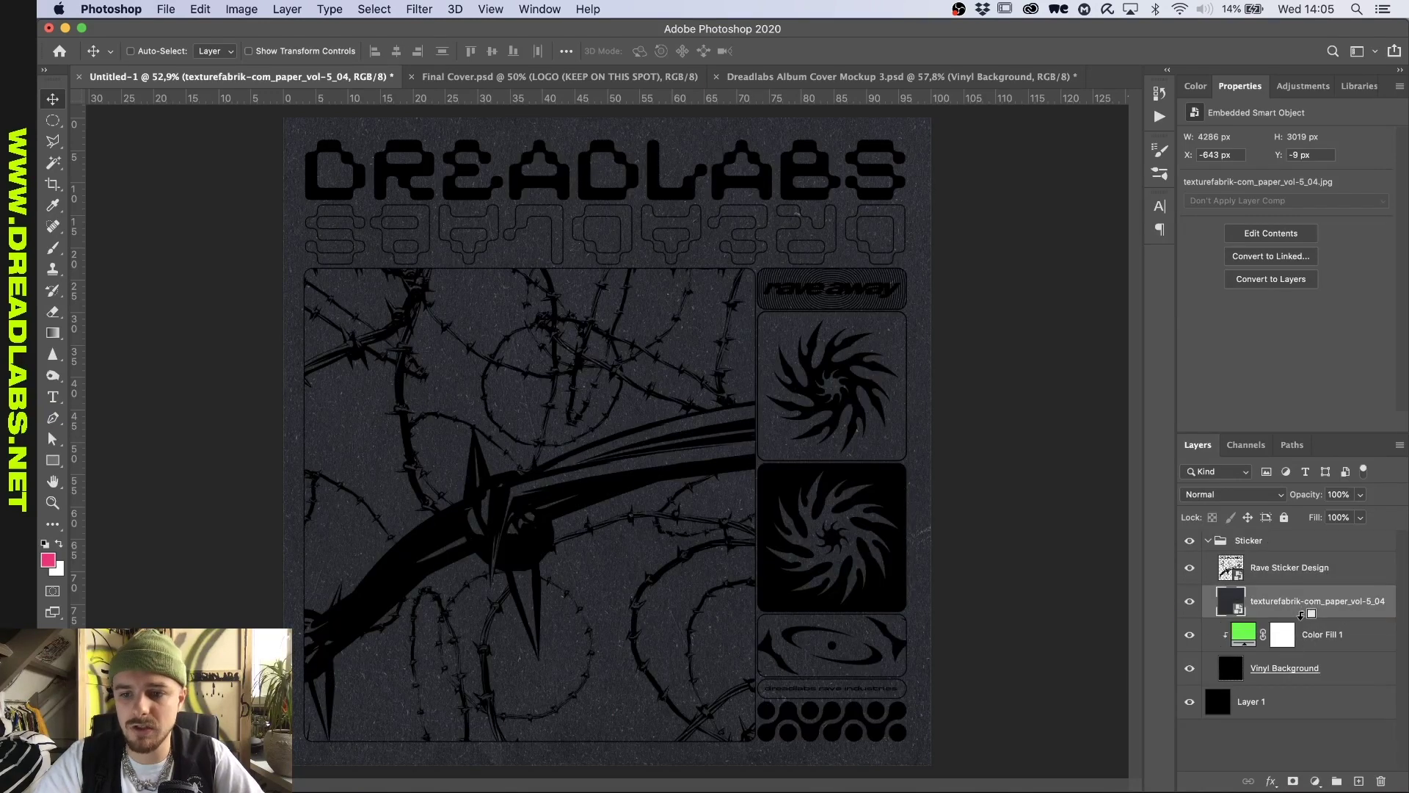
pyautogui.keyDown('alt'); pyautogui.click(1304, 618); pyautogui.keyUp('alt')
pyautogui.keyDown('alt'); pyautogui.click(1309, 584); pyautogui.keyUp('alt')
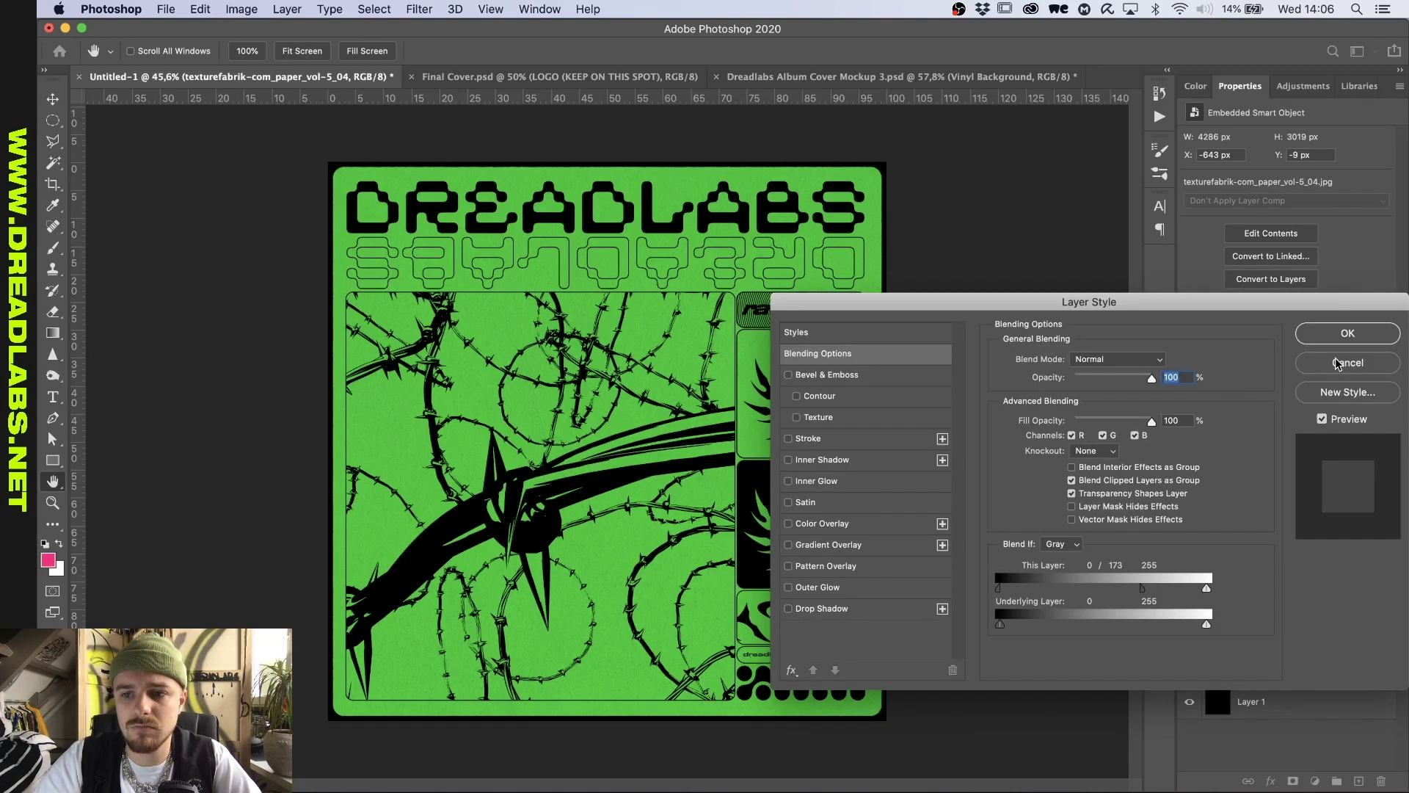
# Step: Blend the paper texture into the green by splitting its Blend If This Layer black point to 0 / 189
pyautogui.click(1344, 364)
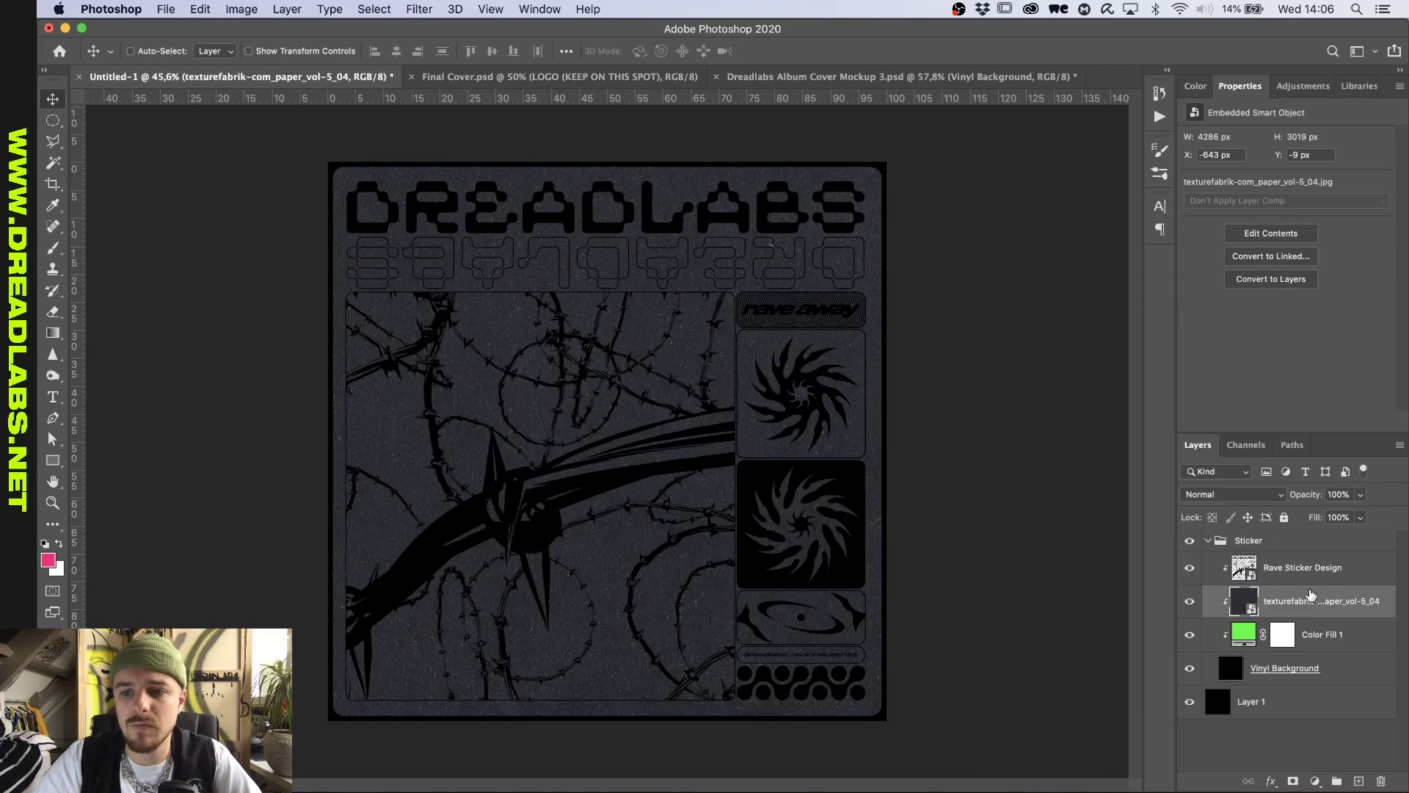
pyautogui.doubleClick(1353, 611)
pyautogui.moveTo(1000, 588); pyautogui.dragTo(1156, 588)
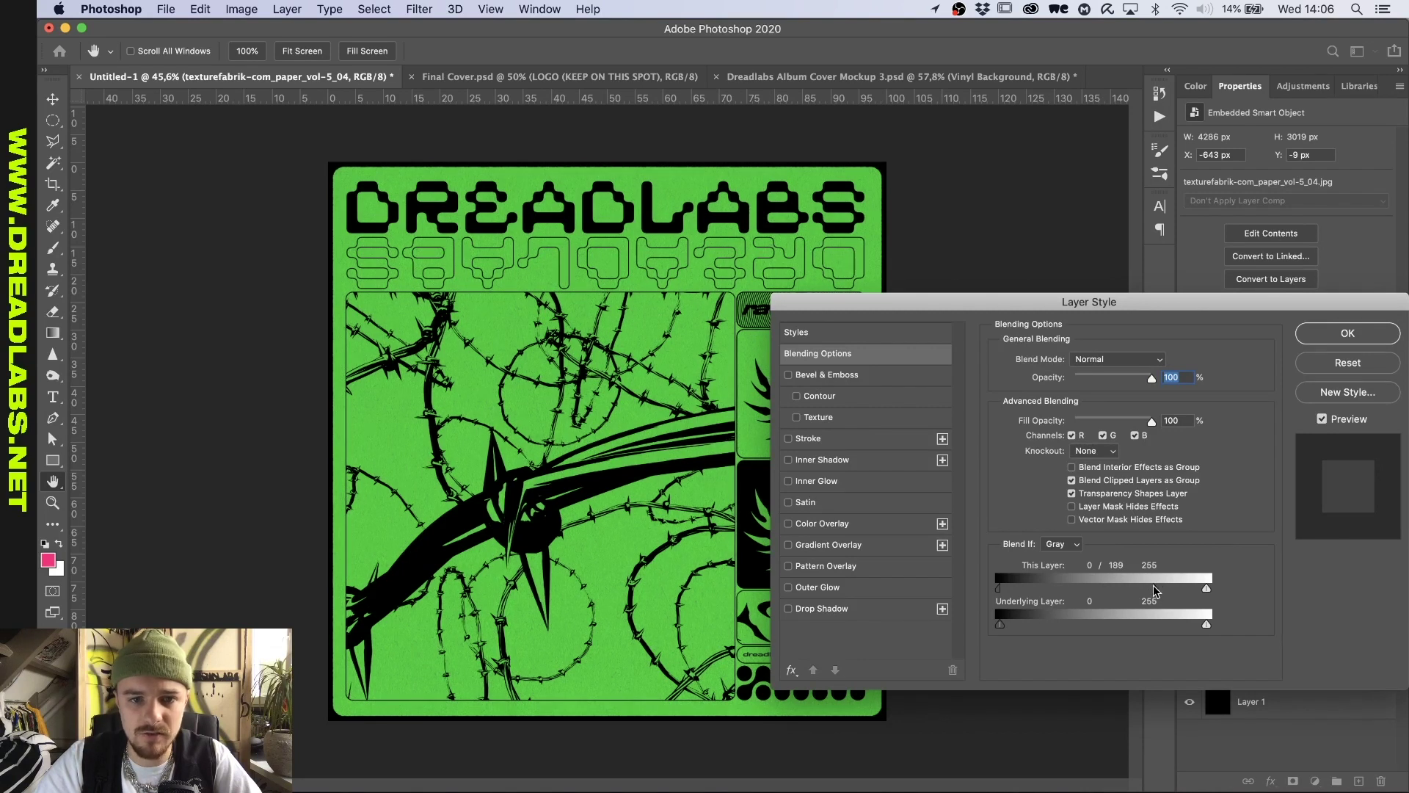
pyautogui.click(1348, 333)
pyautogui.scroll(5, 695, 439)
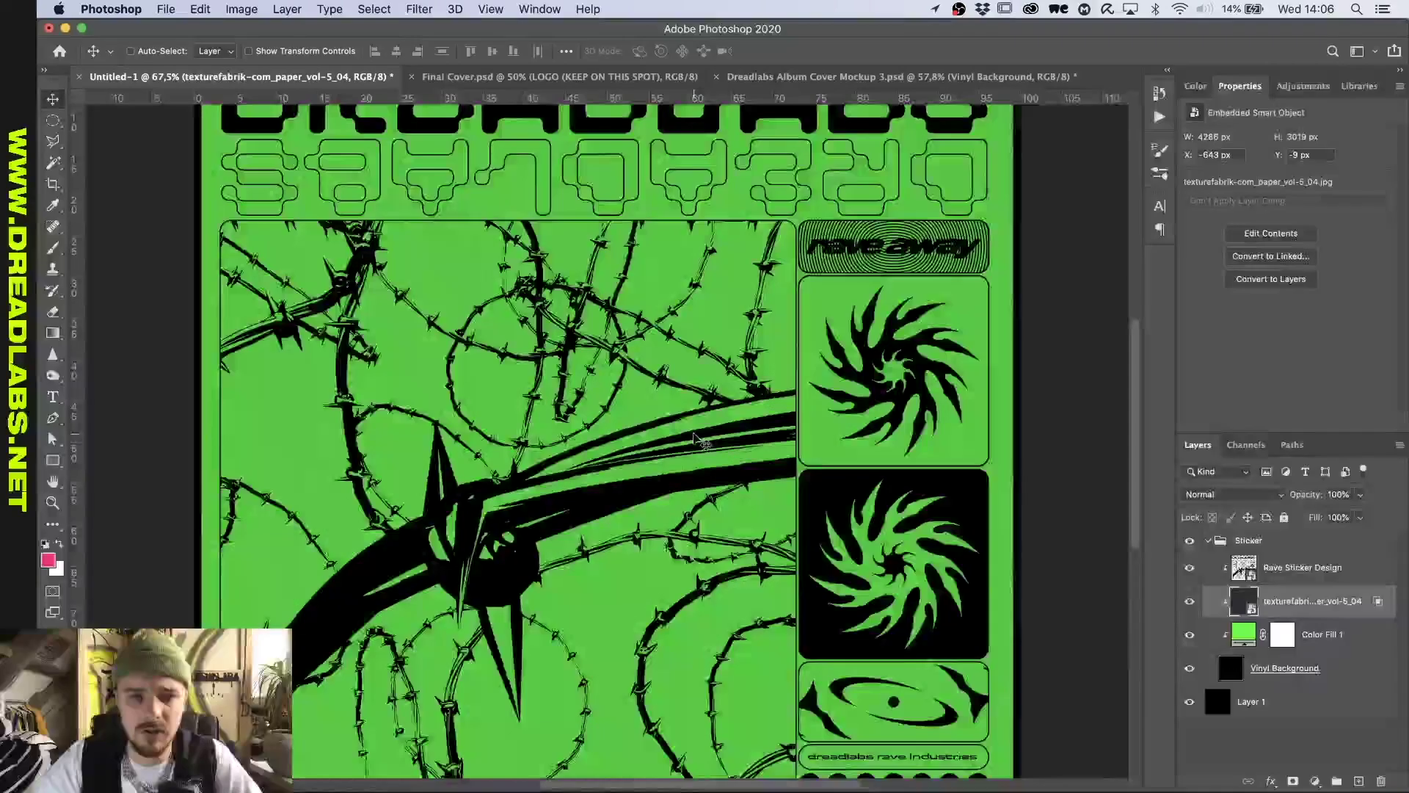
# Step: Hide the Rave Sticker Design layer and stamp all visible layers into a new layer above the Sticker group
pyautogui.click(1359, 566)
pyautogui.press('super+0')
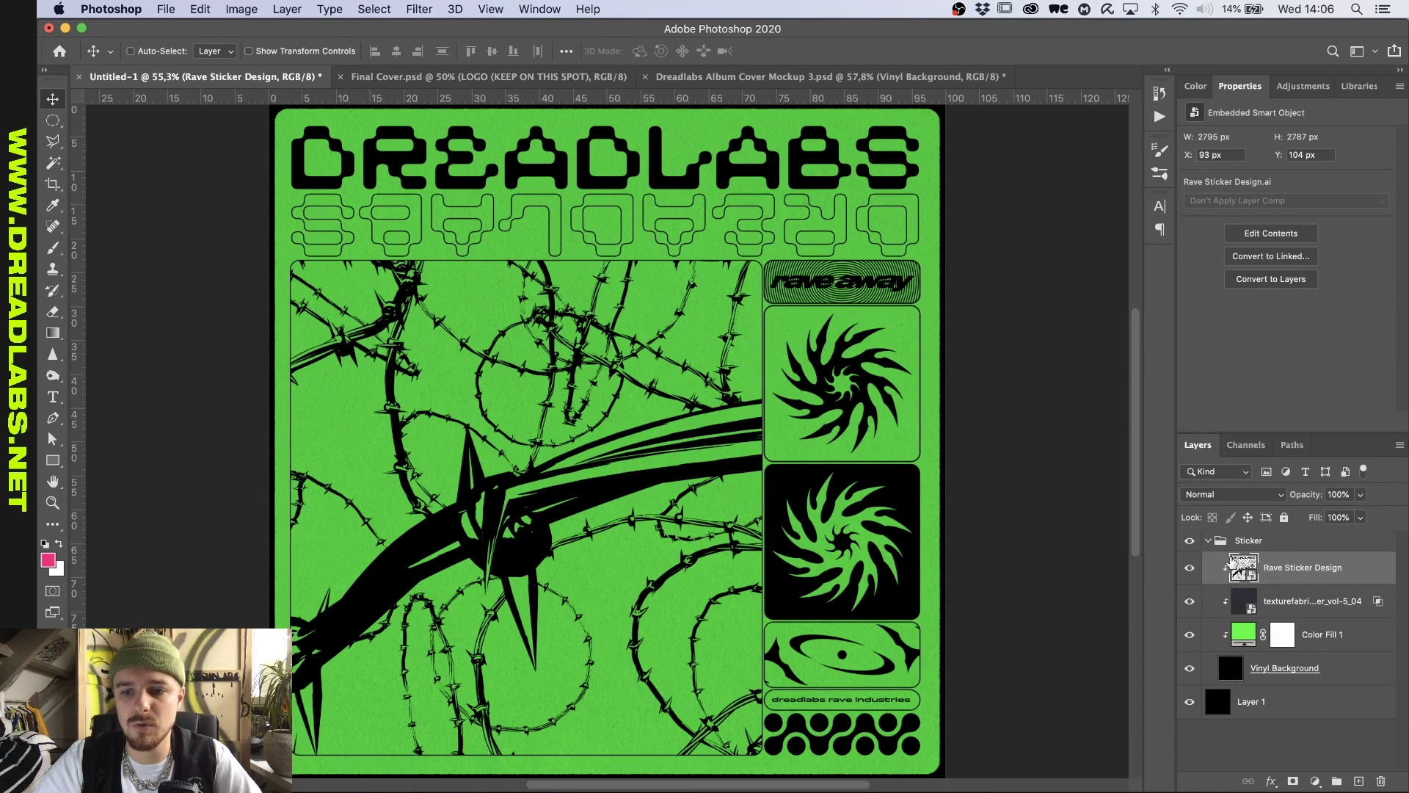
pyautogui.click(1189, 570)
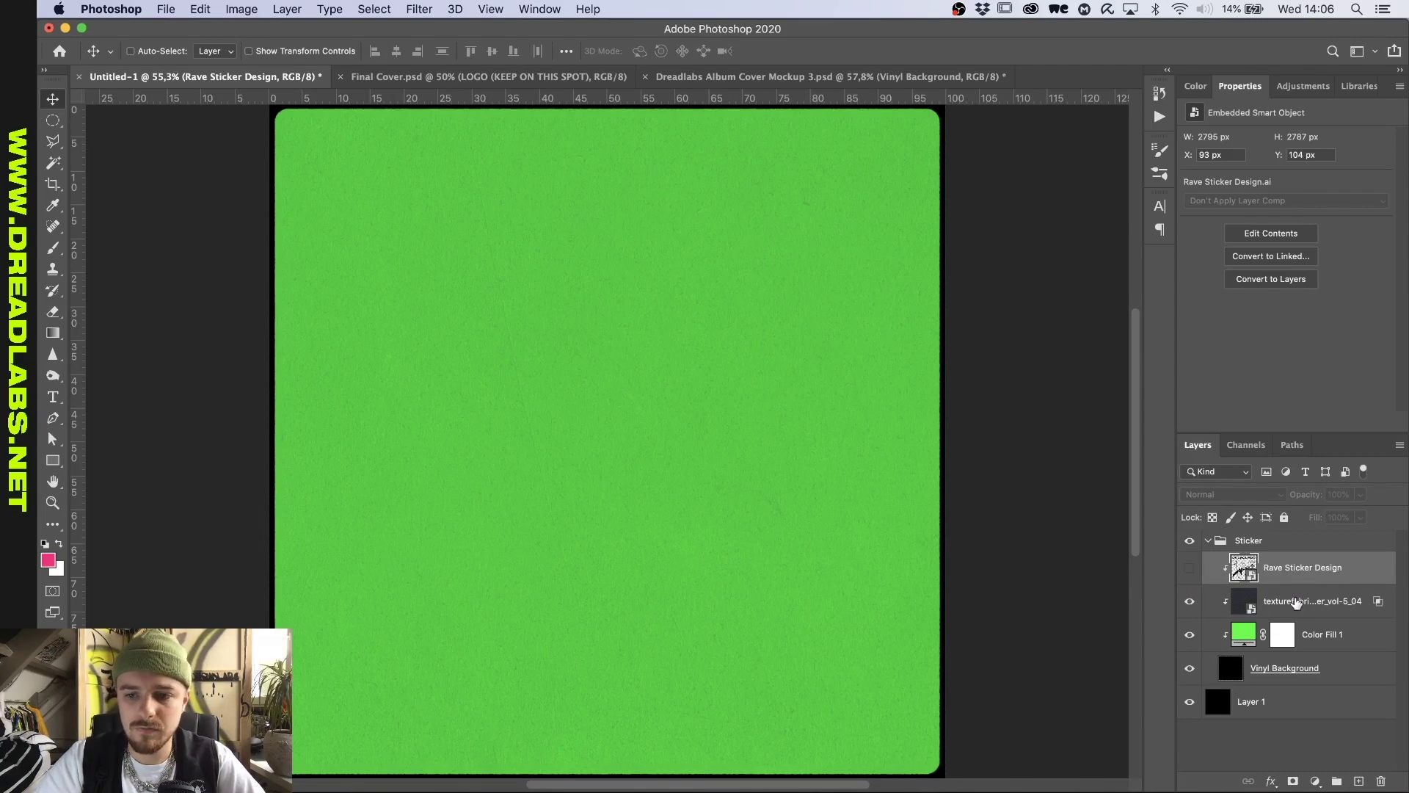
pyautogui.click(1299, 548)
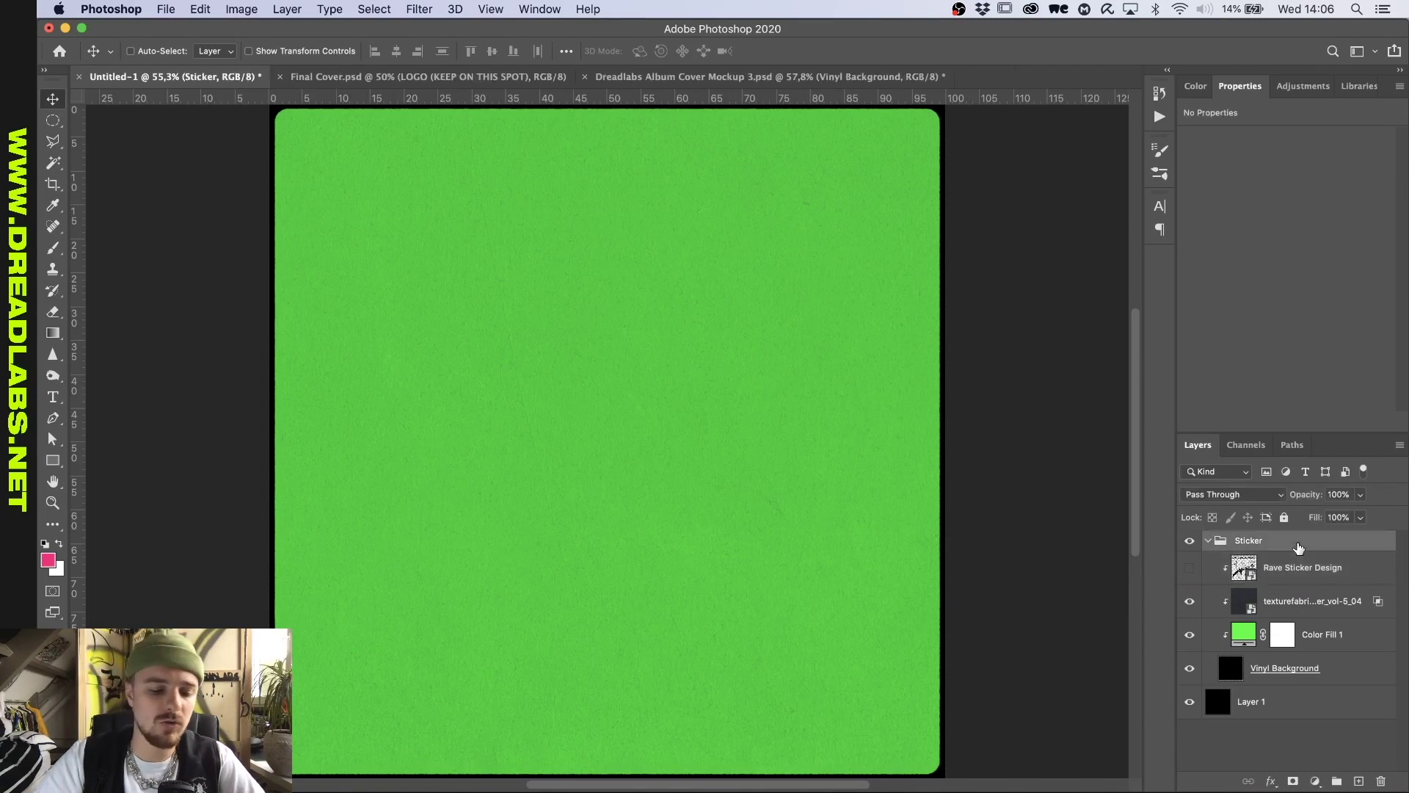
pyautogui.press('super')
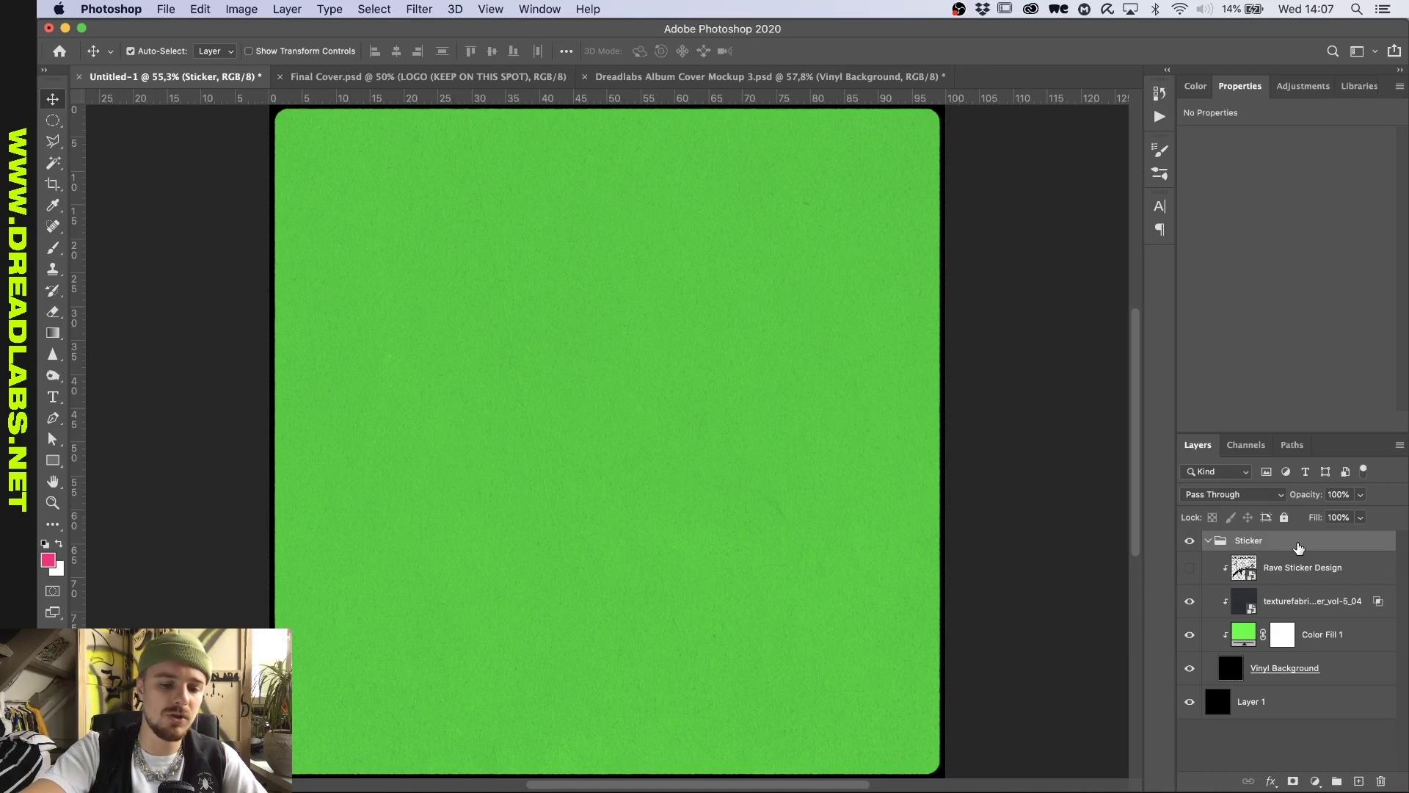
pyautogui.press('super+alt+shift+e')
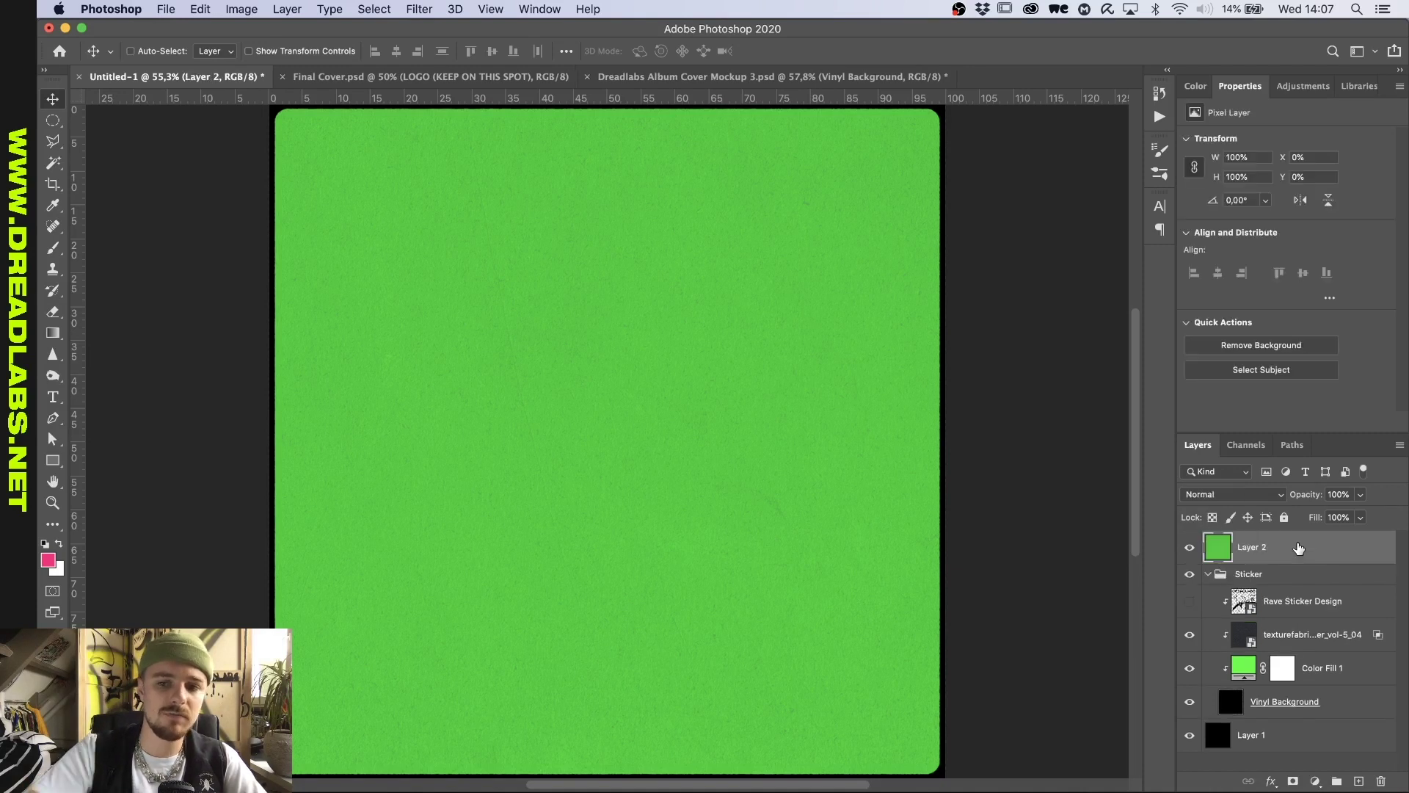
# Step: Duplicate the stamped Layer 2 into a new document
pyautogui.rightClick(1346, 551)
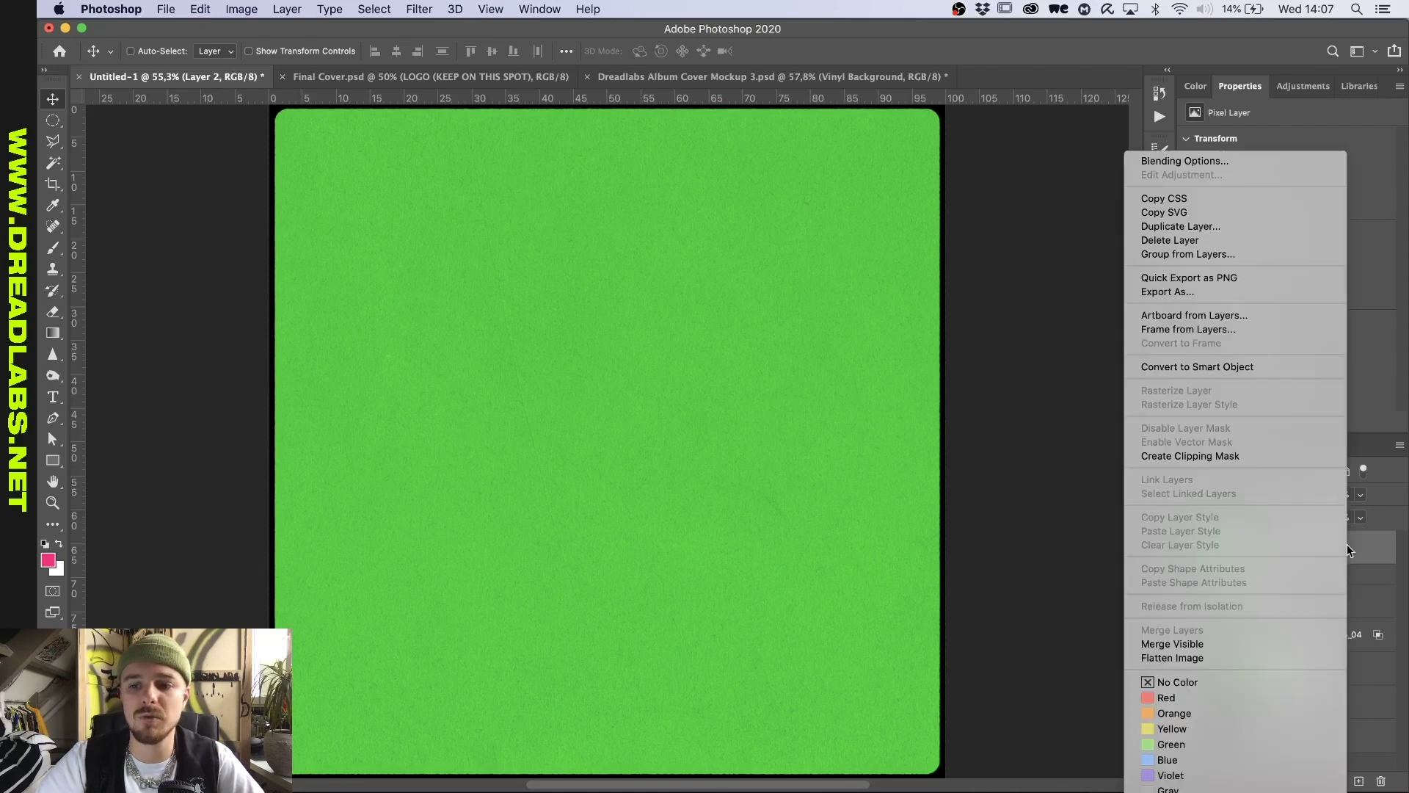
pyautogui.click(1289, 226)
pyautogui.click(746, 390)
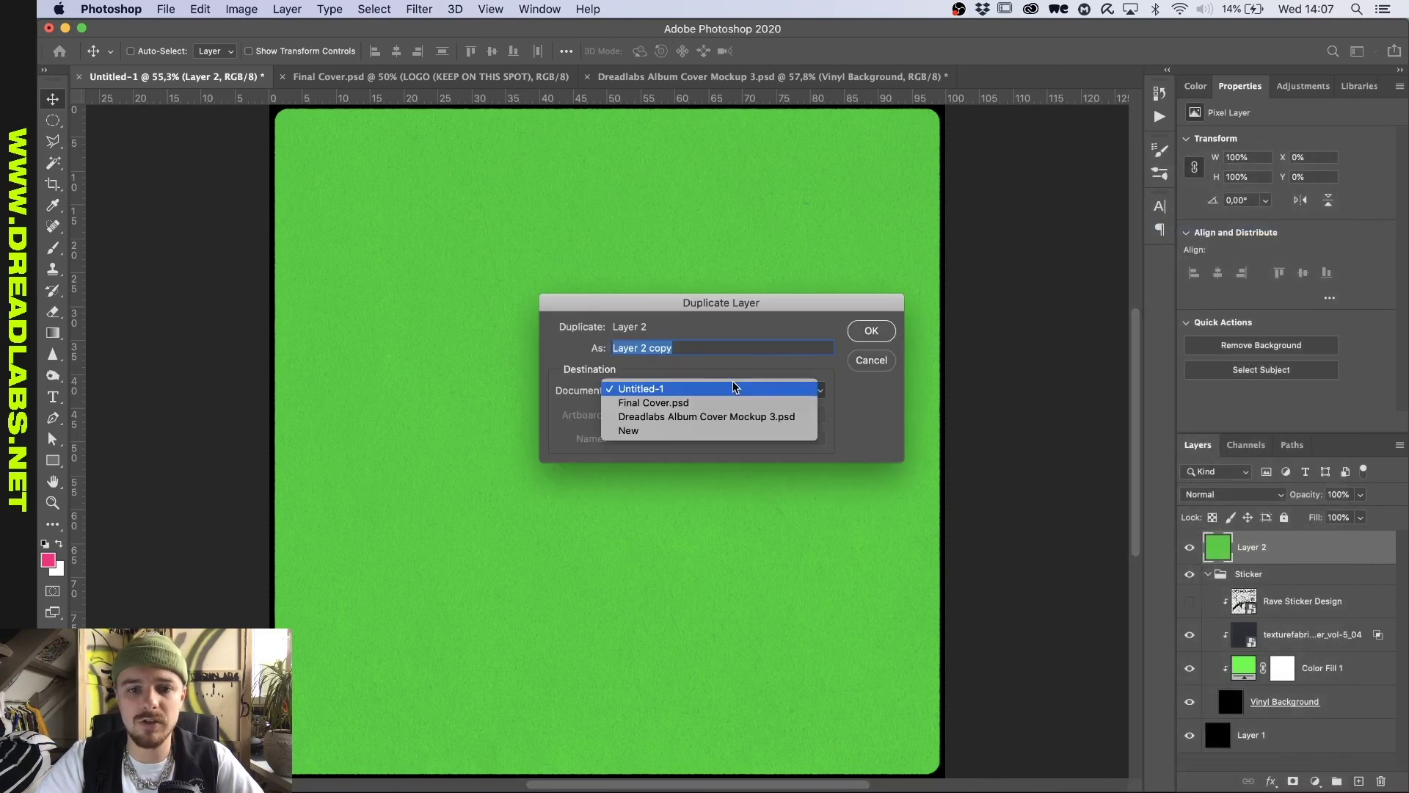
pyautogui.click(710, 431)
pyautogui.click(872, 331)
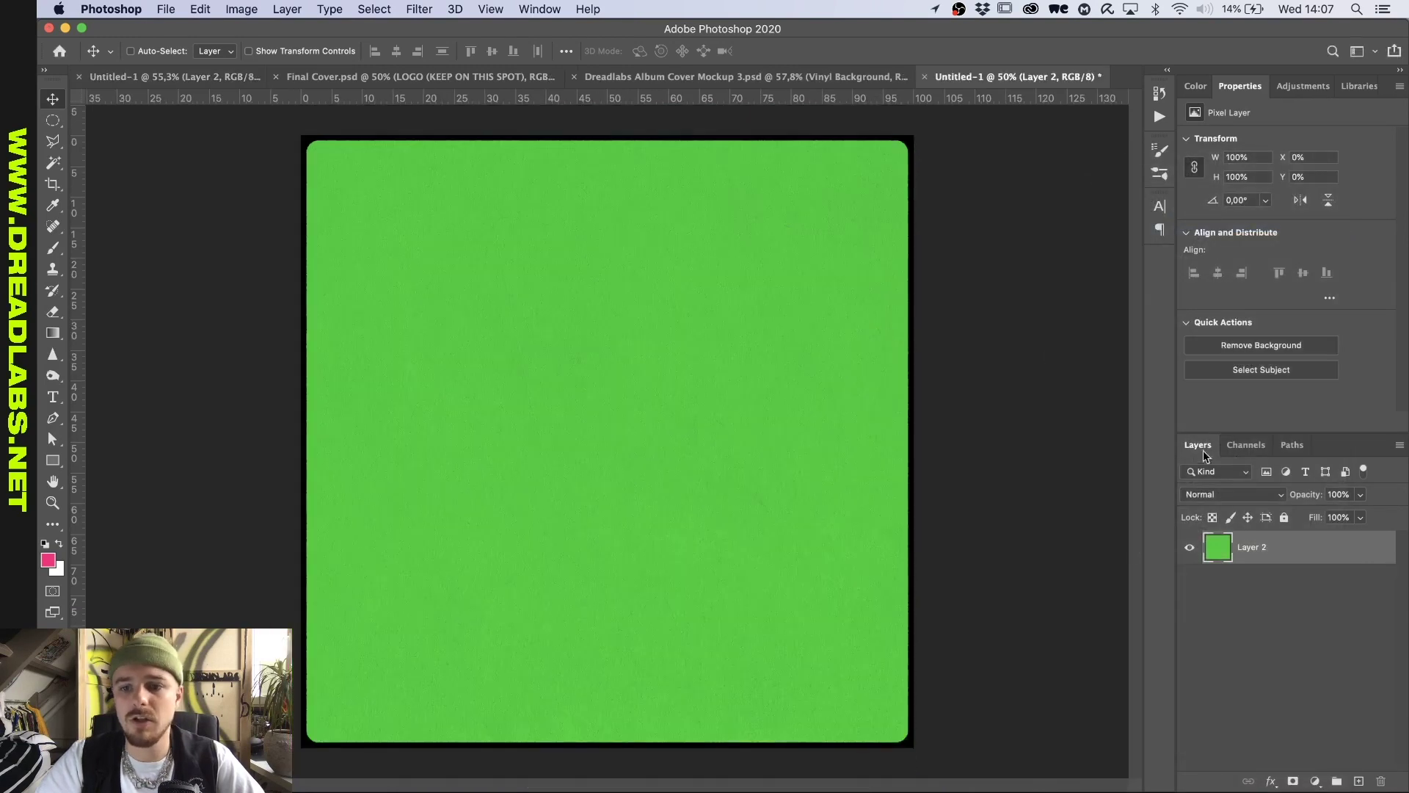
# Step: Add a Hue/Saturation adjustment over the textured layer with Saturation set to -100
pyautogui.click(1300, 86)
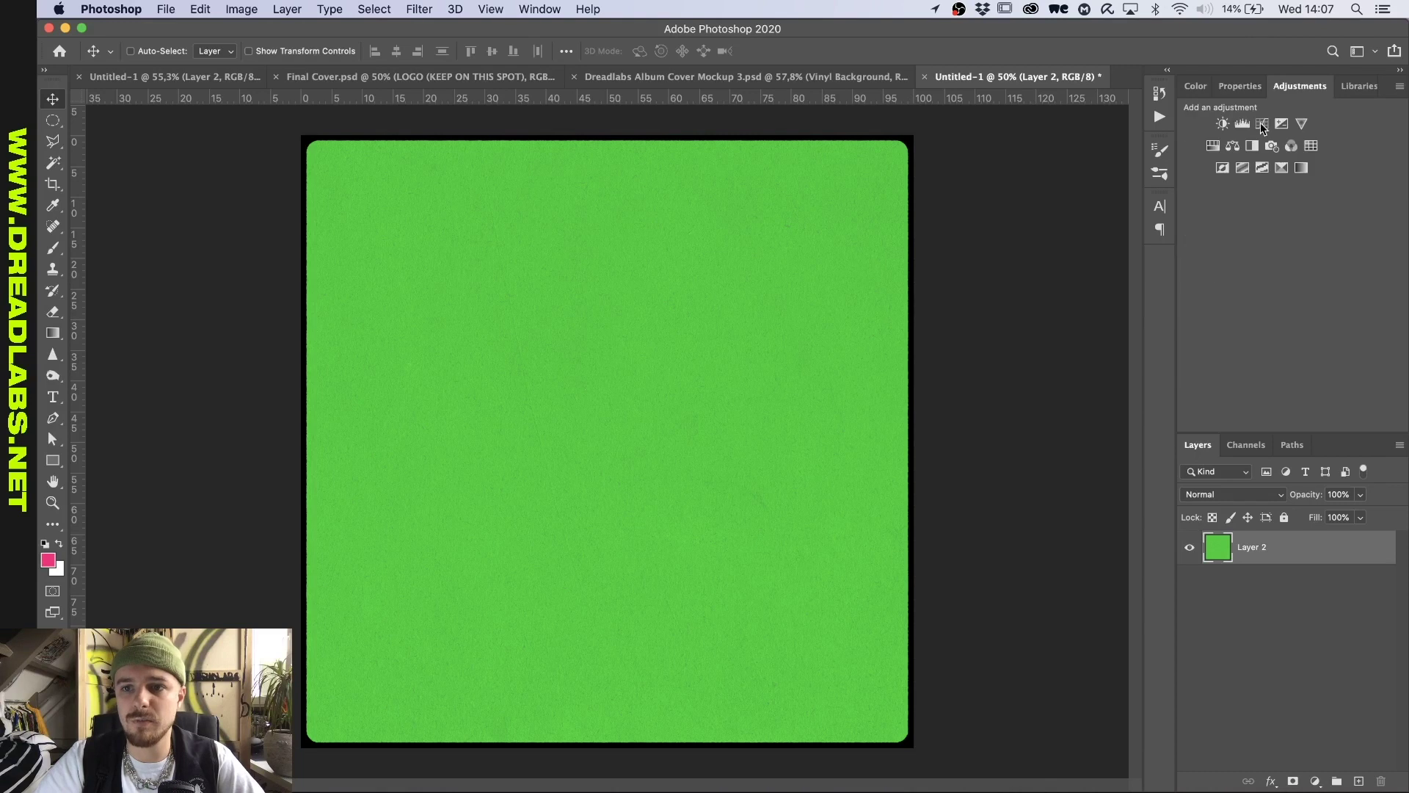
pyautogui.click(1211, 147)
pyautogui.moveTo(1239, 229); pyautogui.dragTo(986, 243)
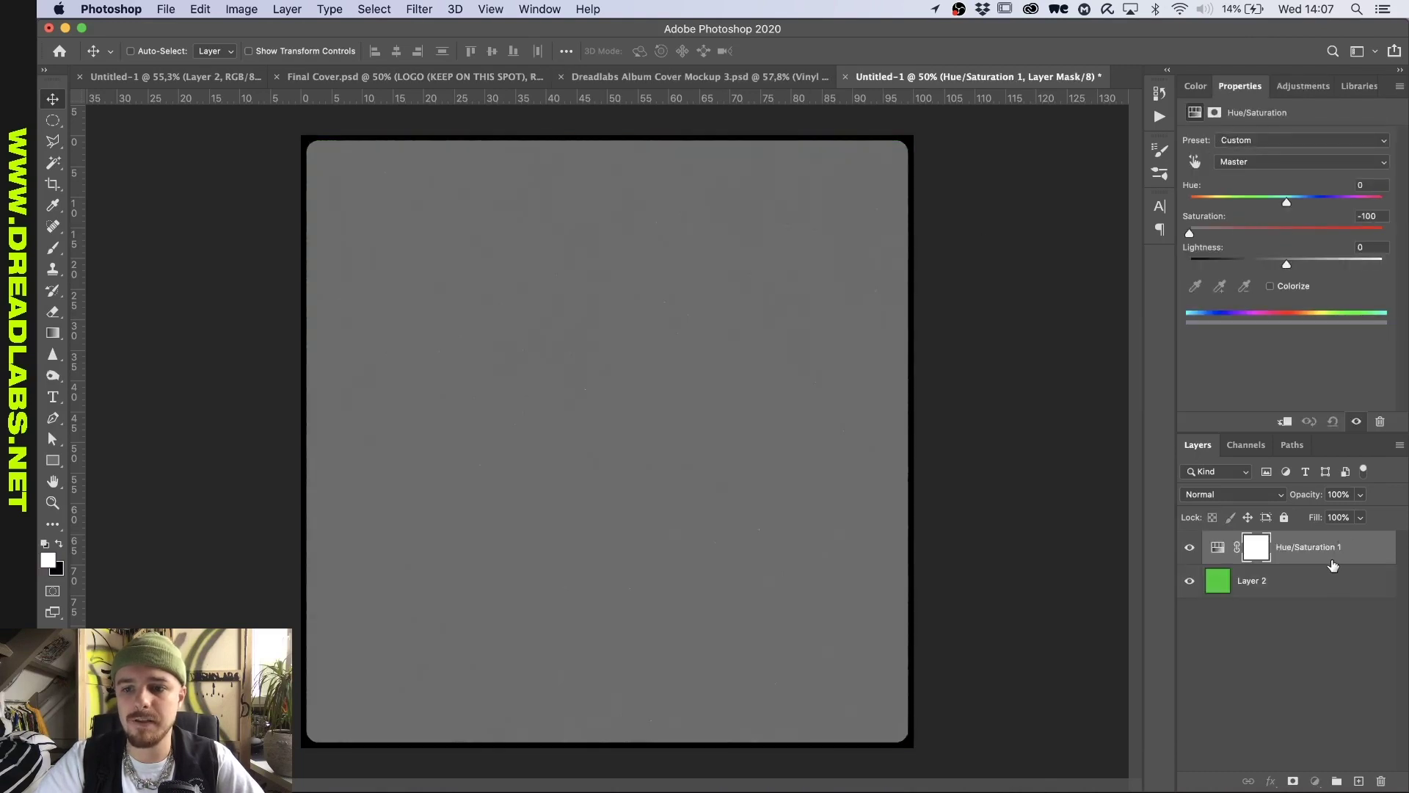
pyautogui.click(1335, 569)
# Step: Add a Curves adjustment with an S-shaped contrast curve, placing the highlight point at input 164, output 202
pyautogui.click(1300, 85)
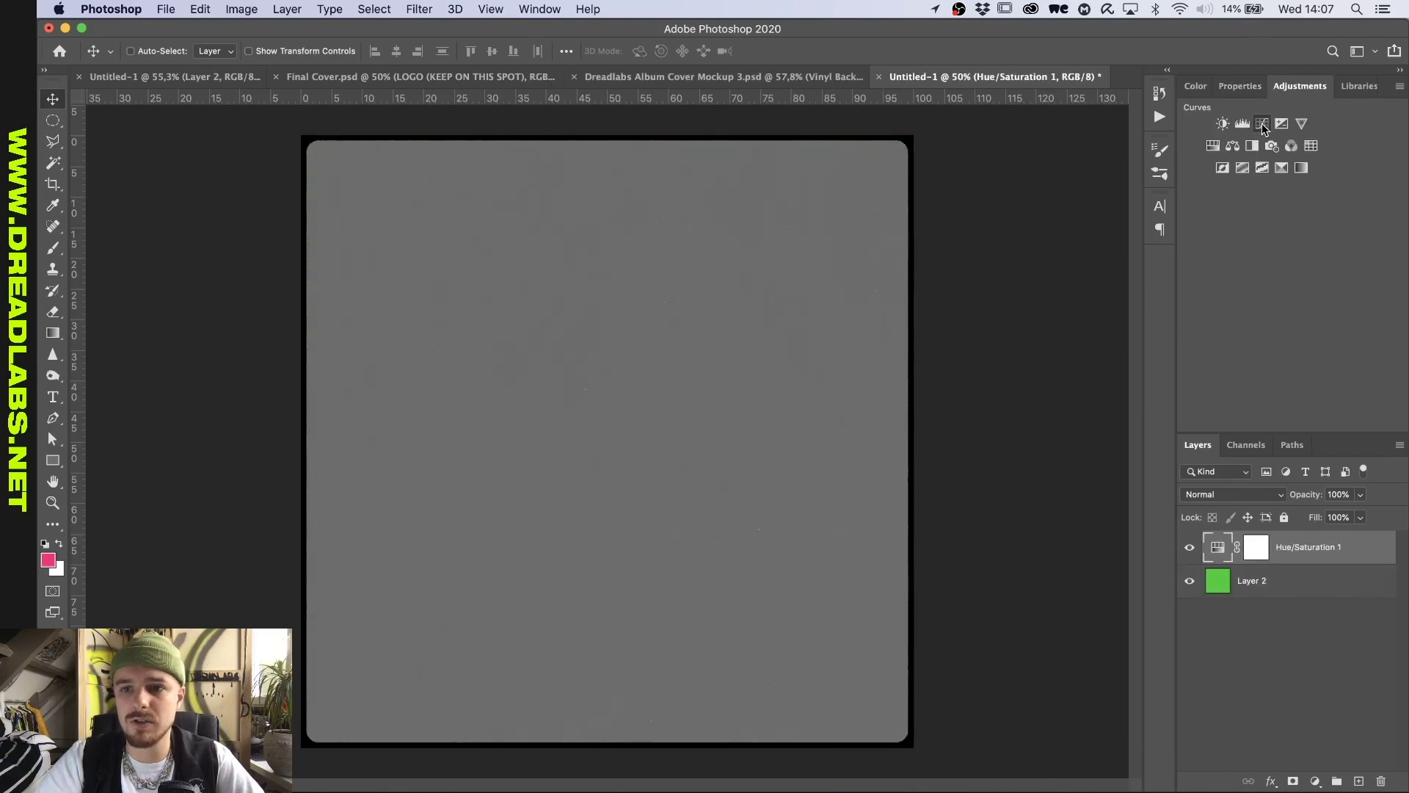
pyautogui.click(1264, 124)
pyautogui.moveTo(1253, 307); pyautogui.dragTo(1255, 323)
pyautogui.click(1342, 227)
pyautogui.moveTo(1342, 227); pyautogui.dragTo(1325, 214)
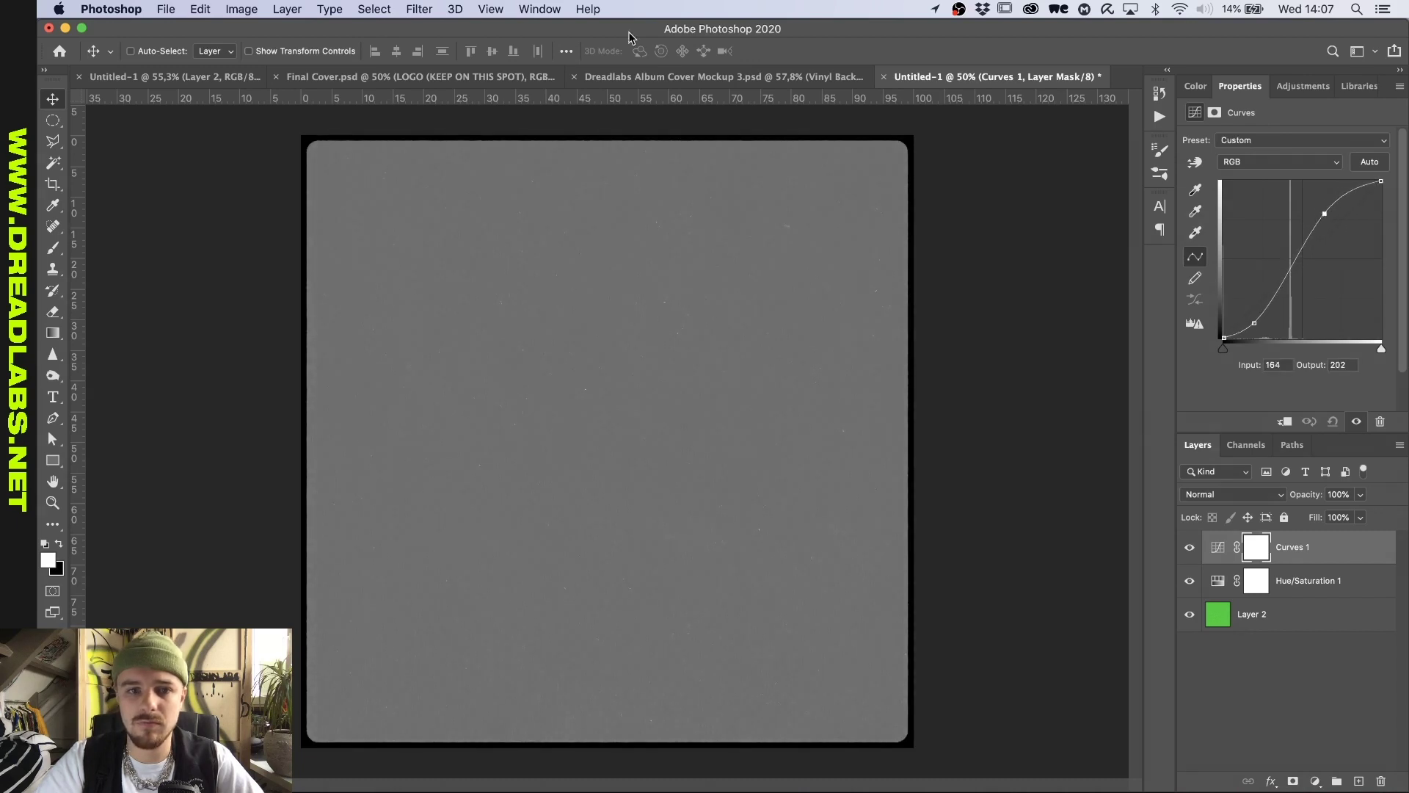
# Step: Merge the Curves 1, Hue/Saturation 1 and Layer 2 layers into one layer
pyautogui.keyDown('shift'); pyautogui.click(1314, 609); pyautogui.keyUp('shift')
pyautogui.rightClick(1314, 611)
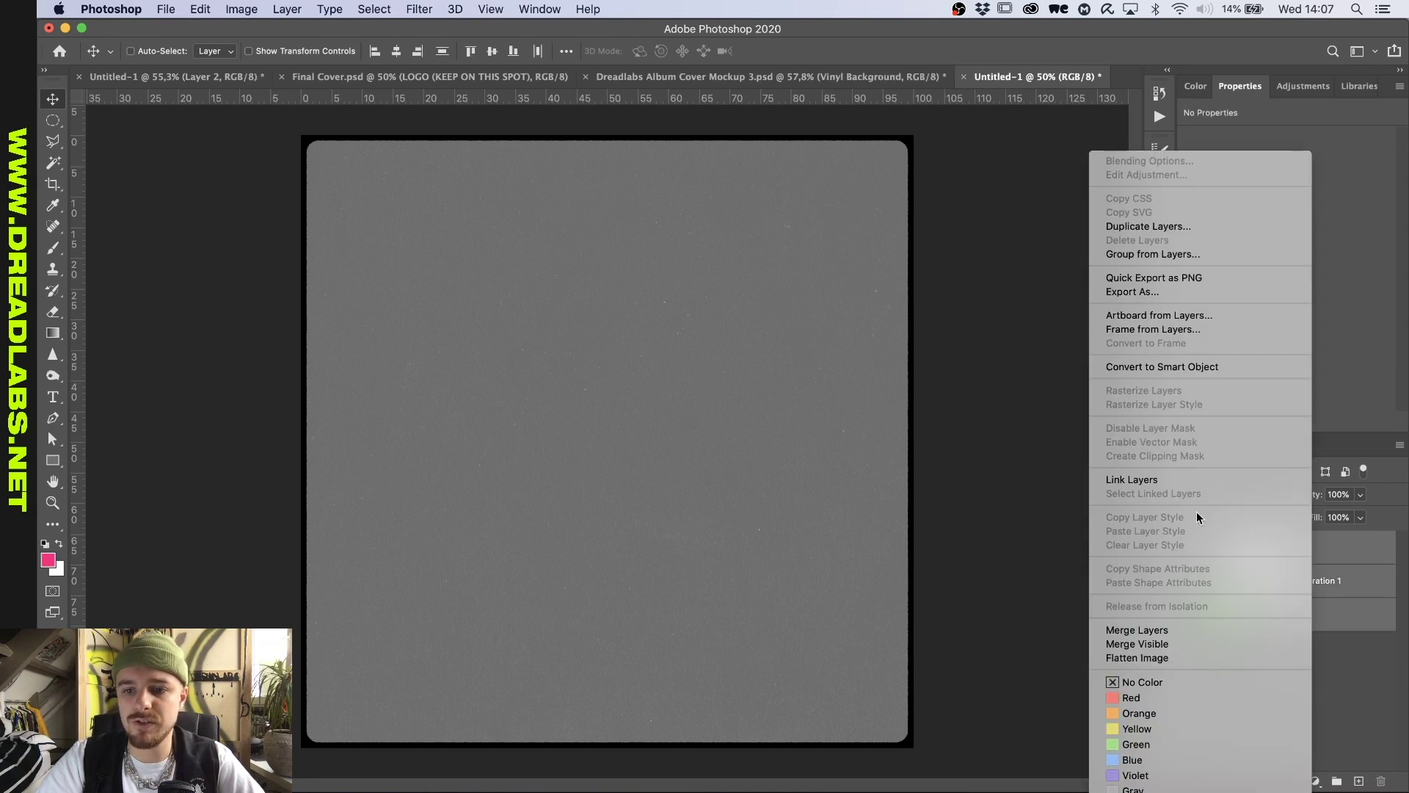
pyautogui.click(1166, 631)
# Step: Apply a Gaussian Blur with a 2-pixel radius to the merged grey texture layer
pyautogui.click(423, 14)
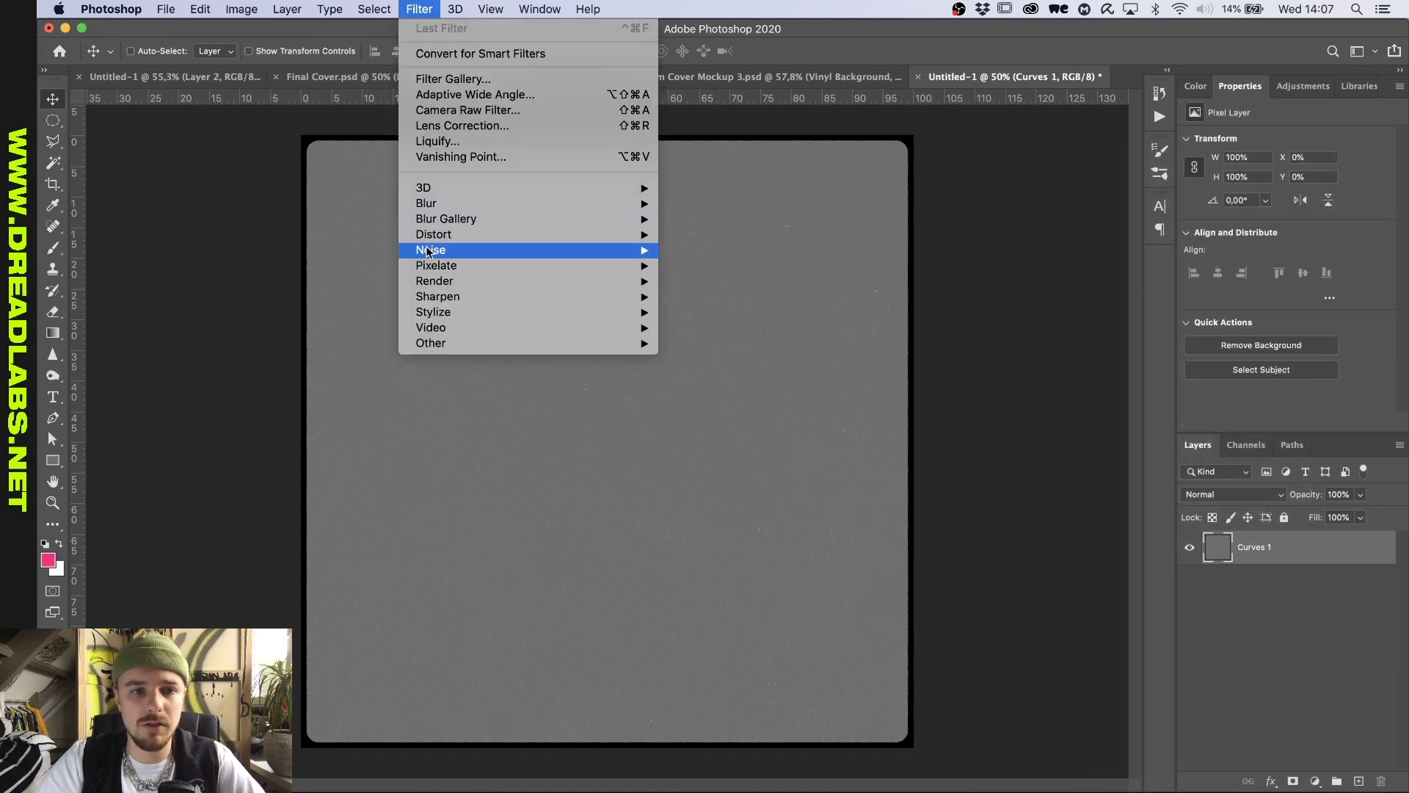
pyautogui.moveTo(578, 203)
pyautogui.click(682, 265)
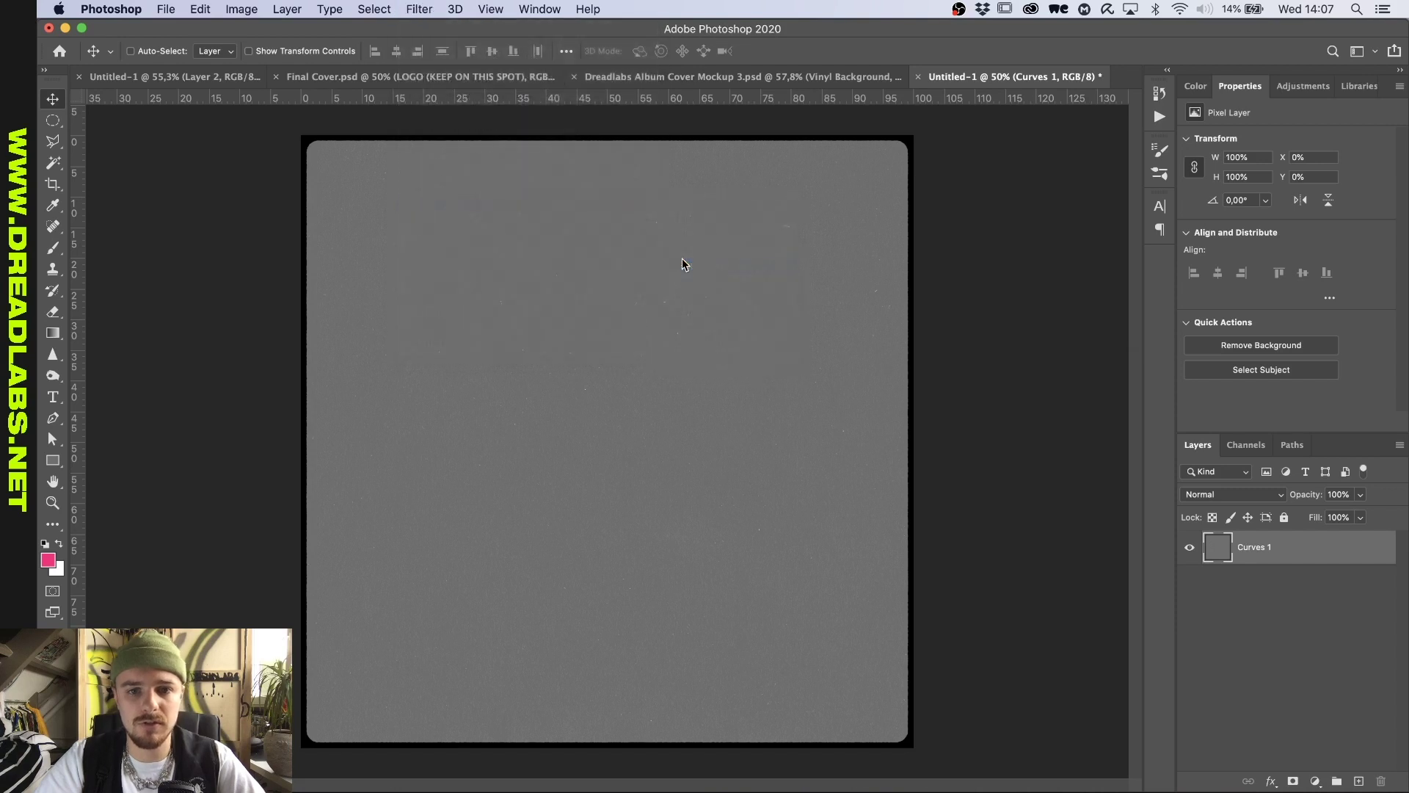
pyautogui.write('2')
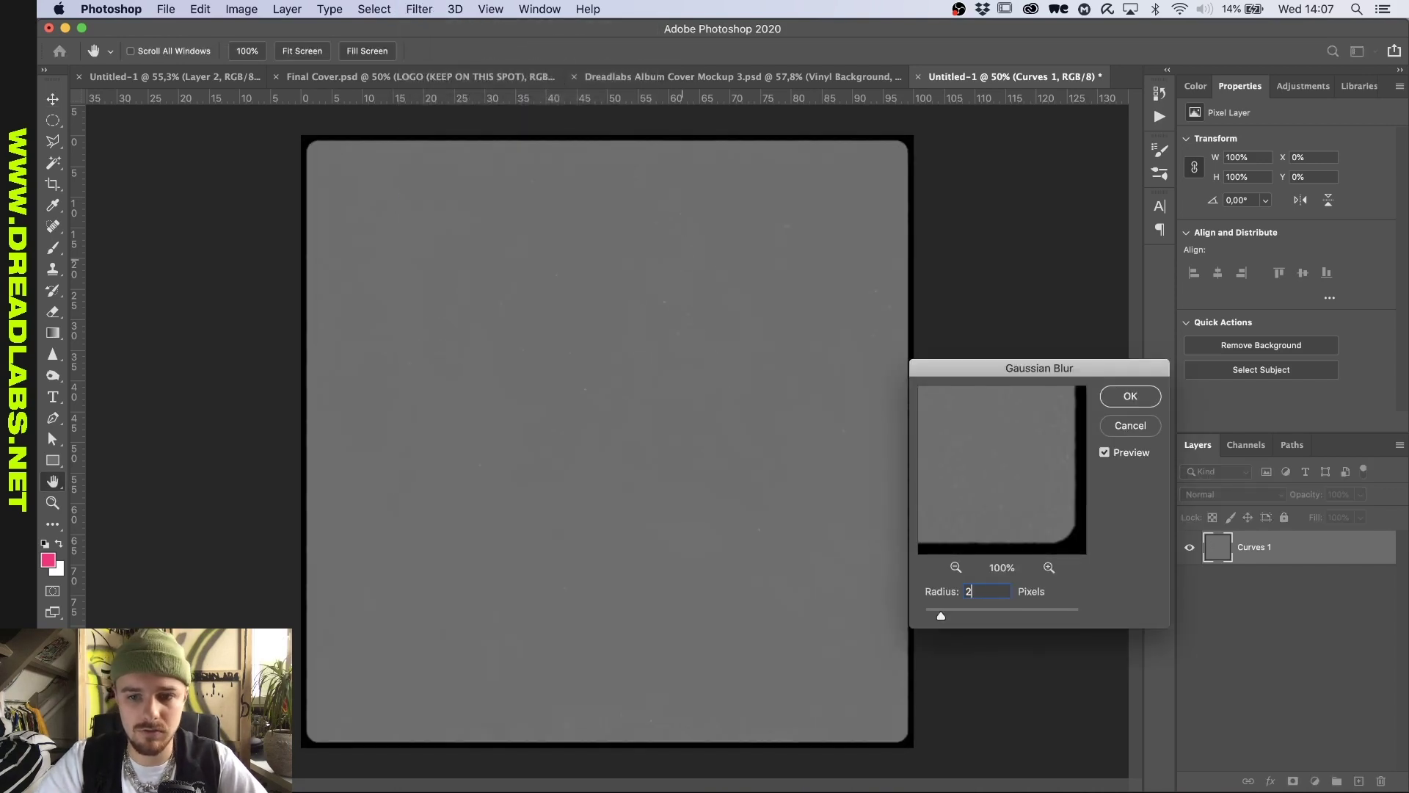
pyautogui.press('Return')
# Step: Save the blurred document as Displacement Map.psd and delete the stamped Layer 2 from Untitled-1
pyautogui.press('super+s')
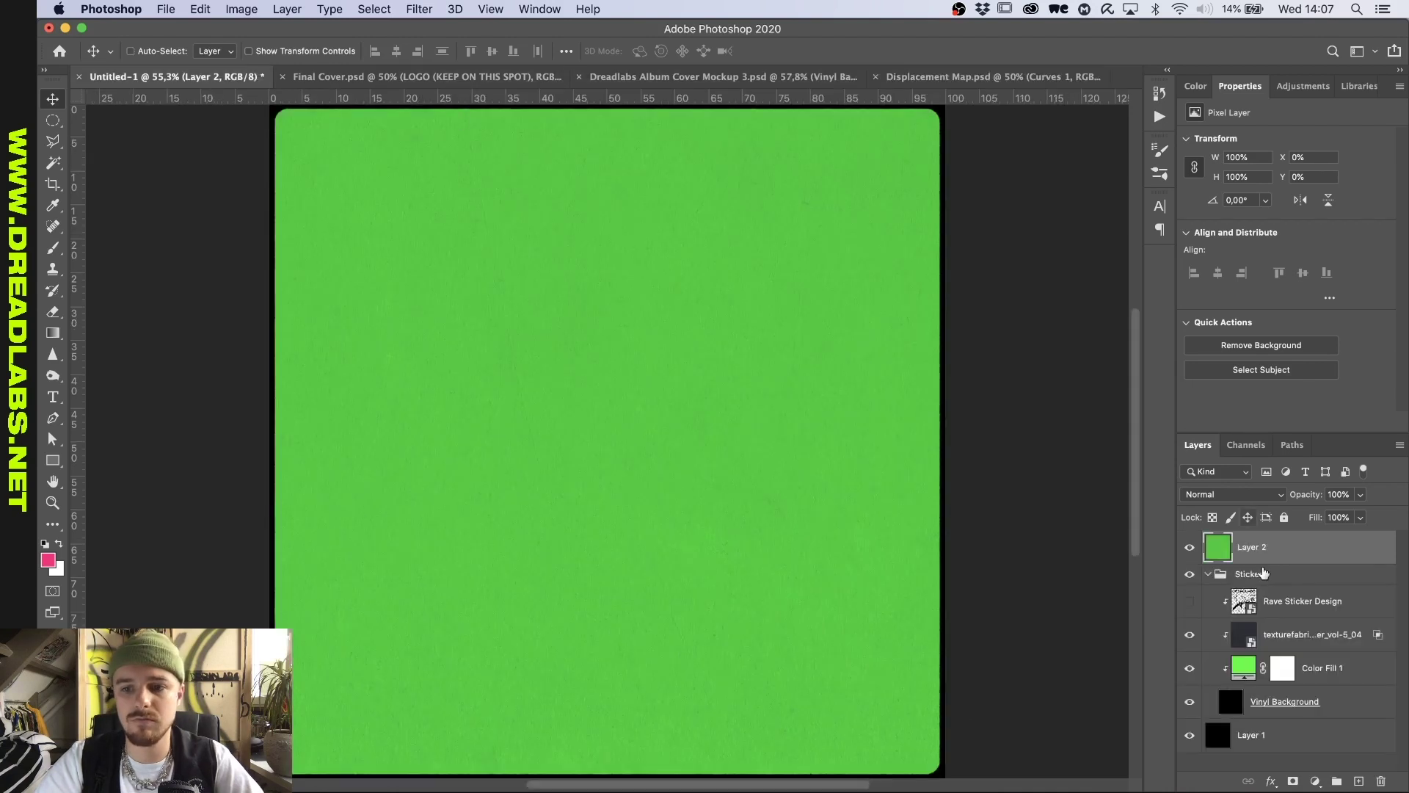
pyautogui.press('Delete')
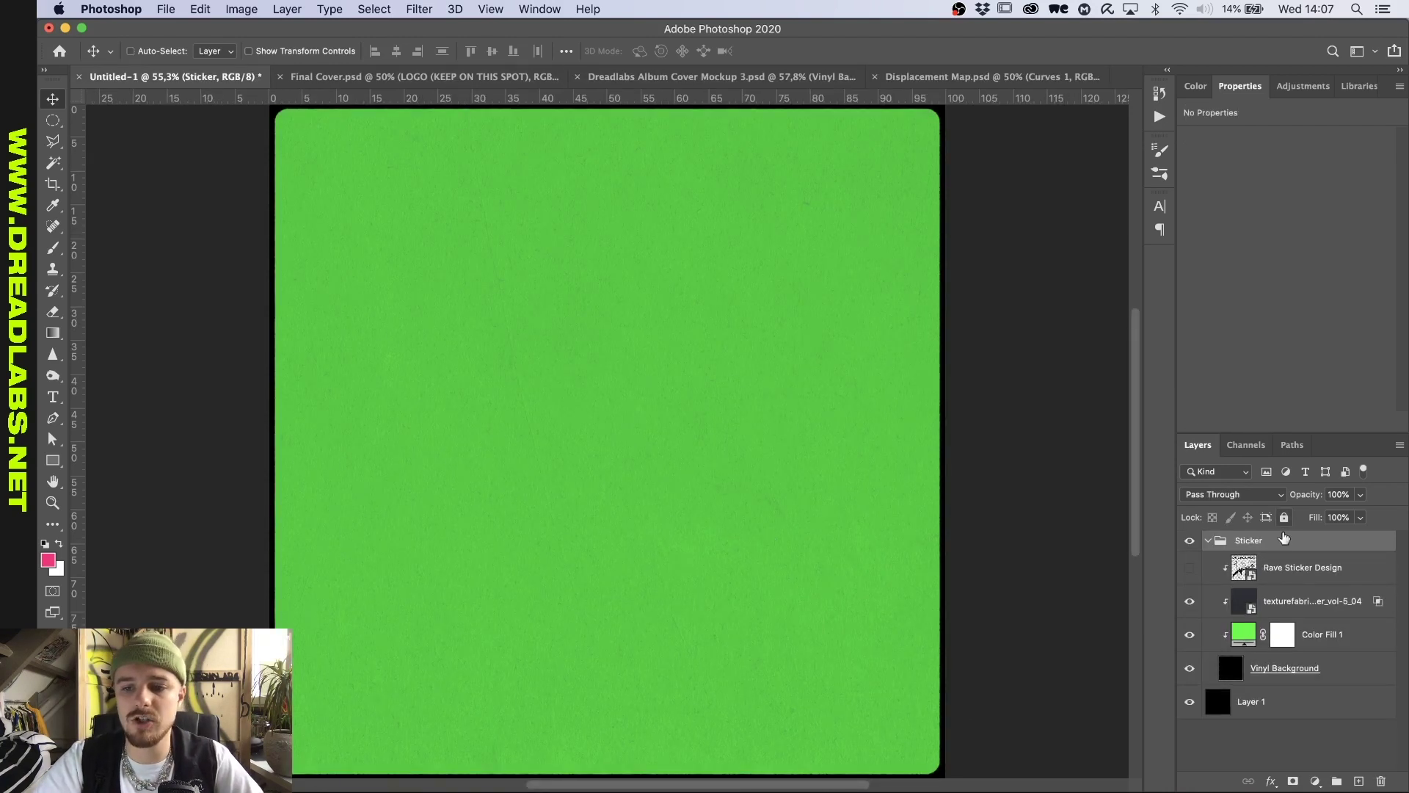
# Step: Show the Rave Sticker Design layer and apply Displace with horizontal and vertical scale 10, using Displacement Map.psd
pyautogui.click(1190, 568)
pyautogui.click(1292, 567)
pyautogui.click(419, 9)
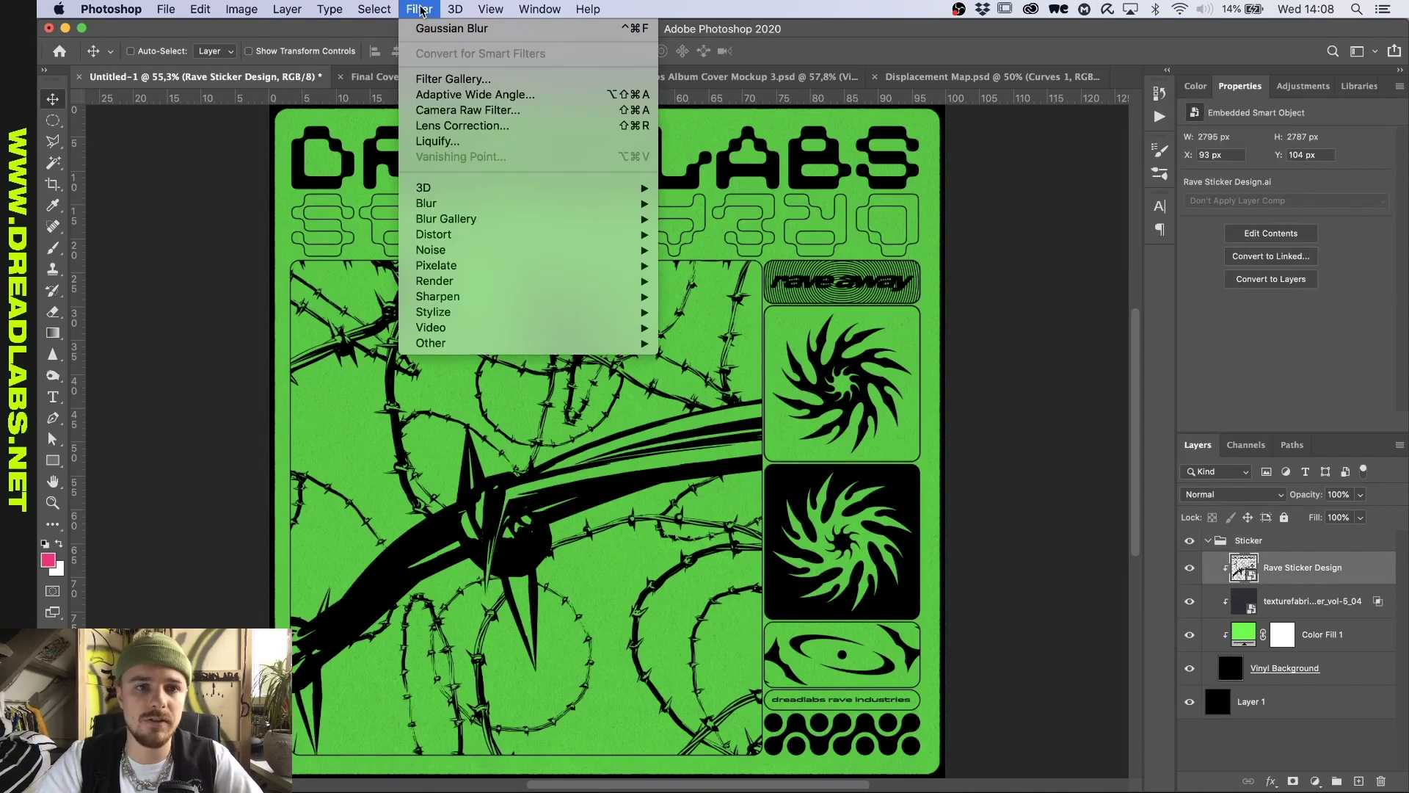
pyautogui.moveTo(483, 235)
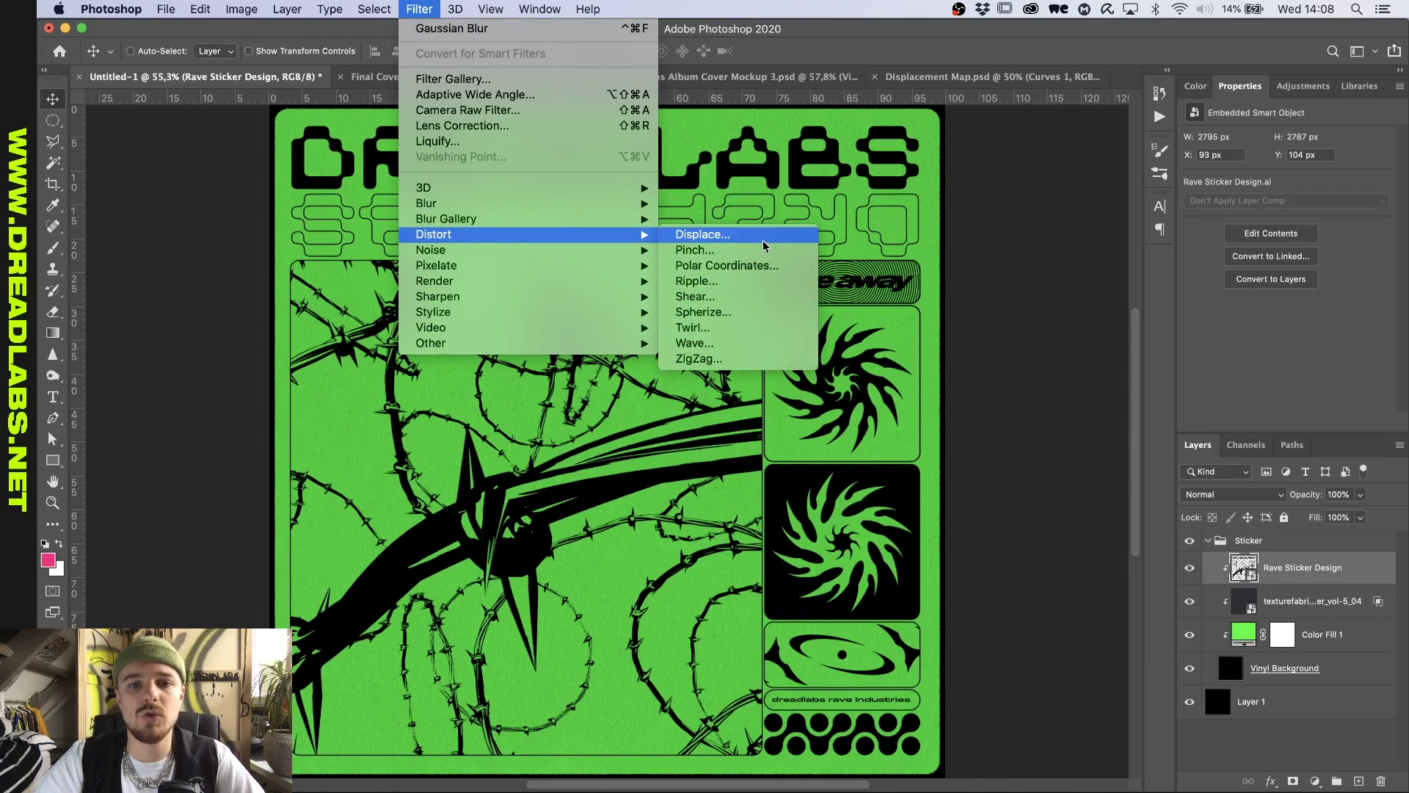
pyautogui.click(705, 236)
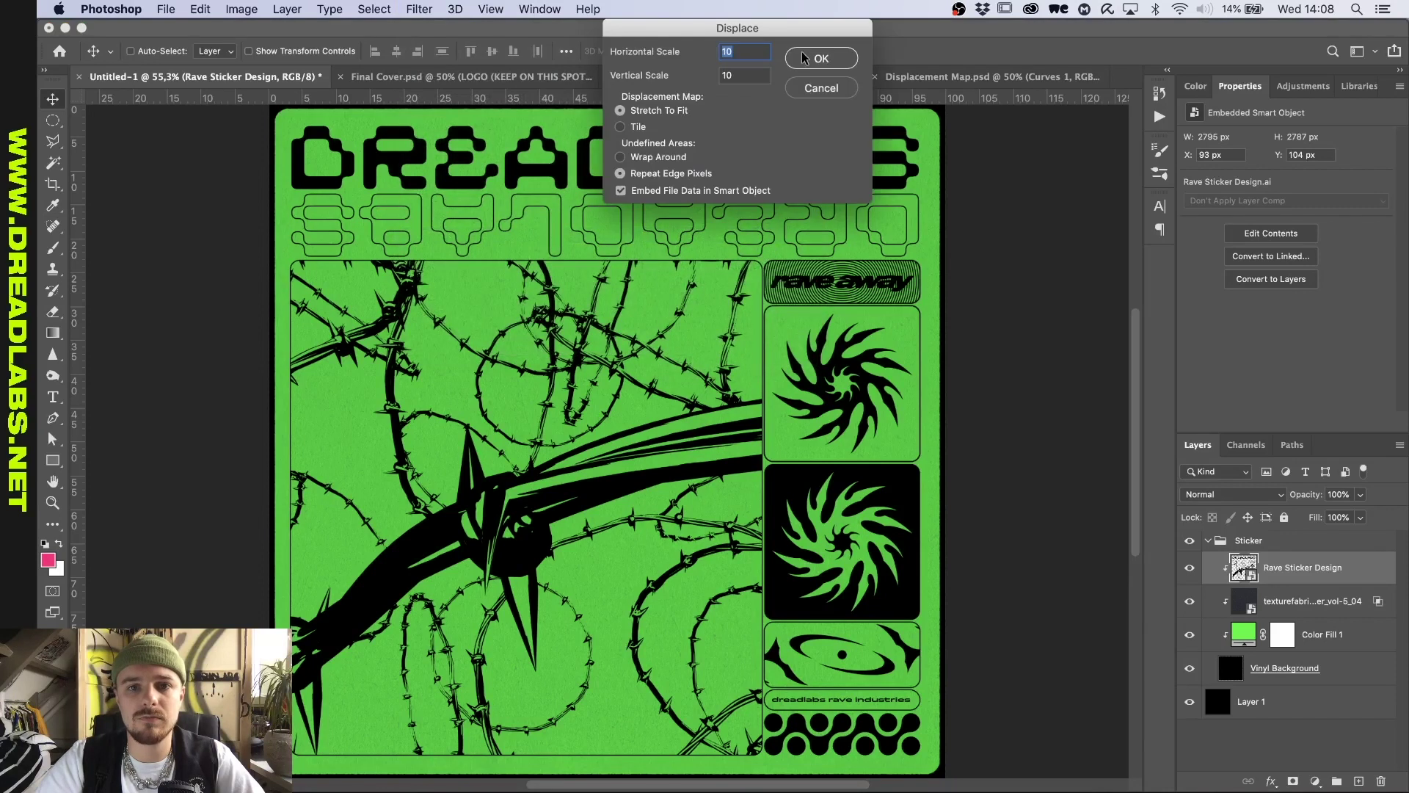
pyautogui.click(813, 58)
pyautogui.doubleClick(621, 139)
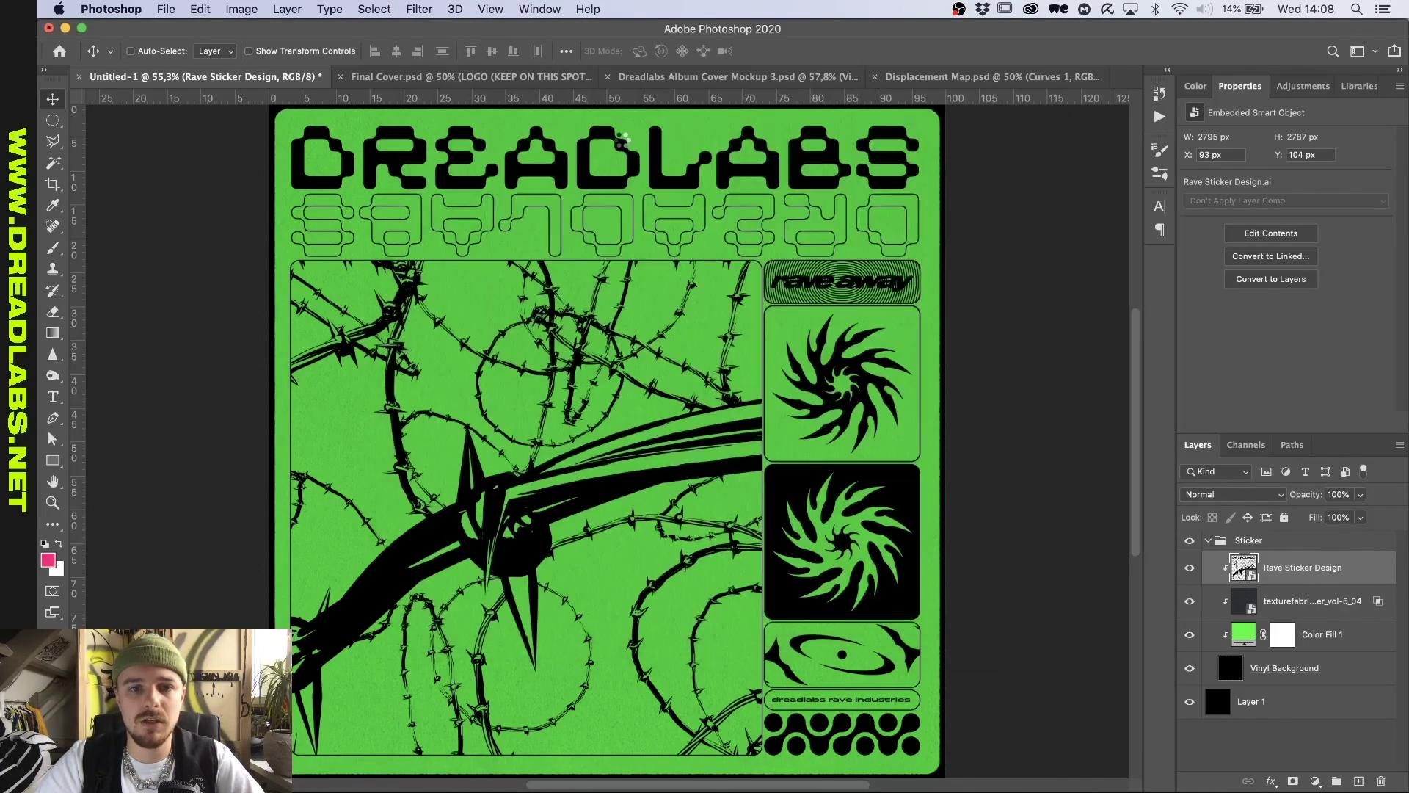
# Step: Examine the barbed-wire edges up close, comparing the design with the Displace filter off and on
pyautogui.press('super+plus')
pyautogui.press('super+plus')
pyautogui.press('super+plus')
pyautogui.press('super+plus')
pyautogui.scroll(-3, 513, 227)
pyautogui.scroll(3, 539, 211)
pyautogui.click(1263, 624)
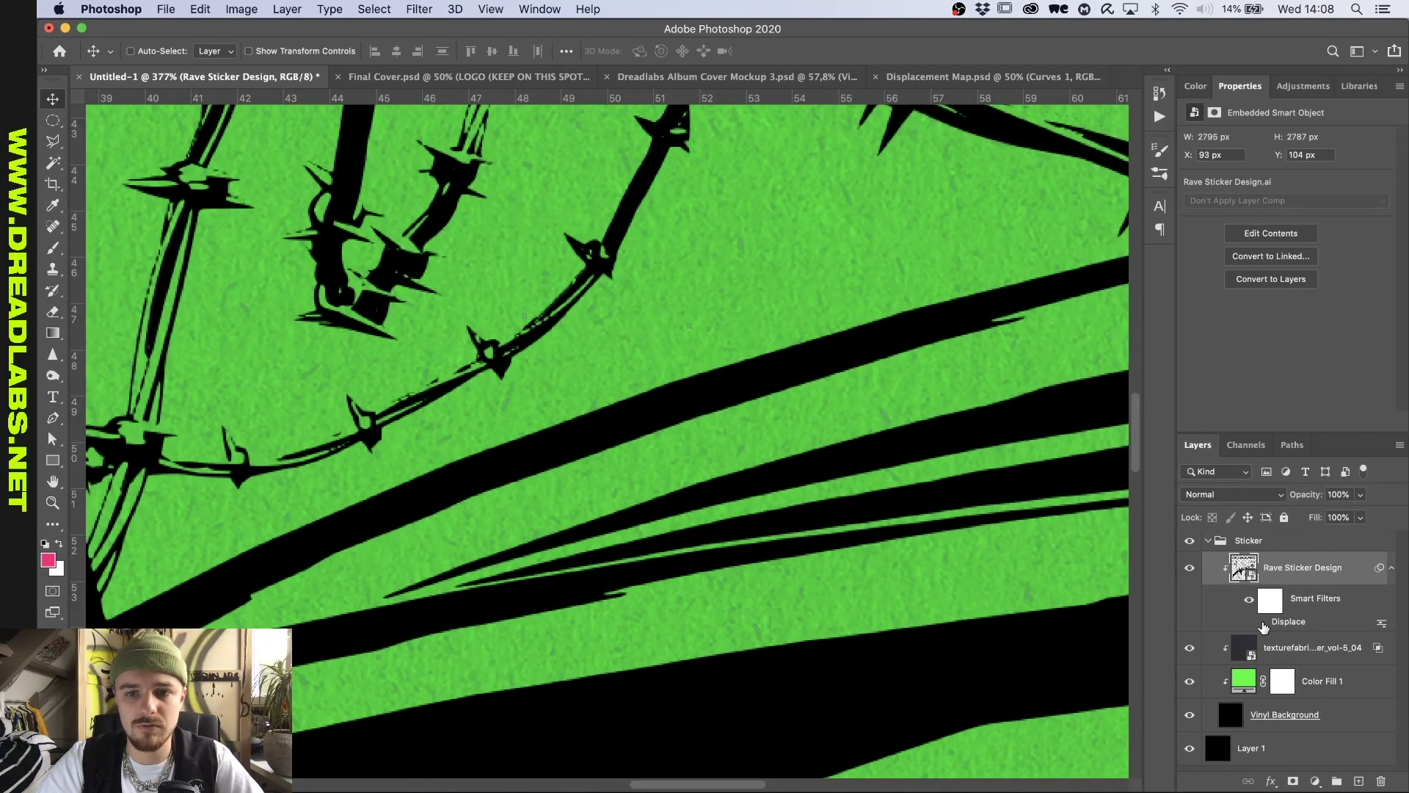
pyautogui.click(1263, 624)
# Step: Centre the Rave Sticker Design on the whole canvas and clear the selection
pyautogui.scroll(-10, 780, 510)
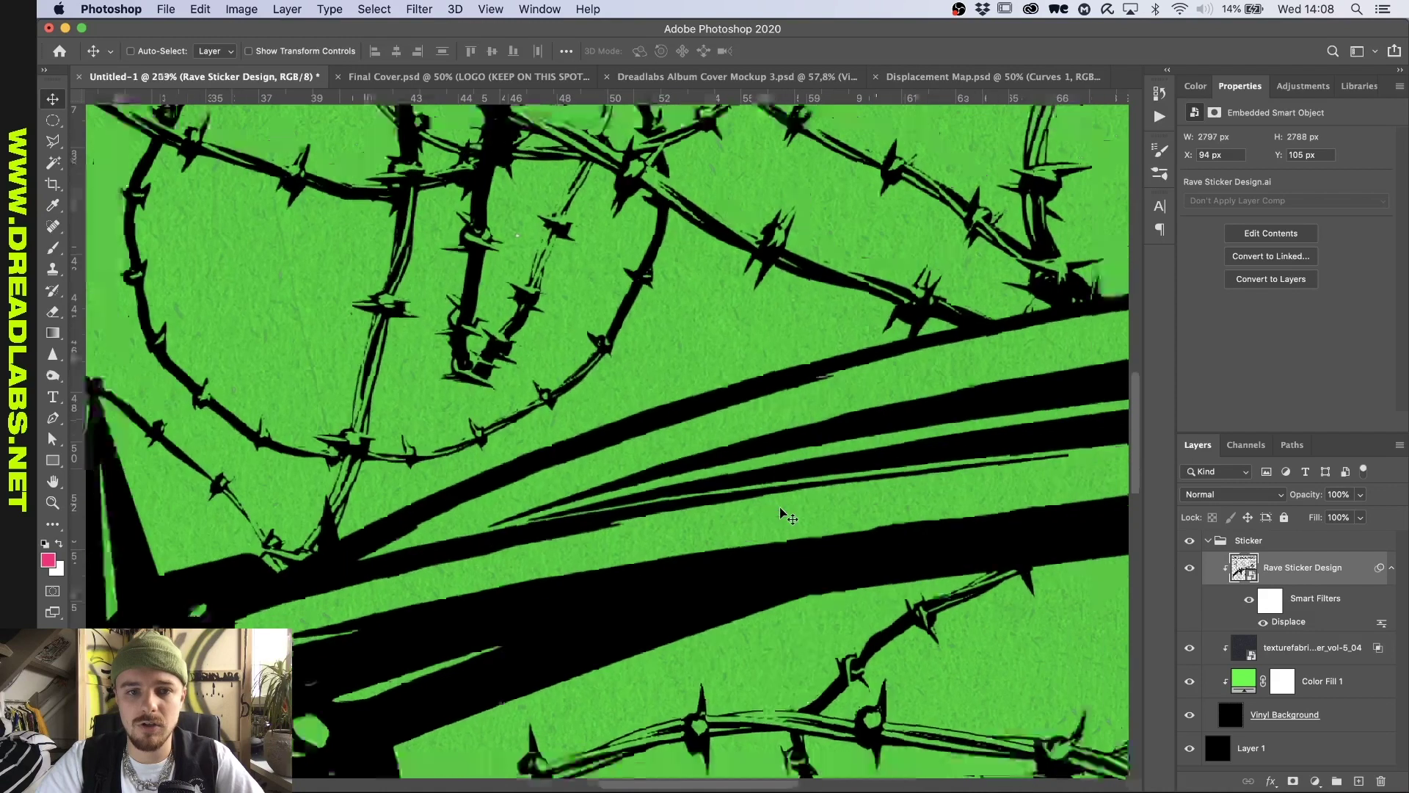
pyautogui.press('super+a')
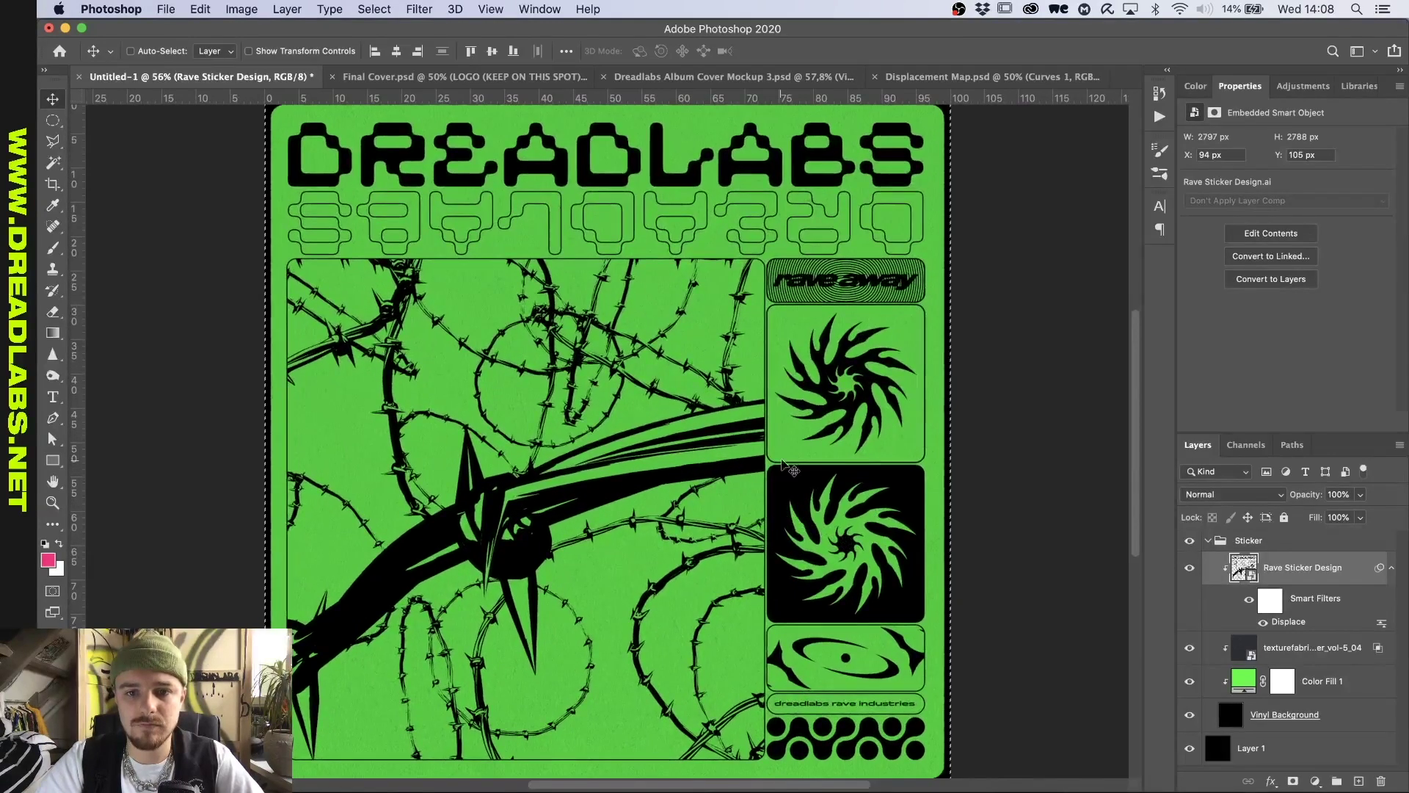
pyautogui.click(396, 50)
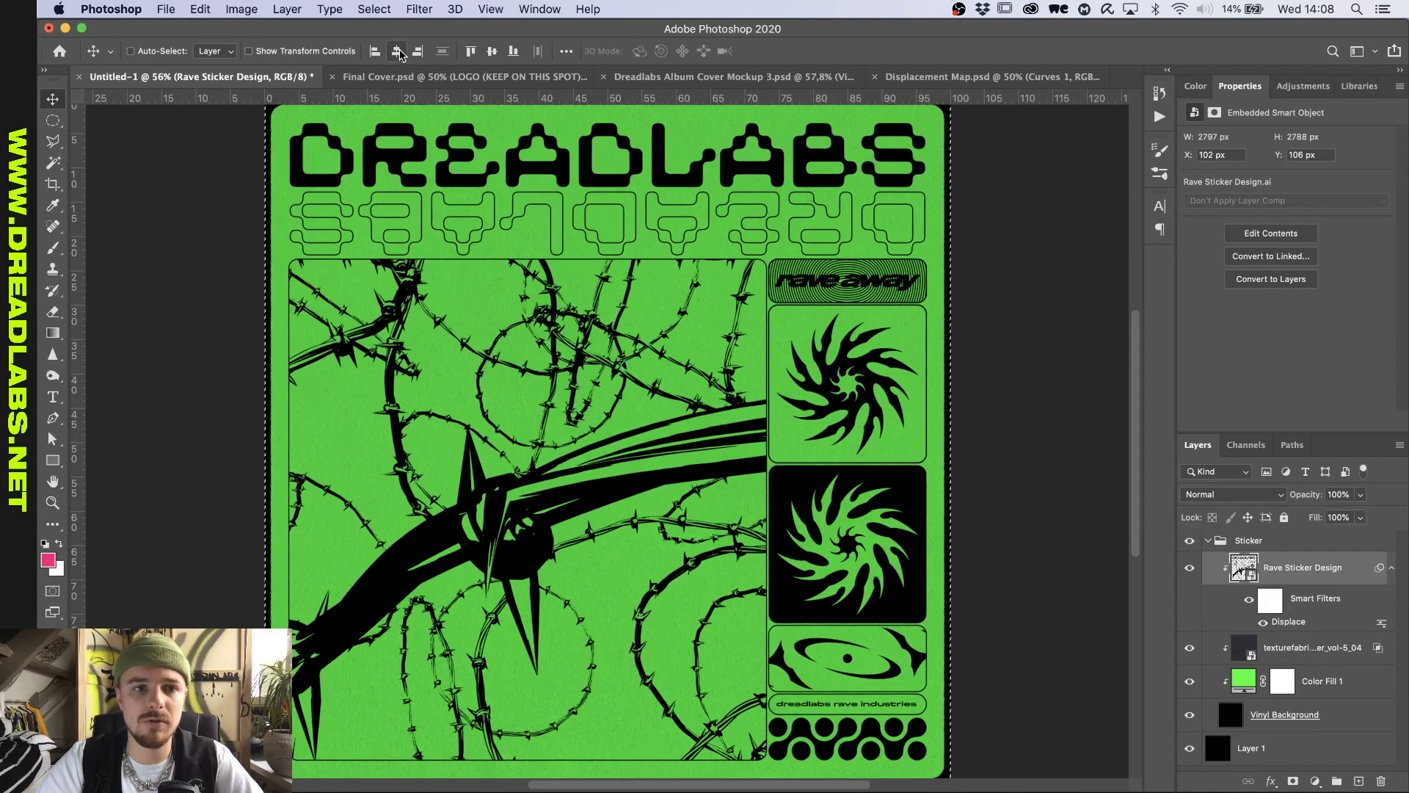
pyautogui.press('super+d')
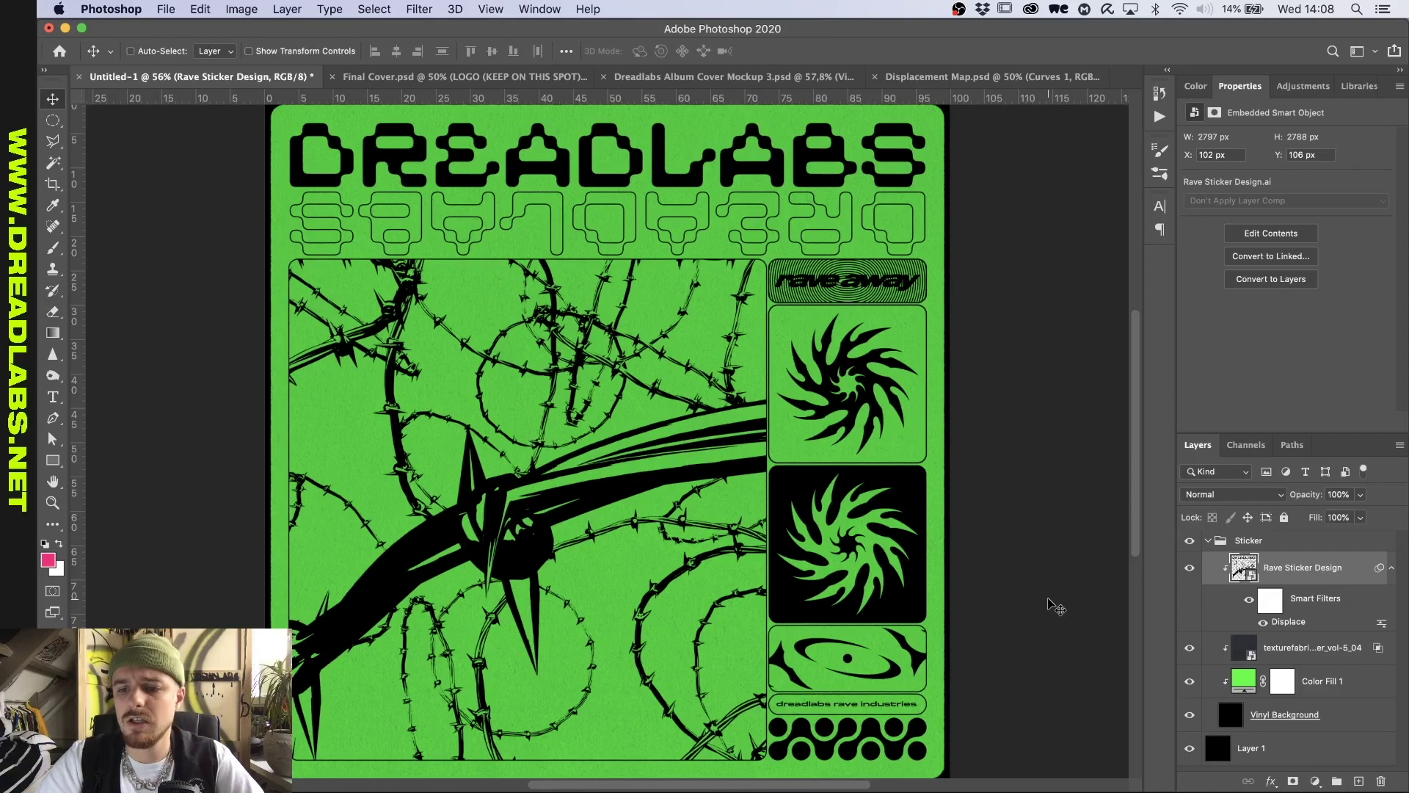
# Step: Apply a Box Blur with a 1-pixel radius to the Rave Sticker Design layer
pyautogui.scroll(-1, 1055, 606)
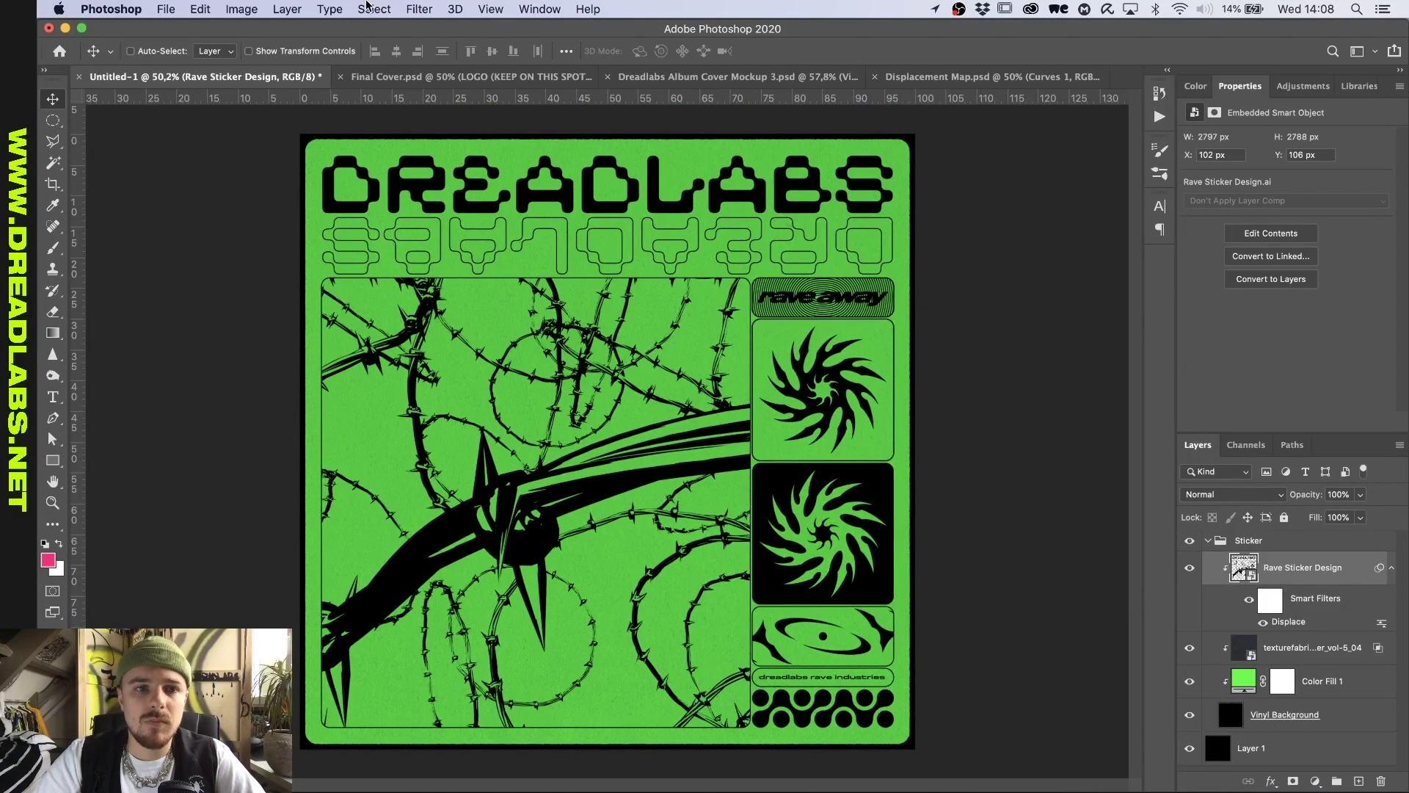
pyautogui.click(417, 9)
pyautogui.moveTo(503, 220)
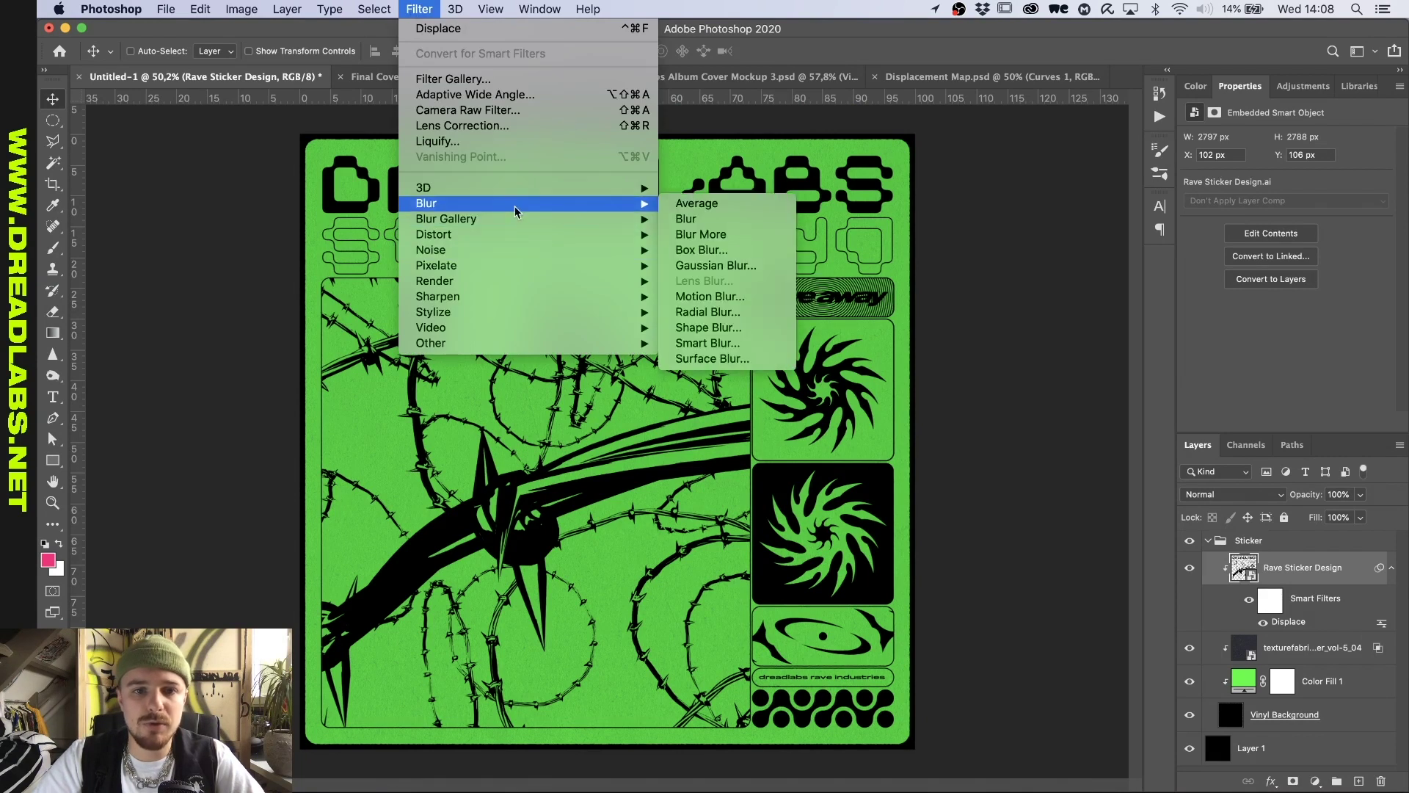
pyautogui.click(720, 251)
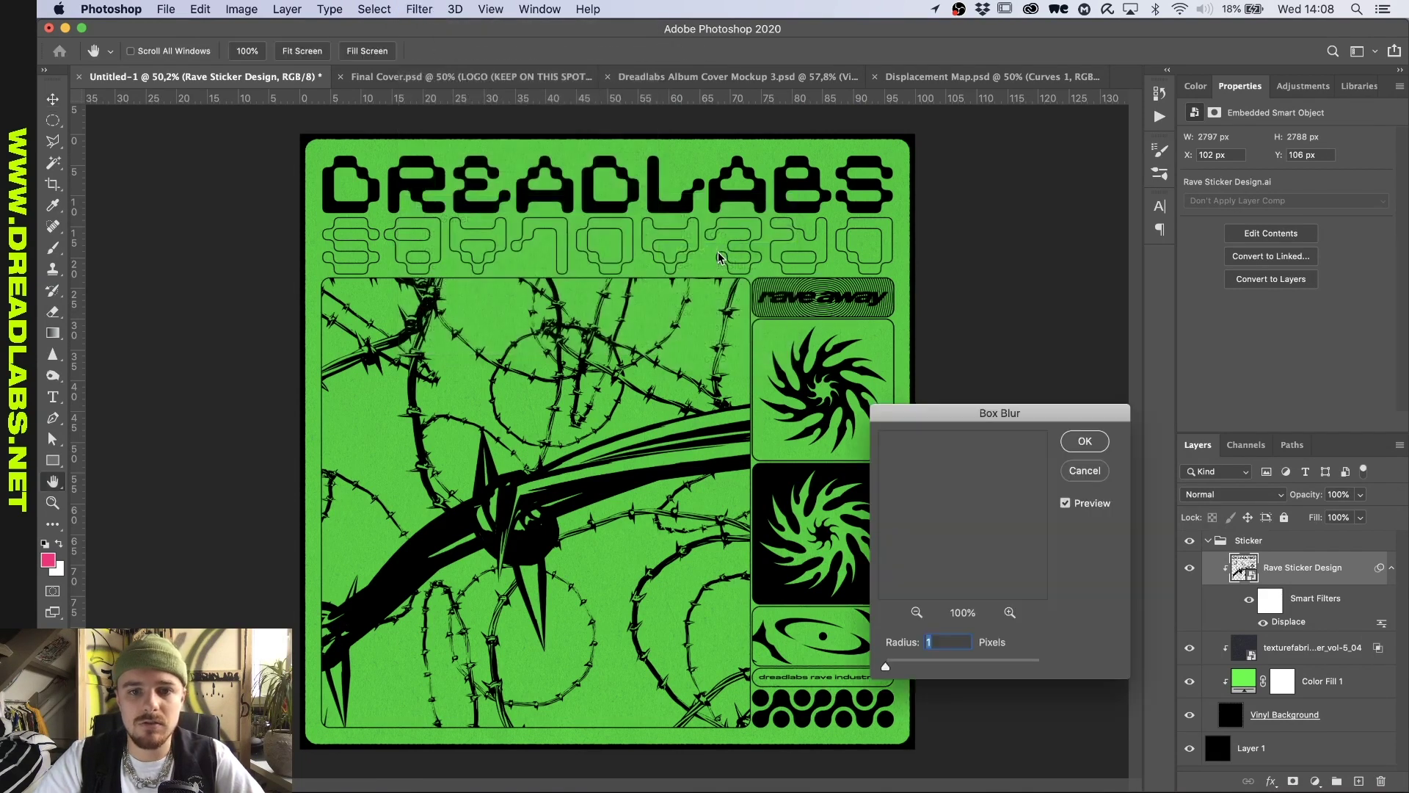
pyautogui.press('Return')
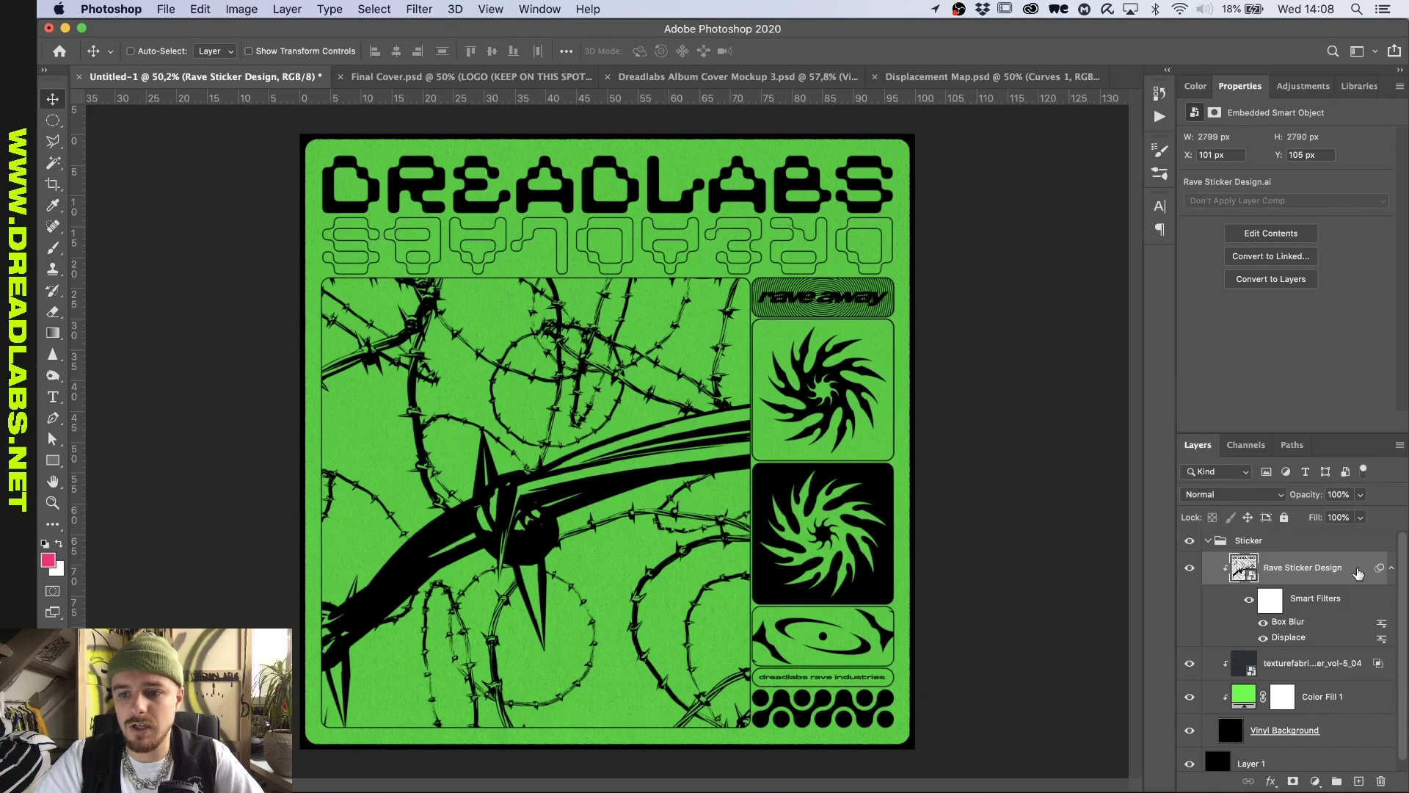
# Step: Split the Underlying Layer white point in the design's Blend If settings to 89 / 255
pyautogui.doubleClick(1358, 573)
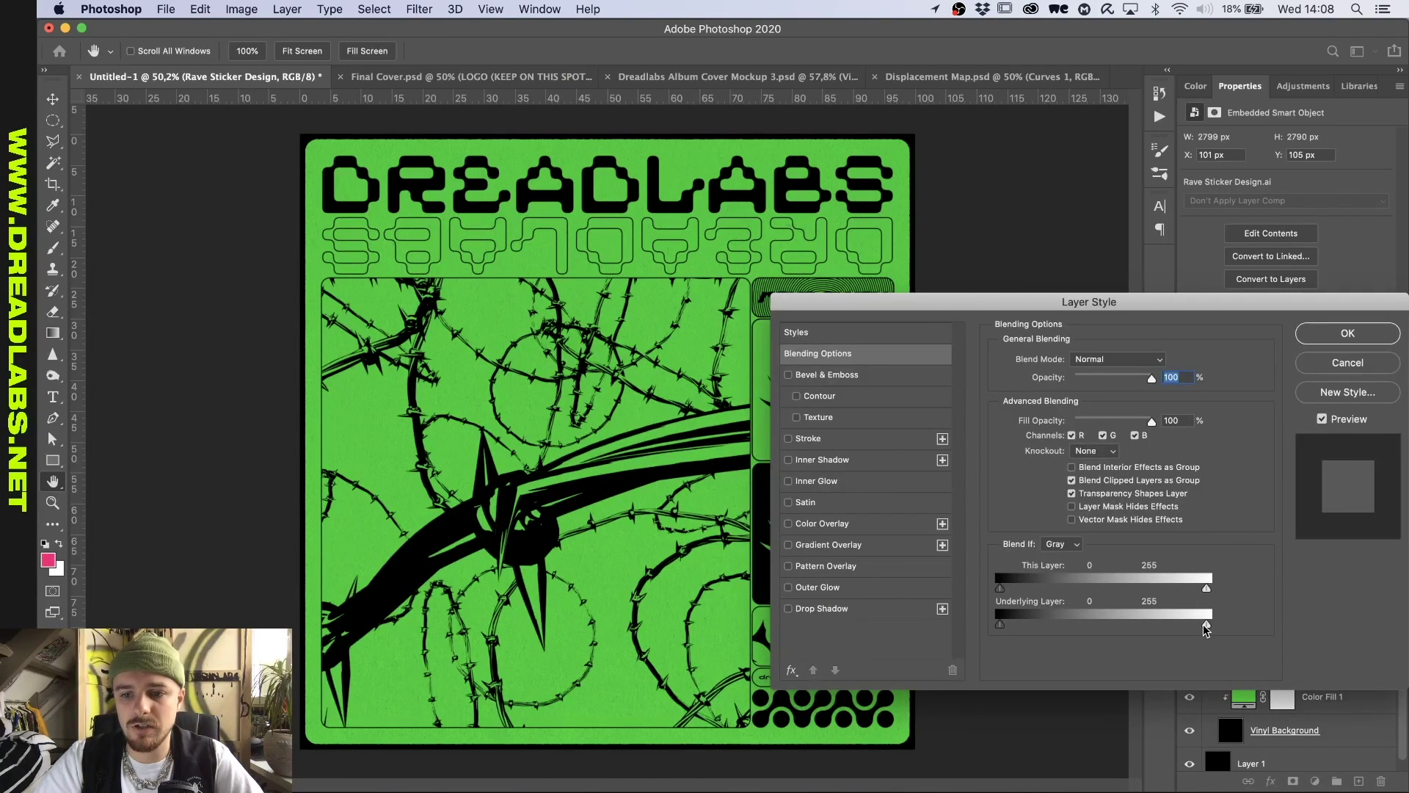
pyautogui.press('alt')
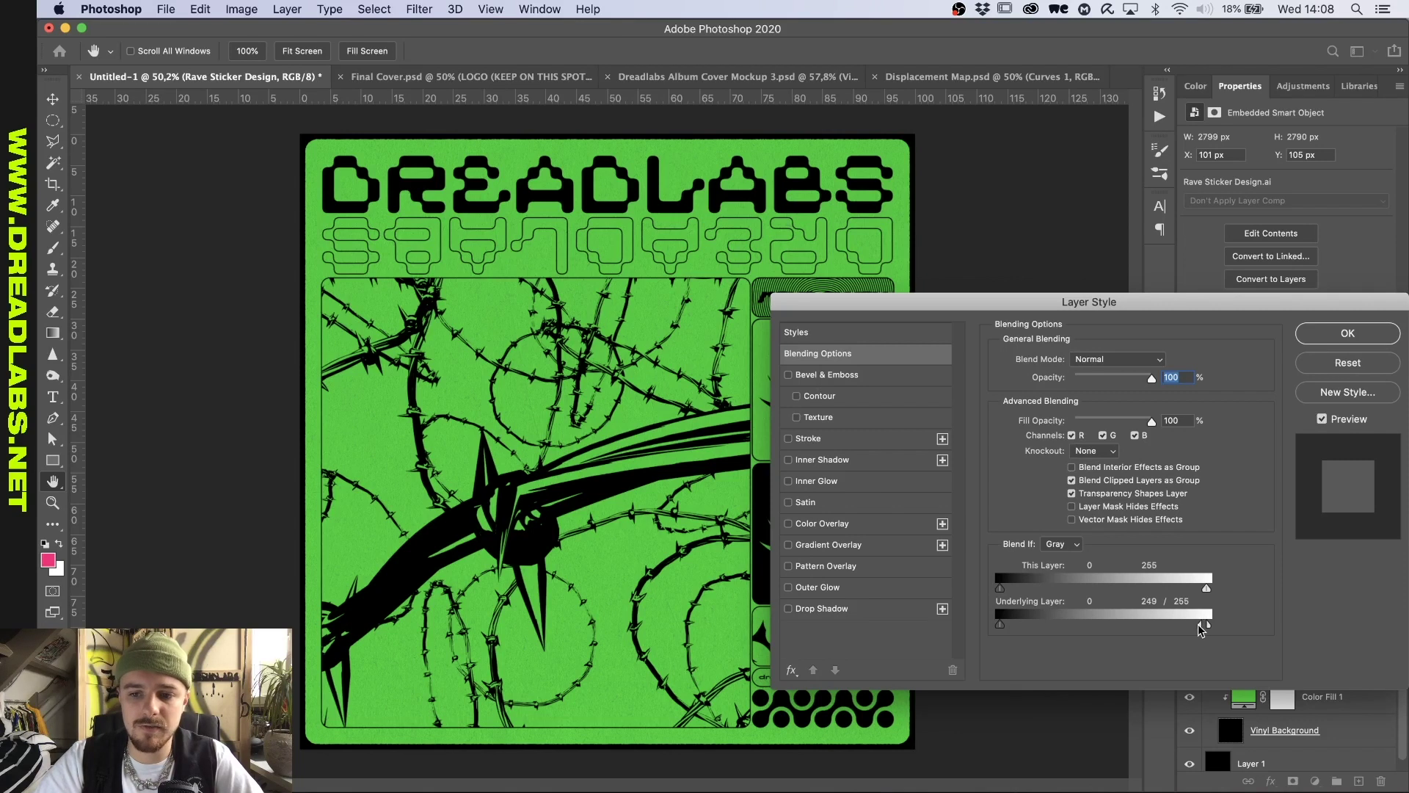
pyautogui.moveTo(1167, 624); pyautogui.dragTo(1069, 627)
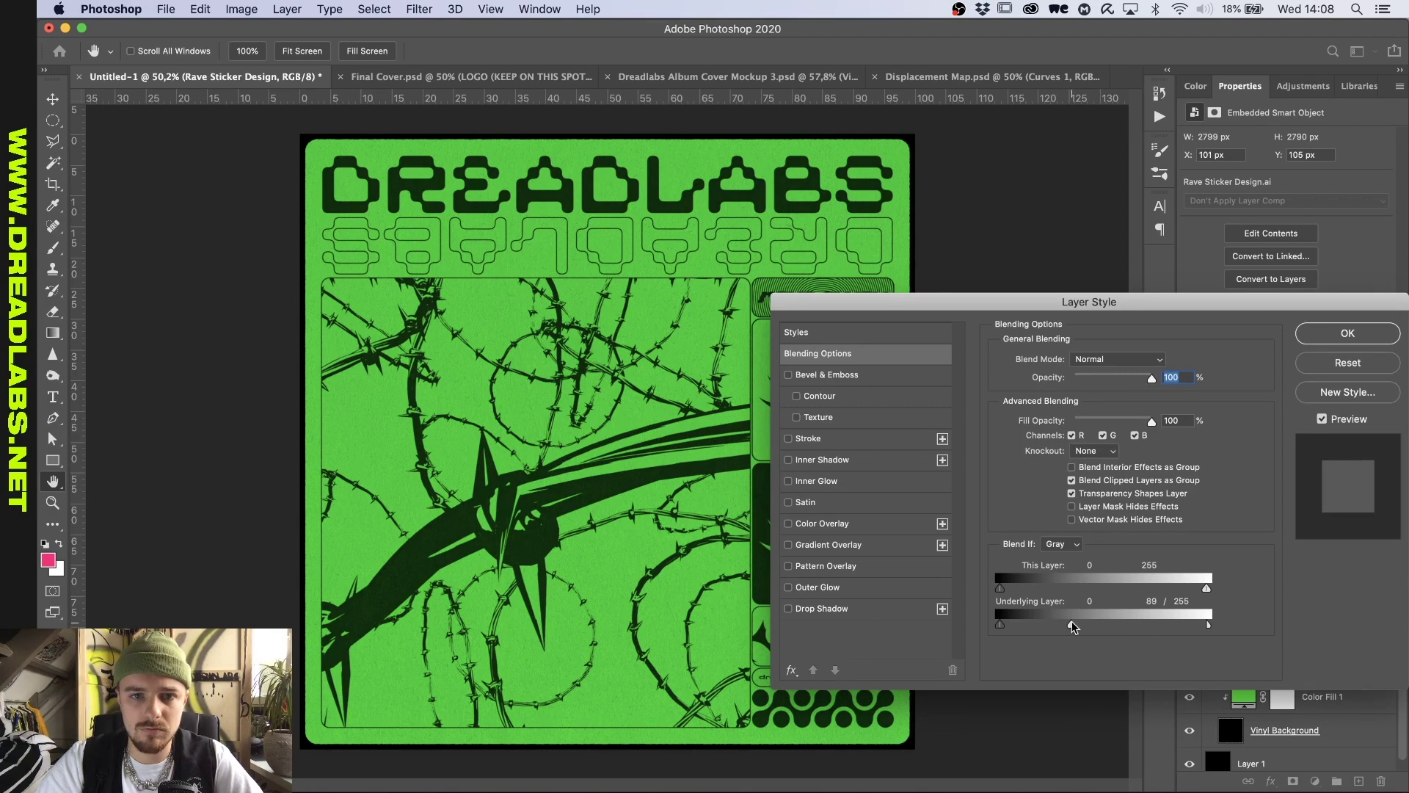
pyautogui.click(1348, 333)
pyautogui.press('v')
# Step: Refine the design's Blend If so the Underlying Layer white point is split at 109 / 255
pyautogui.scroll(10, 818, 307)
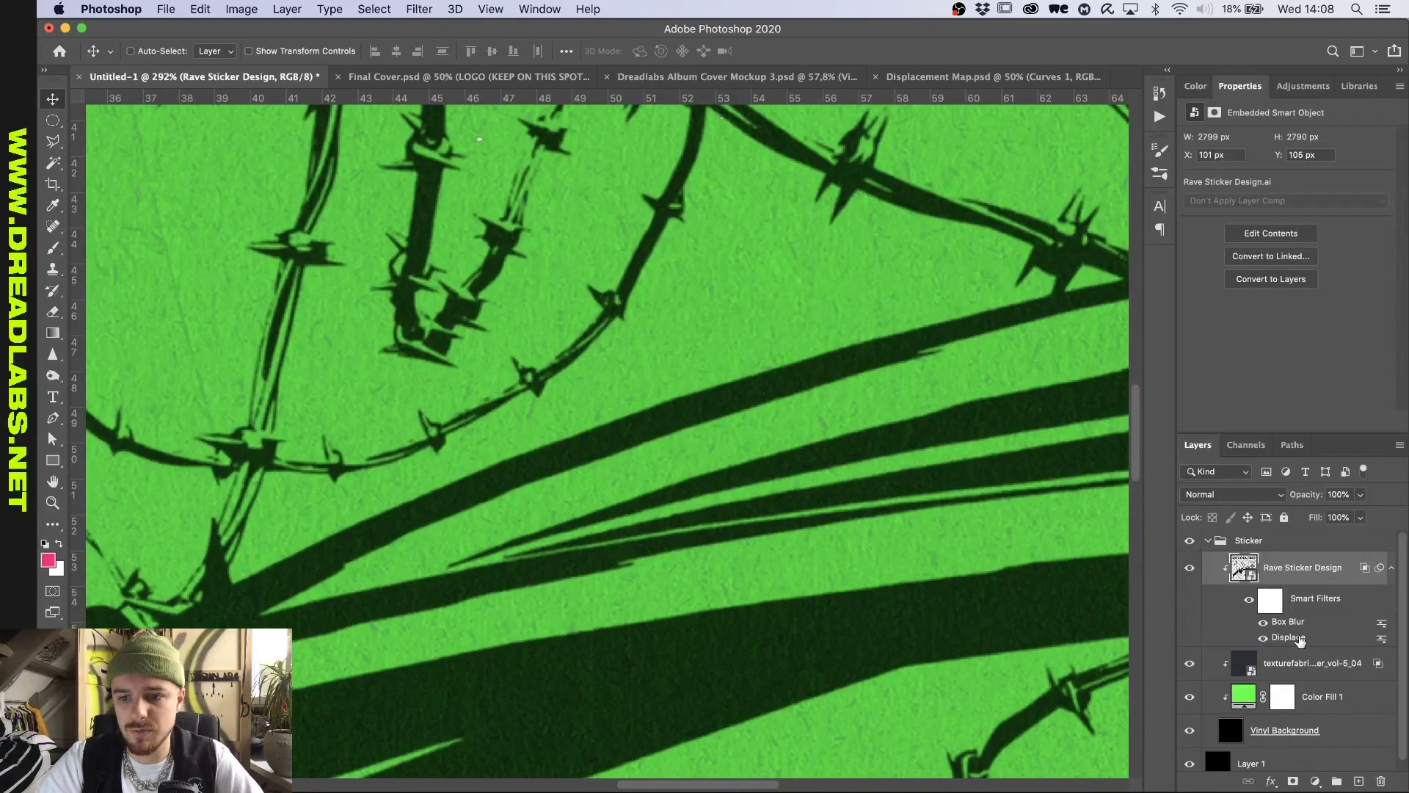
pyautogui.doubleClick(1363, 569)
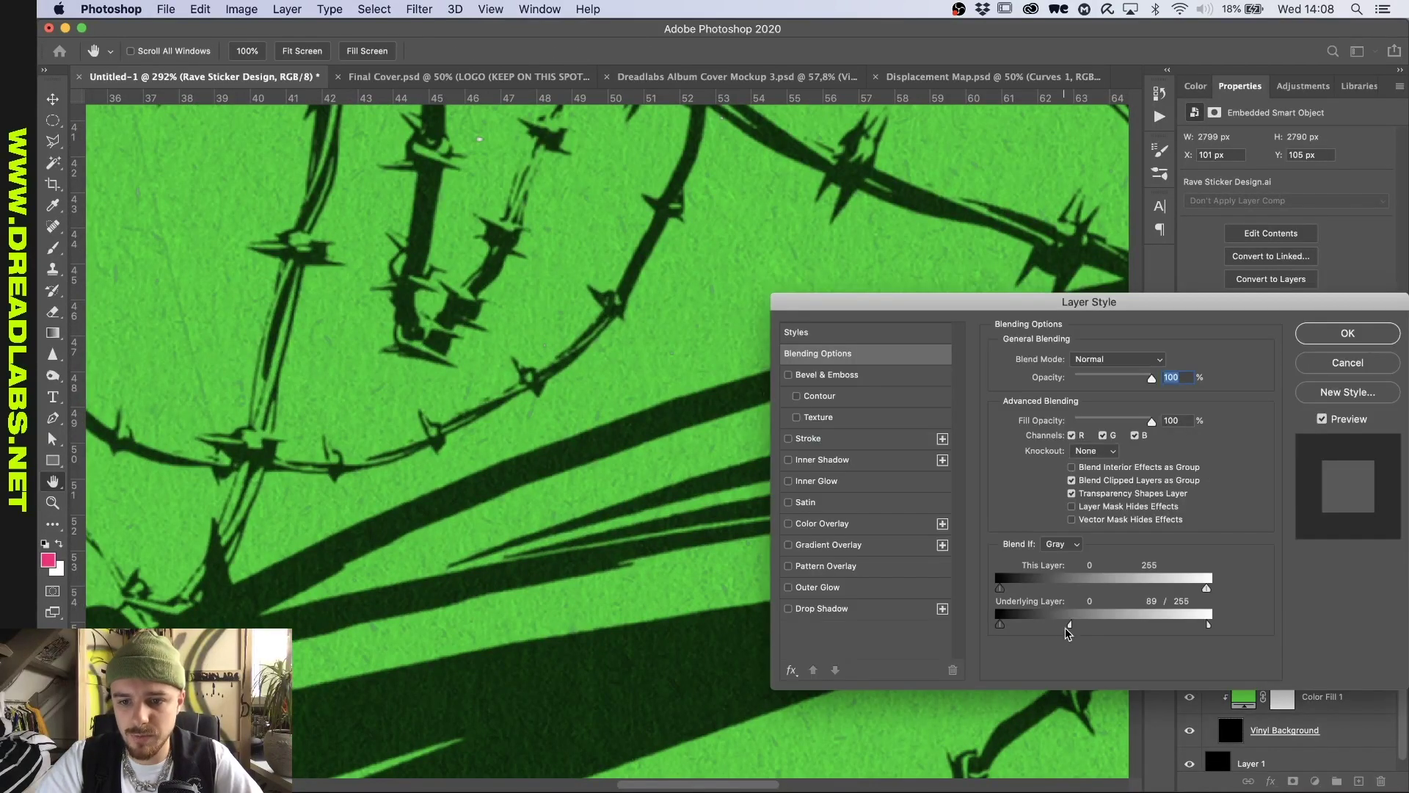
pyautogui.moveTo(1072, 626); pyautogui.dragTo(1088, 626)
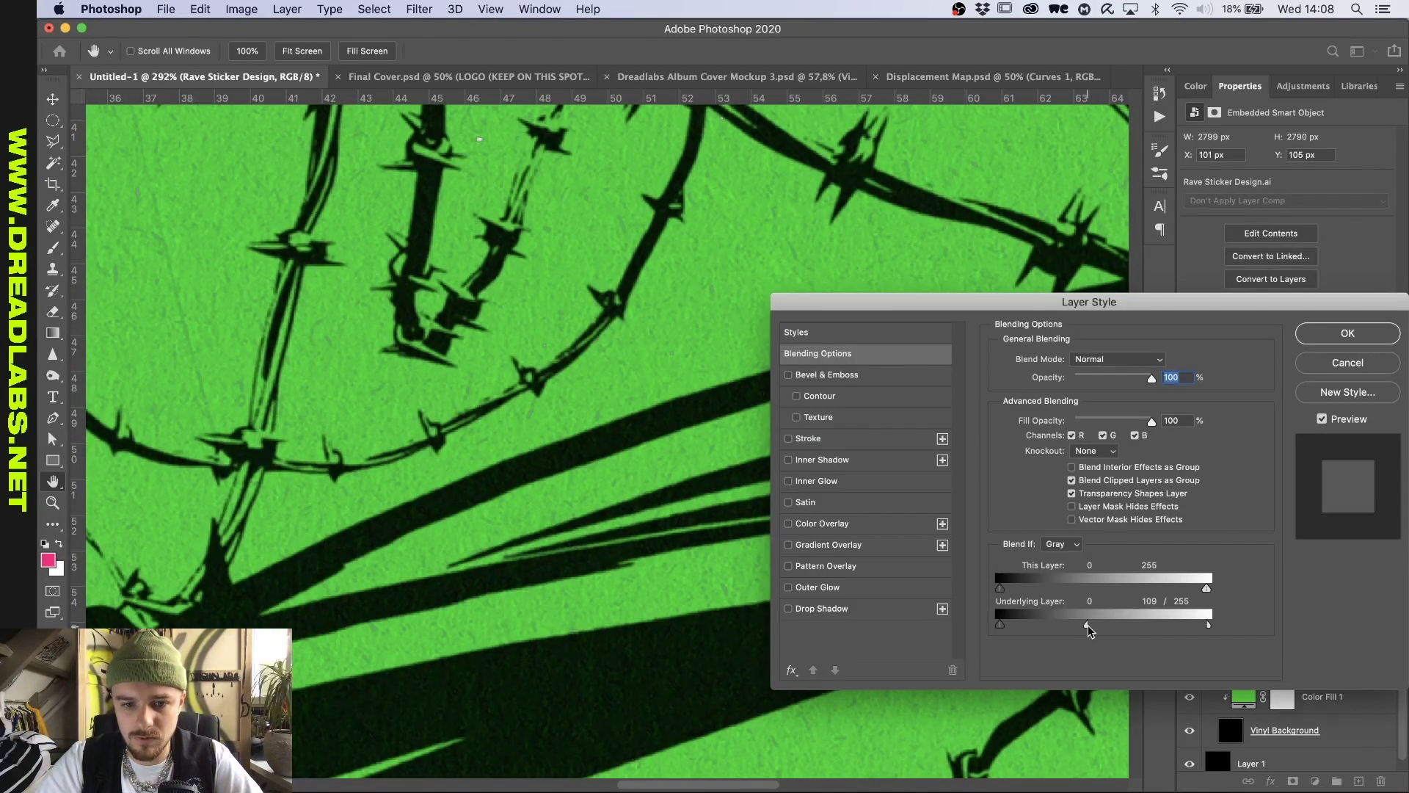
pyautogui.click(1346, 332)
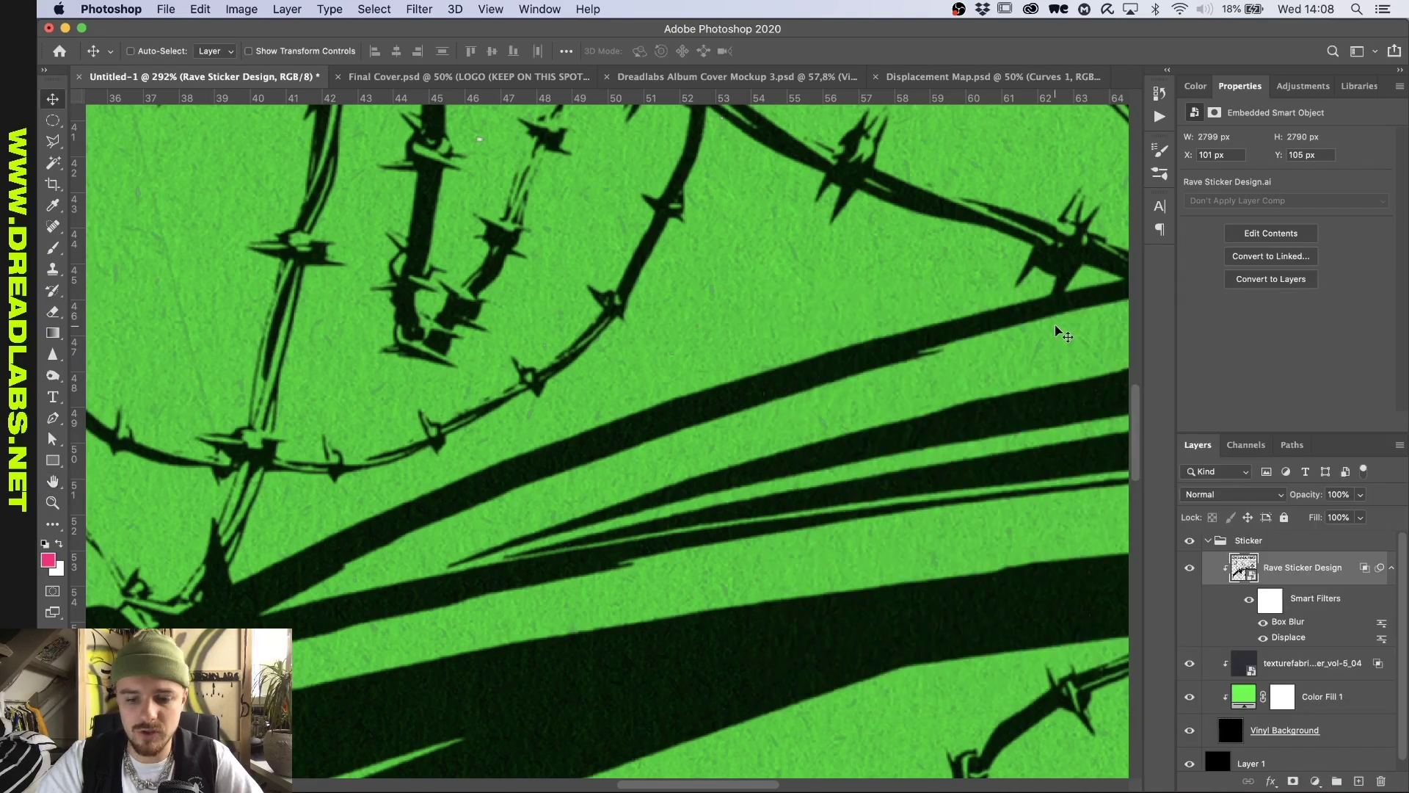
# Step: Collapse the Sticker group and convert it to a smart object
pyautogui.press('super+0')
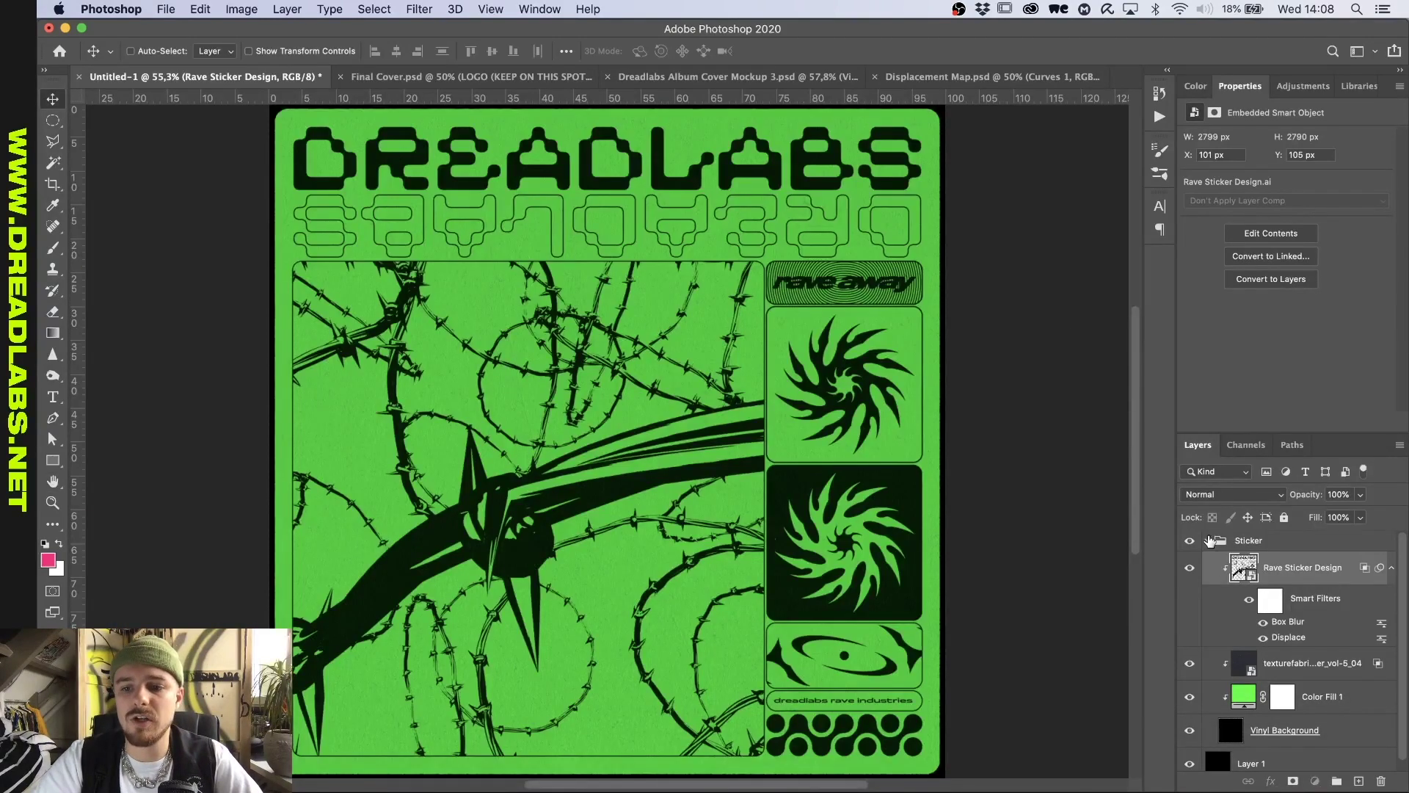
pyautogui.click(1208, 541)
pyautogui.rightClick(1274, 541)
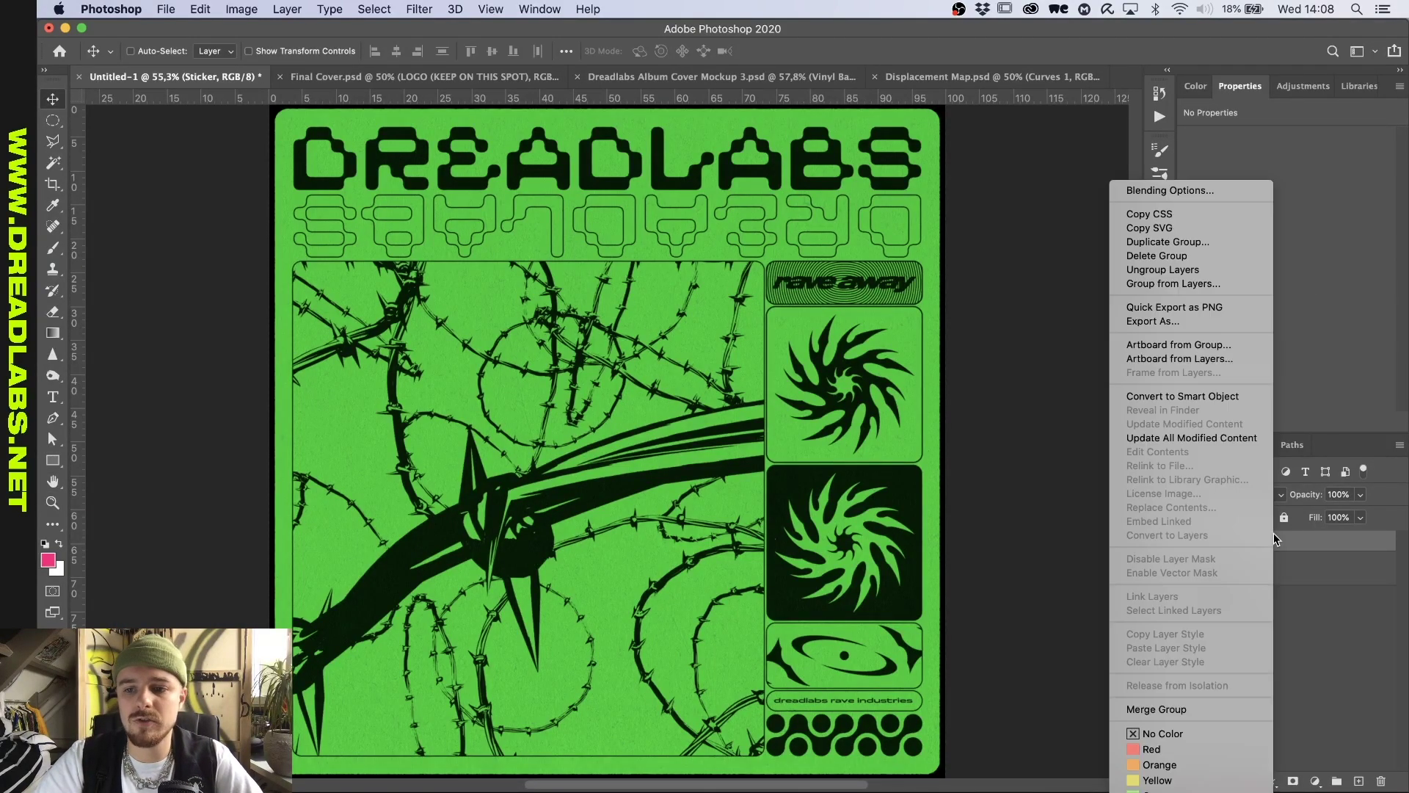
pyautogui.click(1221, 397)
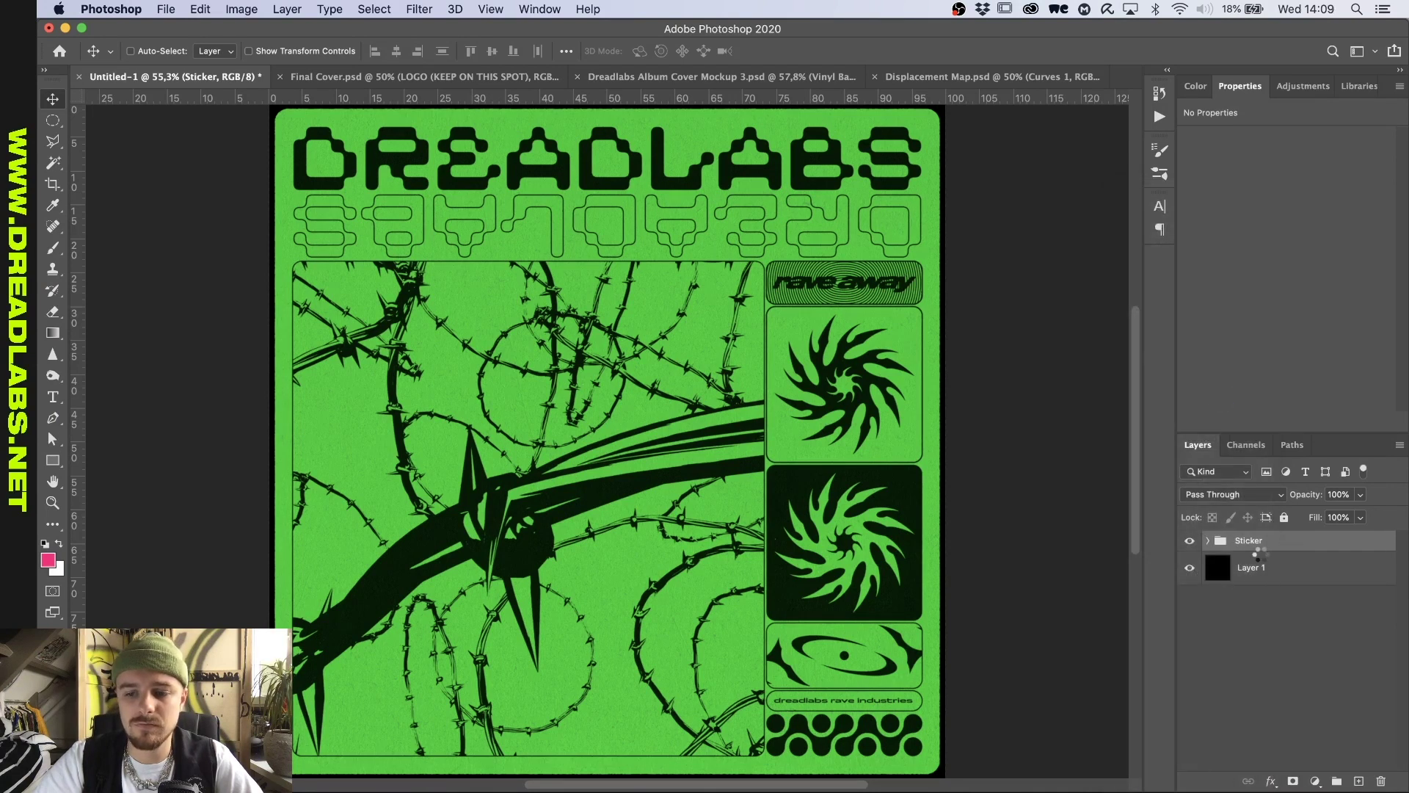
# Step: Scale the Sticker smart object down around its centre to about 2560 × 2560 px
pyautogui.press('super+t')
pyautogui.moveTo(1103, 444); pyautogui.dragTo(1029, 444)
pyautogui.press('Return')
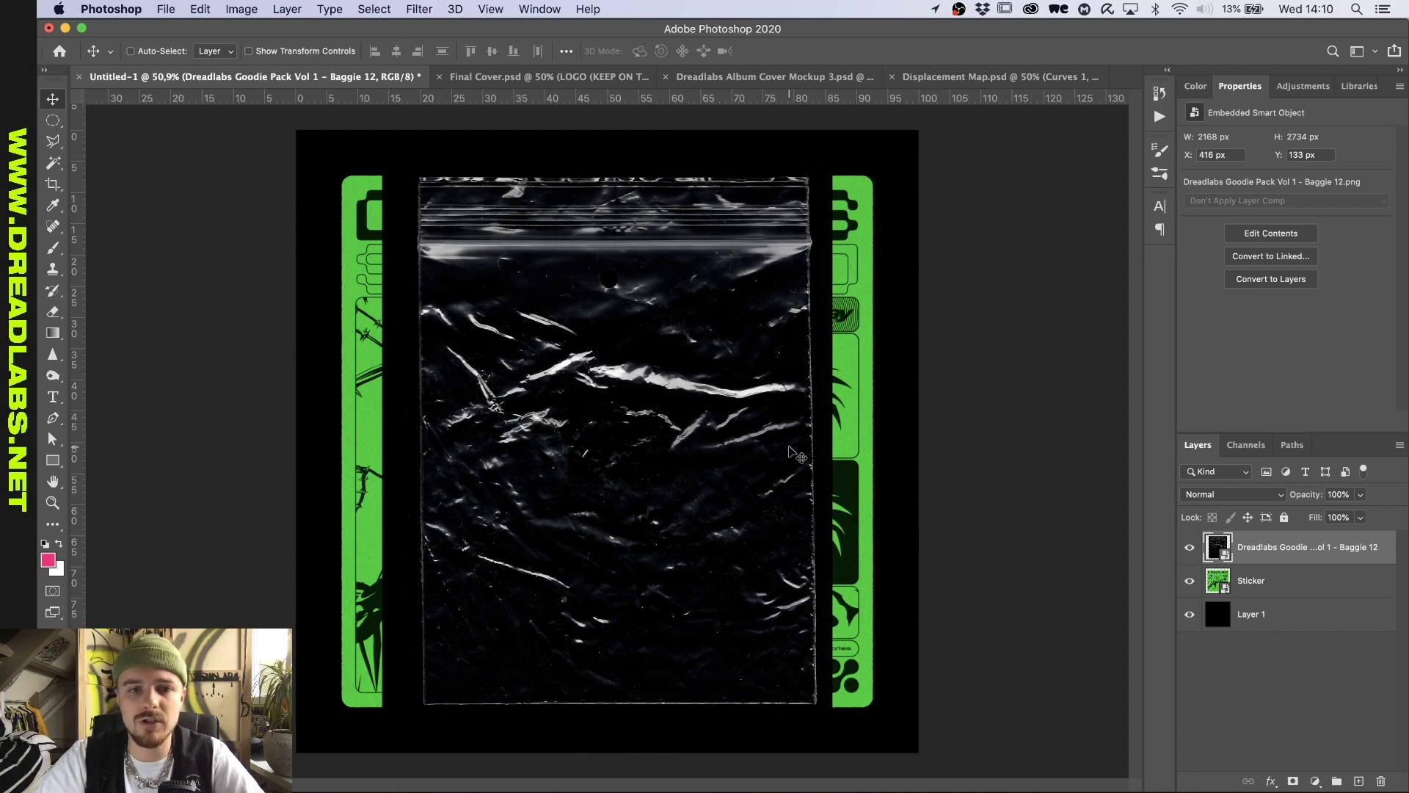
# Step: Start Perspective Warp on the Baggie 12 layer and fit one plane to the plastic bag's four corners
pyautogui.scroll(-2, 790, 448)
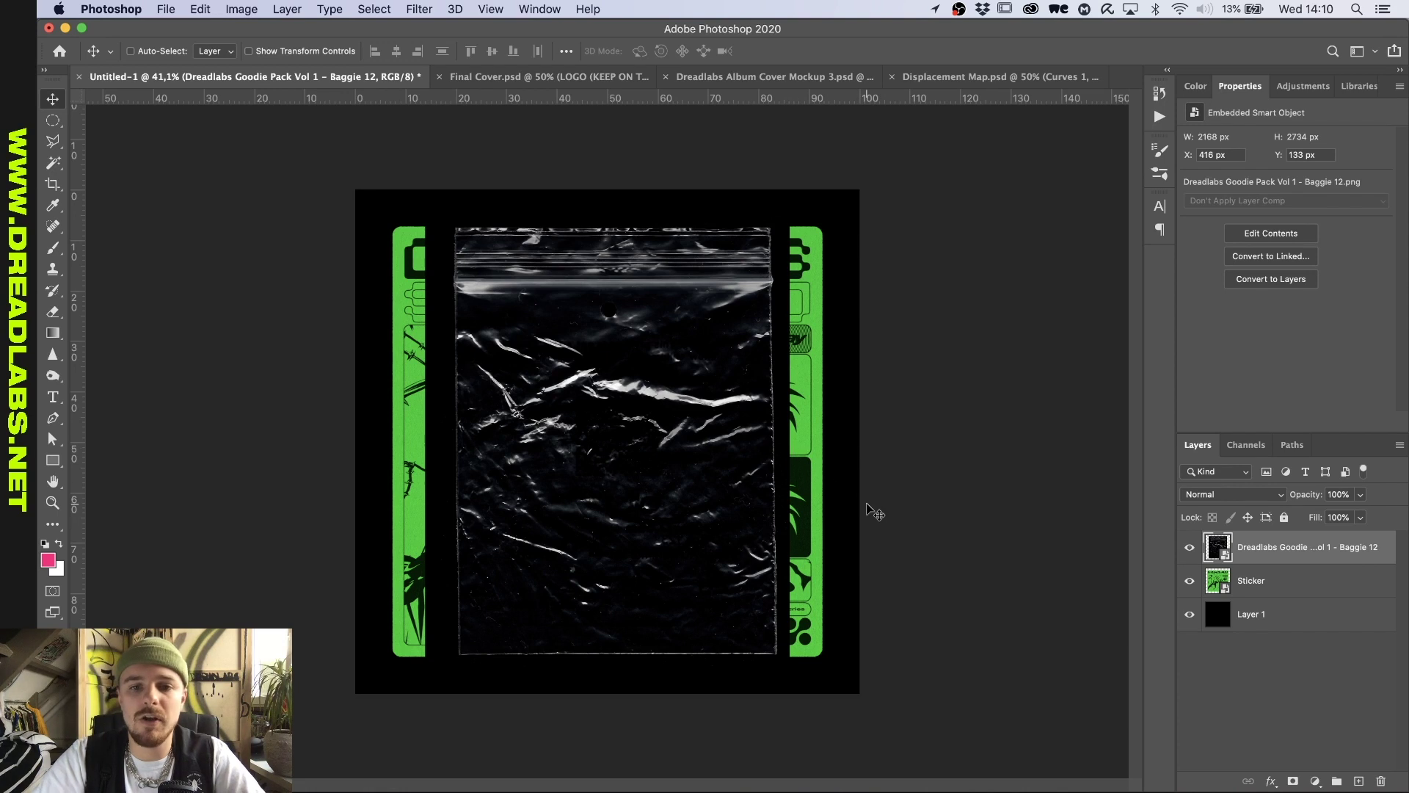
pyautogui.click(1264, 582)
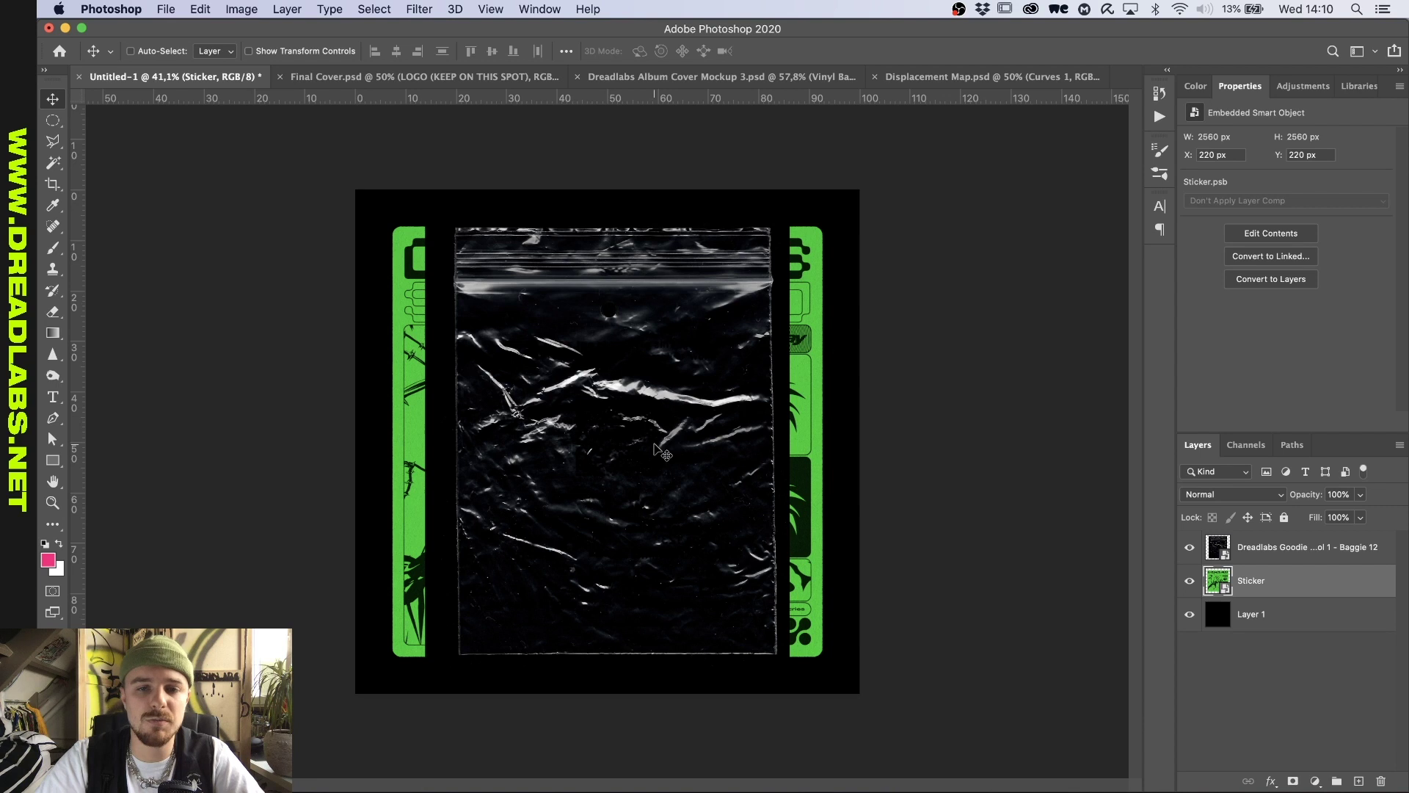
pyautogui.click(1275, 557)
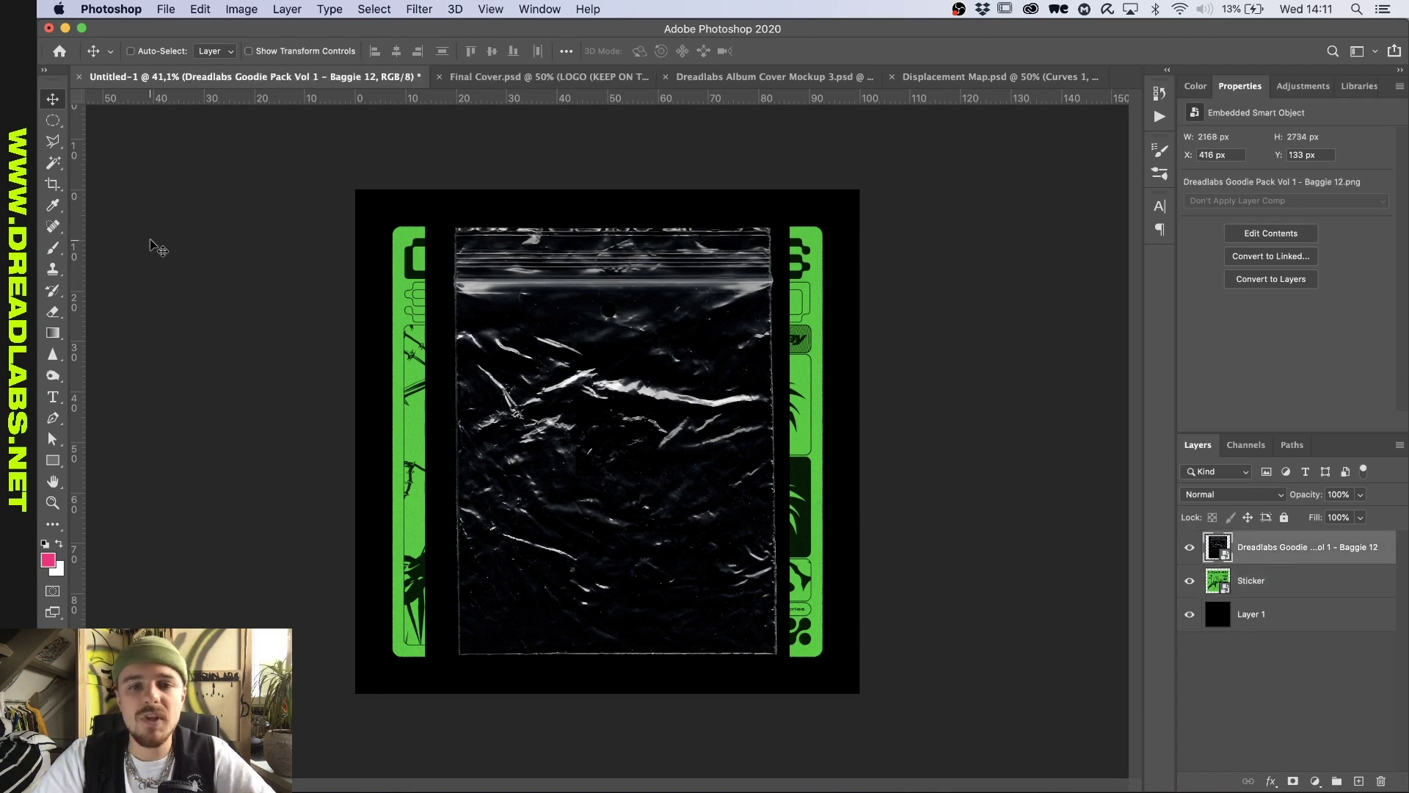
pyautogui.click(201, 10)
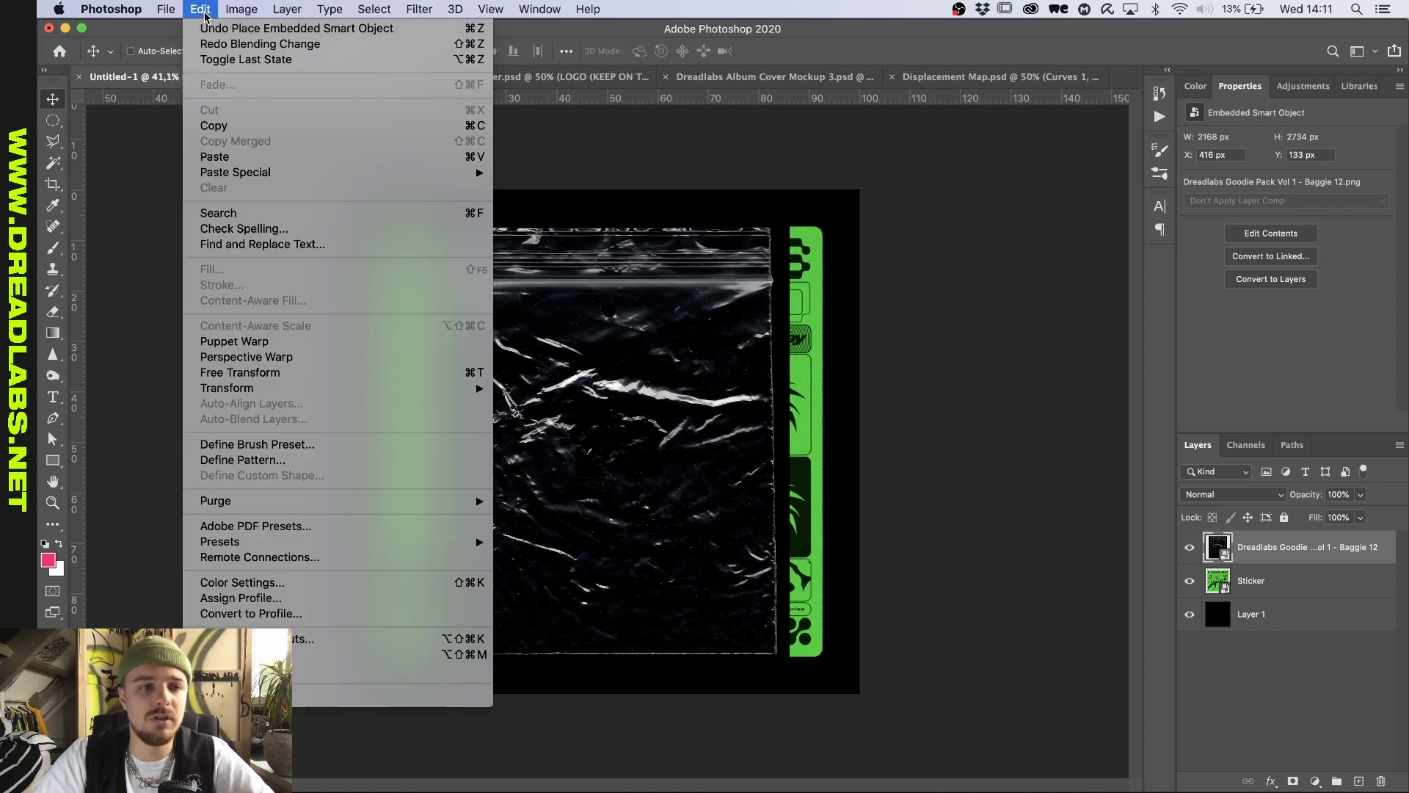
pyautogui.click(247, 357)
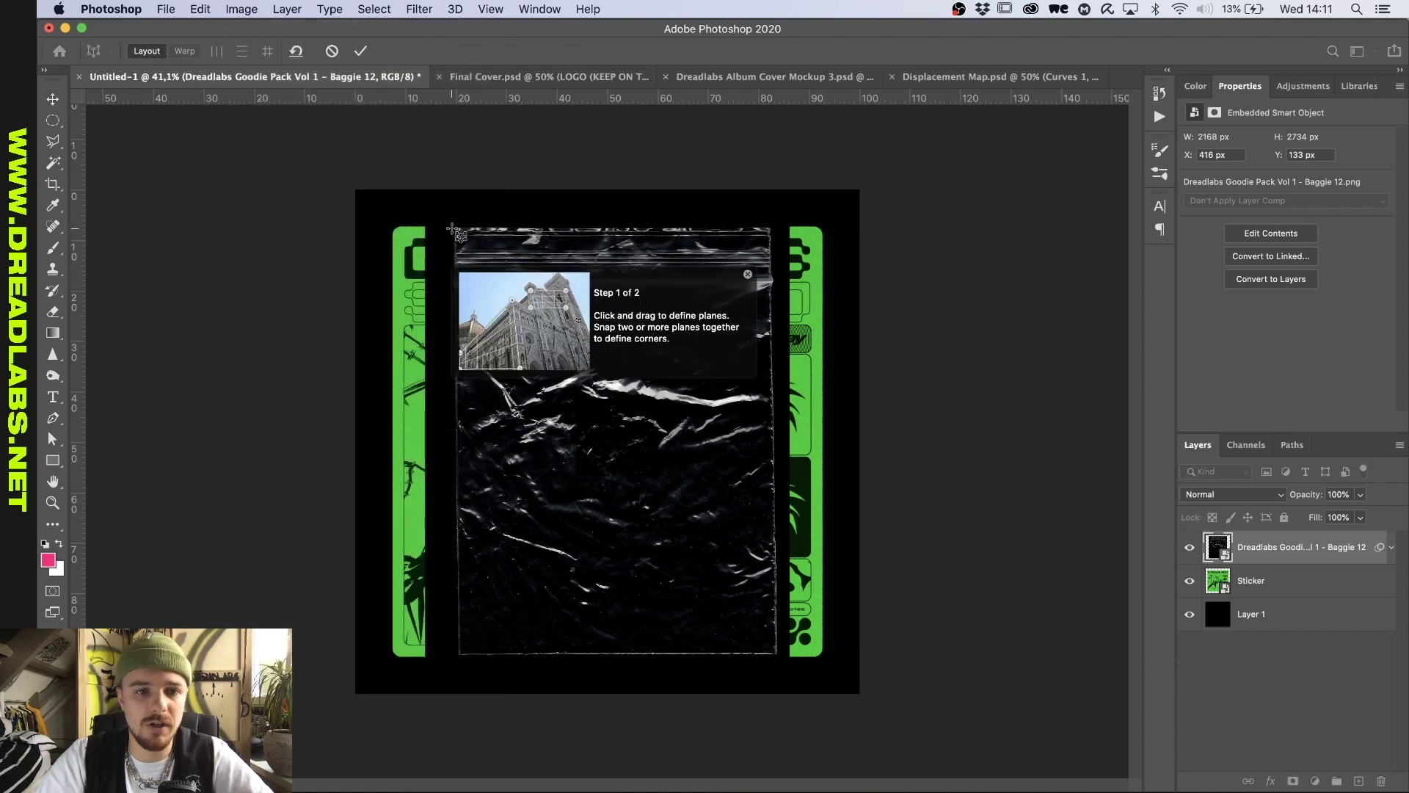
pyautogui.moveTo(453, 229); pyautogui.dragTo(777, 654)
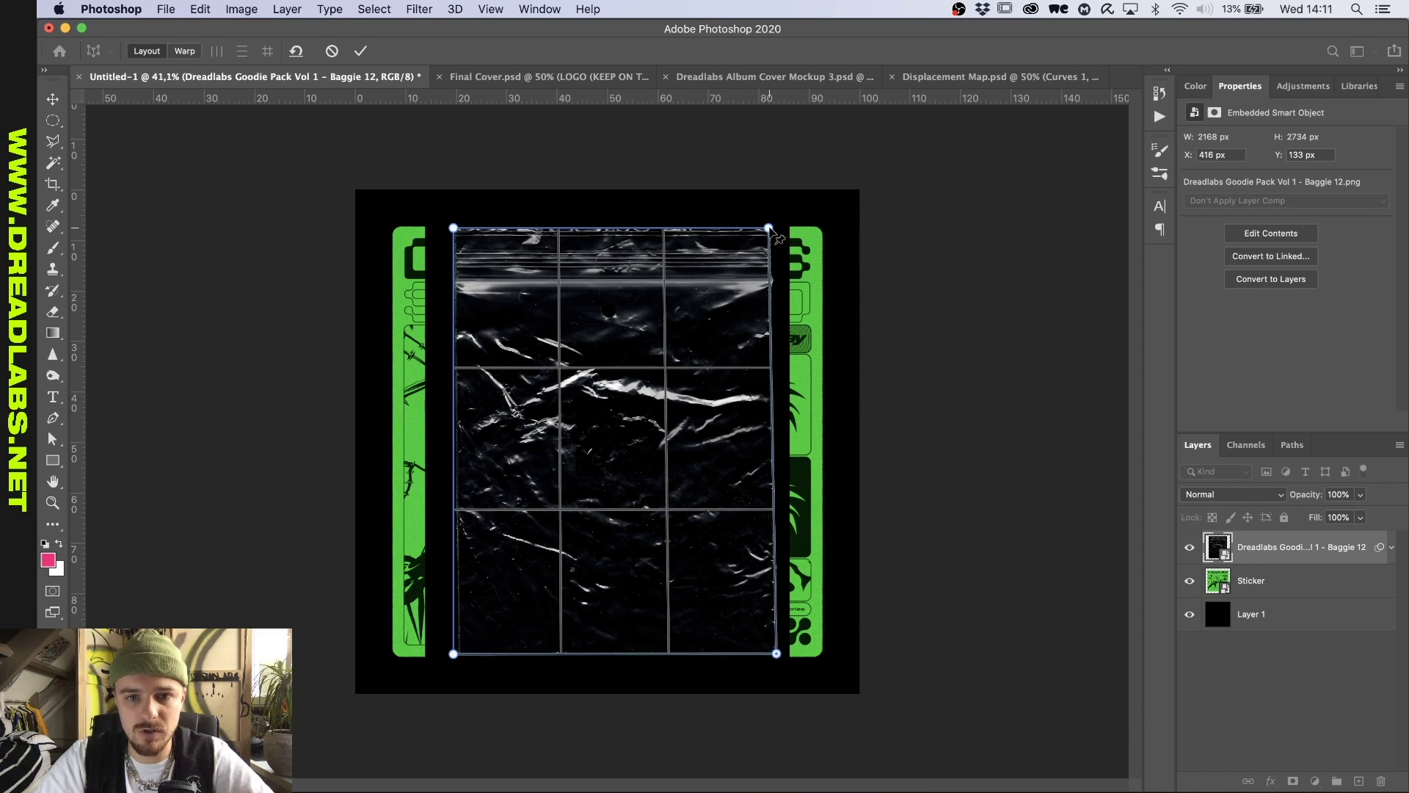
pyautogui.moveTo(769, 228); pyautogui.dragTo(771, 229)
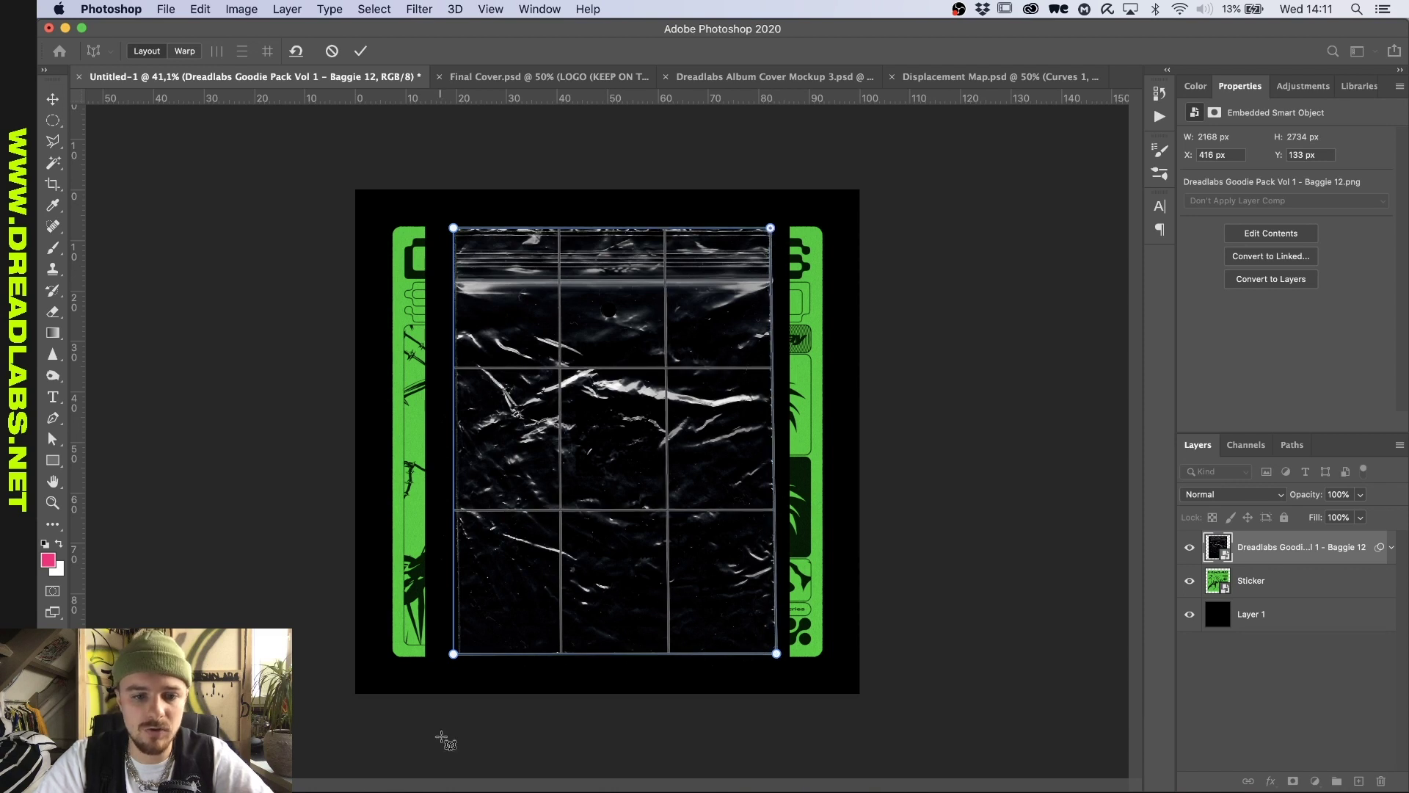
pyautogui.moveTo(454, 655); pyautogui.dragTo(459, 656)
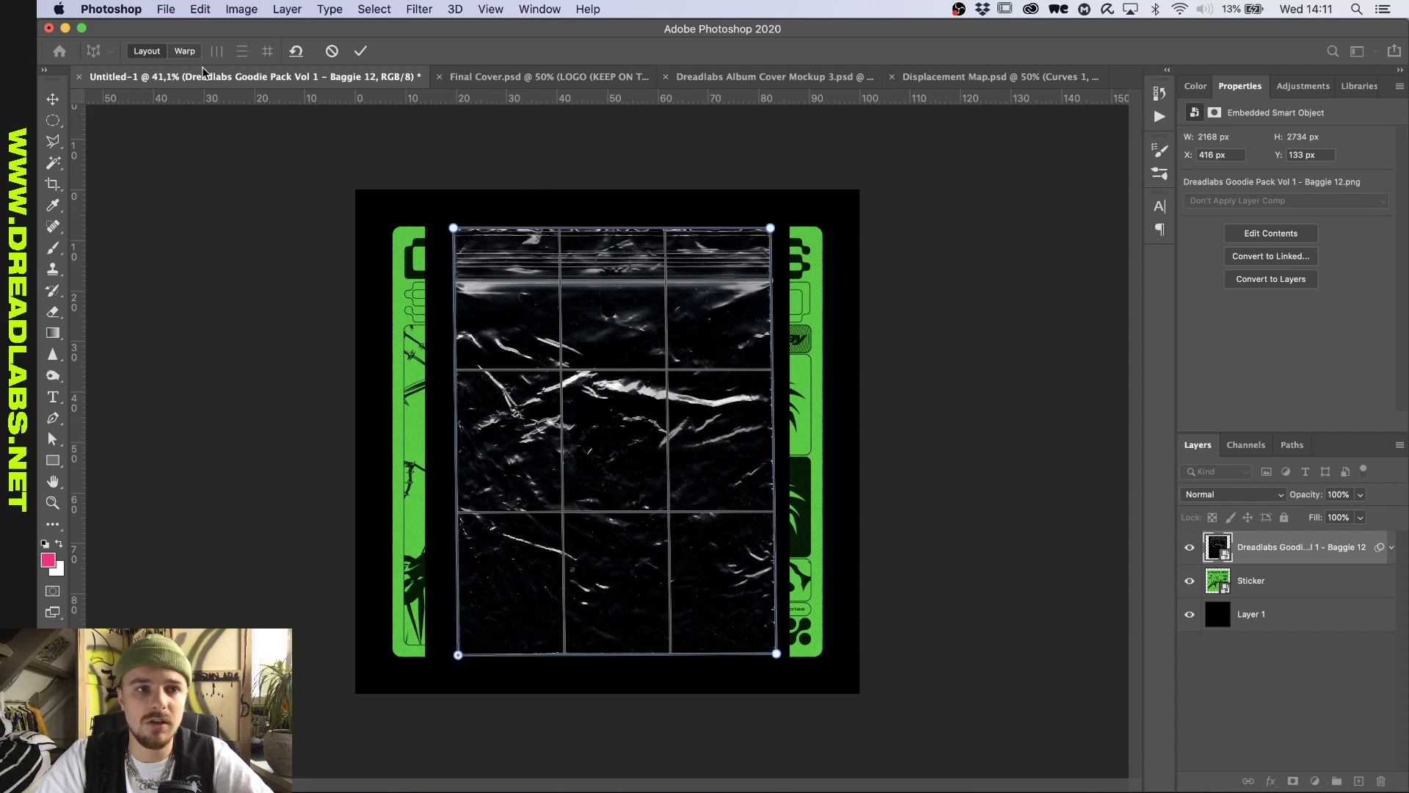
# Step: Automatically straighten the bag's warp plane both horizontally and vertically, and apply the Perspective Warp
pyautogui.click(184, 53)
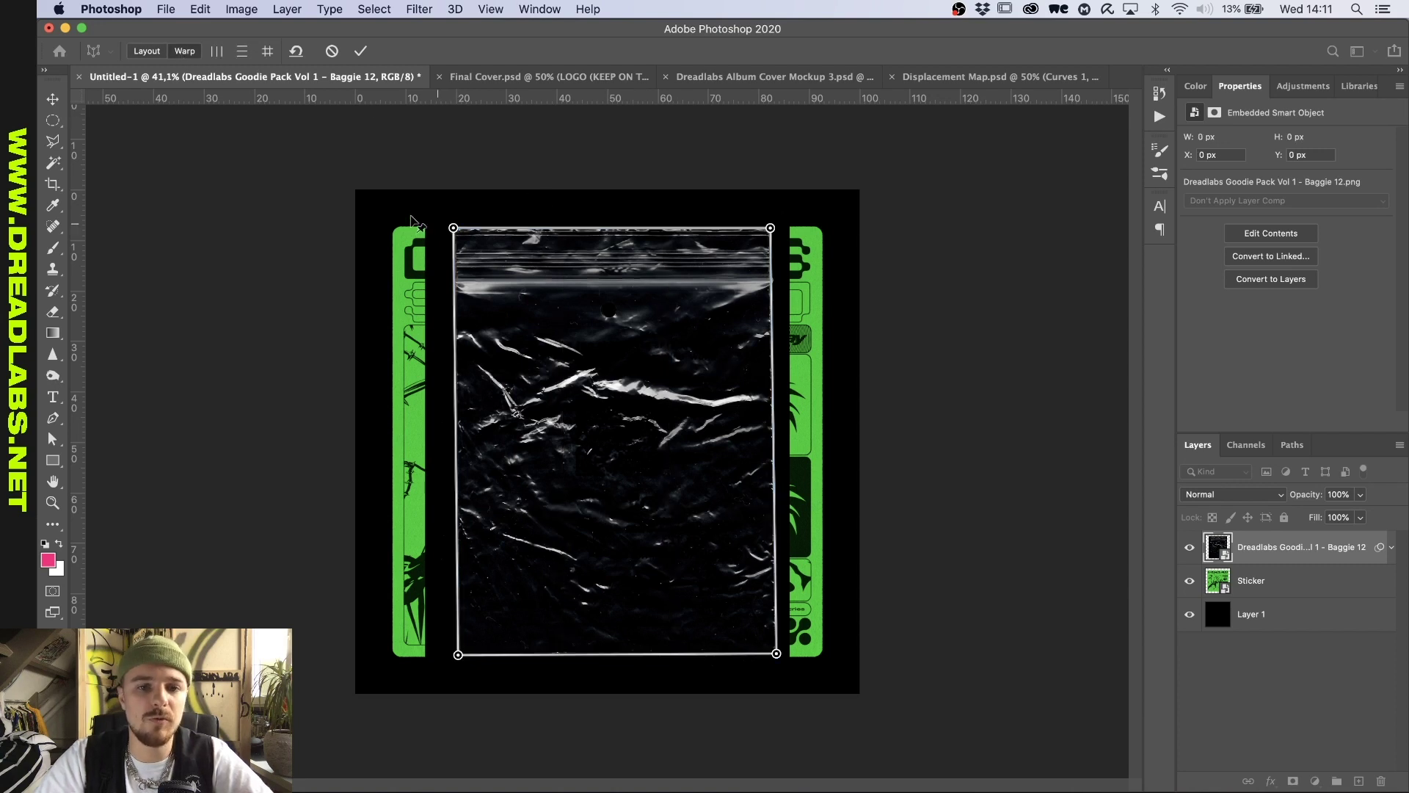
pyautogui.click(268, 53)
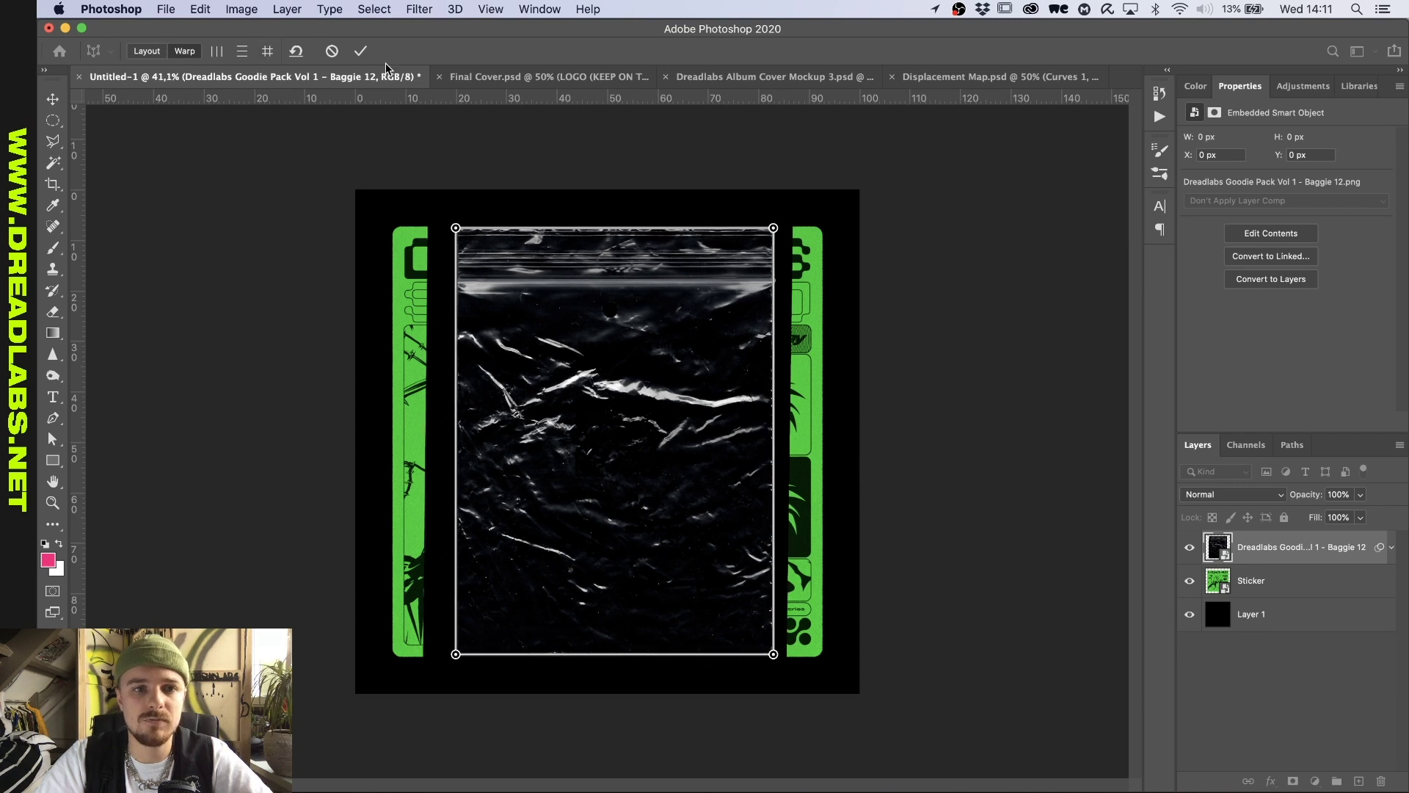
pyautogui.click(356, 53)
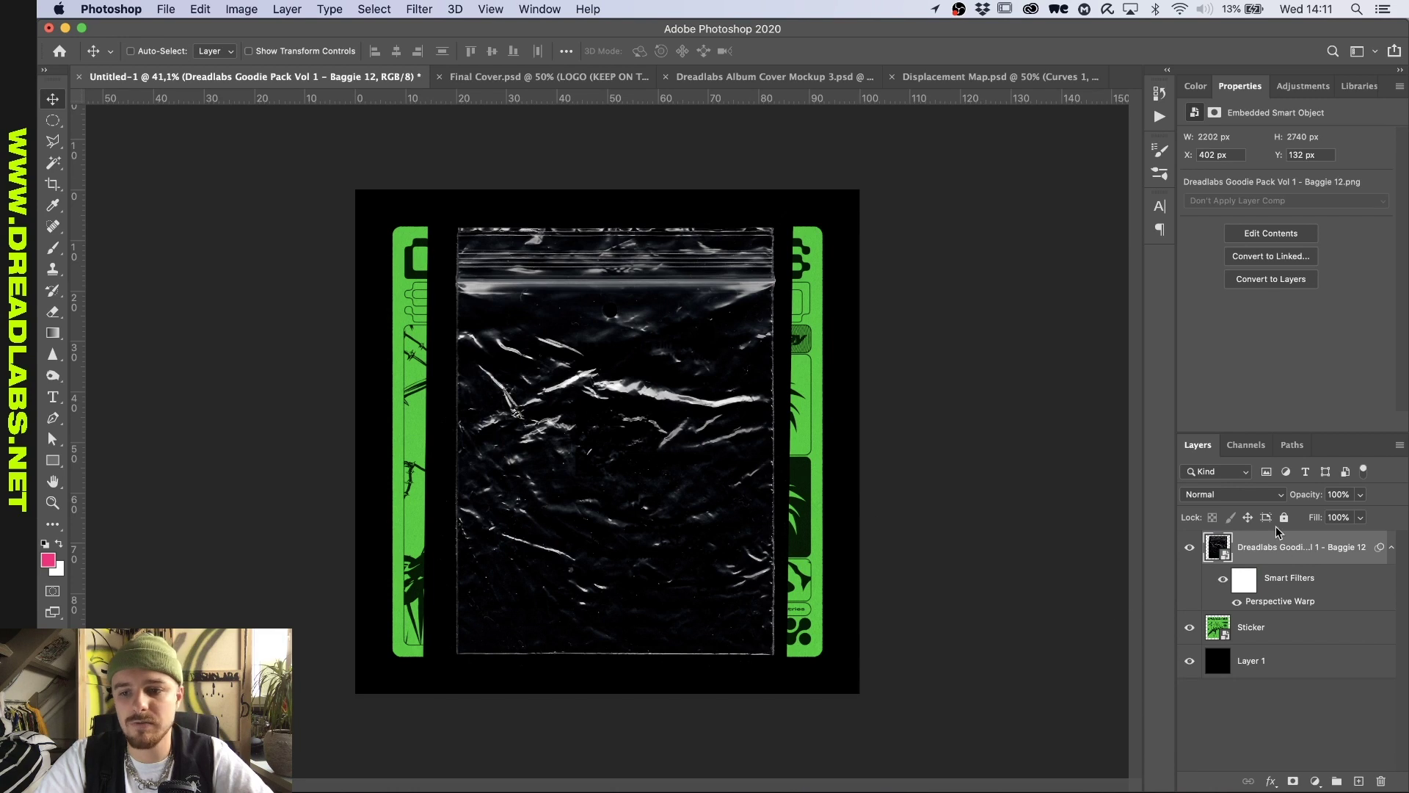
# Step: Blend the Baggie 12 layer with Lighten and scale the Sticker down to 54.58%, positioned inside the bag
pyautogui.click(1239, 495)
pyautogui.click(1219, 598)
pyautogui.click(1277, 626)
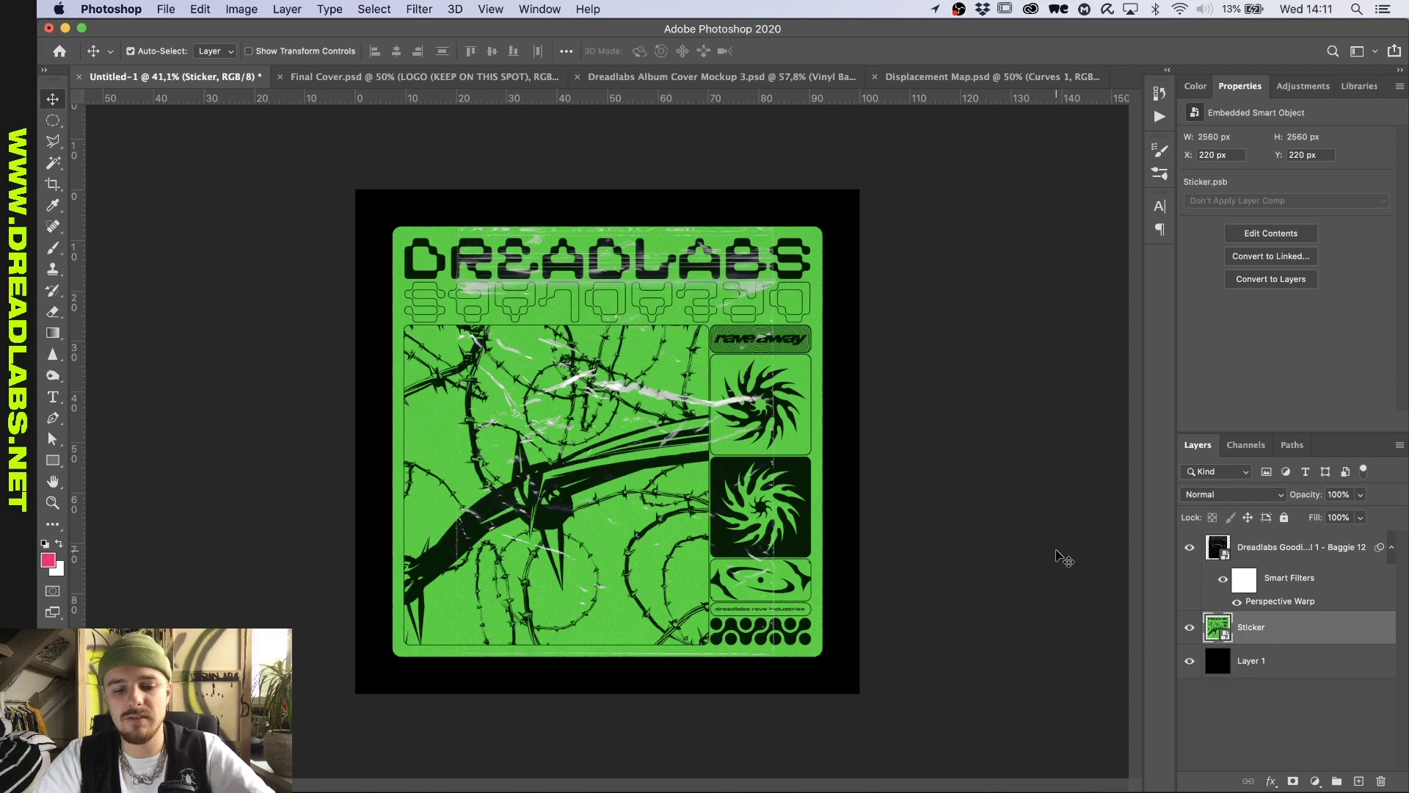
pyautogui.press('super+t')
pyautogui.moveTo(607, 221); pyautogui.dragTo(597, 297)
pyautogui.moveTo(603, 376); pyautogui.dragTo(610, 402)
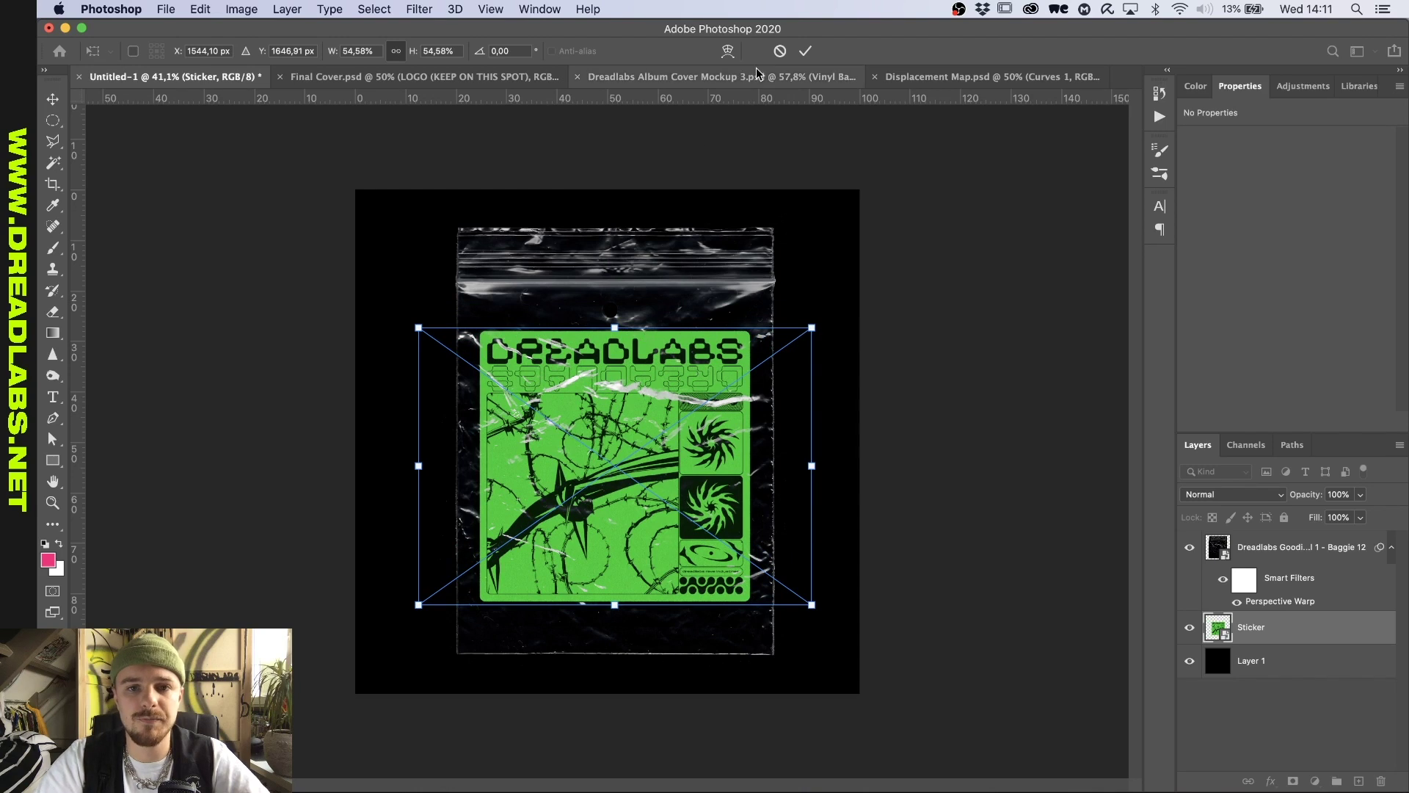
pyautogui.click(805, 51)
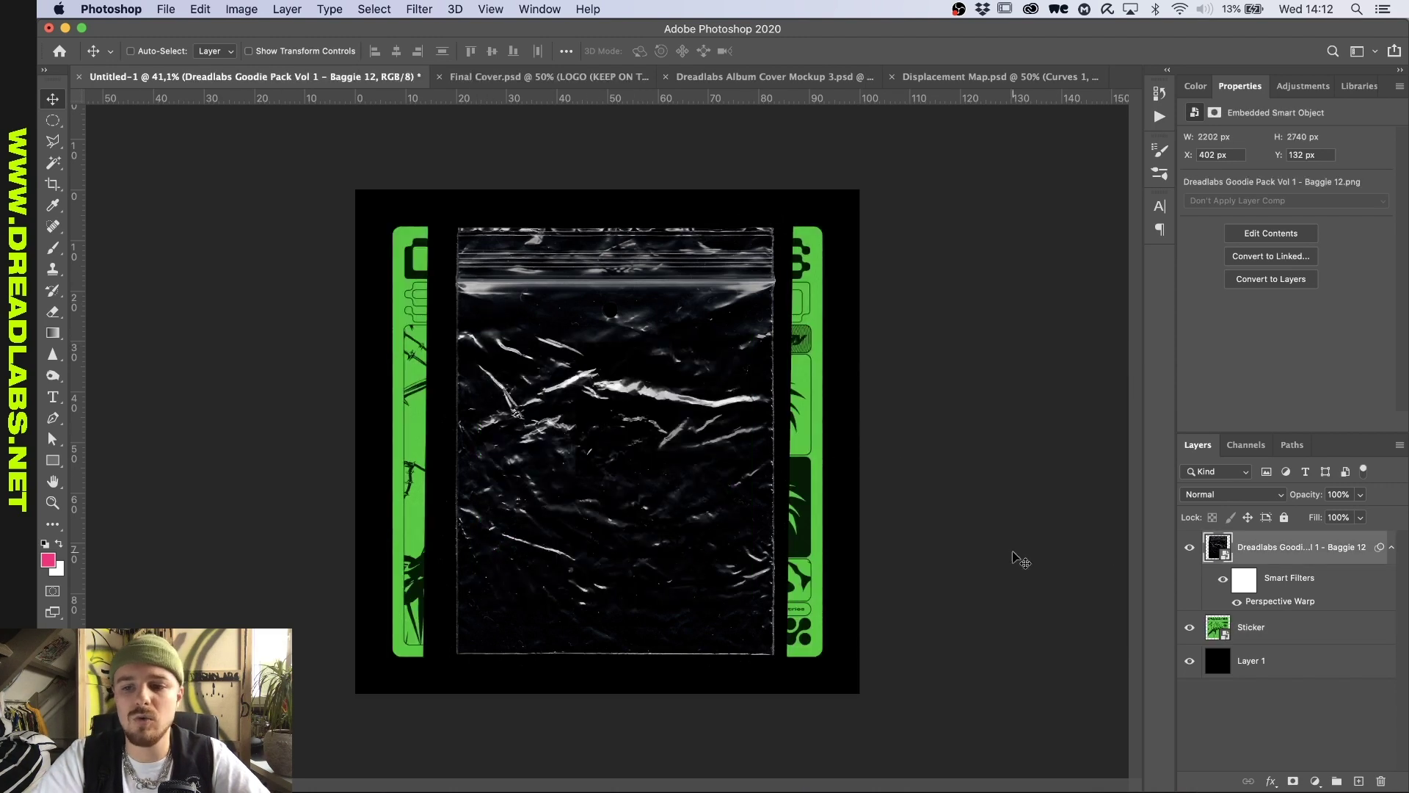
# Step: Delete the Perspective Warp smart filter from the Baggie 12 layer
pyautogui.rightClick(1312, 600)
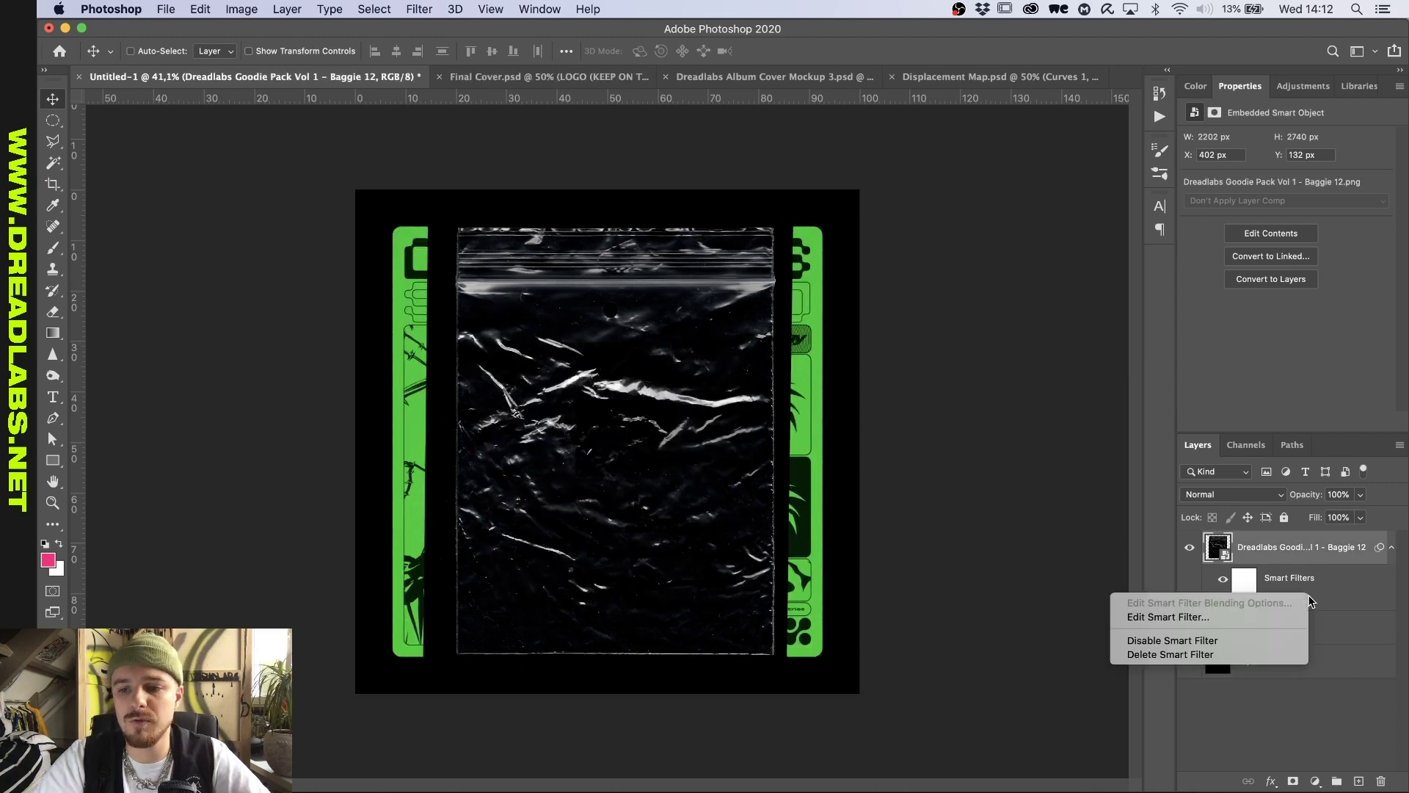
pyautogui.click(1240, 654)
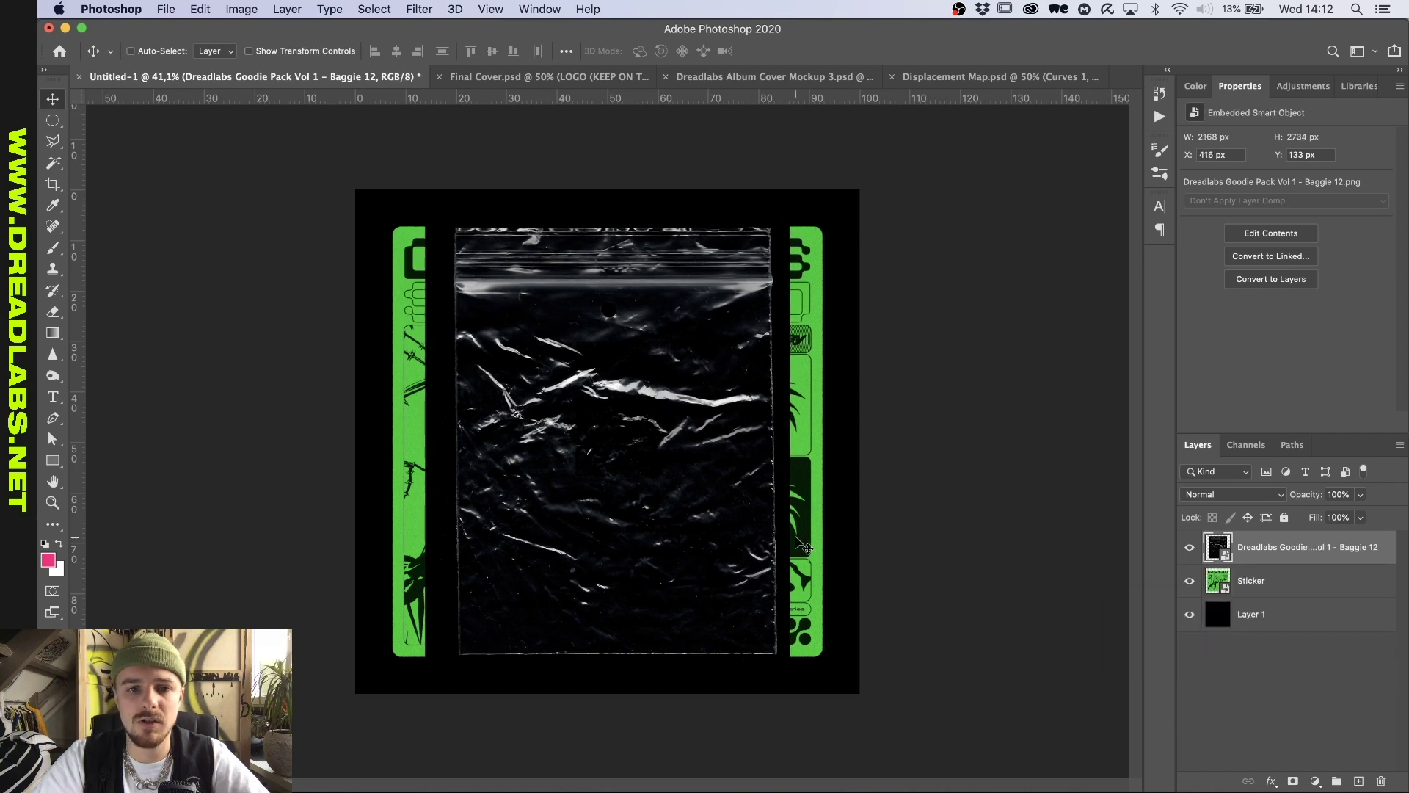
# Step: Scale the Sticker smart object down around its centre to about 2348 × 2348 px
pyautogui.click(1253, 577)
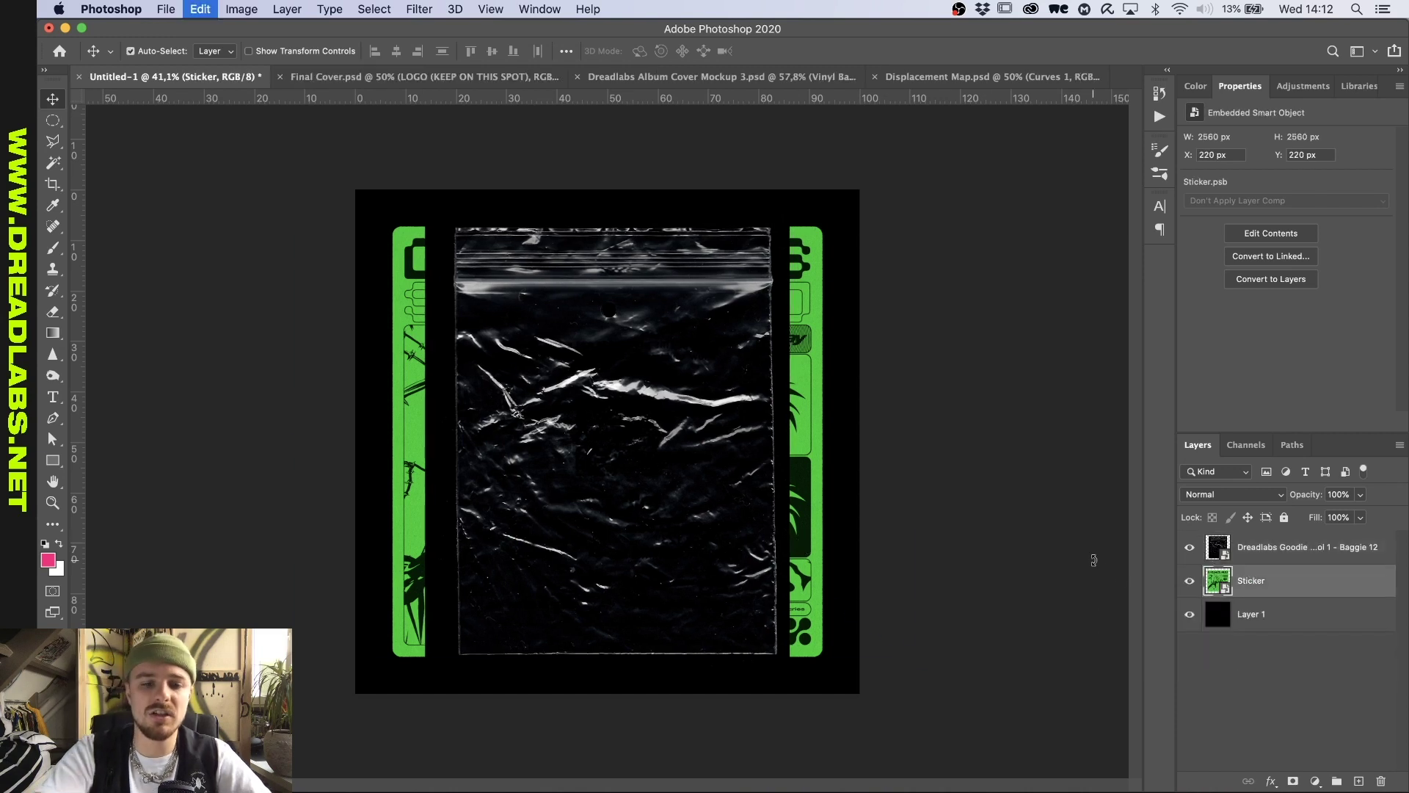
pyautogui.hotkey('ctrl', 't')
pyautogui.moveTo(602, 218); pyautogui.dragTo(608, 239)
pyautogui.click(805, 51)
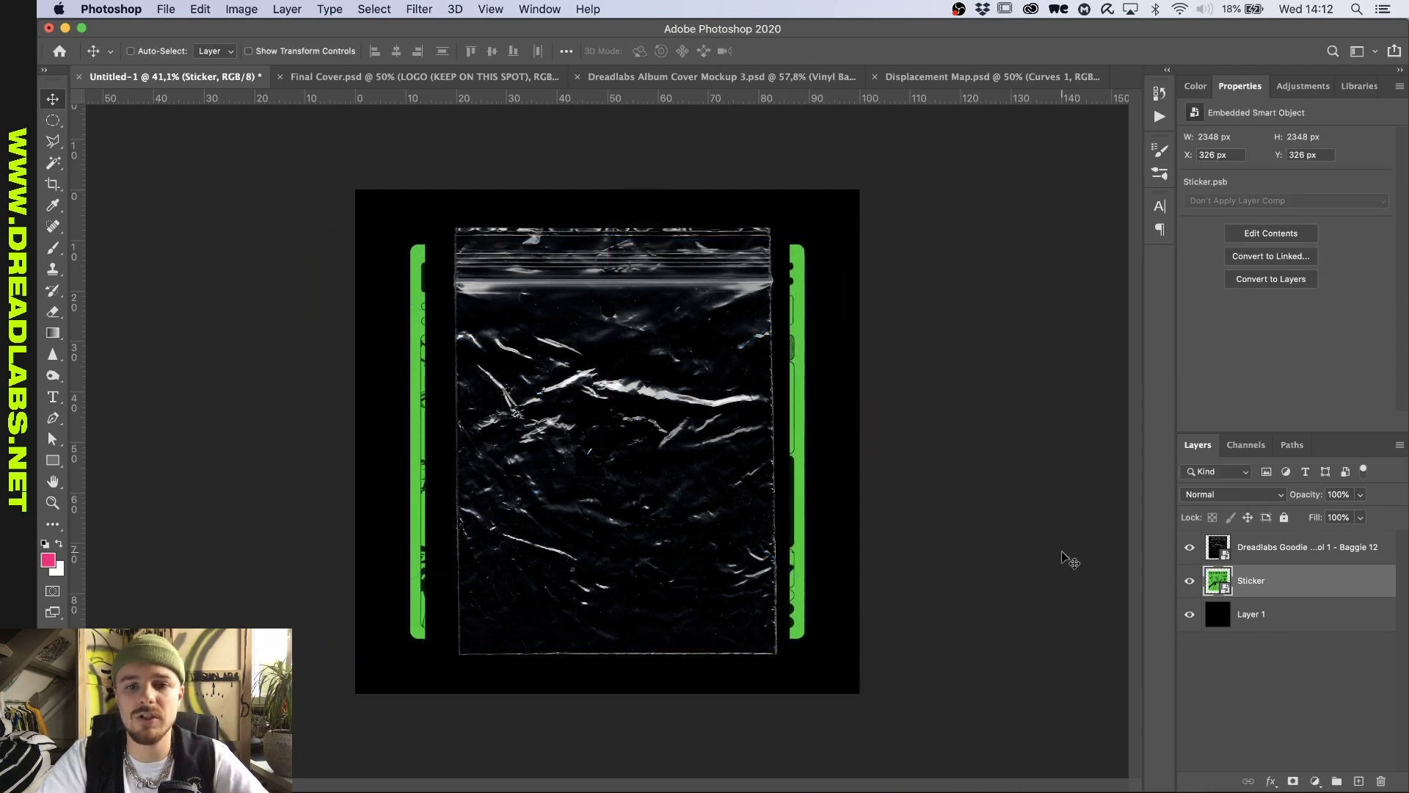
# Step: Enlarge the Baggie 12 layer proportionally around its centre to about 2420 × 3052 px
pyautogui.click(1278, 550)
pyautogui.press('cmd+t')
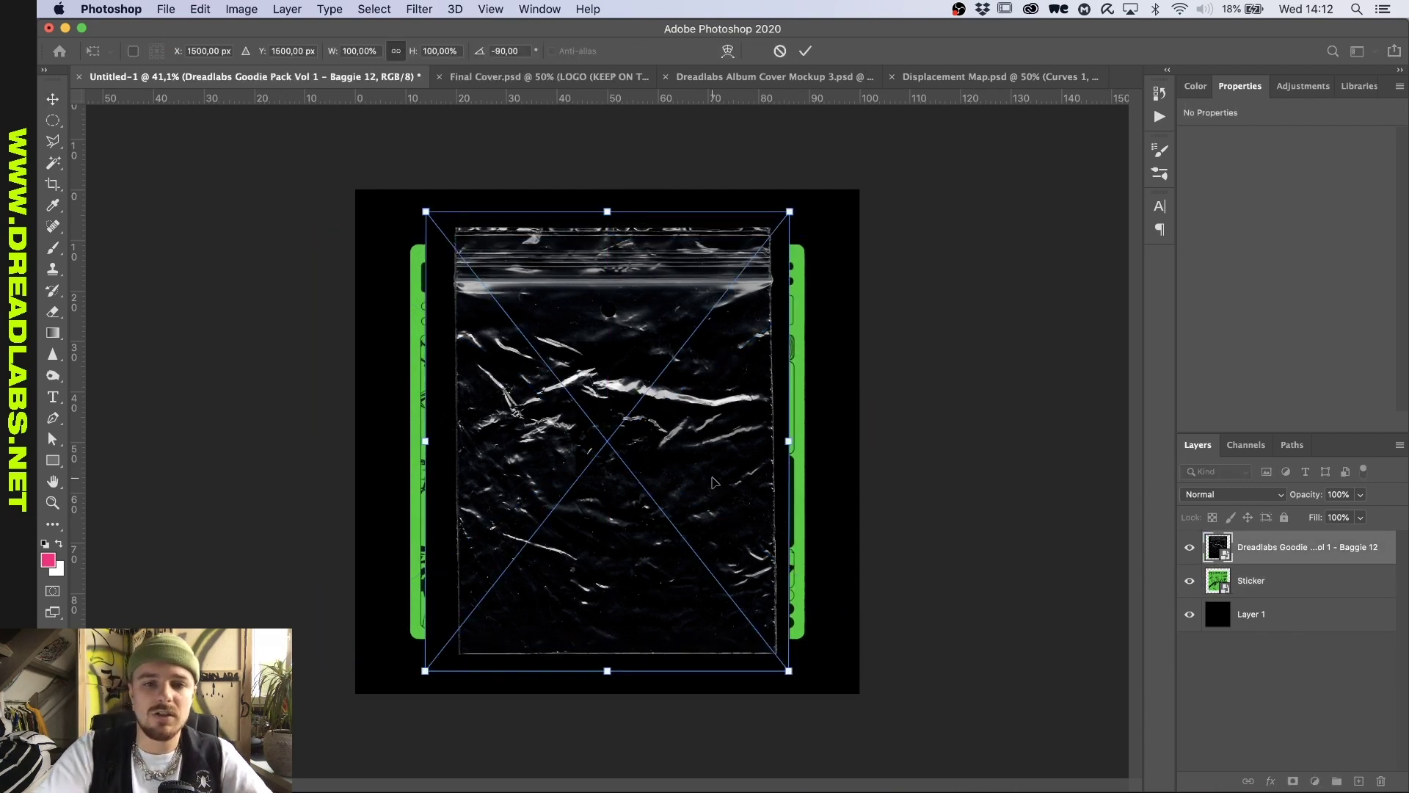
pyautogui.moveTo(788, 442)
pyautogui.mouseDown()
pyautogui.moveTo(839, 439)
pyautogui.moveTo(808, 447)
pyautogui.mouseUp()
pyautogui.moveTo(806, 450); pyautogui.dragTo(809, 449)
pyautogui.click(805, 50)
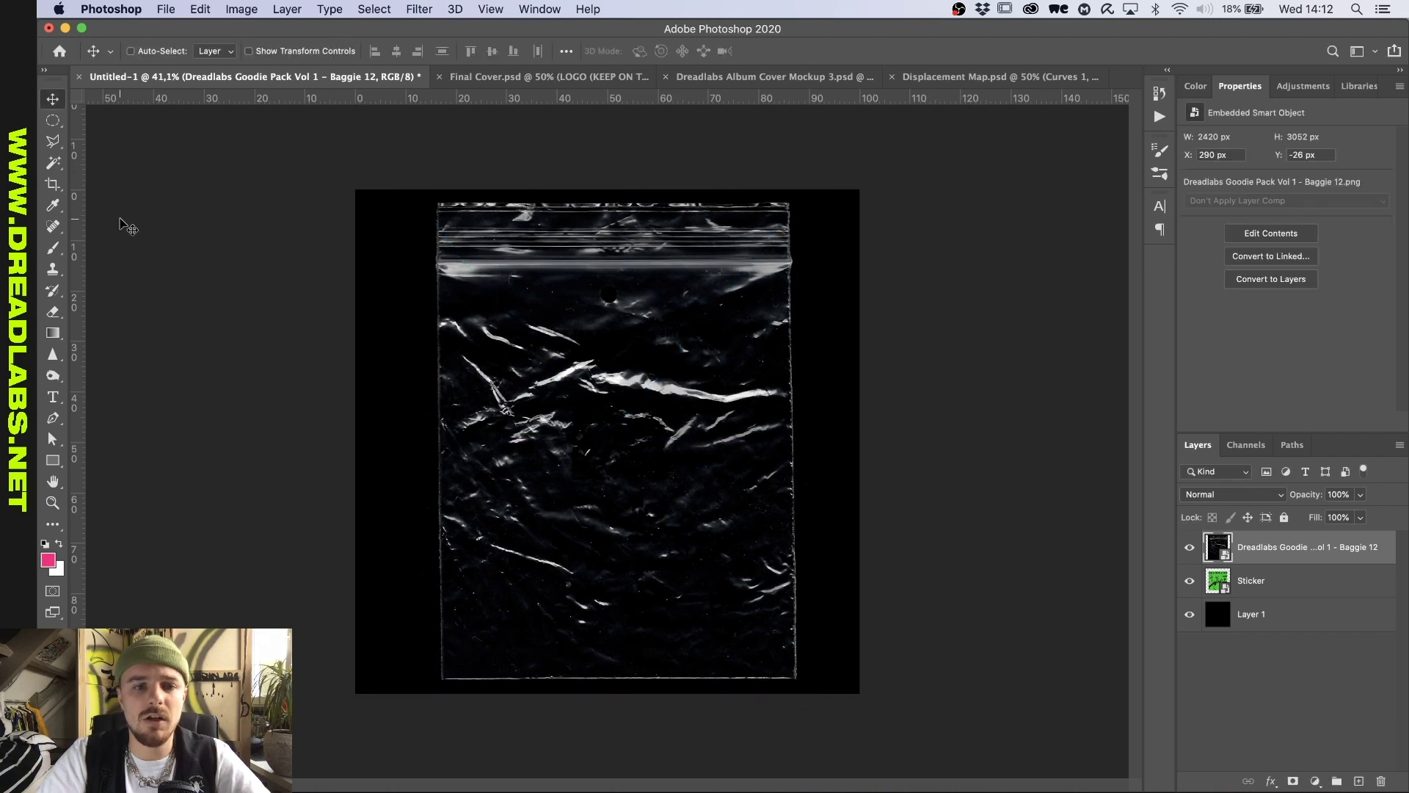
# Step: Start Perspective Warp on the Baggie 12 layer and fit a plane to the four corners of the bag's body below the seal
pyautogui.click(232, 11)
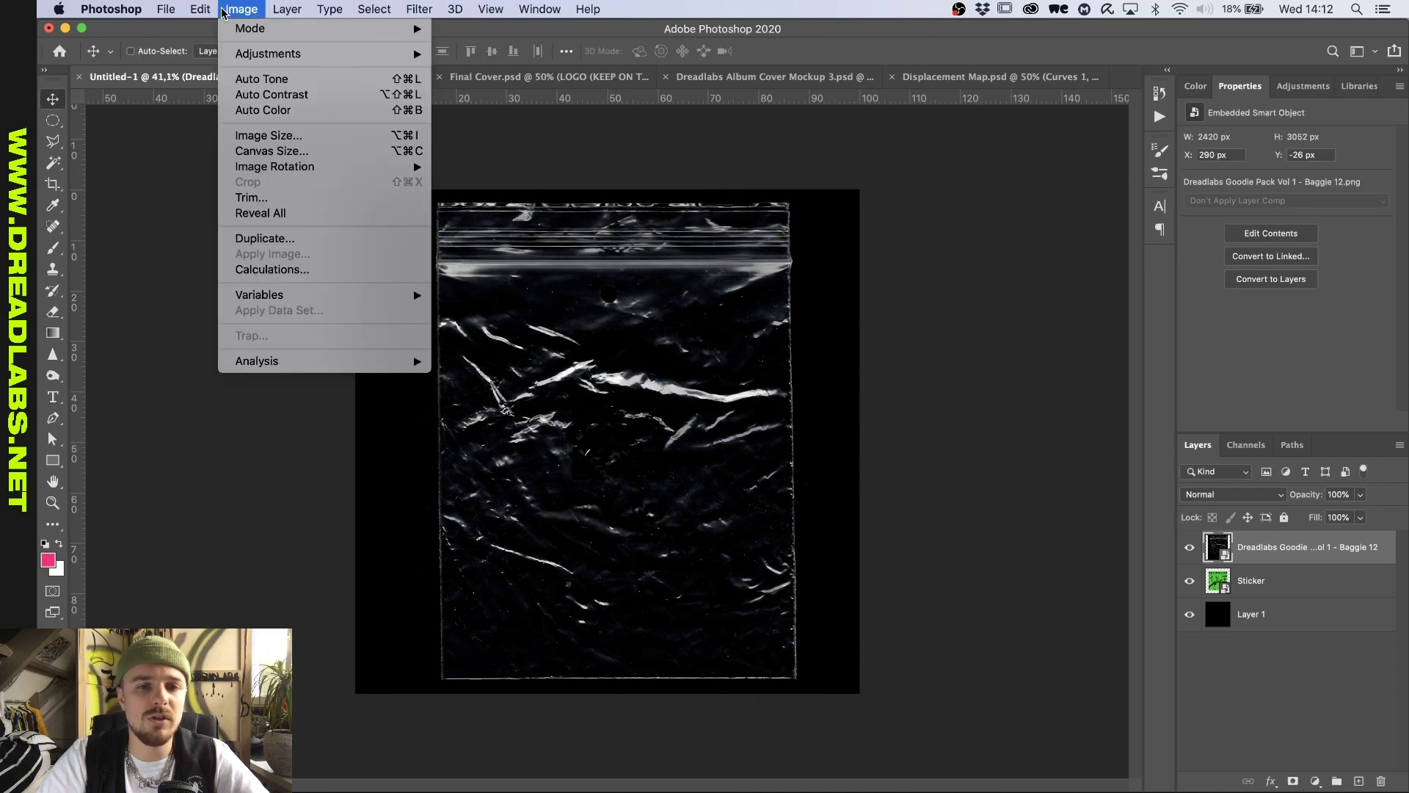
pyautogui.moveTo(200, 10)
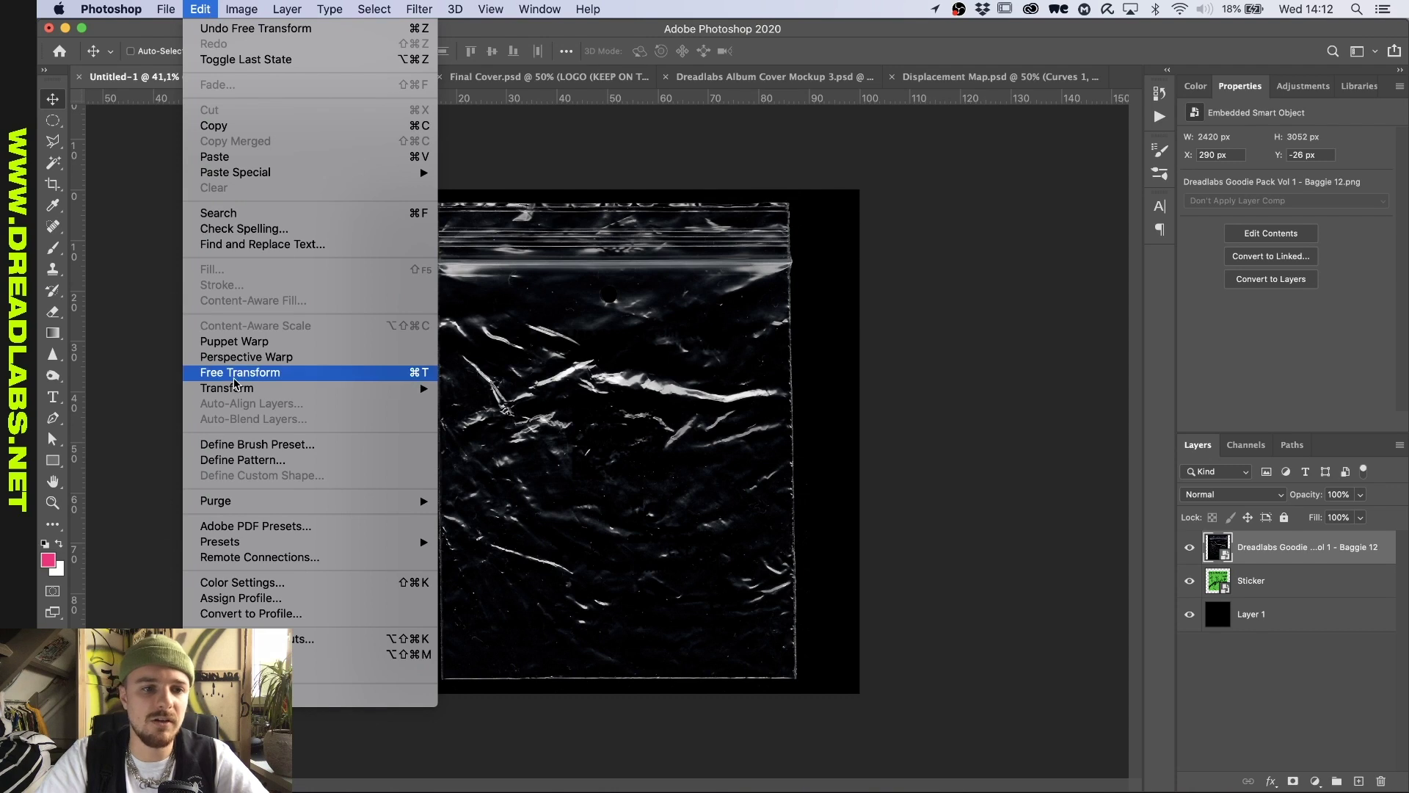
pyautogui.click(242, 357)
pyautogui.moveTo(443, 268); pyautogui.dragTo(795, 678)
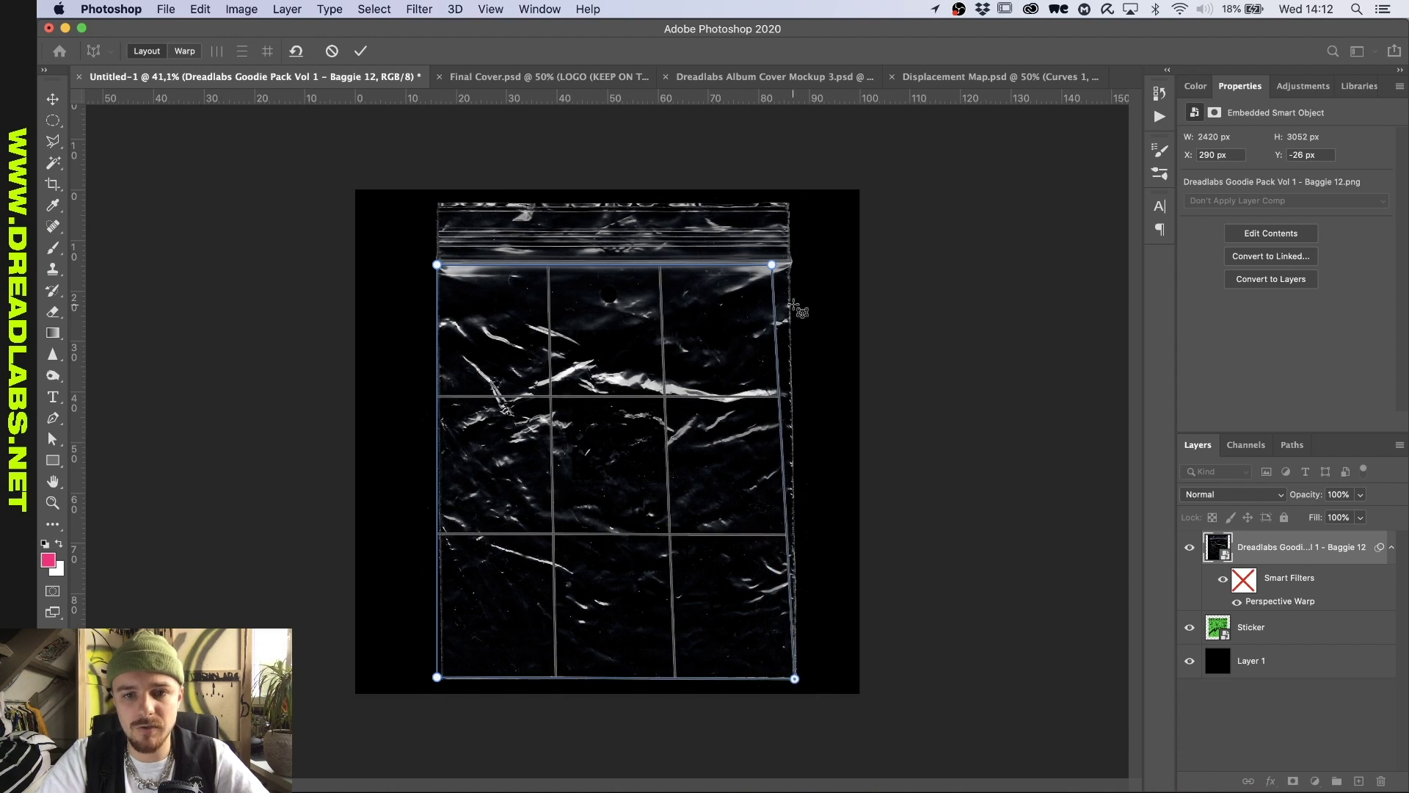
pyautogui.moveTo(773, 265); pyautogui.dragTo(789, 265)
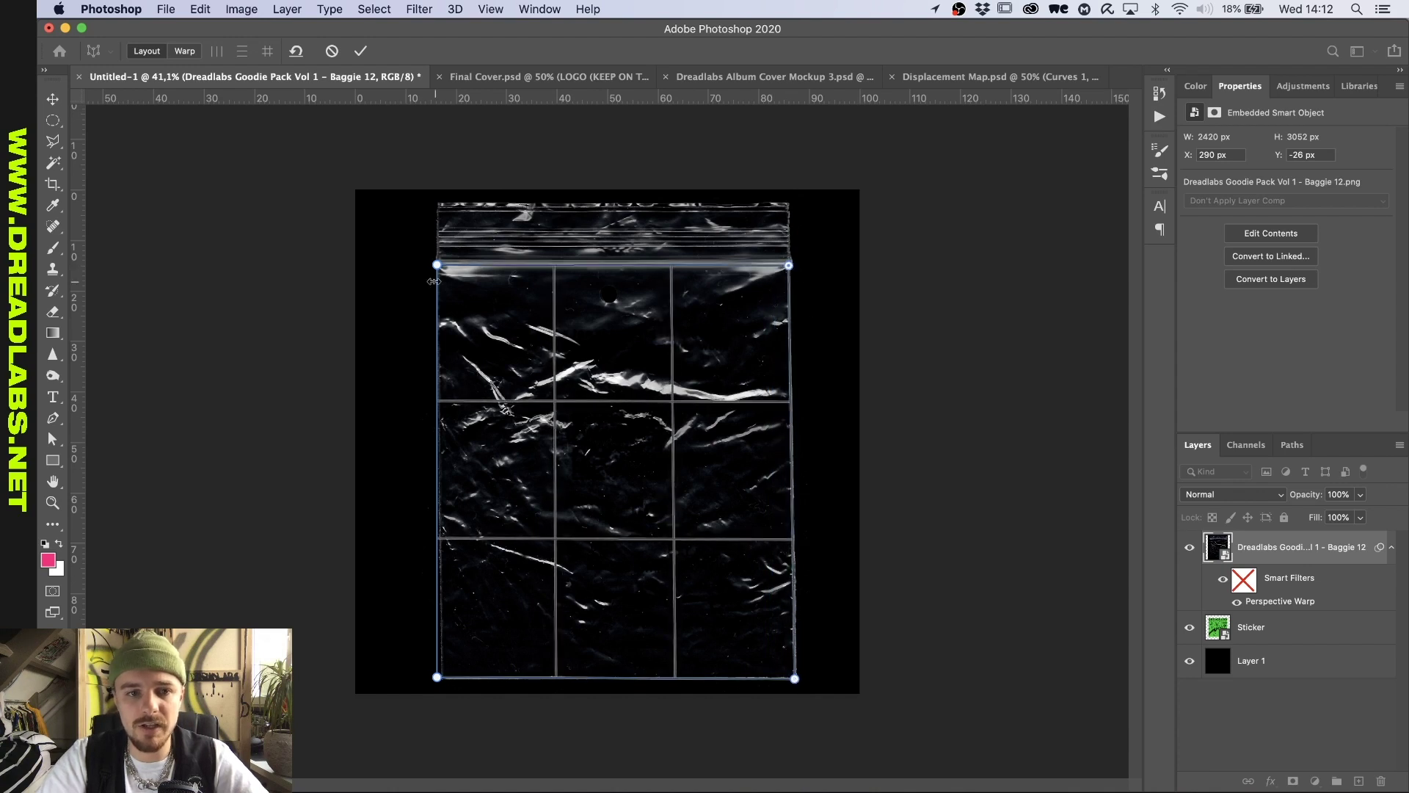
pyautogui.moveTo(438, 678); pyautogui.dragTo(442, 679)
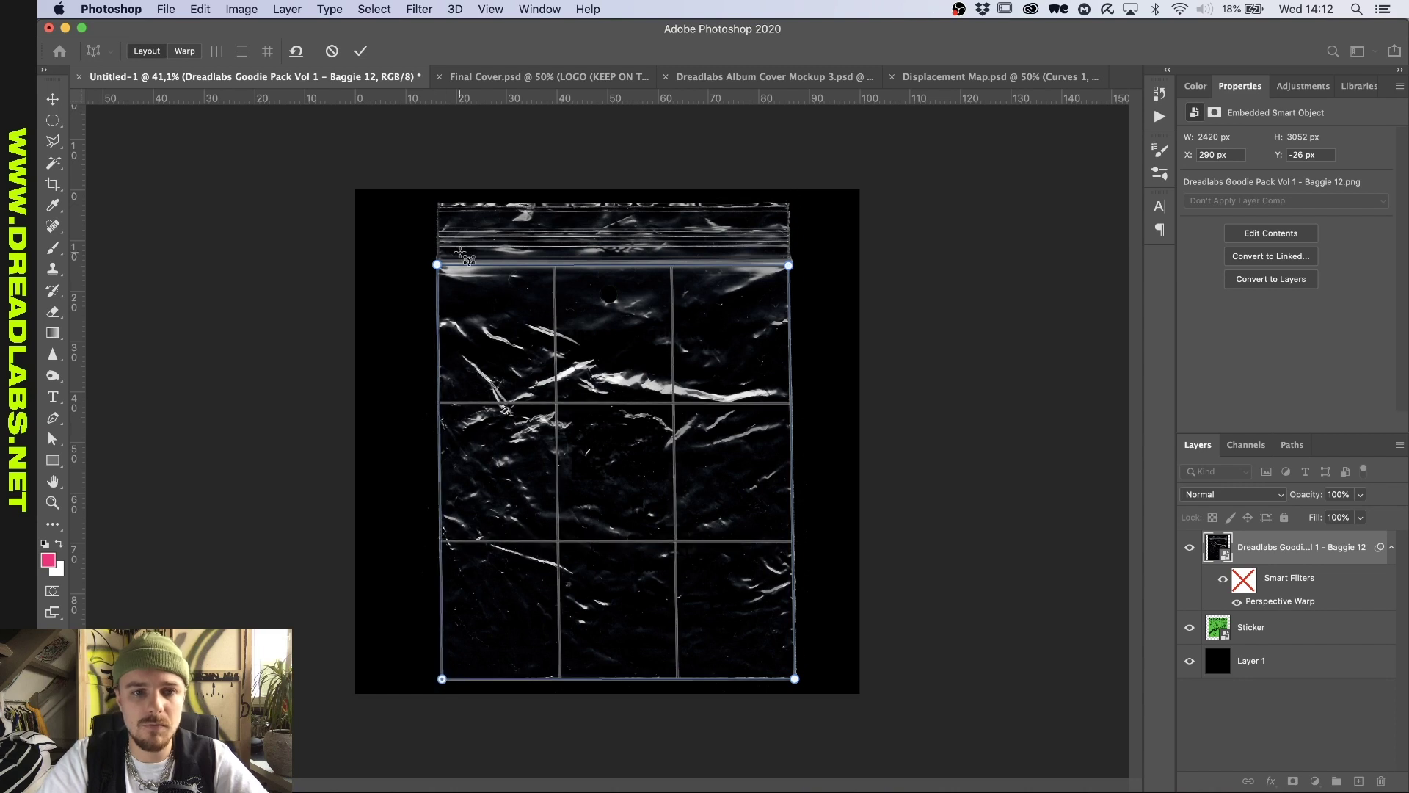
# Step: Add a second warp plane over the zip strip, snapped to the body plane and fitted to the bag's upper corners
pyautogui.moveTo(430, 194); pyautogui.dragTo(788, 266)
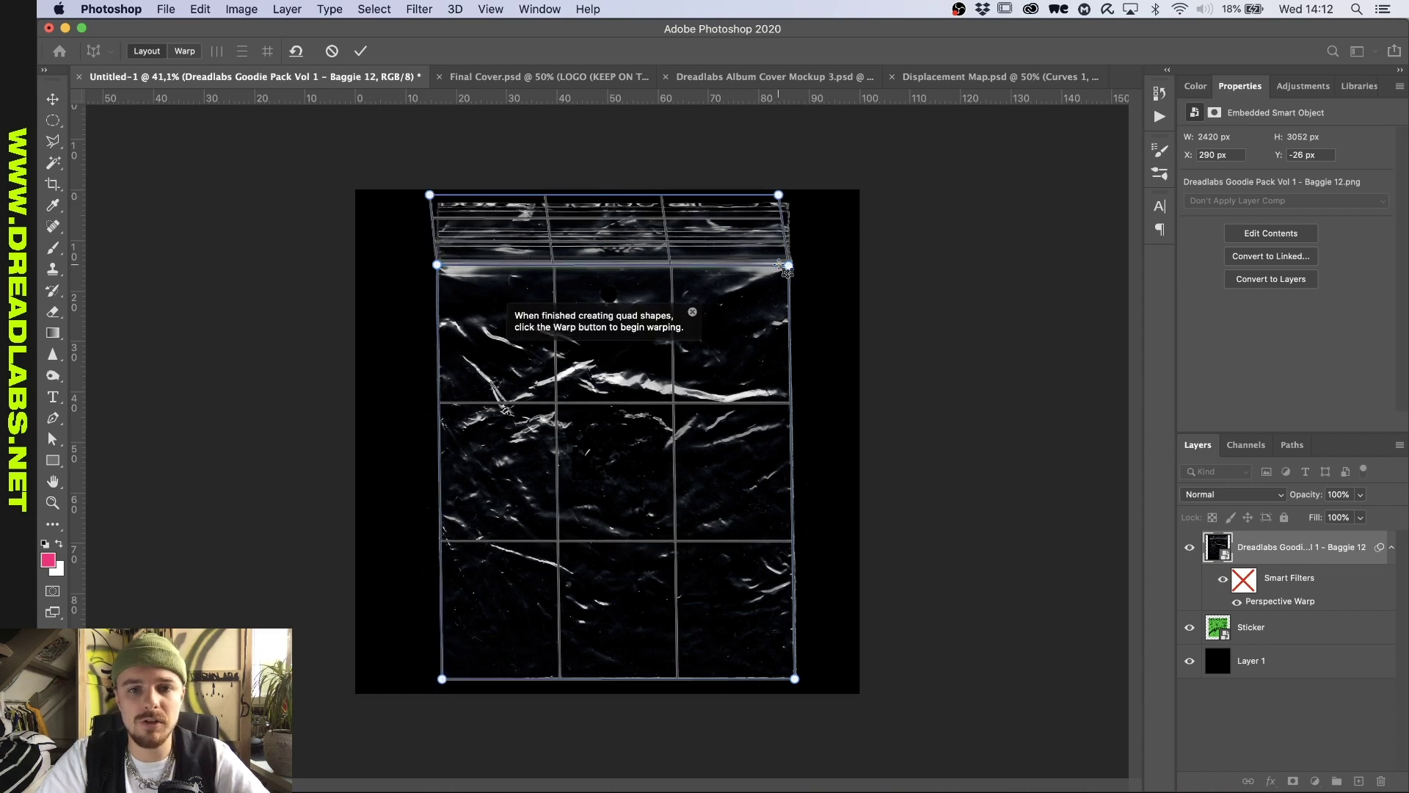
pyautogui.moveTo(779, 196); pyautogui.dragTo(790, 201)
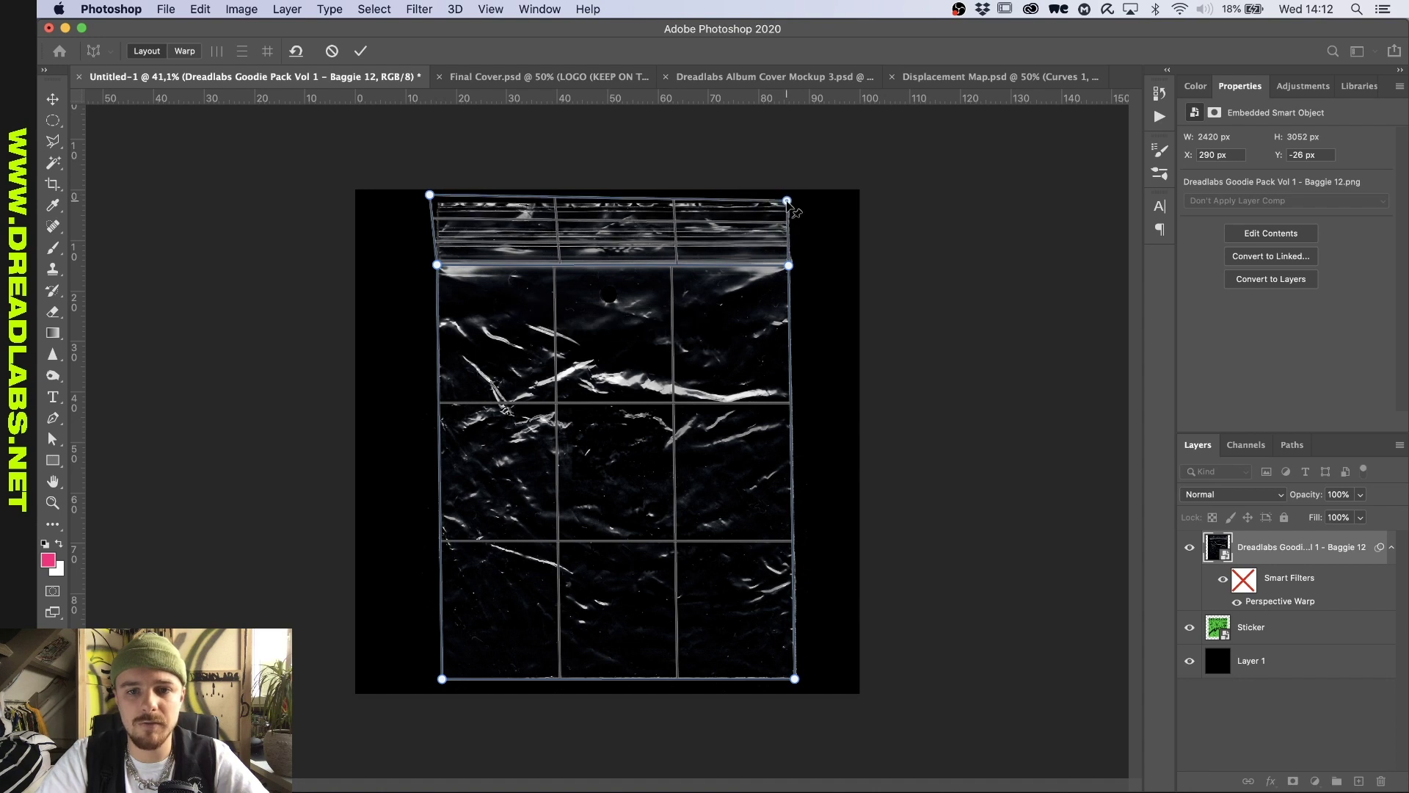
pyautogui.moveTo(431, 197); pyautogui.dragTo(438, 202)
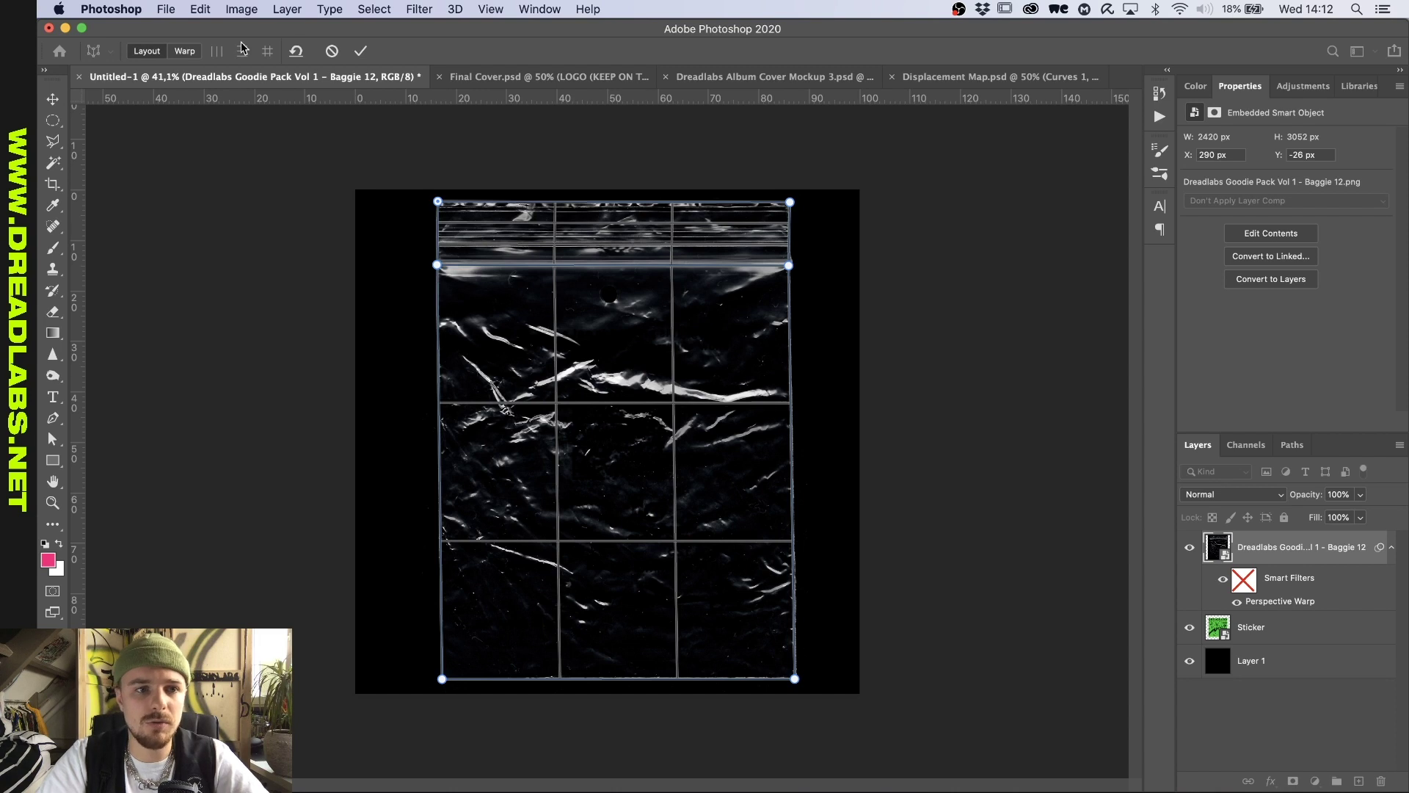
# Step: Automatically straighten both warp planes, and shorten the bag's body by raising its lower corners and levelling the horizontal edges
pyautogui.click(185, 51)
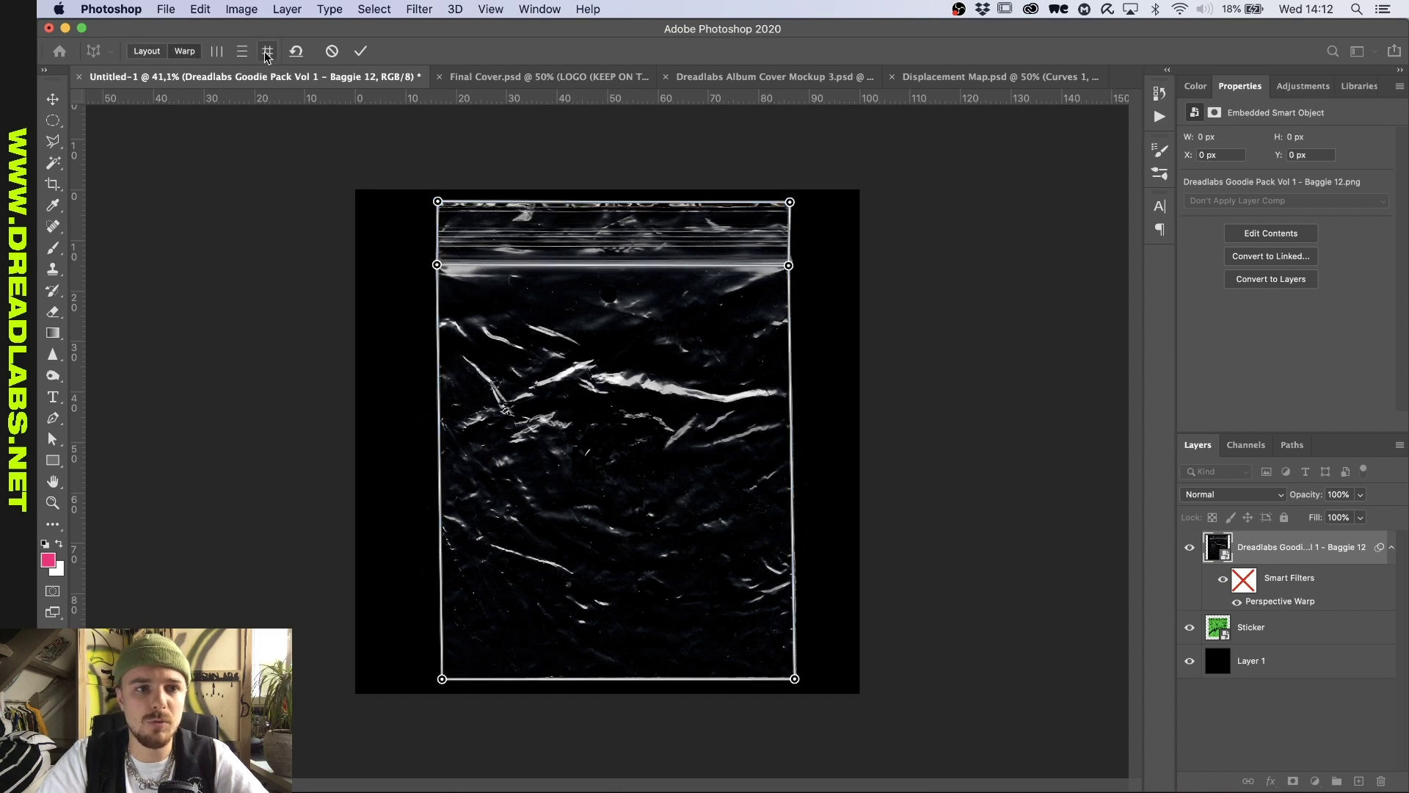
pyautogui.click(267, 53)
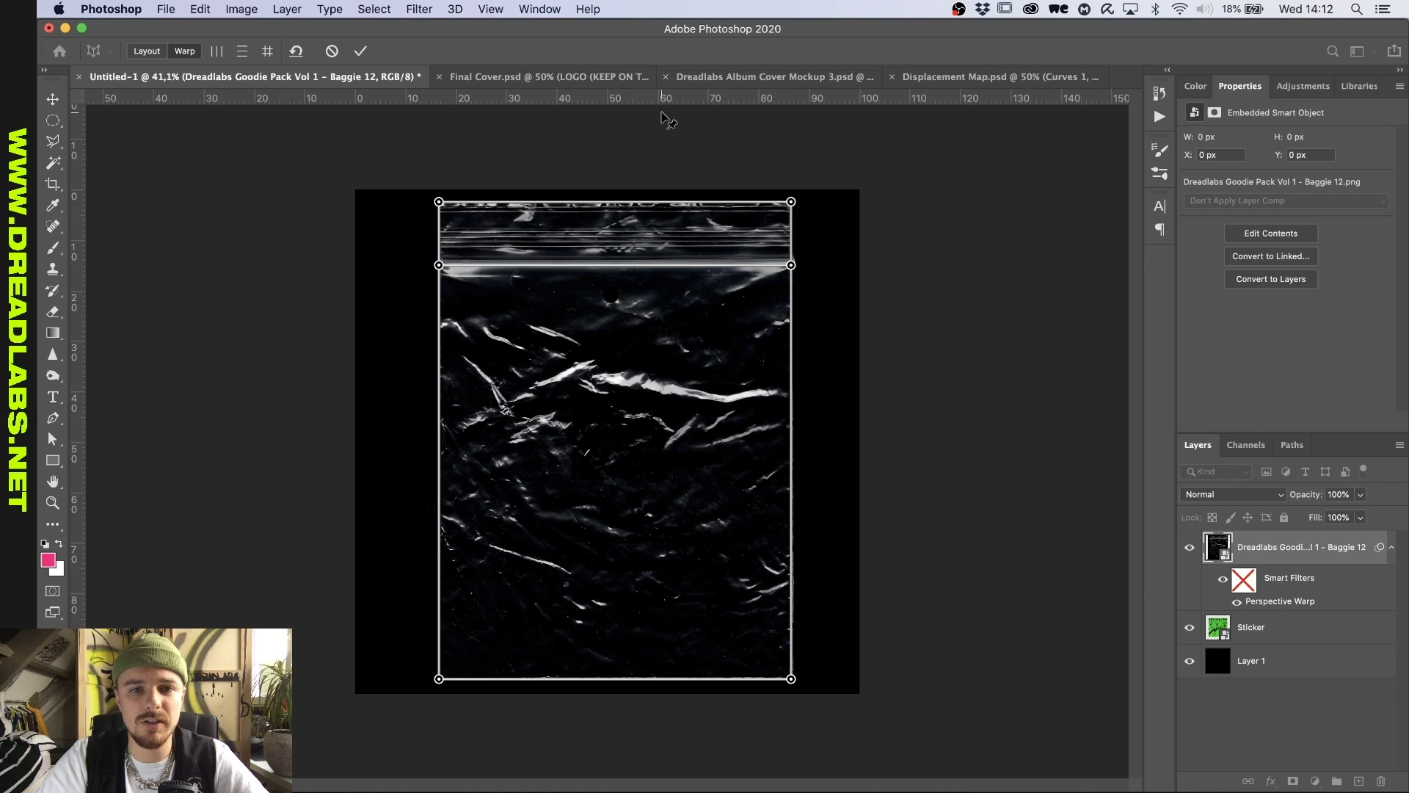
pyautogui.moveTo(439, 679); pyautogui.dragTo(439, 655)
pyautogui.moveTo(791, 679); pyautogui.dragTo(792, 633)
pyautogui.moveTo(439, 655); pyautogui.dragTo(445, 617)
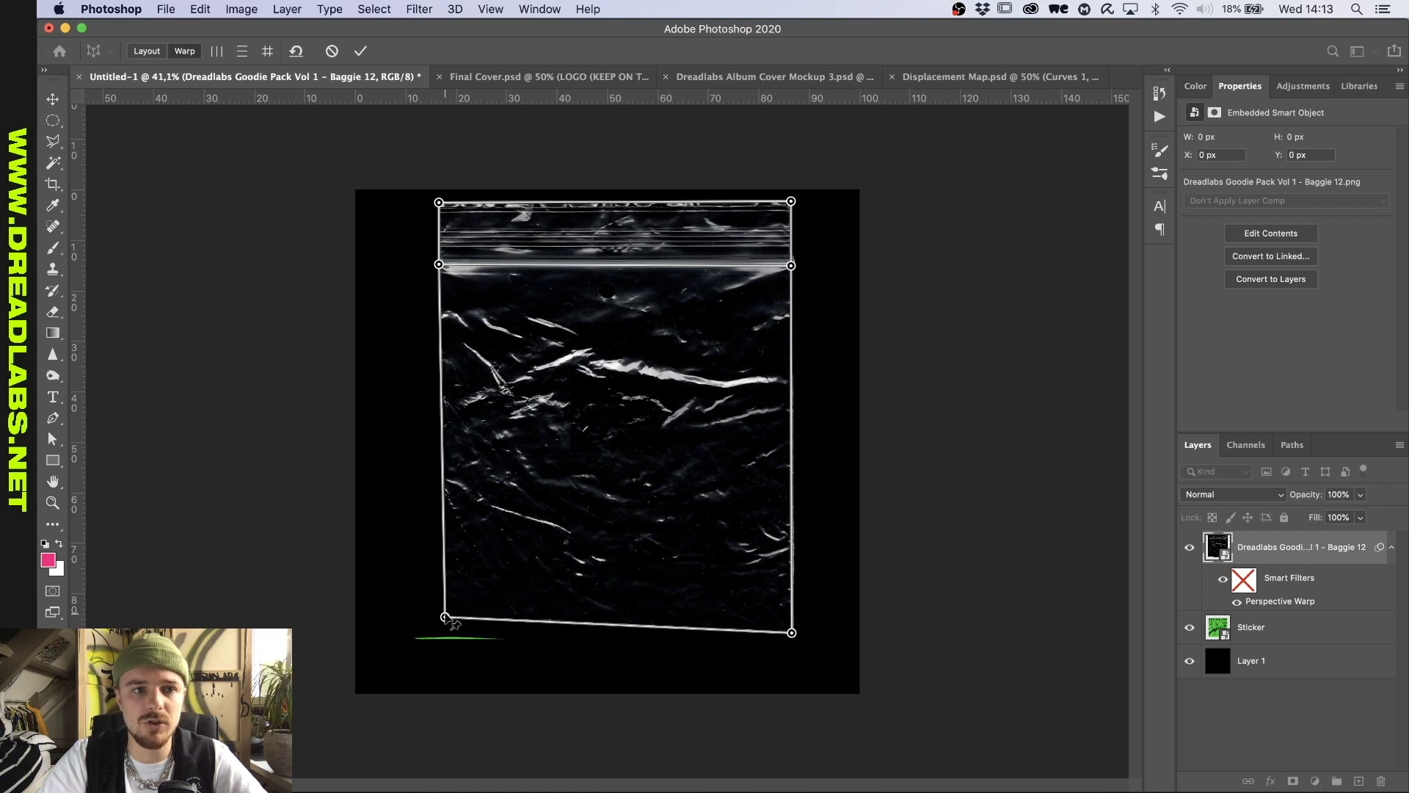
pyautogui.click(241, 51)
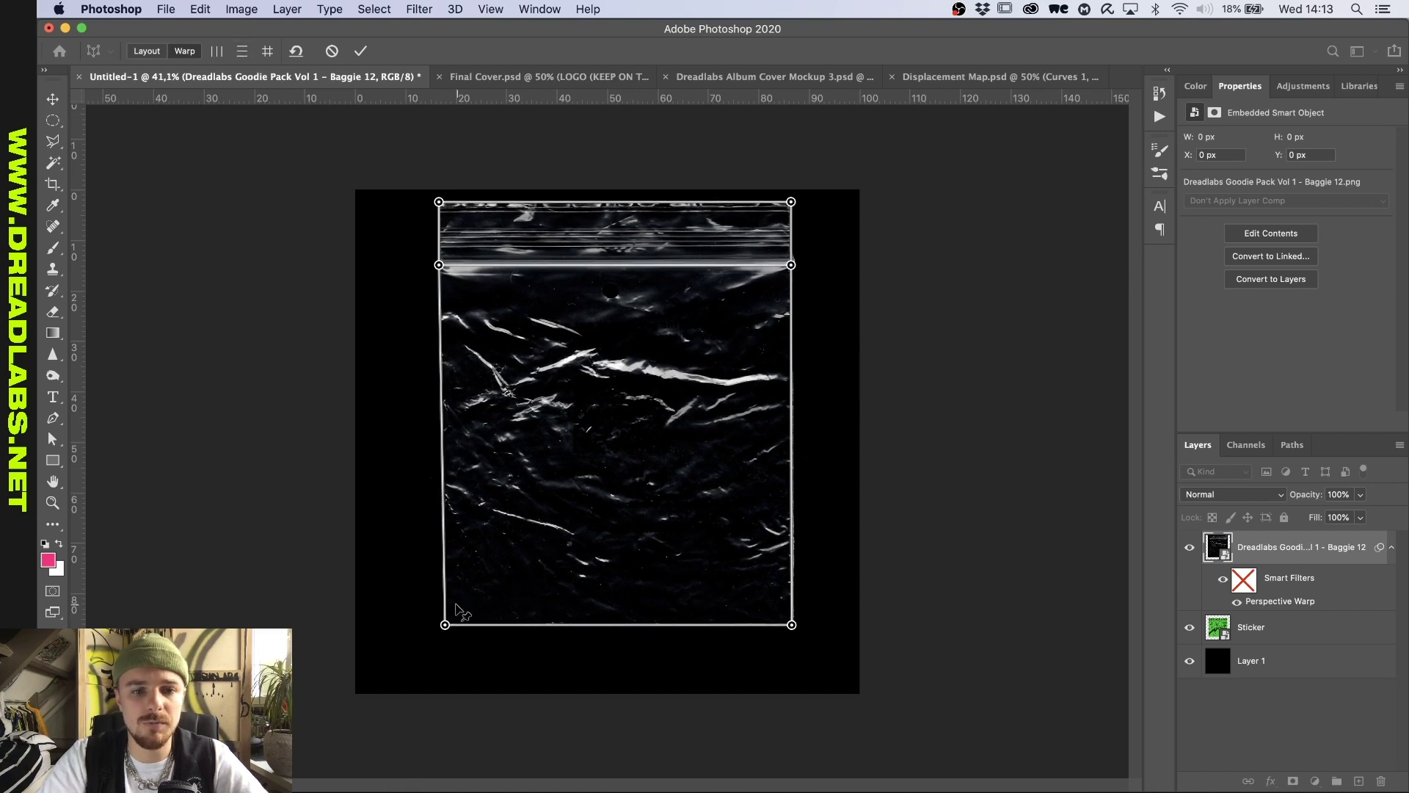
# Step: Raise the bag's lower corners slightly further, straighten the planes in both directions, and apply the Perspective Warp
pyautogui.moveTo(445, 625); pyautogui.dragTo(440, 610)
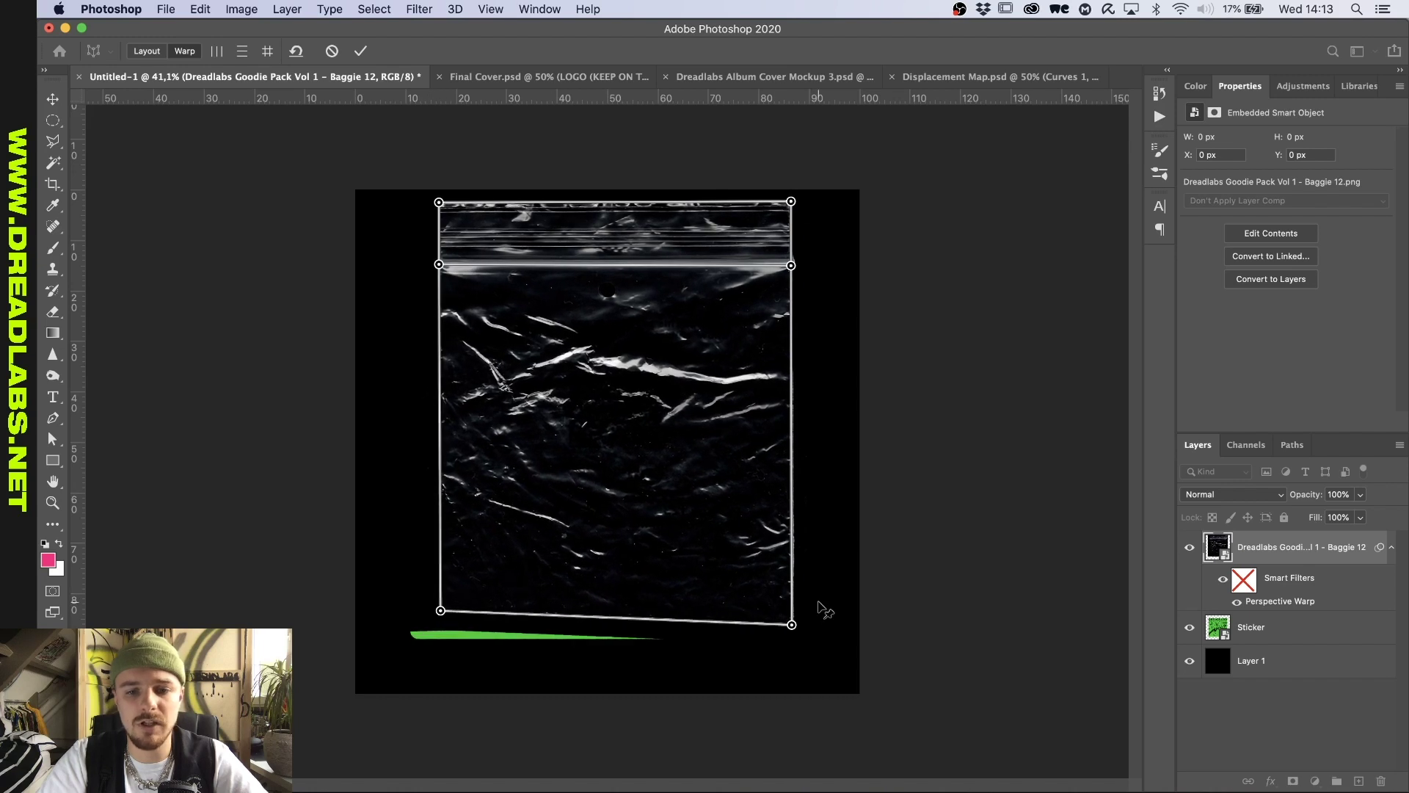
pyautogui.moveTo(793, 626)
pyautogui.mouseDown()
pyautogui.moveTo(808, 625)
pyautogui.moveTo(796, 616)
pyautogui.mouseUp()
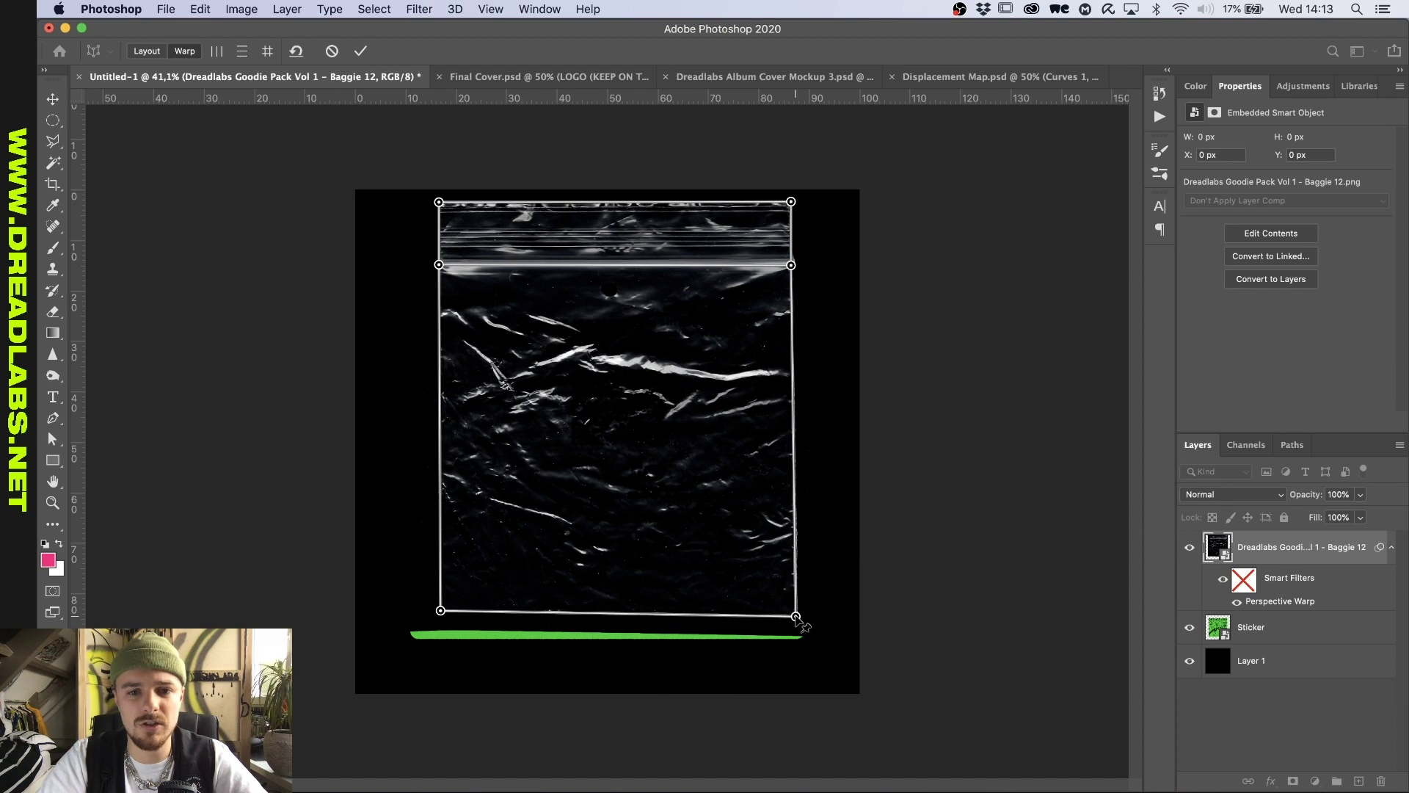
pyautogui.moveTo(440, 610); pyautogui.dragTo(441, 615)
pyautogui.click(266, 55)
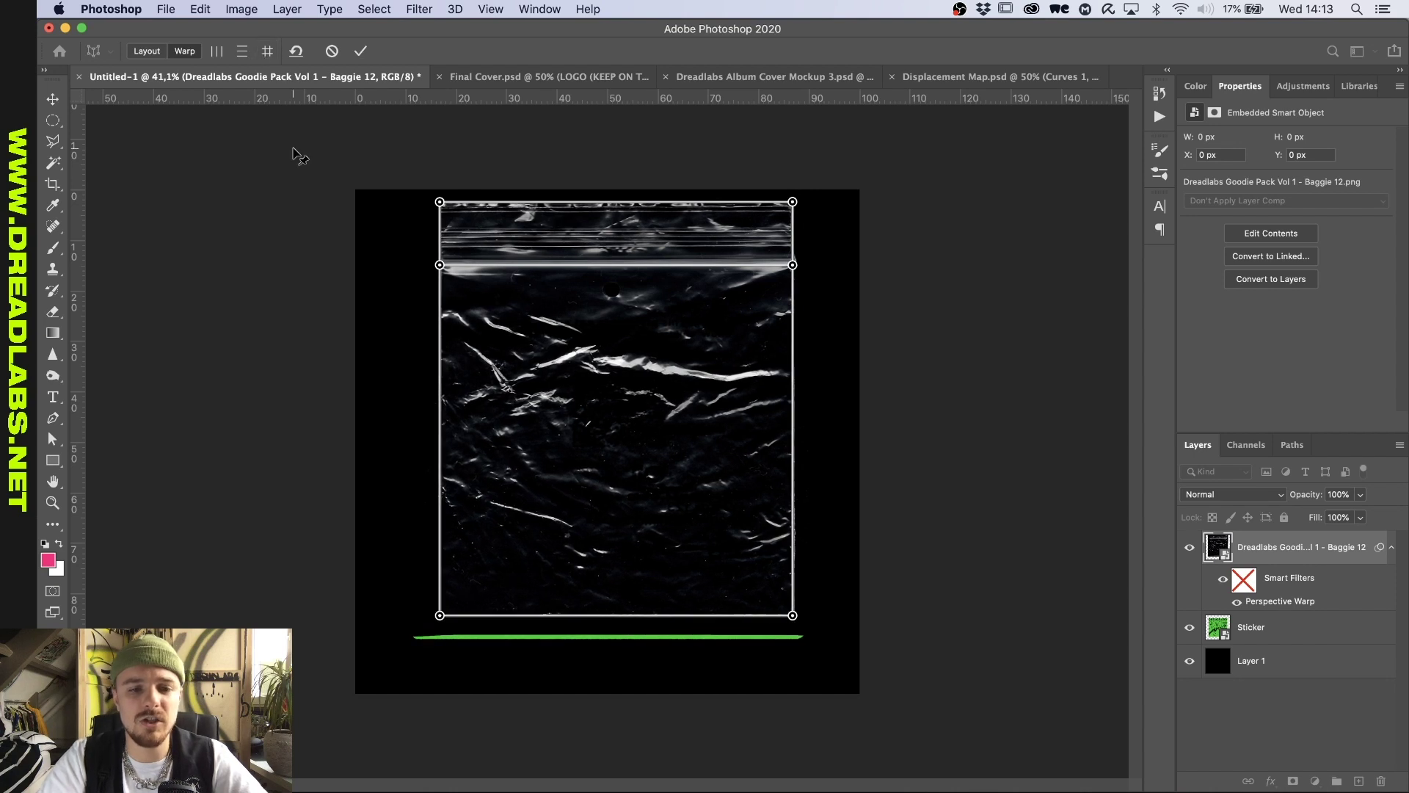
pyautogui.click(362, 52)
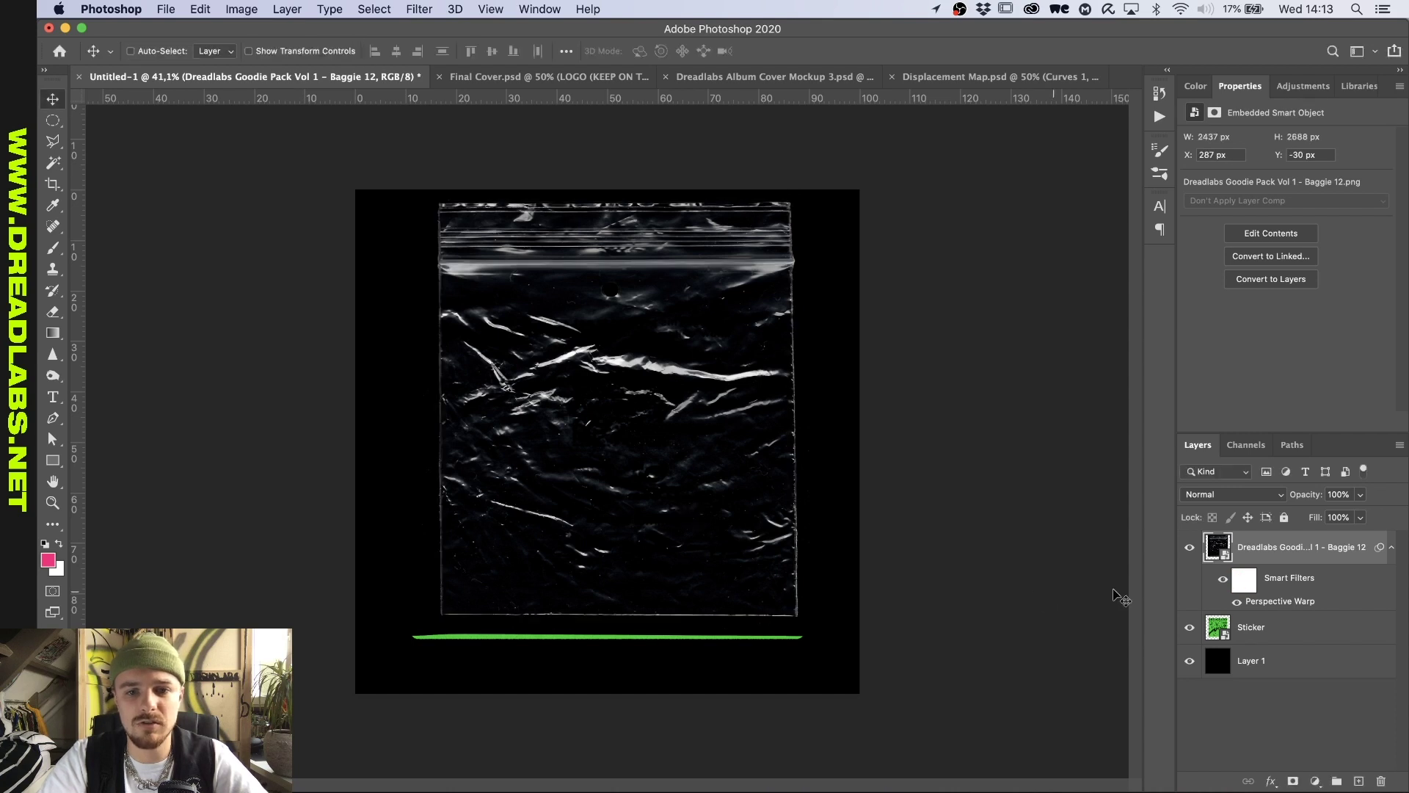
# Step: Set the Baggie 12 layer's blend mode to Lighten
pyautogui.click(1244, 503)
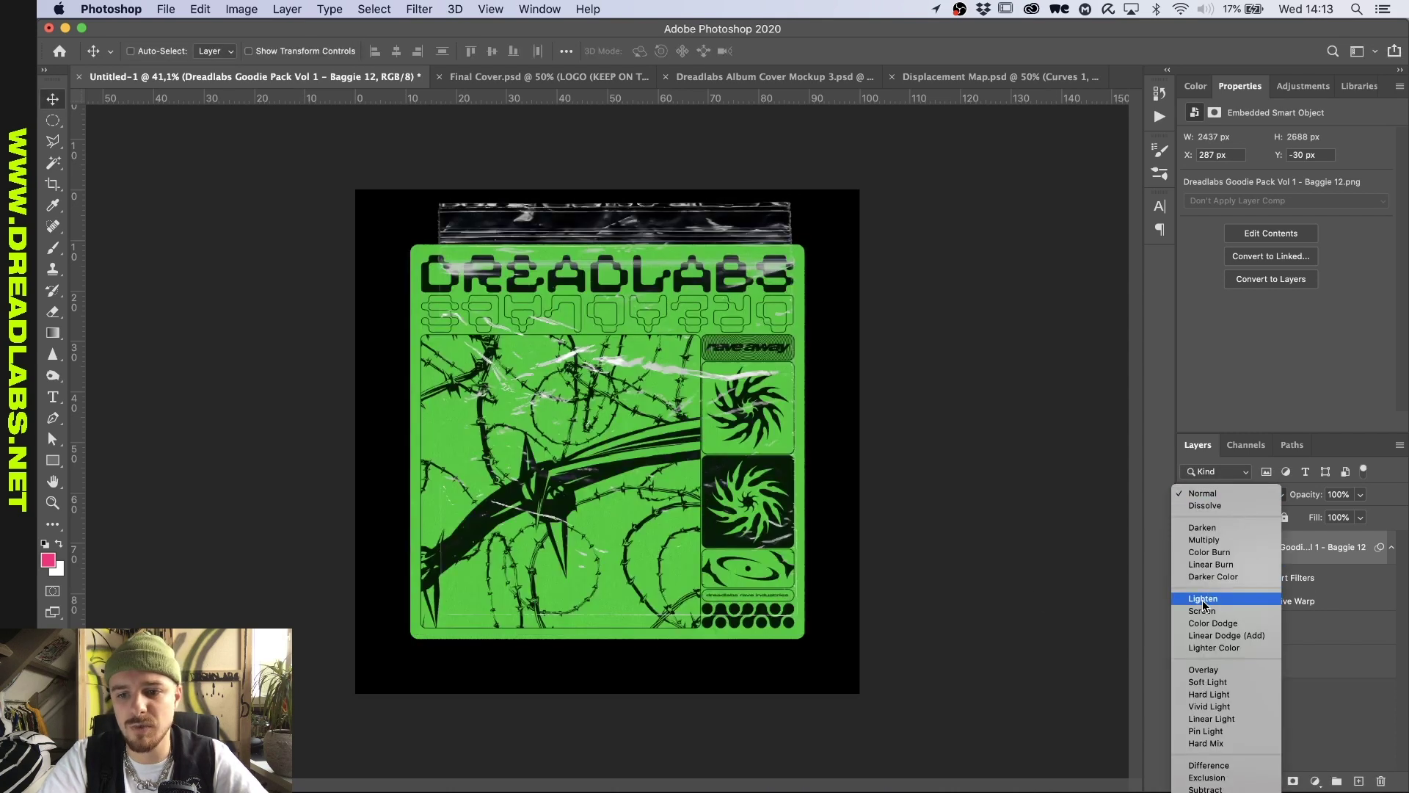
pyautogui.click(1201, 598)
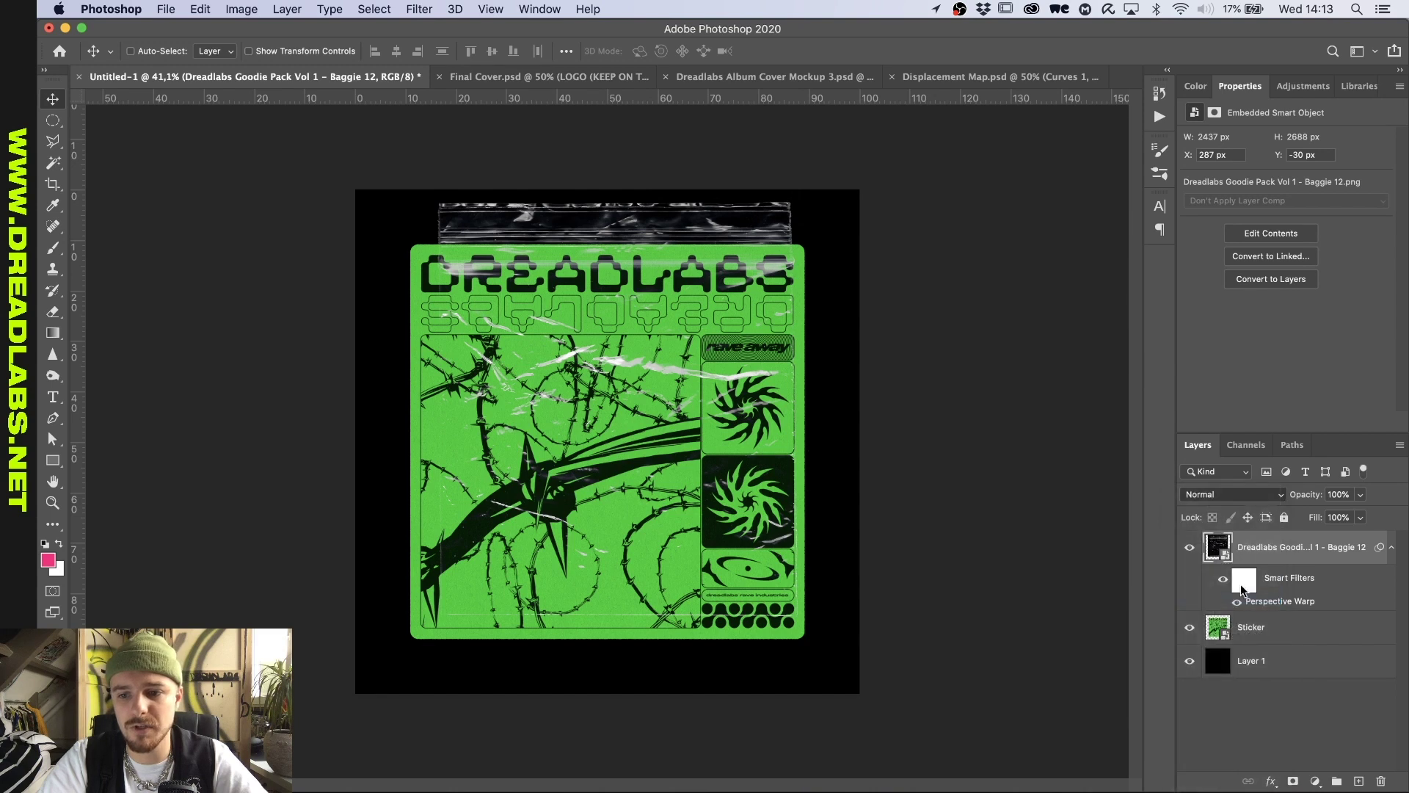
# Step: Scale the Sticker smart object down to 64.77% and centre it inside the bag below the zip seal
pyautogui.click(1228, 630)
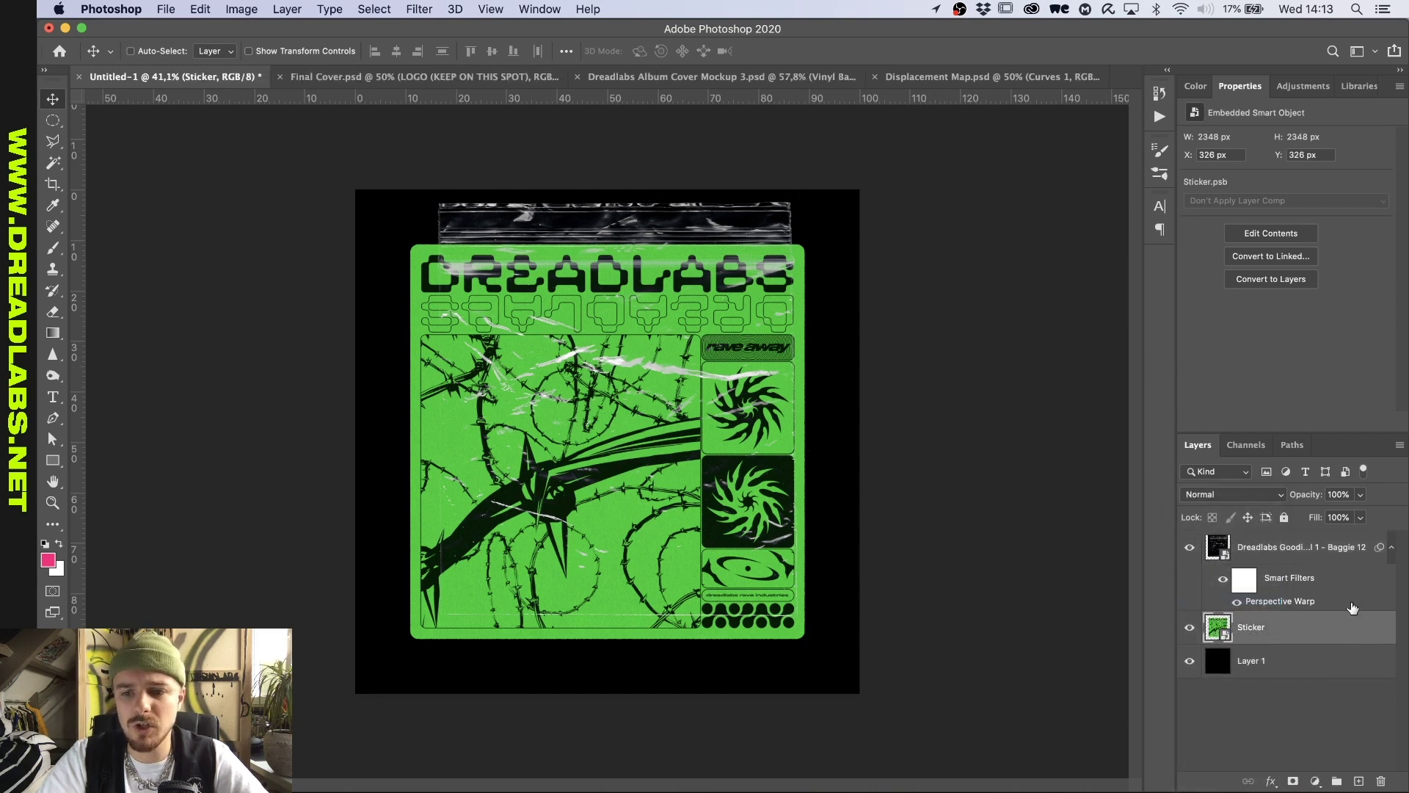
pyautogui.press('super+t')
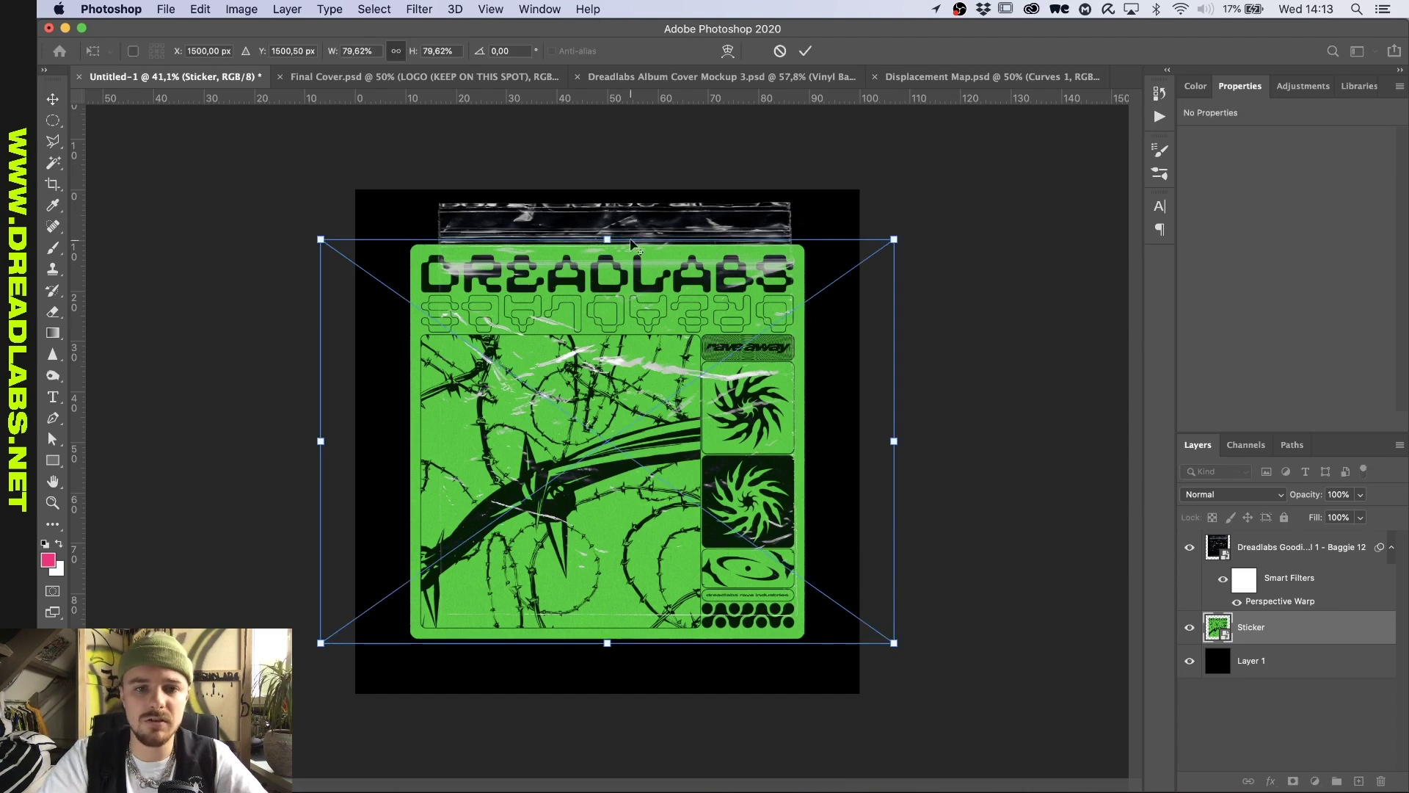
pyautogui.moveTo(603, 235); pyautogui.dragTo(608, 278)
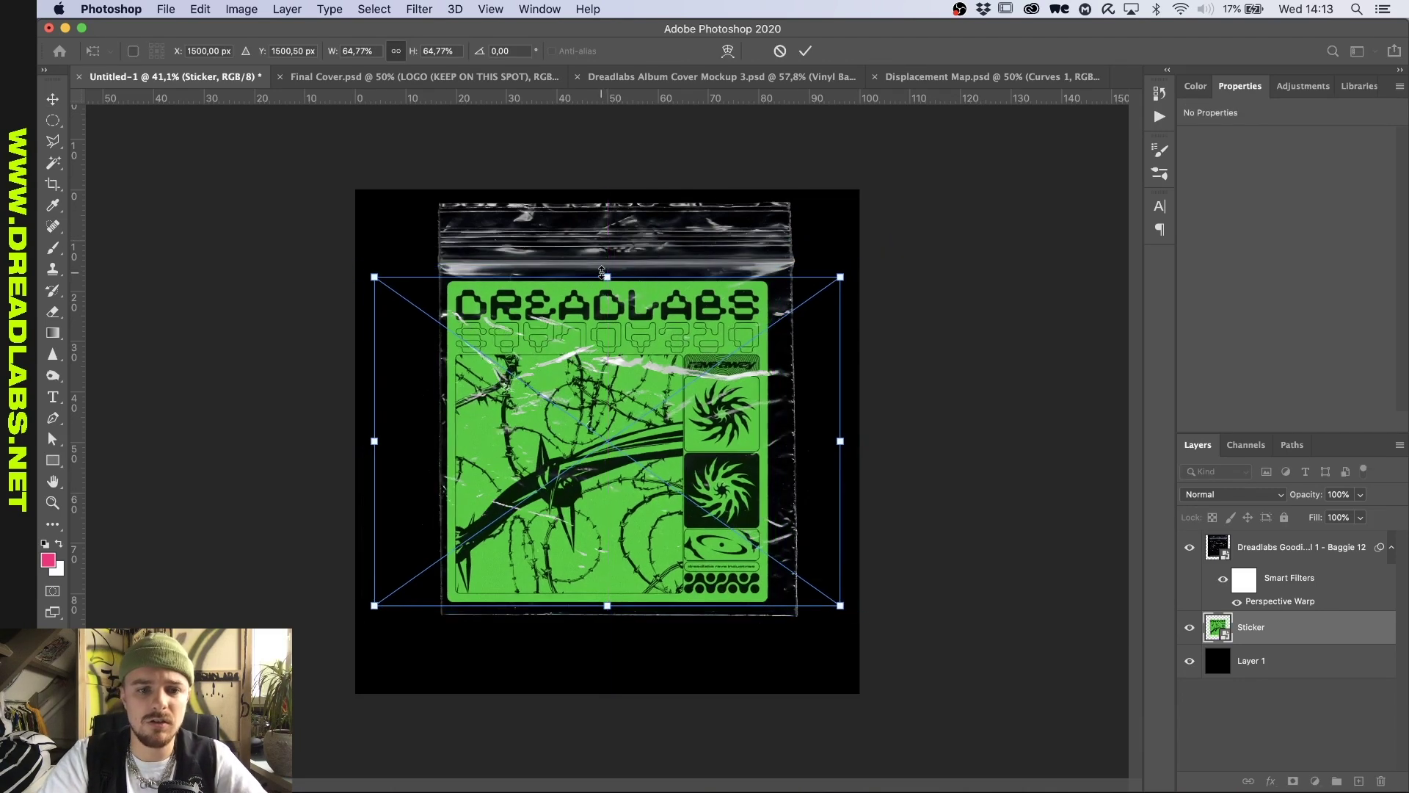
pyautogui.moveTo(609, 342); pyautogui.dragTo(618, 342)
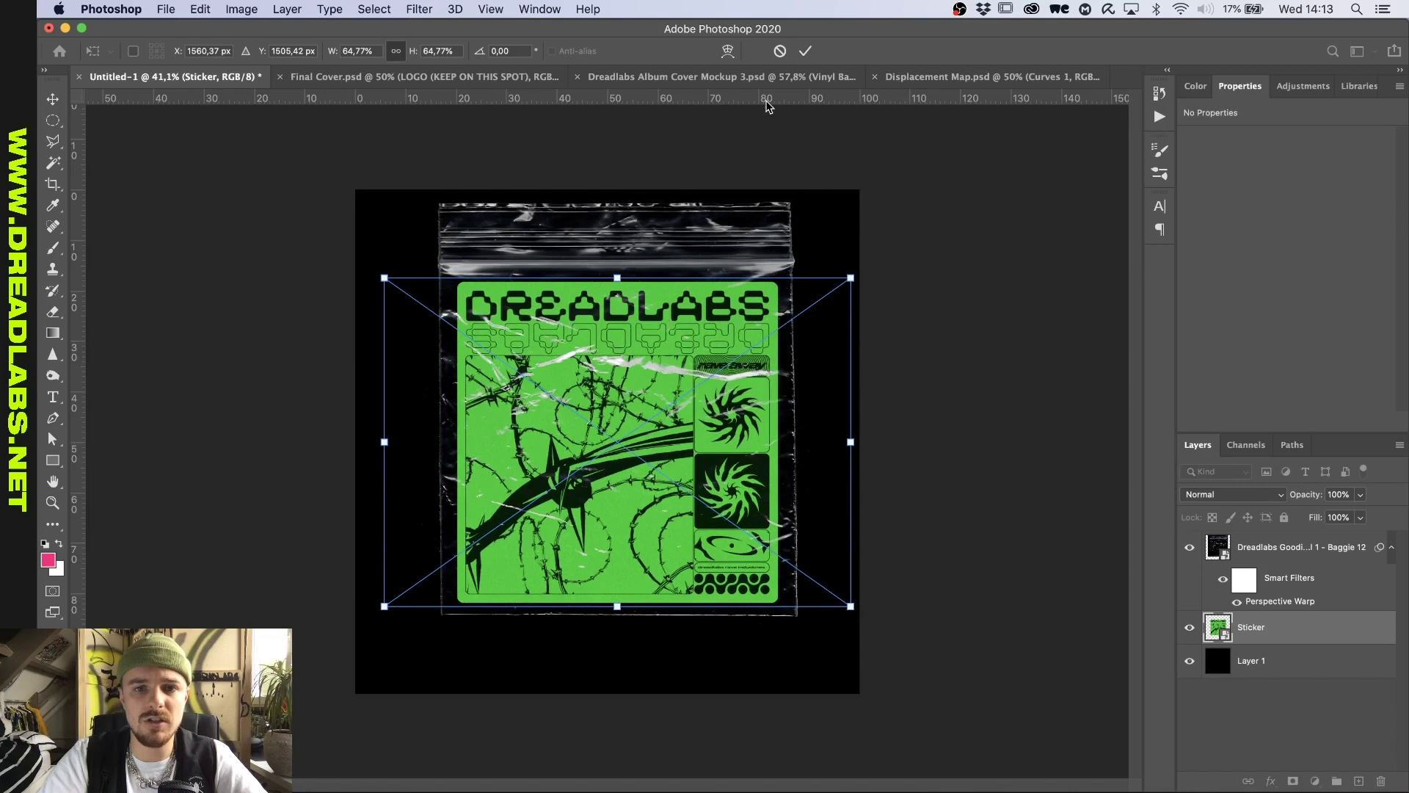
pyautogui.click(806, 51)
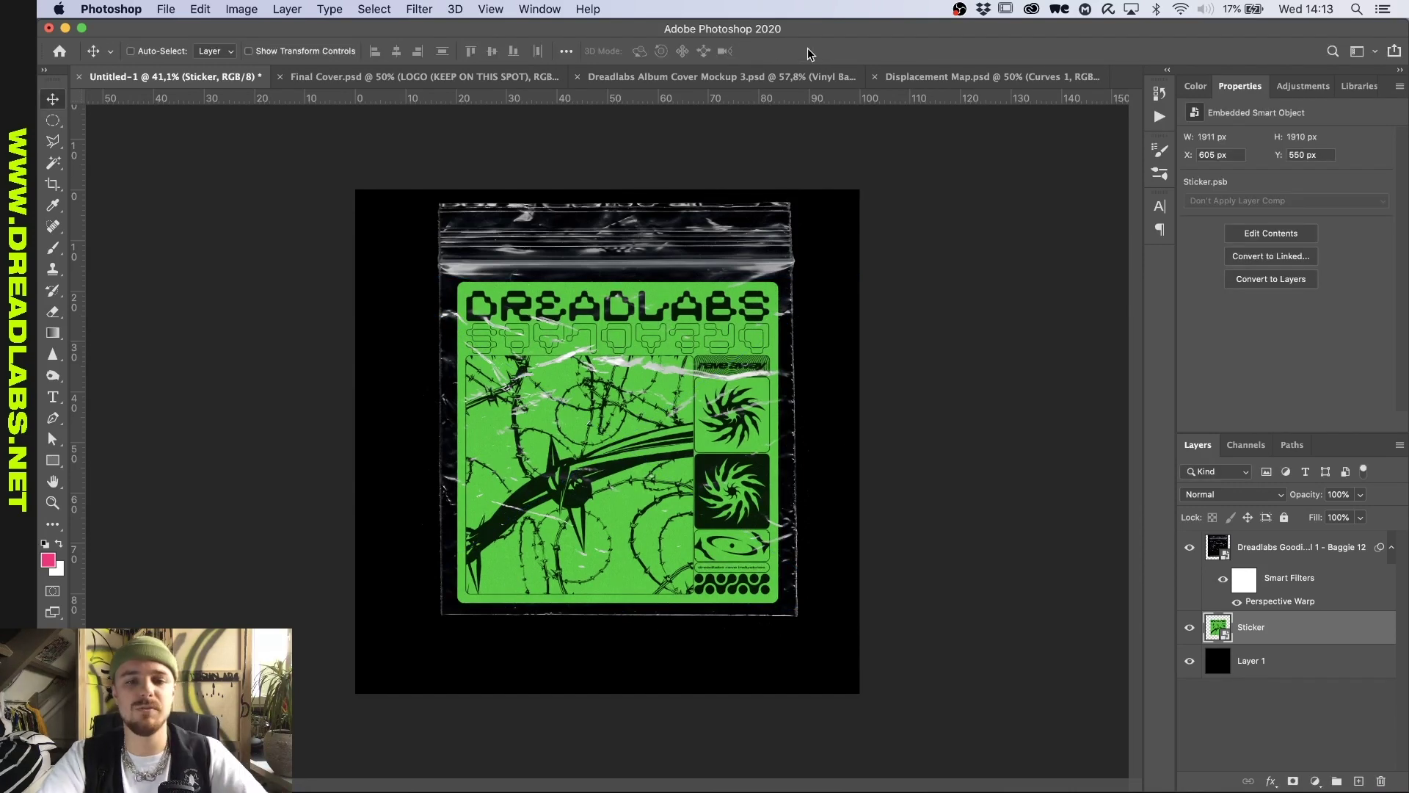
# Step: Start a Perspective Warp on the Sticker layer and define one plane matching the green sticker's four corners
pyautogui.click(242, 9)
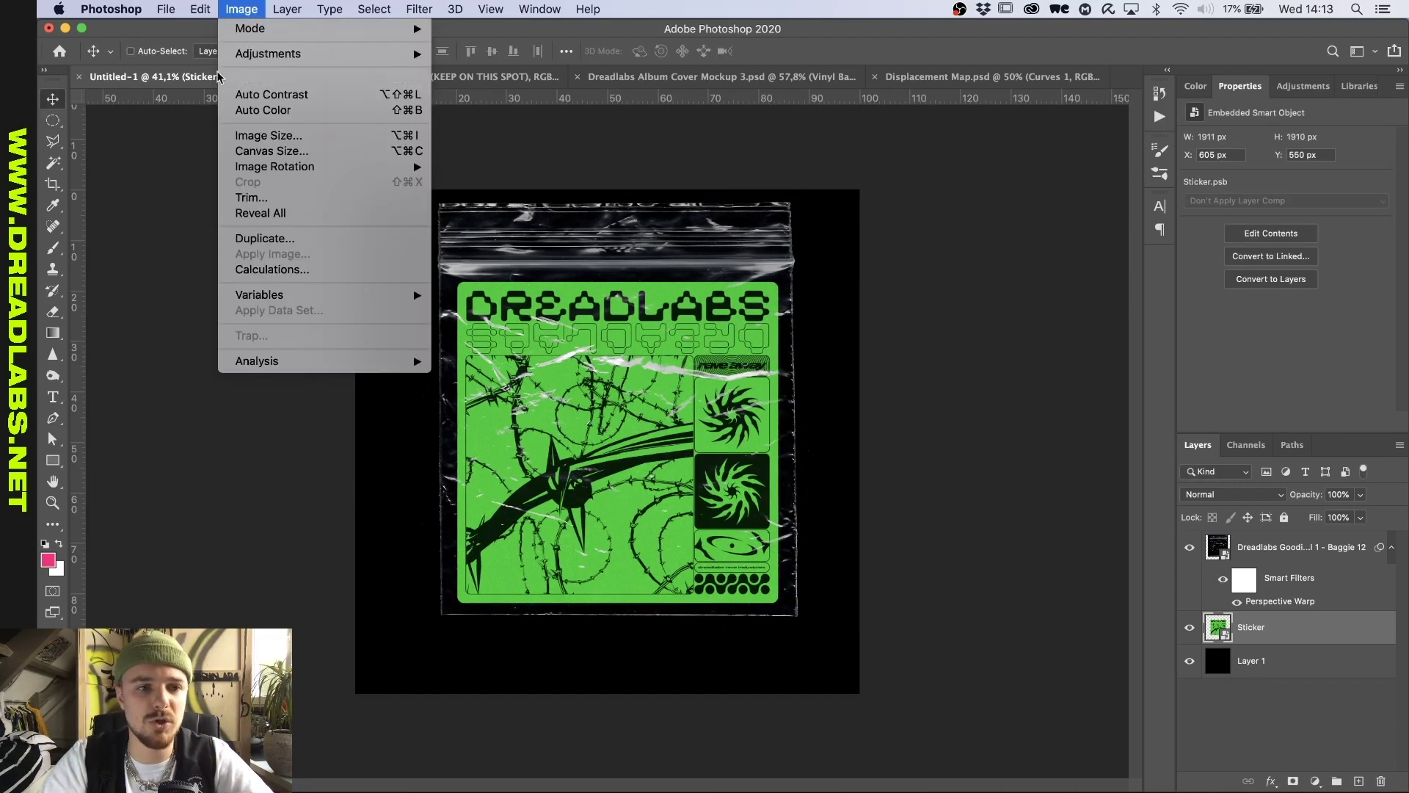
pyautogui.moveTo(200, 8)
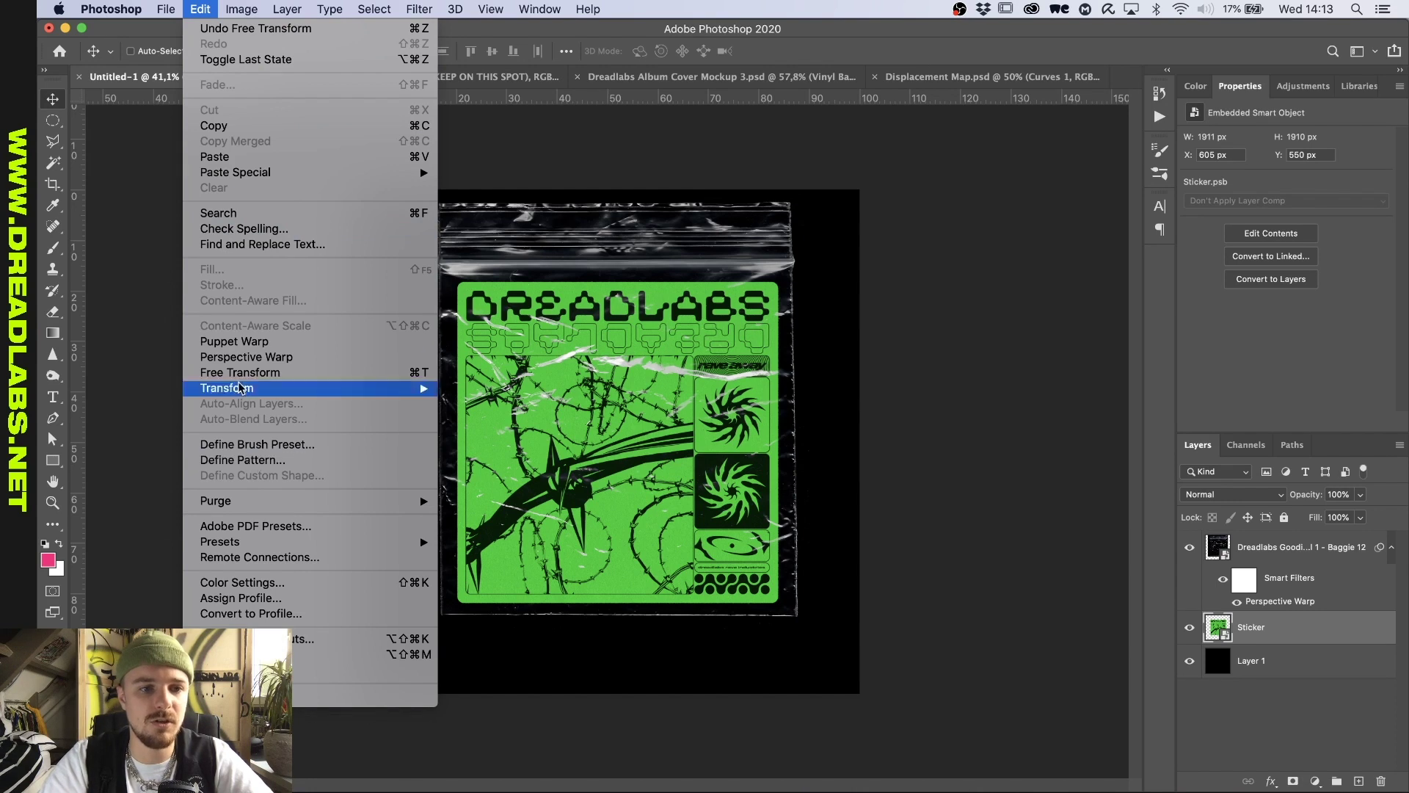
pyautogui.click(252, 358)
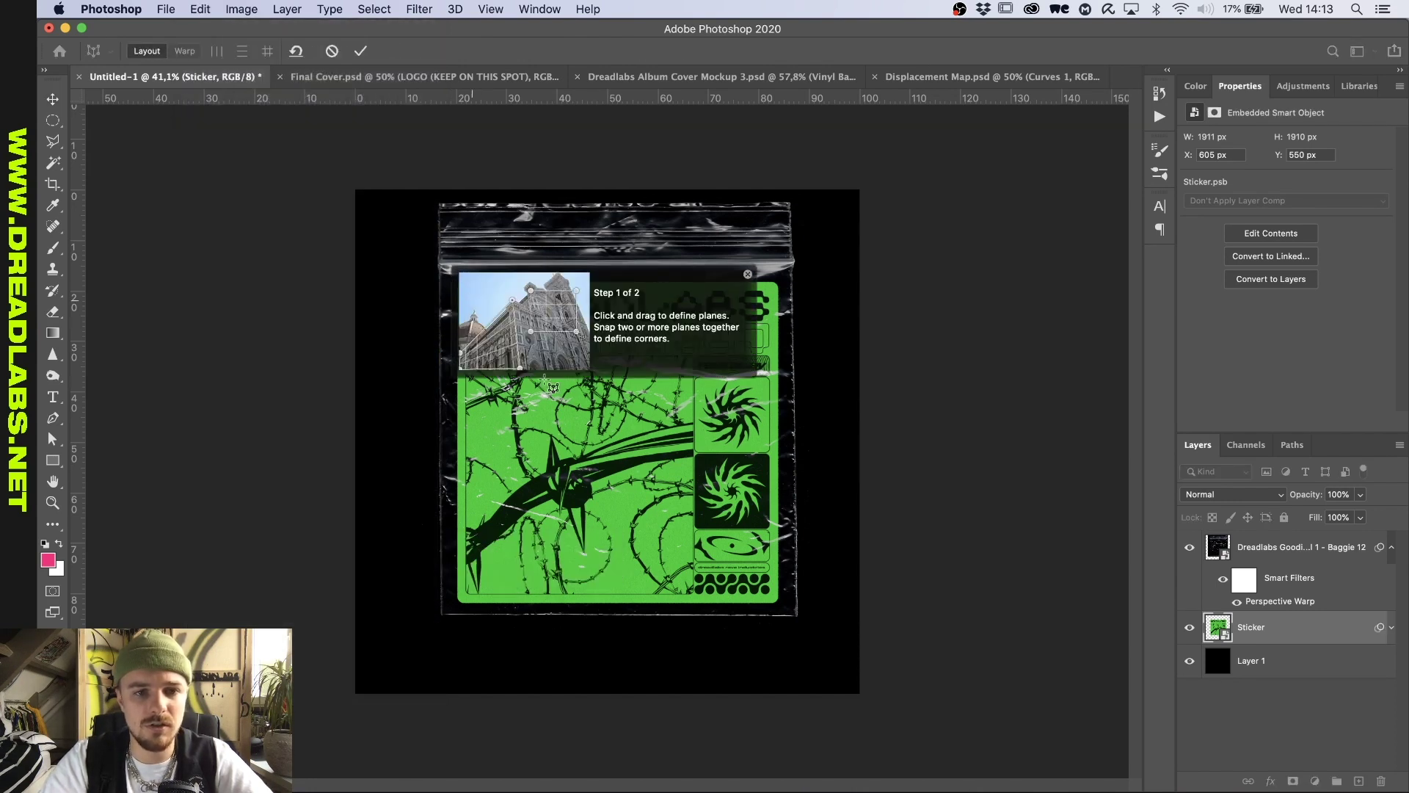
pyautogui.click(748, 274)
pyautogui.moveTo(460, 282); pyautogui.dragTo(779, 604)
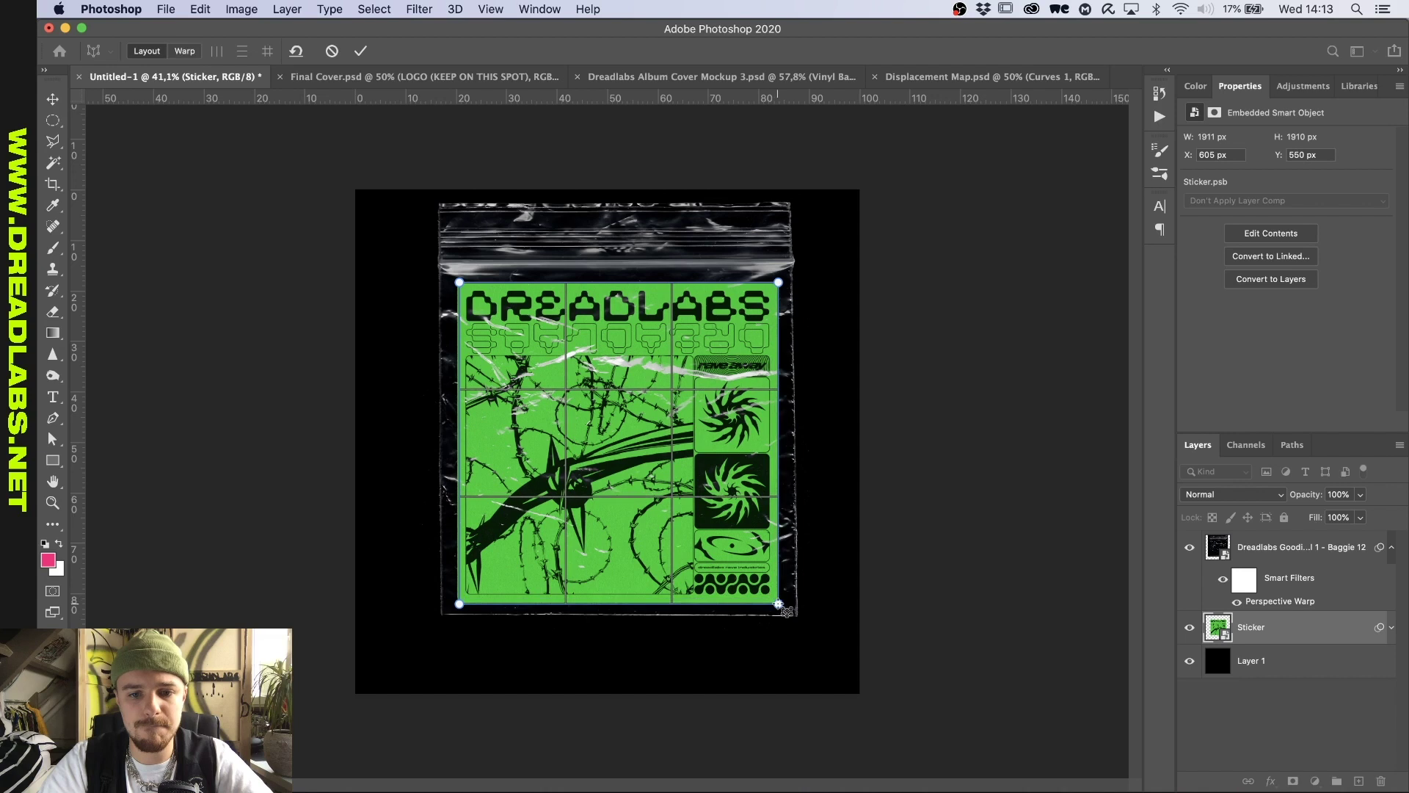
pyautogui.moveTo(460, 284); pyautogui.dragTo(456, 285)
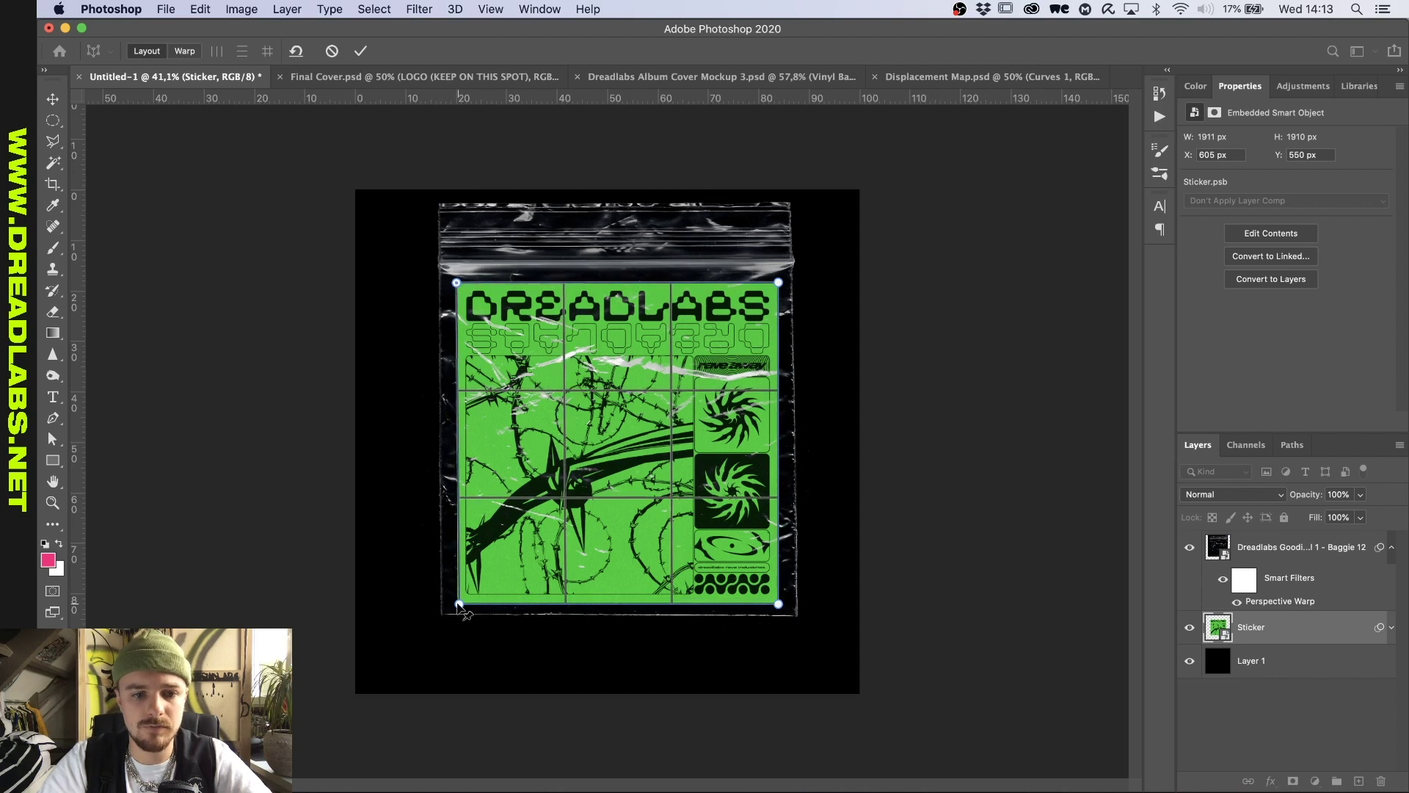
pyautogui.moveTo(459, 605); pyautogui.dragTo(457, 607)
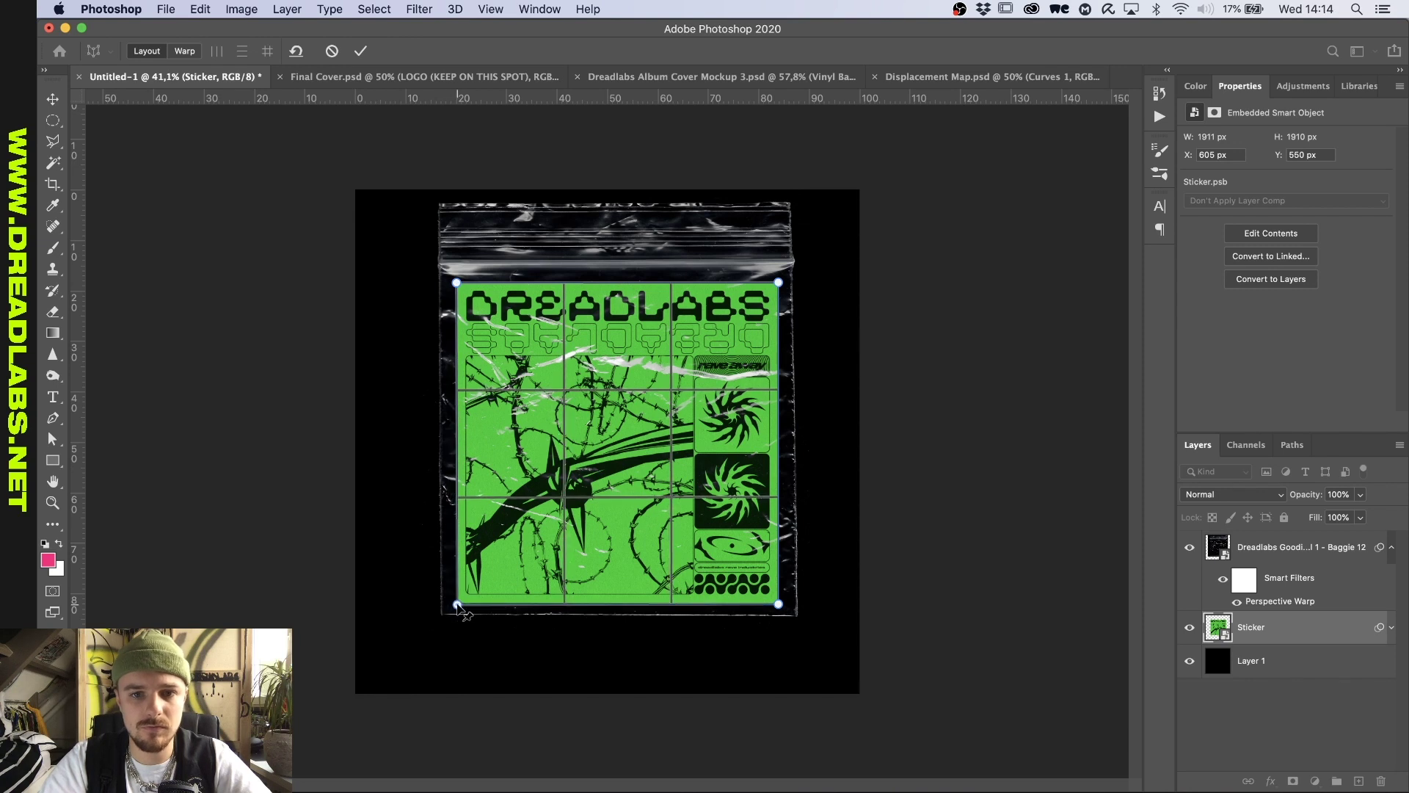
# Step: Warp the sticker's four corners slightly outward to follow the bag's edges and fill its body, and apply the Perspective Warp
pyautogui.click(173, 51)
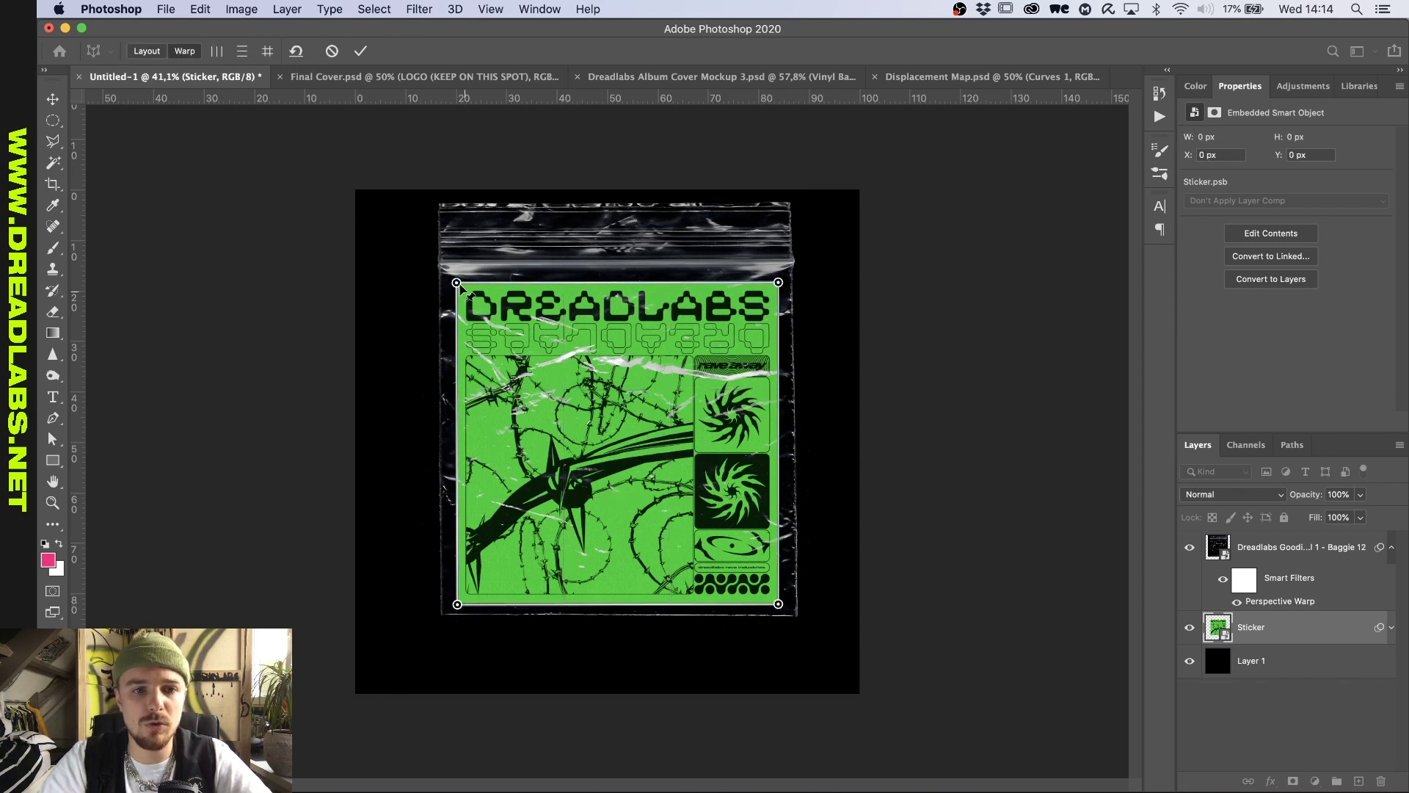
pyautogui.moveTo(456, 282); pyautogui.dragTo(451, 280)
pyautogui.moveTo(457, 604); pyautogui.dragTo(453, 607)
pyautogui.moveTo(780, 607); pyautogui.dragTo(790, 612)
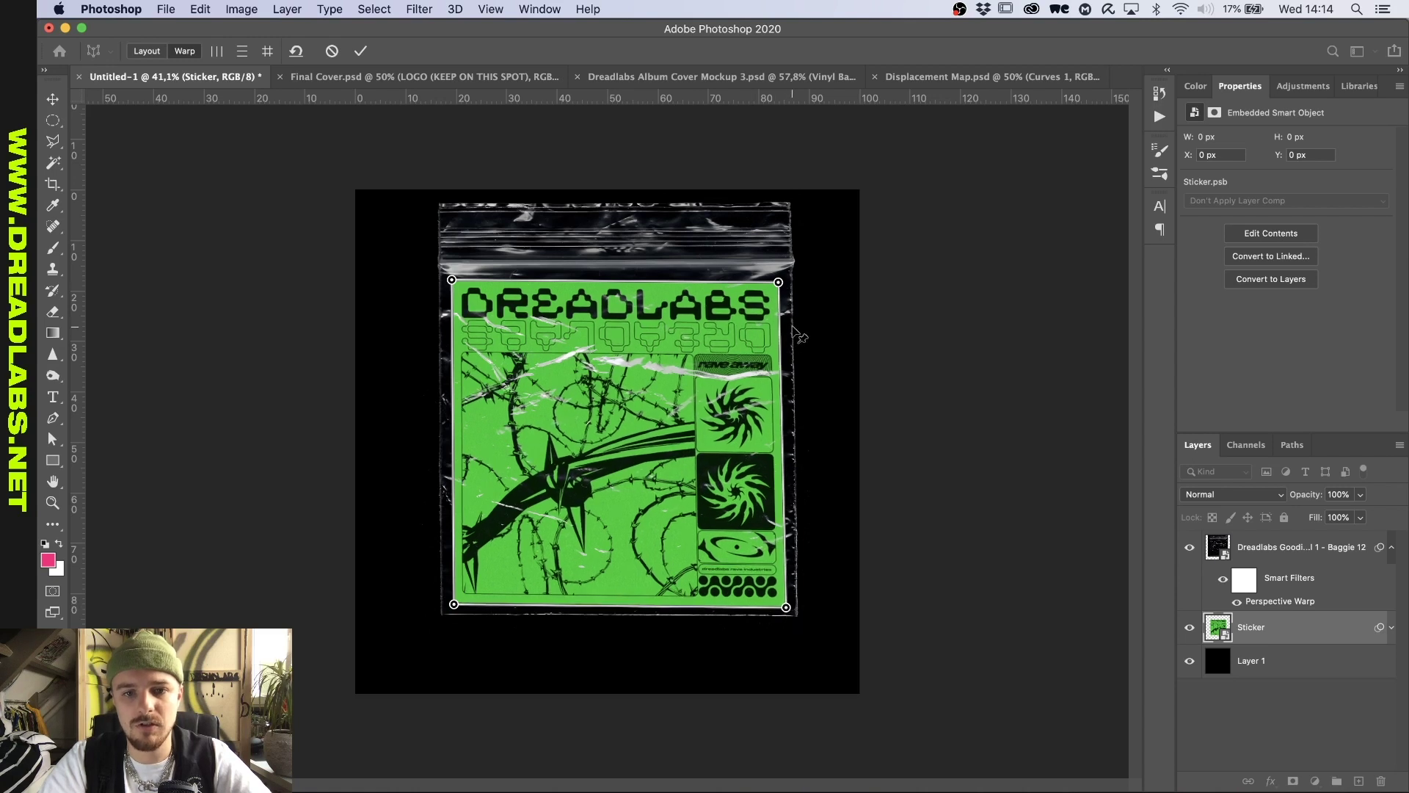
pyautogui.moveTo(784, 286); pyautogui.dragTo(787, 283)
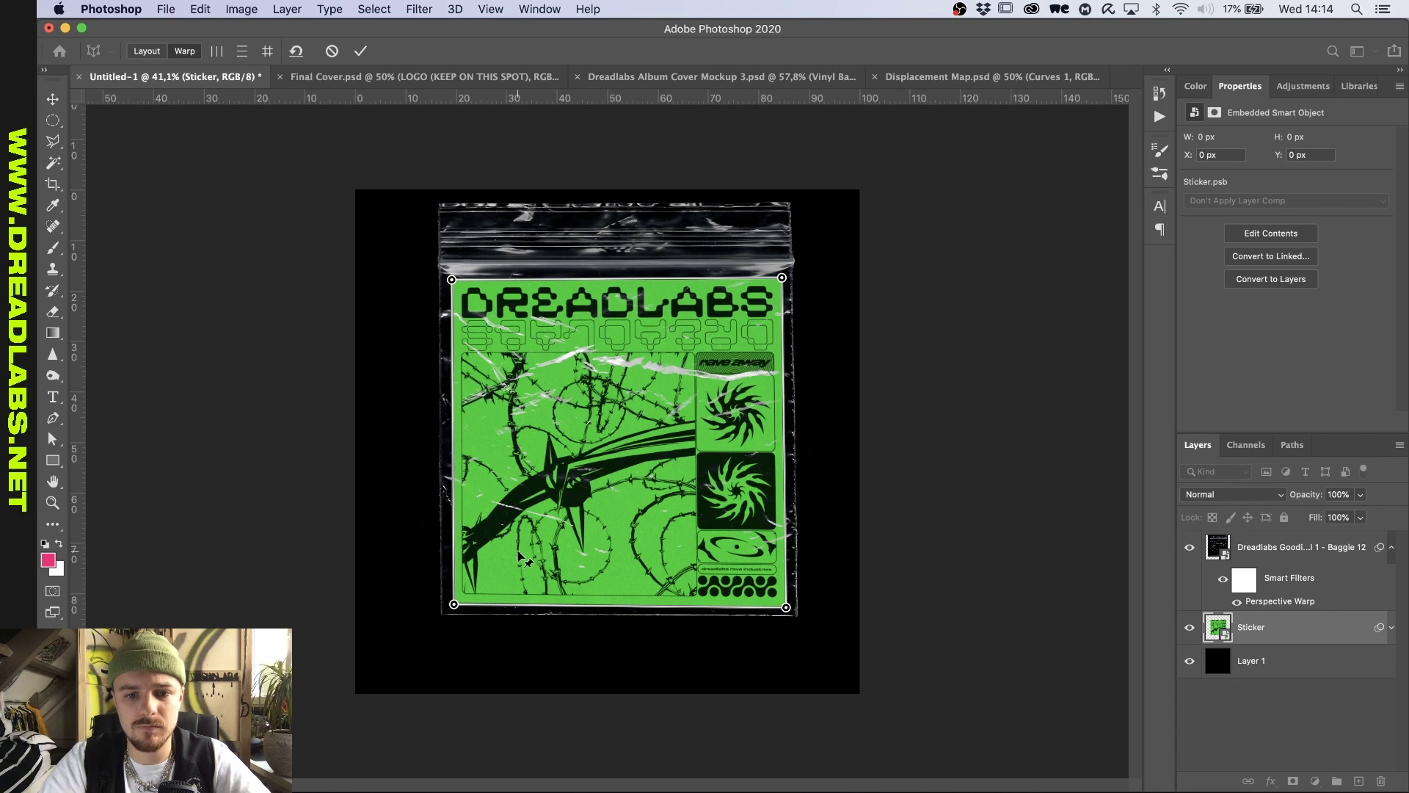
pyautogui.moveTo(453, 606); pyautogui.dragTo(451, 608)
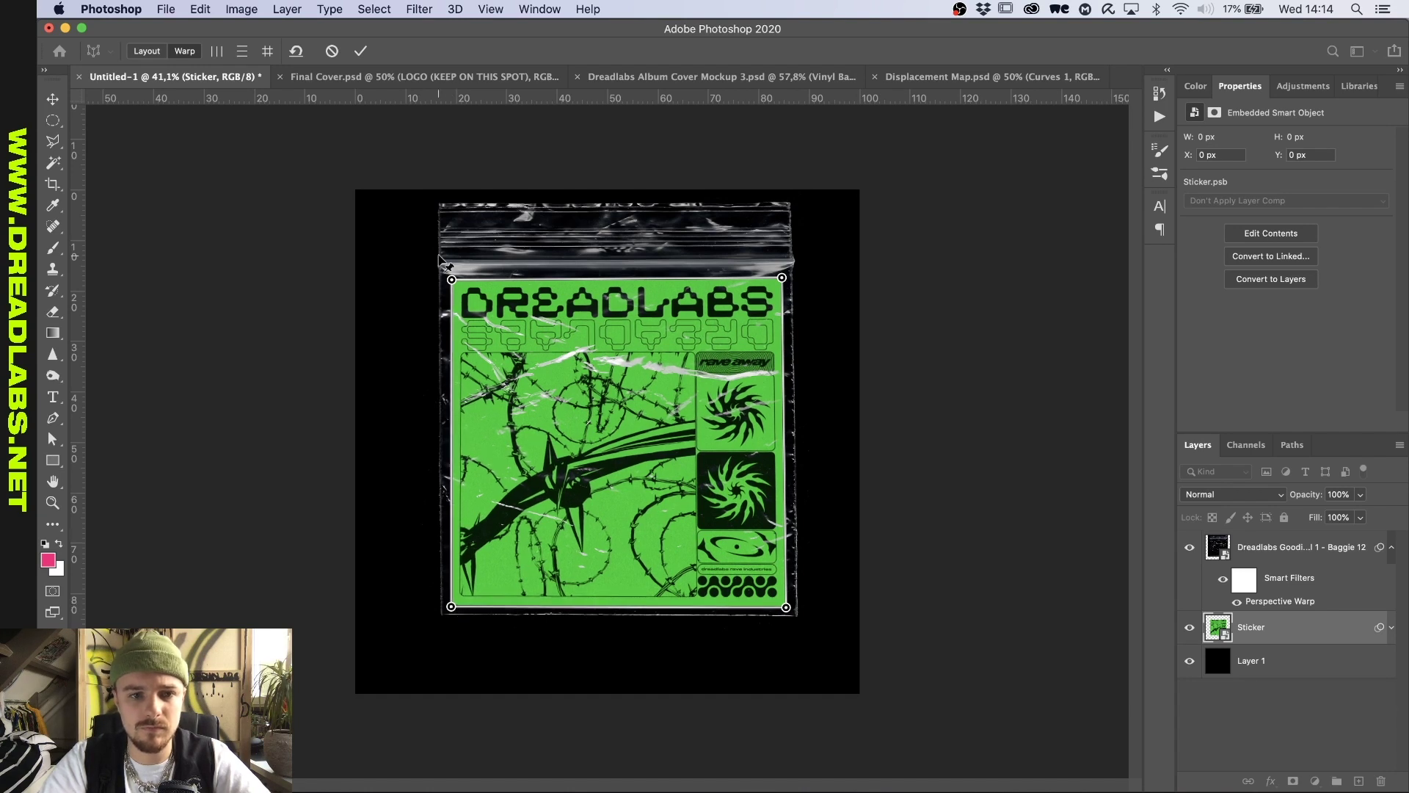
pyautogui.moveTo(453, 282); pyautogui.dragTo(450, 282)
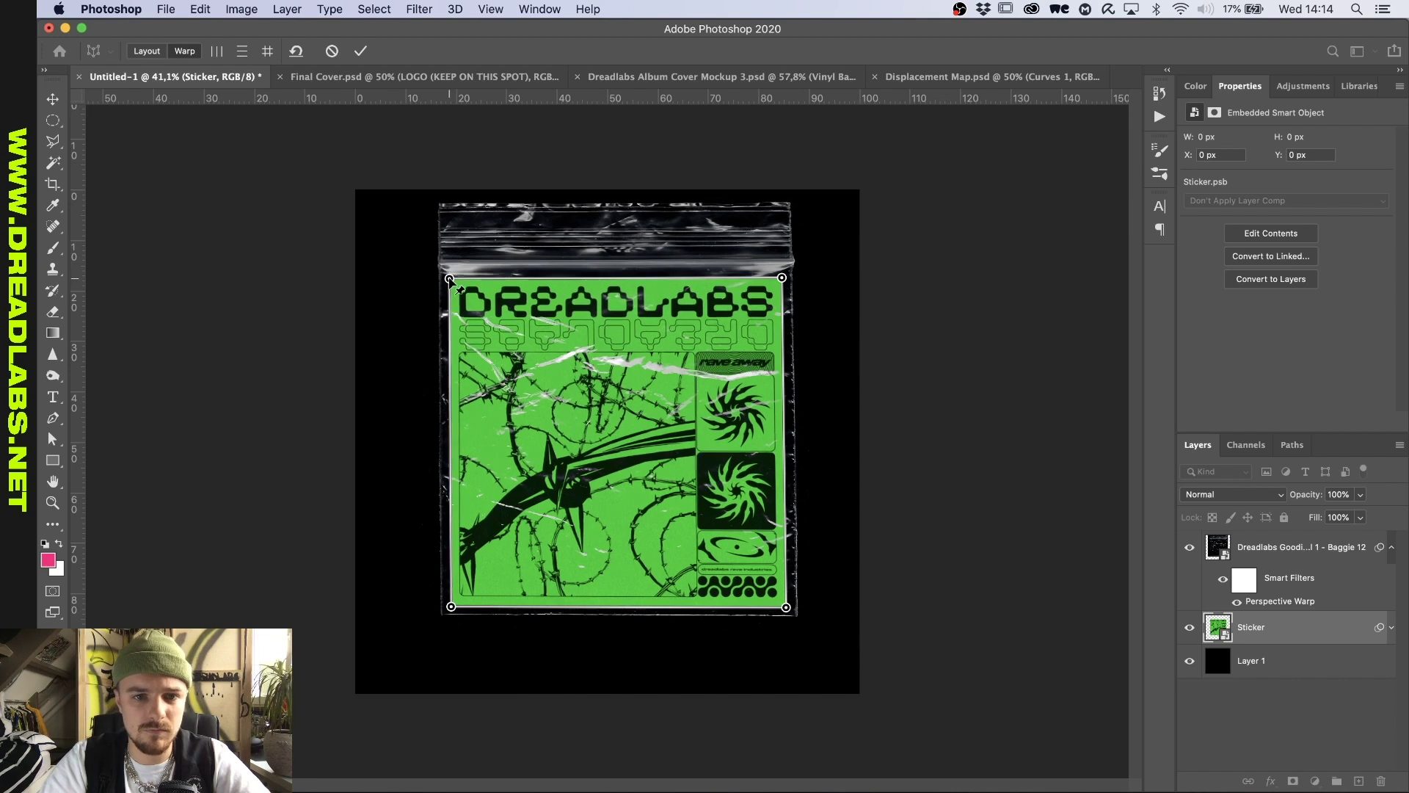
pyautogui.click(359, 51)
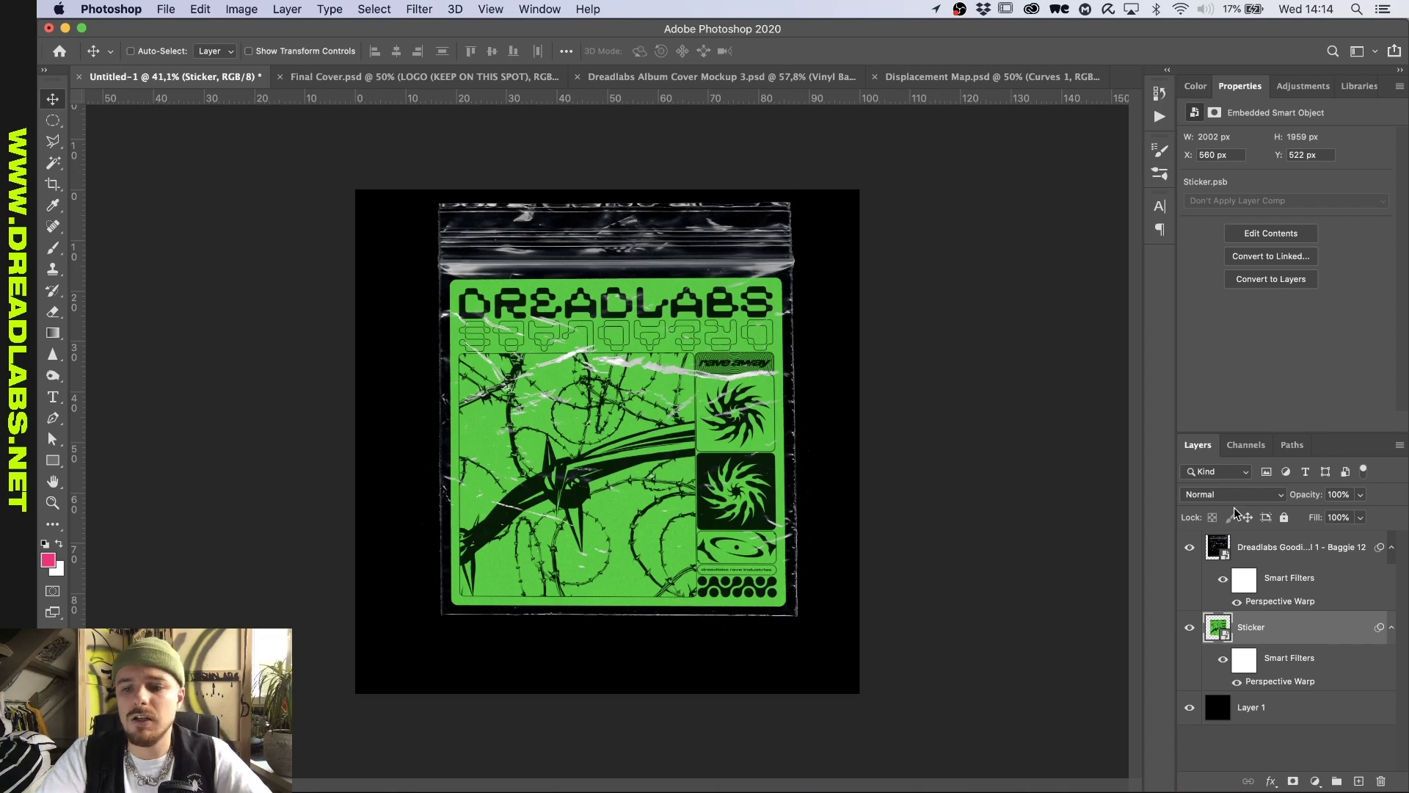
# Step: Group the Baggie 12 and Sticker layers as "Rave Sticker / Baggie" and move the group down to about the canvas's vertical centre
pyautogui.click(1258, 548)
pyautogui.press('super+g')
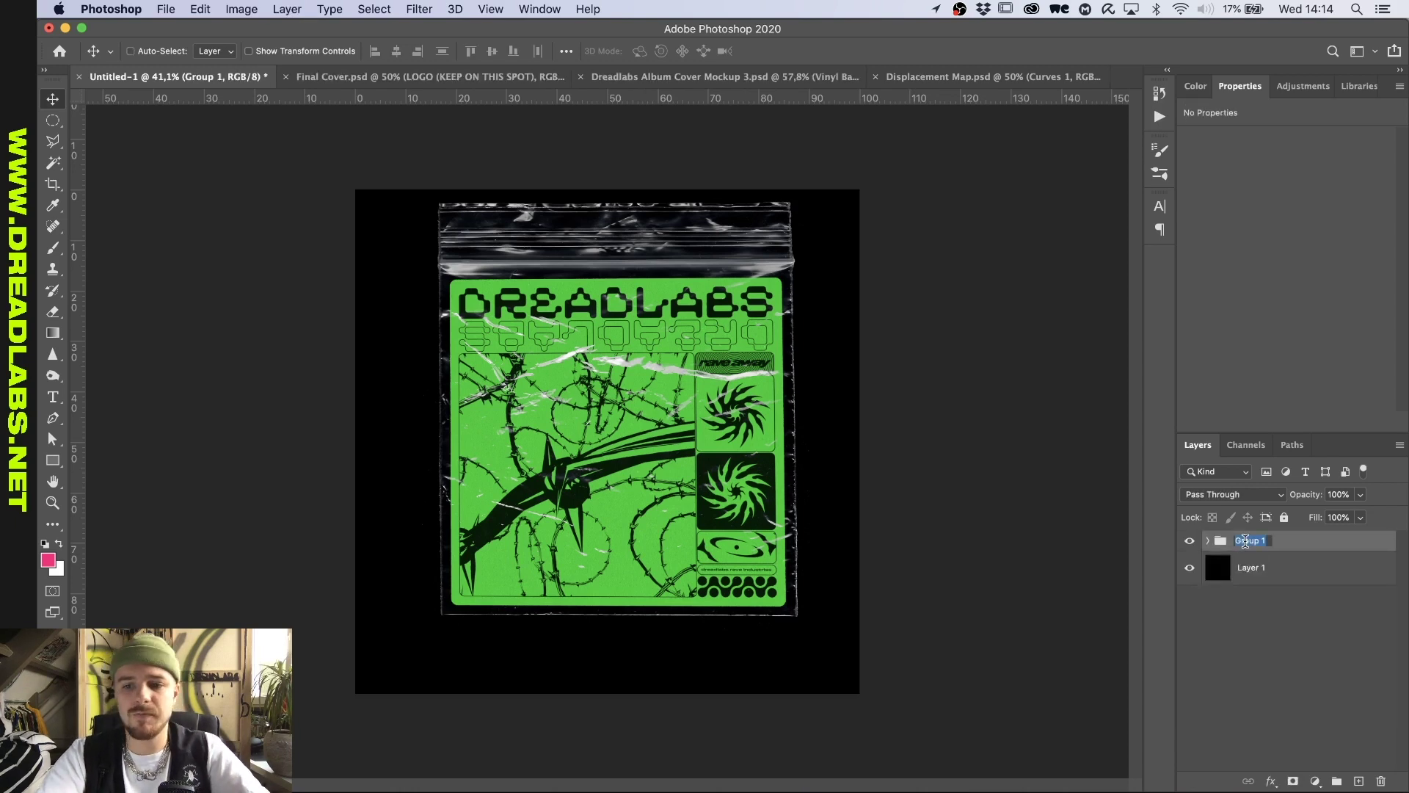
pyautogui.write('Rave Stic')
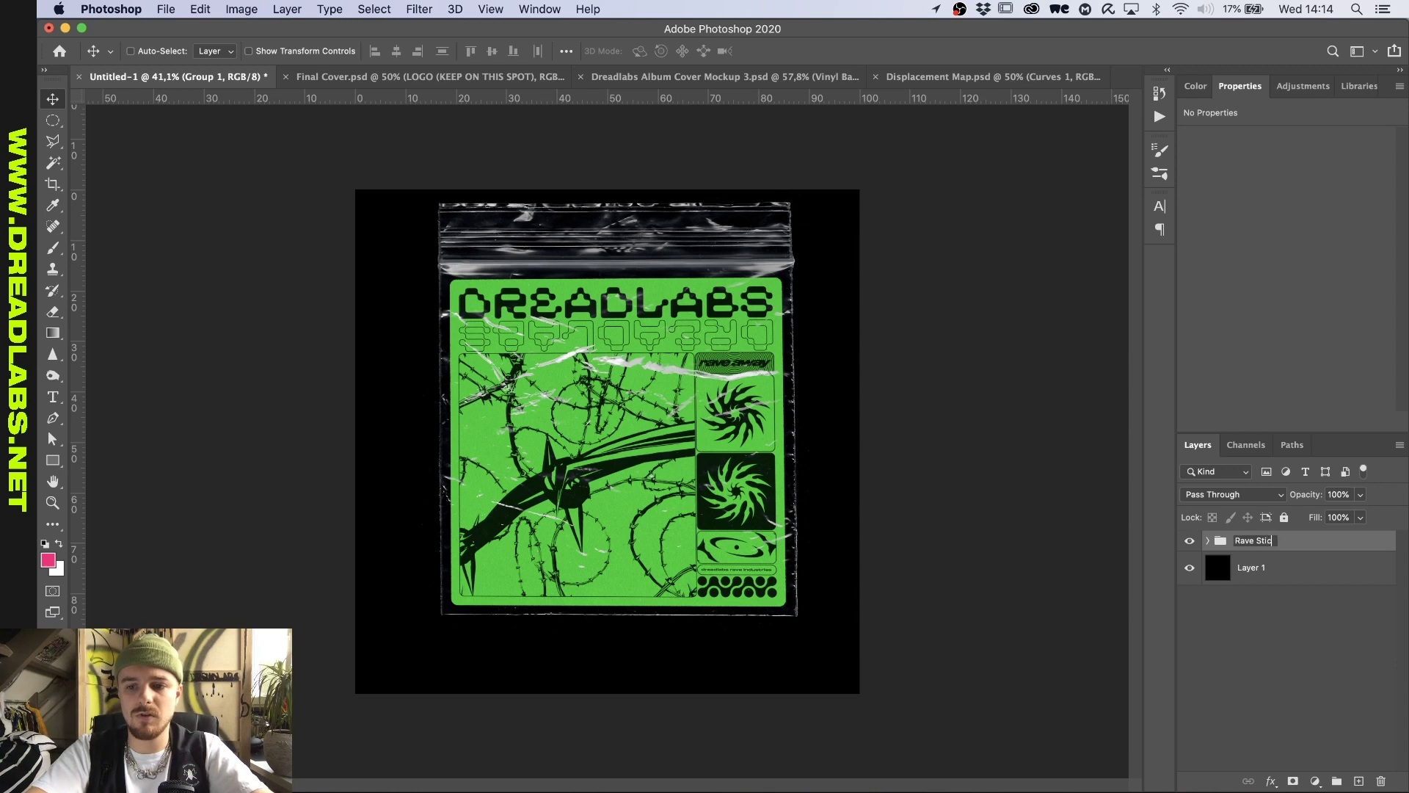
pyautogui.write('ker / Baggie')
pyautogui.press('Return')
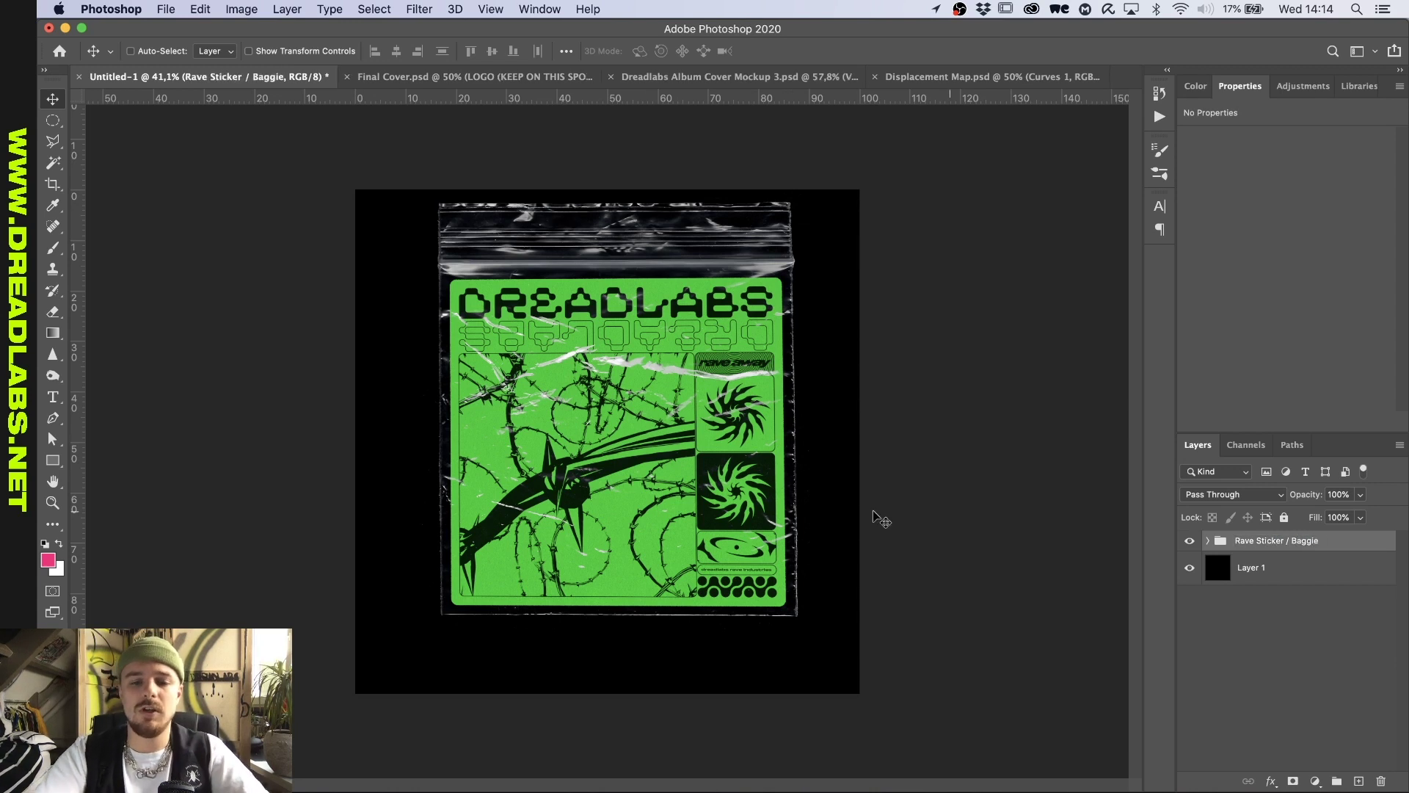
pyautogui.moveTo(586, 427); pyautogui.dragTo(577, 463)
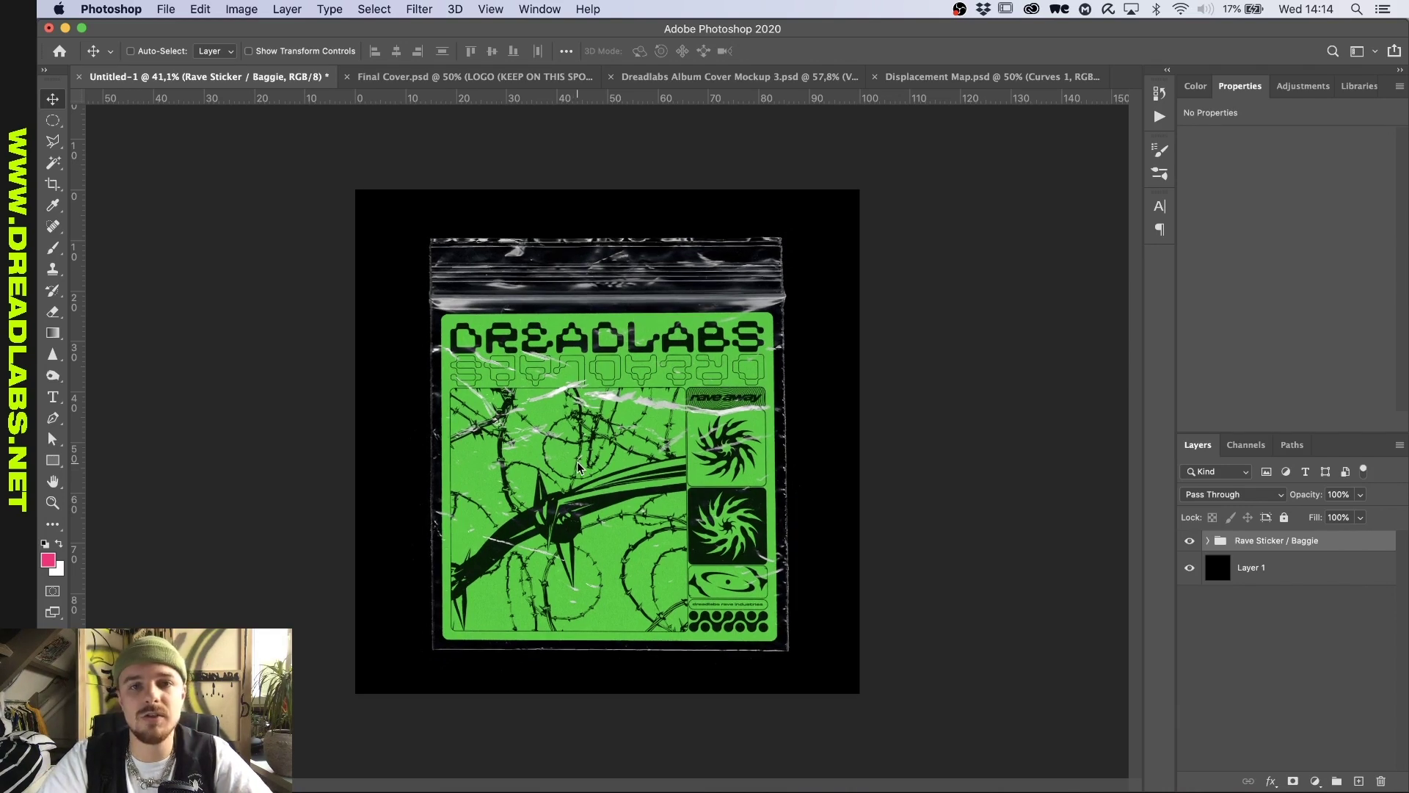